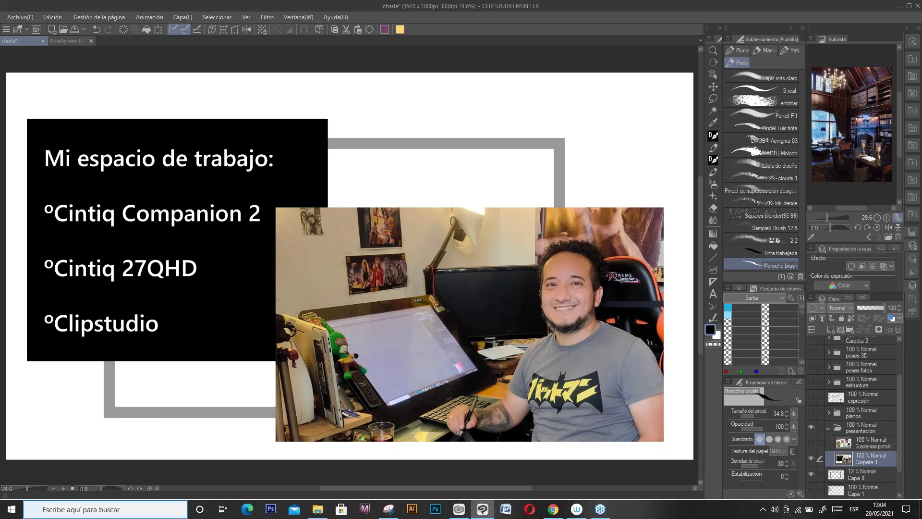
# Step: Hide the Carpeta 1 slide in the presentación folder and show and select the Guachyman covers layer instead
pyautogui.click(811, 447)
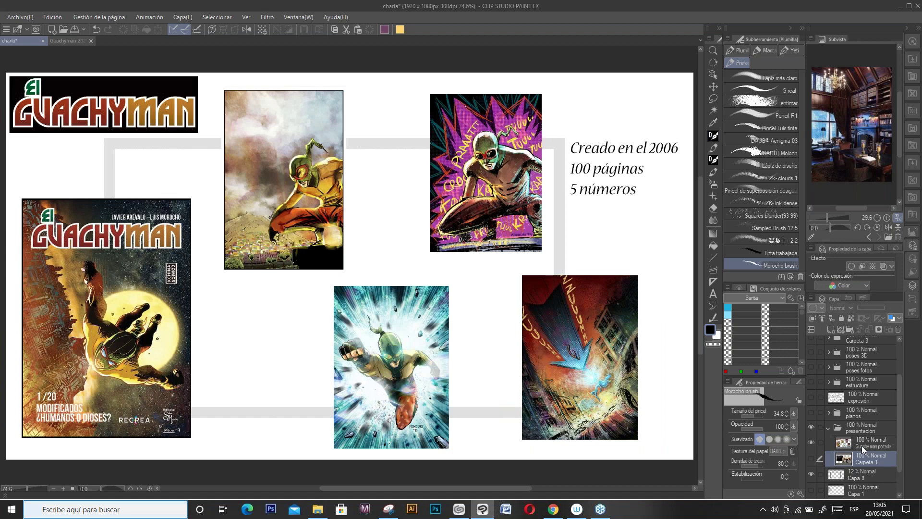
pyautogui.click(862, 449)
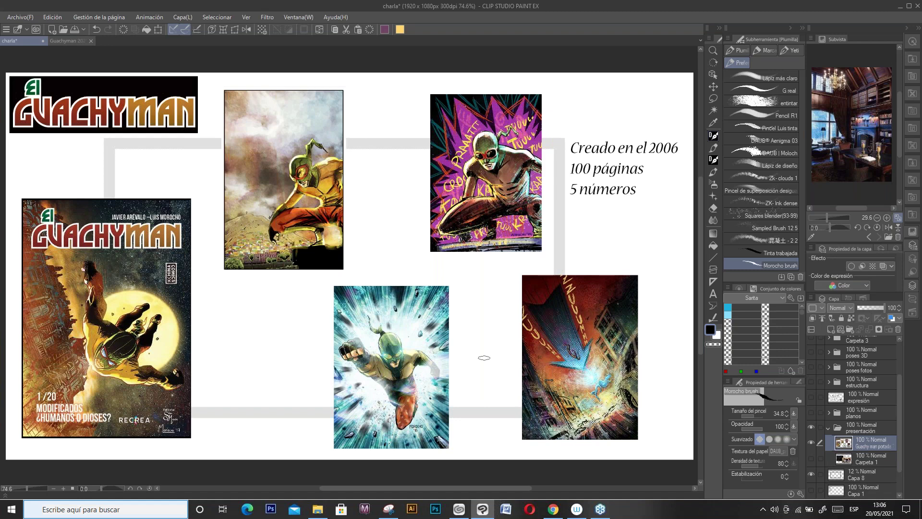
# Step: Collapse and hide the presentación folder, then show the expanded planos folder with its plano general layer selected
pyautogui.scroll(-2, 895, 413)
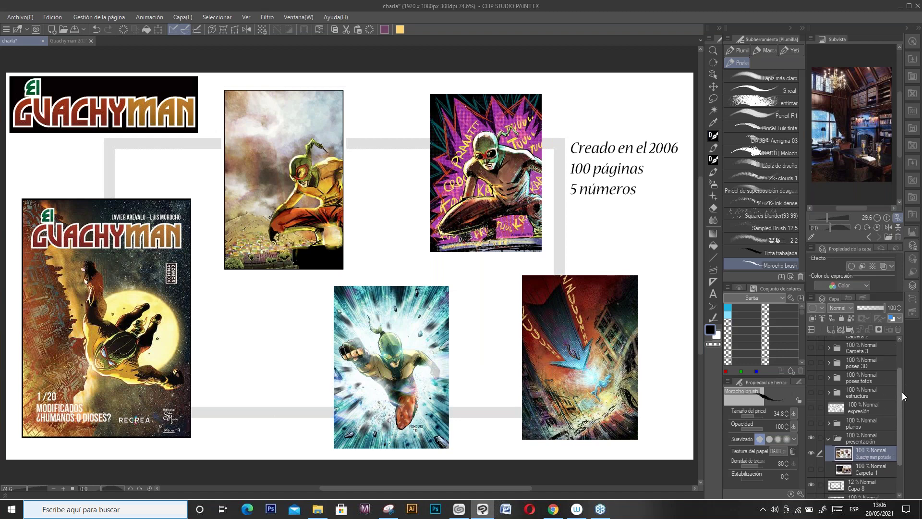
pyautogui.scroll(-1, 895, 414)
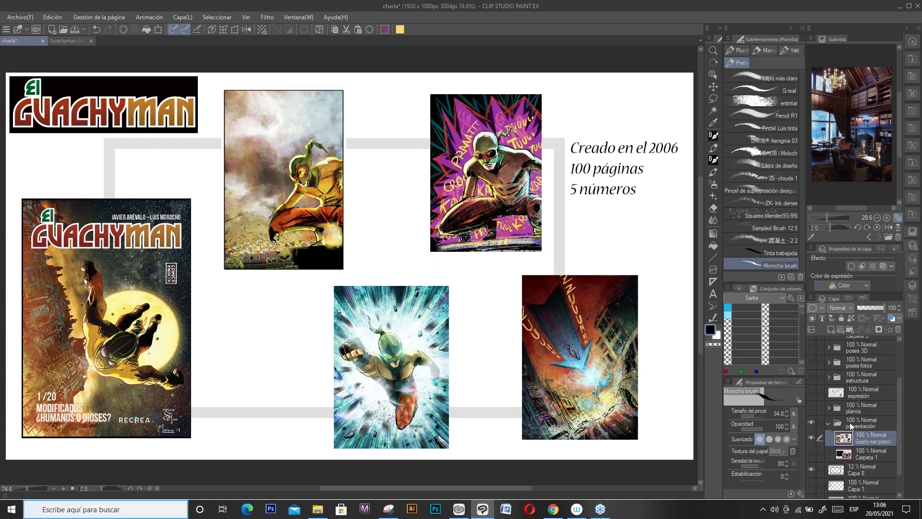
pyautogui.click(827, 425)
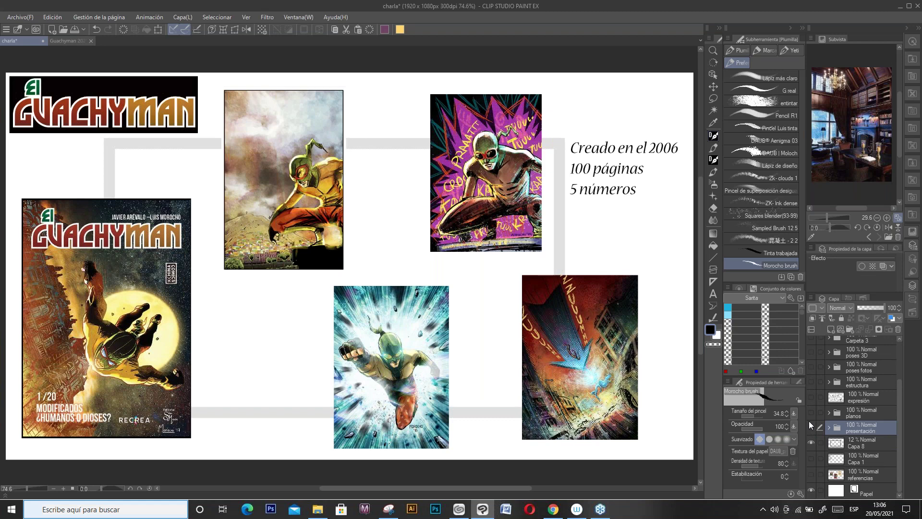
pyautogui.click(808, 420)
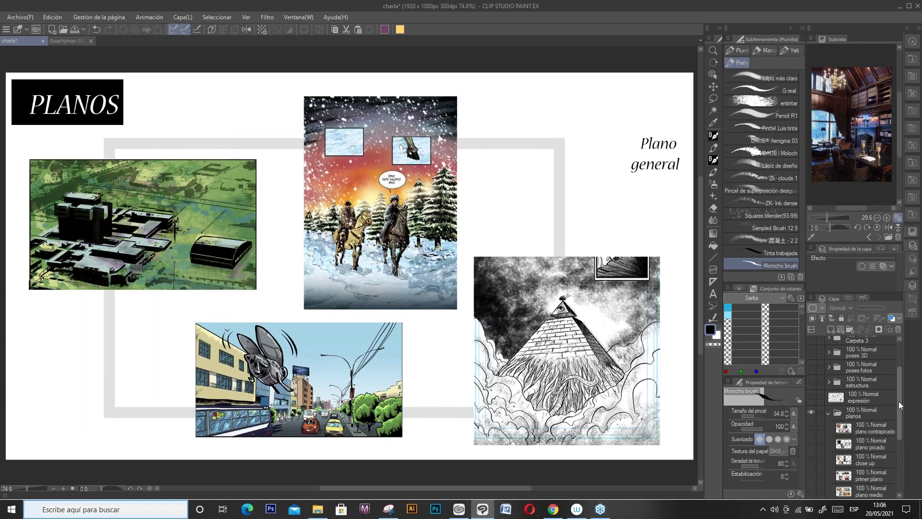
pyautogui.moveTo(897, 405); pyautogui.dragTo(894, 441)
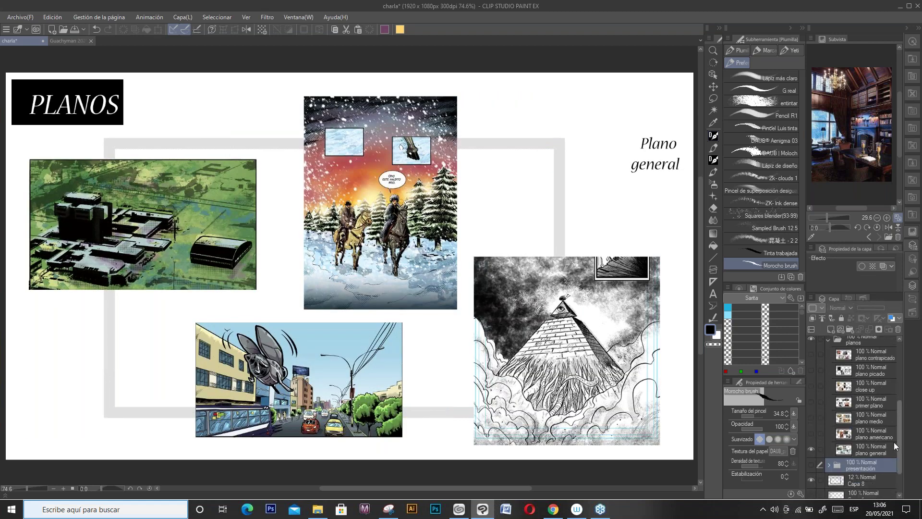
pyautogui.click(884, 448)
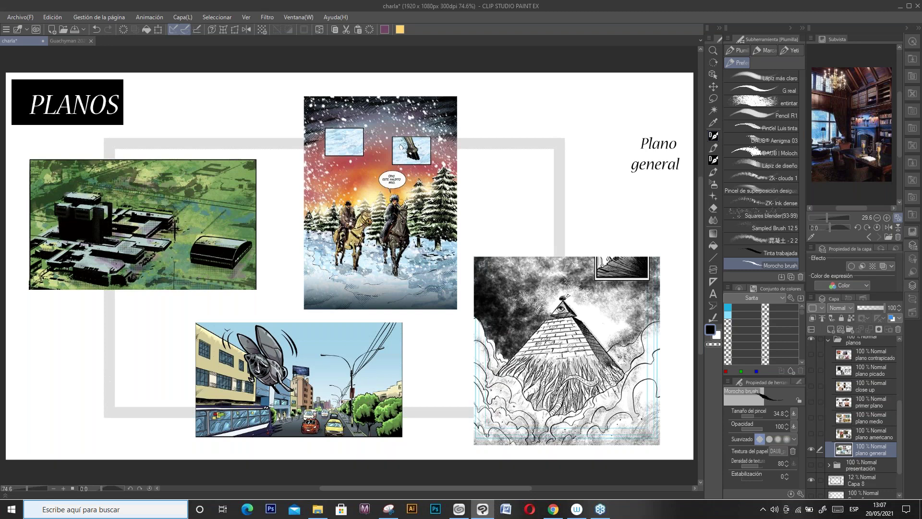
# Step: Replace the plano general slide with the plano americano layer, followed by the plano medio layer
pyautogui.click(811, 442)
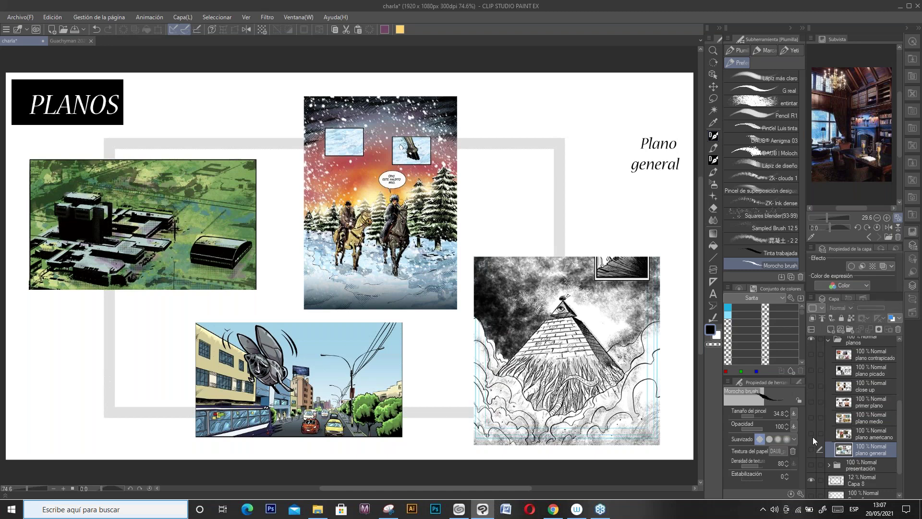
pyautogui.click(813, 435)
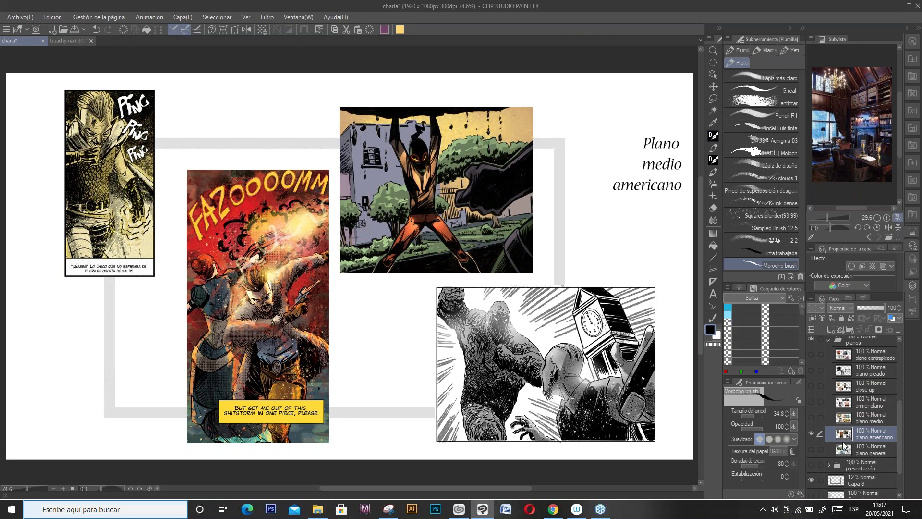
pyautogui.click(810, 418)
pyautogui.click(856, 419)
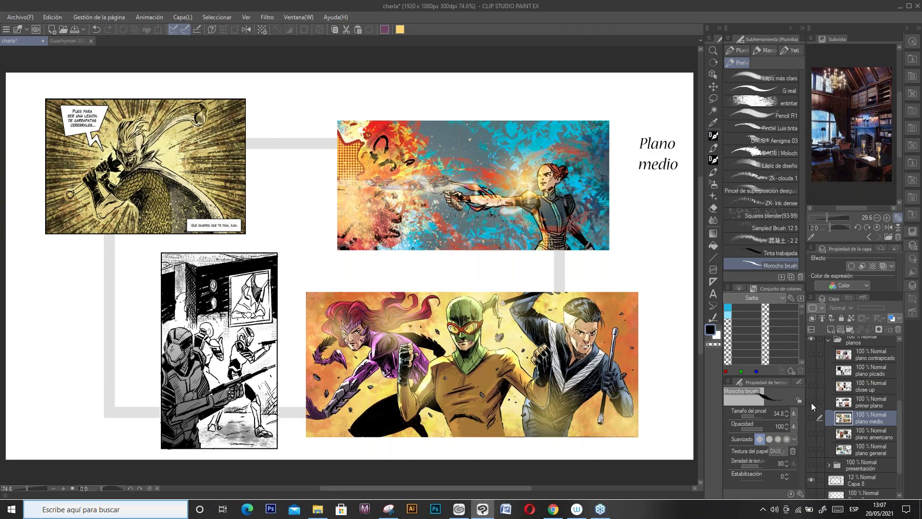
# Step: Replace the plano medio slide with the primer plano layer, followed by the close up layer
pyautogui.click(811, 402)
pyautogui.click(845, 403)
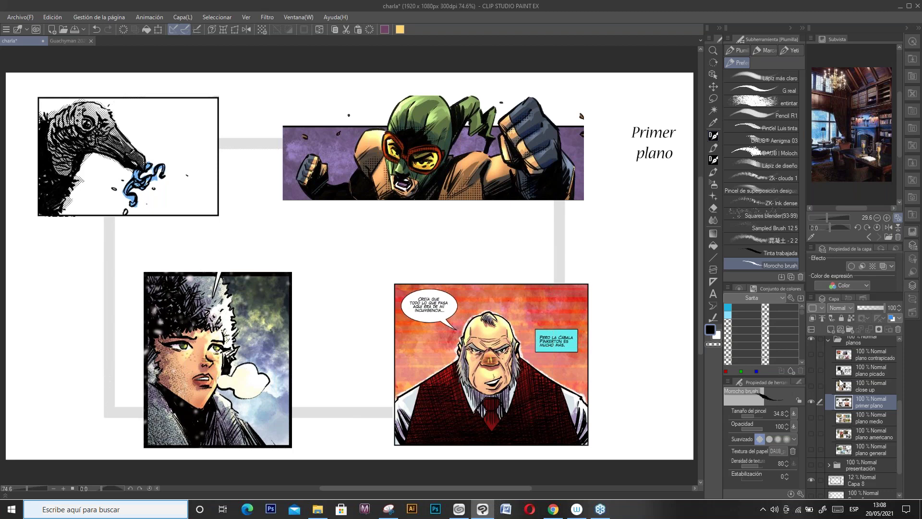
pyautogui.click(811, 397)
pyautogui.click(811, 386)
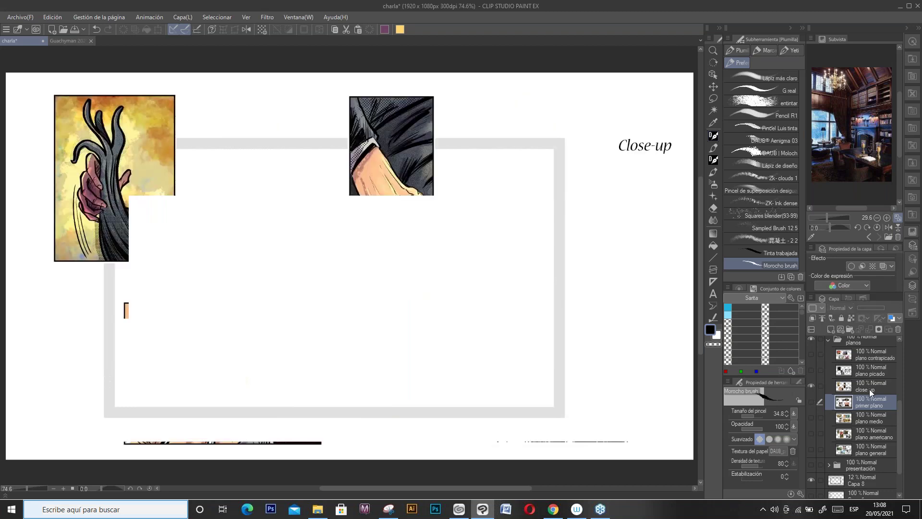
pyautogui.click(869, 389)
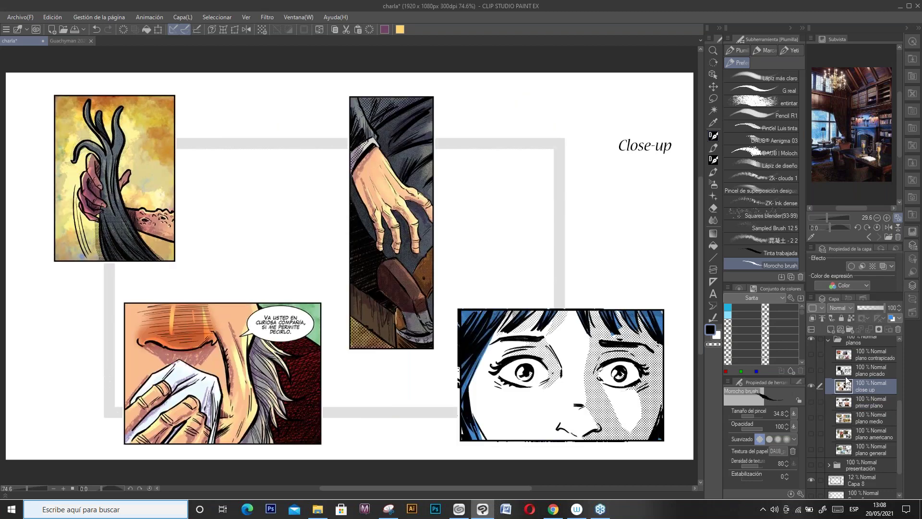
# Step: Hide the close up layer and show and select the plano picado layer
pyautogui.moveTo(563, 427); pyautogui.dragTo(574, 428)
pyautogui.click(811, 386)
pyautogui.click(811, 369)
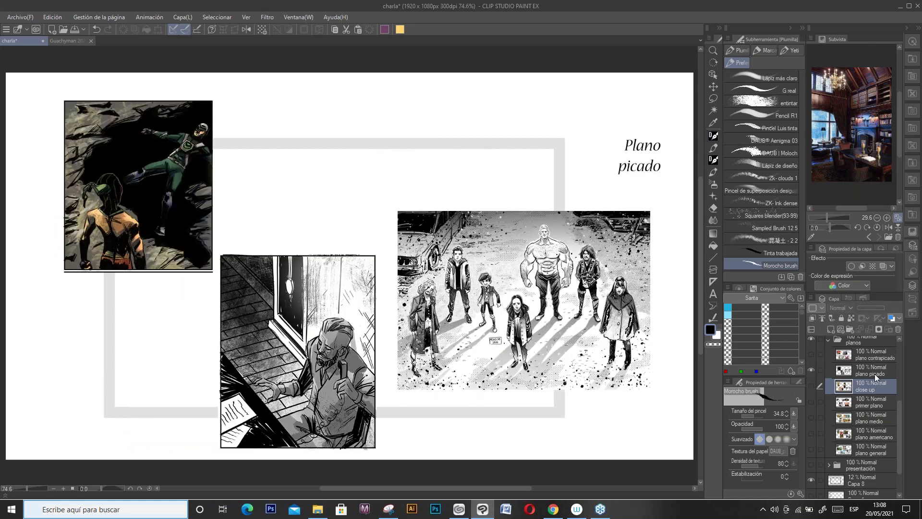
pyautogui.click(875, 374)
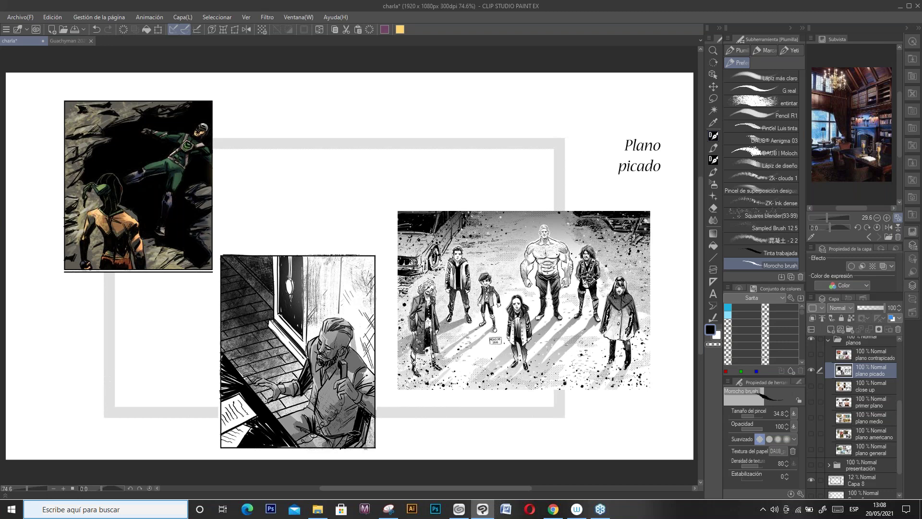
# Step: Hide the plano picado layer and show and select the plano contrapicado layer
pyautogui.click(811, 369)
pyautogui.click(811, 356)
pyautogui.click(881, 359)
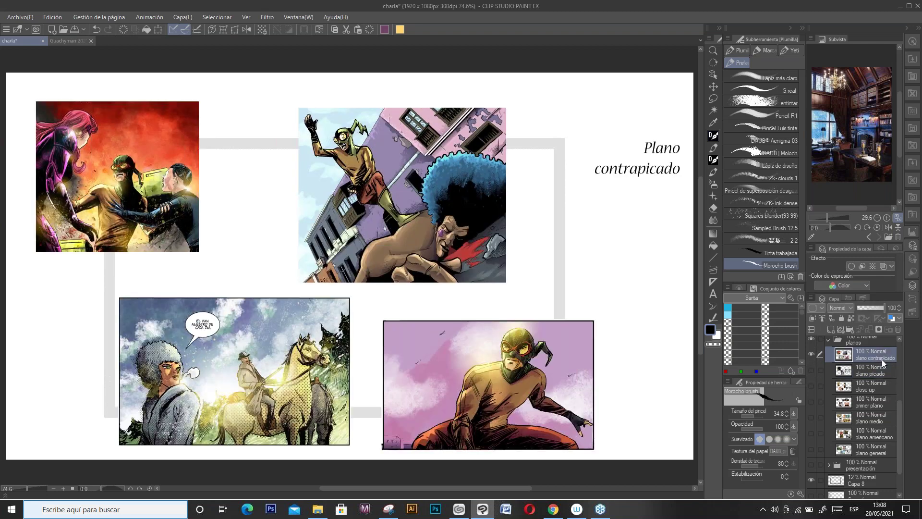
# Step: Collapse and hide the planos folder, then show and select the expresión layer
pyautogui.click(829, 339)
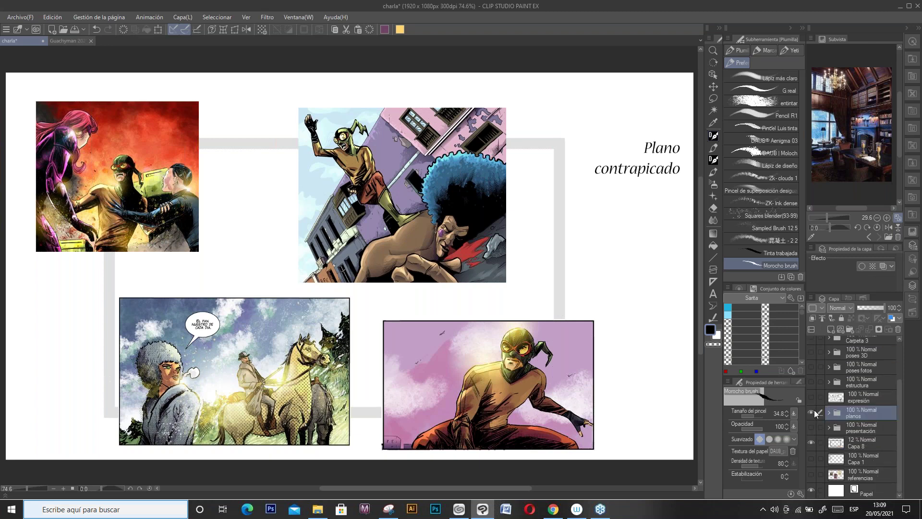
pyautogui.click(811, 411)
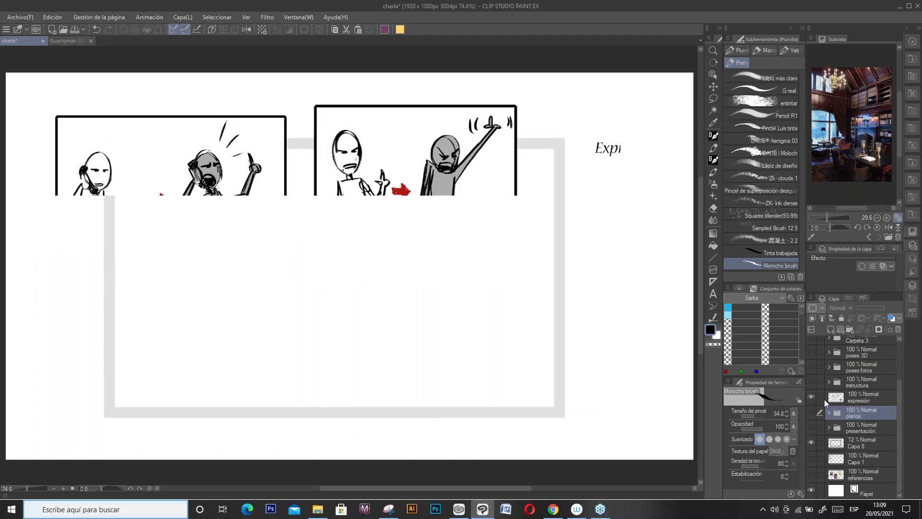
pyautogui.click(868, 401)
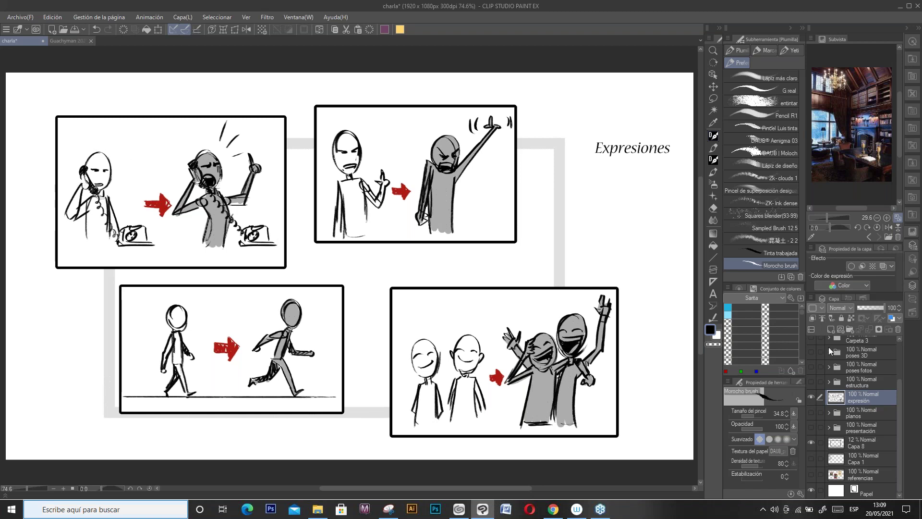
# Step: Add a new layer above the expresión layer and choose the cyan-blue swatch as the drawing colour
pyautogui.click(830, 329)
pyautogui.click(742, 306)
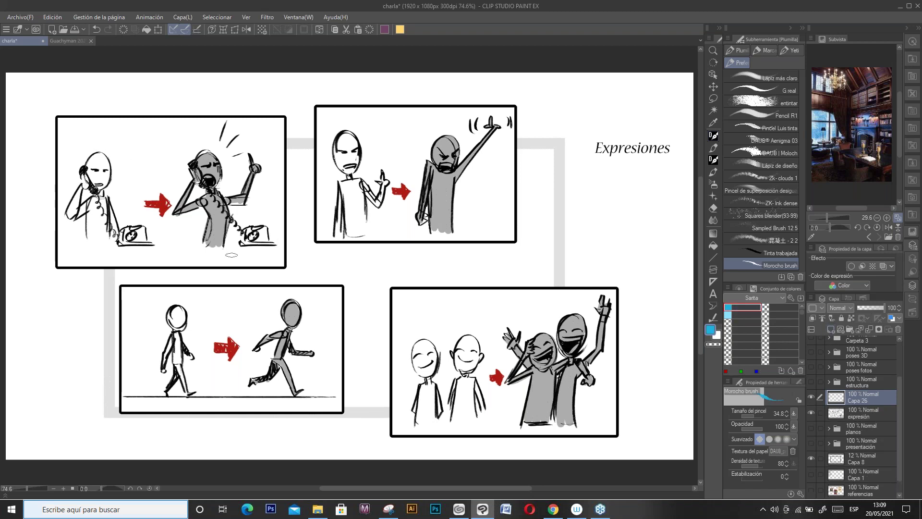
pyautogui.moveTo(75, 116); pyautogui.dragTo(88, 146)
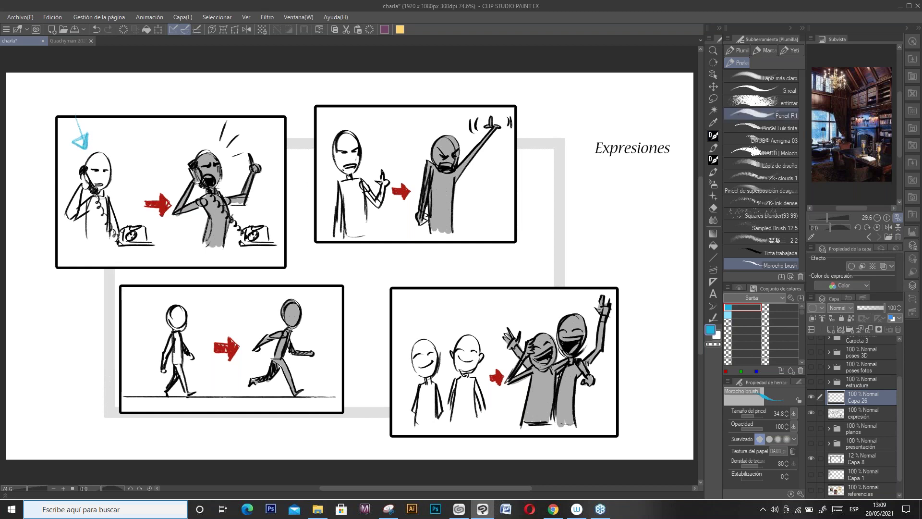
pyautogui.click(764, 115)
pyautogui.moveTo(74, 117); pyautogui.dragTo(83, 142)
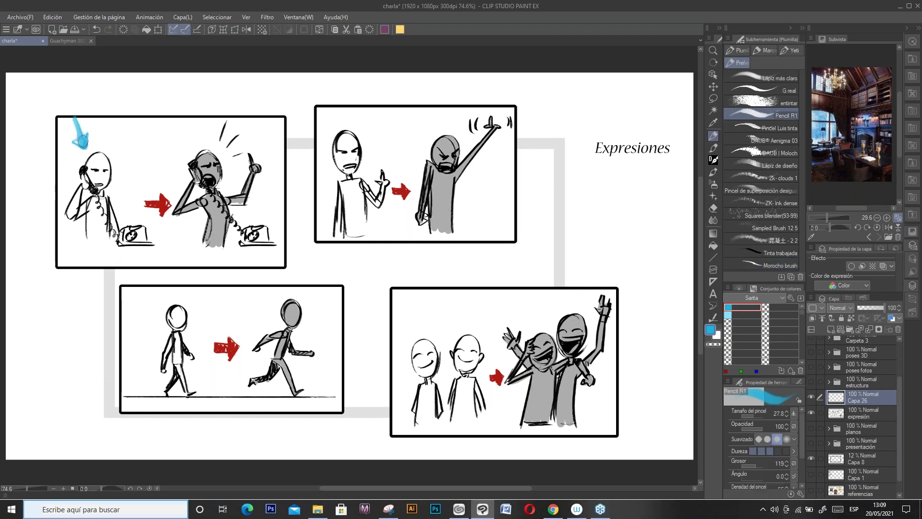
# Step: With the G real brush, draw arrows pointing at the calm caller, the shouting caller and up along his raised arm
pyautogui.click(745, 91)
pyautogui.moveTo(72, 135)
pyautogui.mouseDown()
pyautogui.moveTo(89, 144)
pyautogui.moveTo(80, 141)
pyautogui.mouseUp()
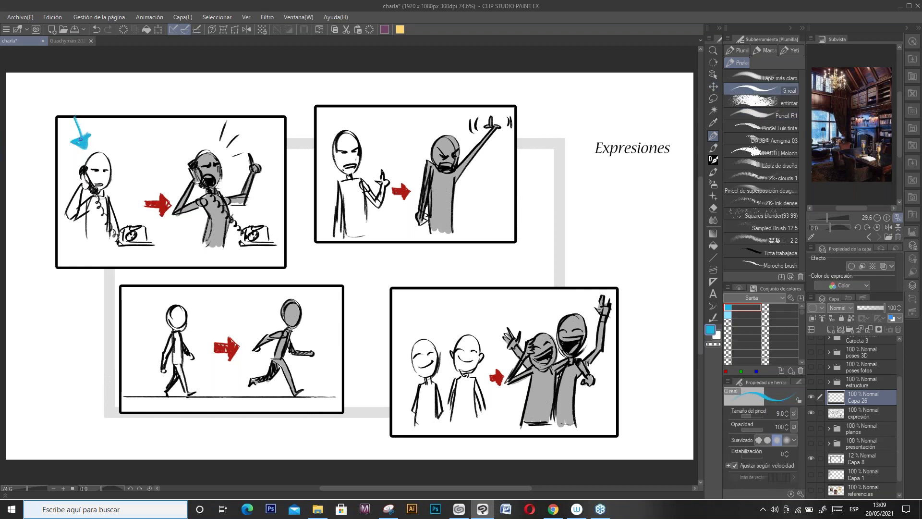
pyautogui.moveTo(141, 128)
pyautogui.mouseDown()
pyautogui.moveTo(186, 144)
pyautogui.moveTo(182, 137)
pyautogui.mouseUp()
pyautogui.moveTo(253, 210); pyautogui.dragTo(267, 175)
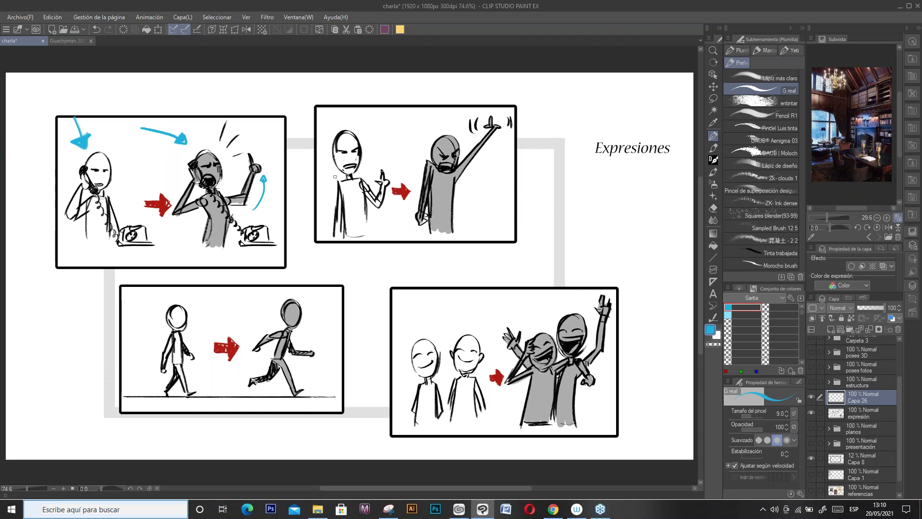
# Step: Annotate the arguing figures panel with arrows to both figures, "NO" beside the calm one and a ballooned "¡NO!" beside the angry one
pyautogui.moveTo(364, 138)
pyautogui.mouseDown()
pyautogui.moveTo(376, 131)
pyautogui.moveTo(337, 127)
pyautogui.mouseUp()
pyautogui.moveTo(386, 143)
pyautogui.mouseDown()
pyautogui.moveTo(420, 144)
pyautogui.moveTo(413, 150)
pyautogui.mouseUp()
pyautogui.moveTo(474, 193)
pyautogui.mouseDown()
pyautogui.moveTo(474, 175)
pyautogui.moveTo(485, 192)
pyautogui.mouseUp()
pyautogui.moveTo(486, 193)
pyautogui.mouseDown()
pyautogui.moveTo(492, 173)
pyautogui.moveTo(469, 193)
pyautogui.mouseUp()
pyautogui.click(468, 178)
pyautogui.click(503, 182)
pyautogui.moveTo(505, 168)
pyautogui.mouseDown()
pyautogui.moveTo(501, 179)
pyautogui.moveTo(504, 164)
pyautogui.moveTo(462, 194)
pyautogui.moveTo(455, 189)
pyautogui.mouseUp()
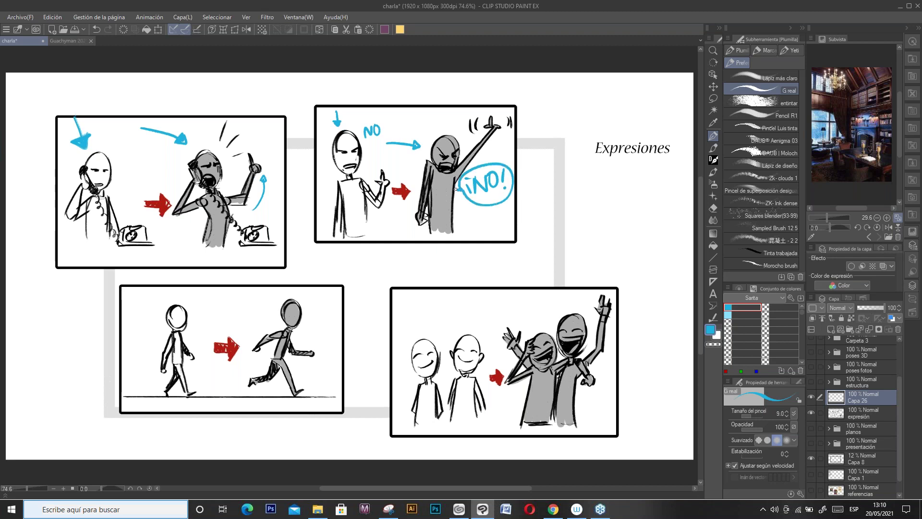
# Step: Add motion lines around the angry figure's raised hand and sketch slanted eyebrows over an open mouth beside the panel
pyautogui.moveTo(463, 117); pyautogui.dragTo(457, 128)
pyautogui.moveTo(549, 109)
pyautogui.mouseDown()
pyautogui.moveTo(559, 124)
pyautogui.moveTo(581, 105)
pyautogui.mouseUp()
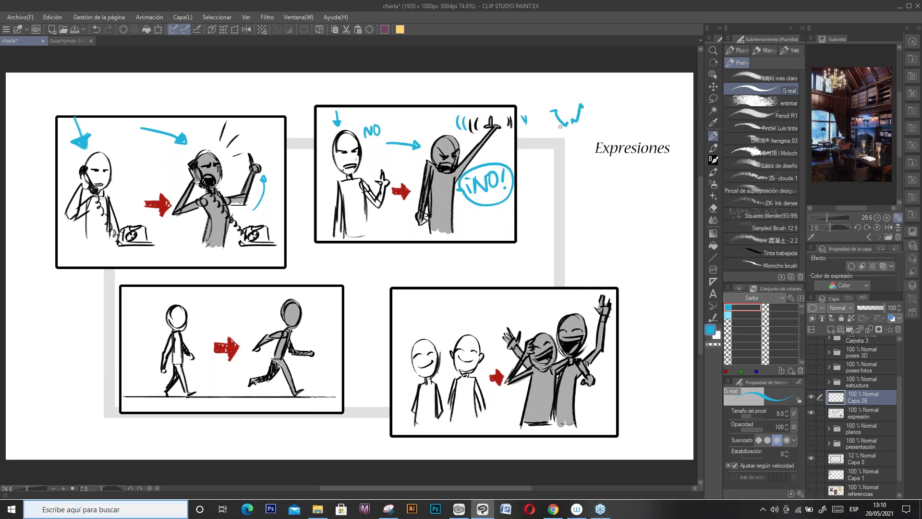
pyautogui.moveTo(573, 137)
pyautogui.mouseDown()
pyautogui.moveTo(556, 145)
pyautogui.moveTo(578, 144)
pyautogui.moveTo(577, 155)
pyautogui.mouseUp()
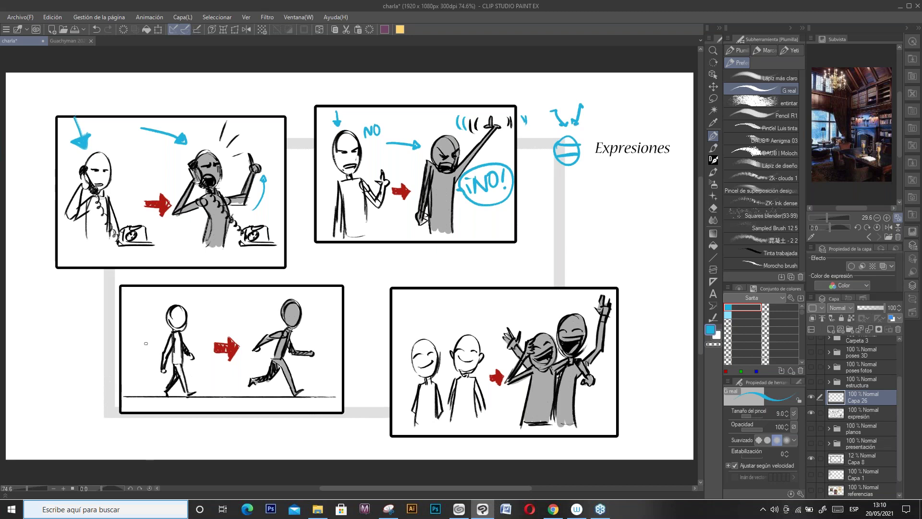
# Step: Draw arrows in the walking panel pointing at the walker, leading to the runner, and marking the runner's head and limb movement
pyautogui.moveTo(124, 337); pyautogui.dragTo(145, 337)
pyautogui.moveTo(176, 296); pyautogui.dragTo(248, 305)
pyautogui.click(259, 321)
pyautogui.moveTo(325, 356)
pyautogui.mouseDown()
pyautogui.moveTo(335, 371)
pyautogui.moveTo(312, 373)
pyautogui.moveTo(336, 383)
pyautogui.moveTo(311, 379)
pyautogui.mouseUp()
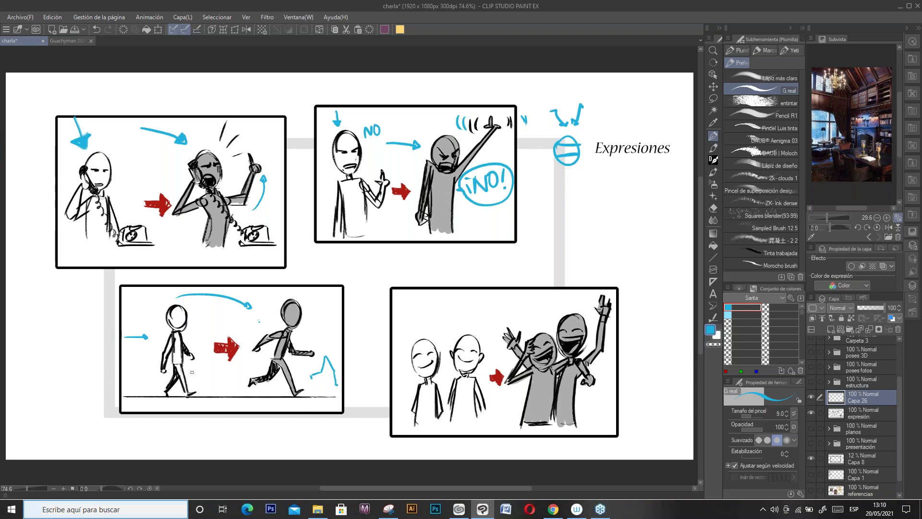
pyautogui.moveTo(195, 380); pyautogui.dragTo(234, 381)
pyautogui.moveTo(301, 331); pyautogui.dragTo(314, 343)
pyautogui.moveTo(248, 335); pyautogui.dragTo(252, 340)
pyautogui.moveTo(279, 299); pyautogui.dragTo(305, 296)
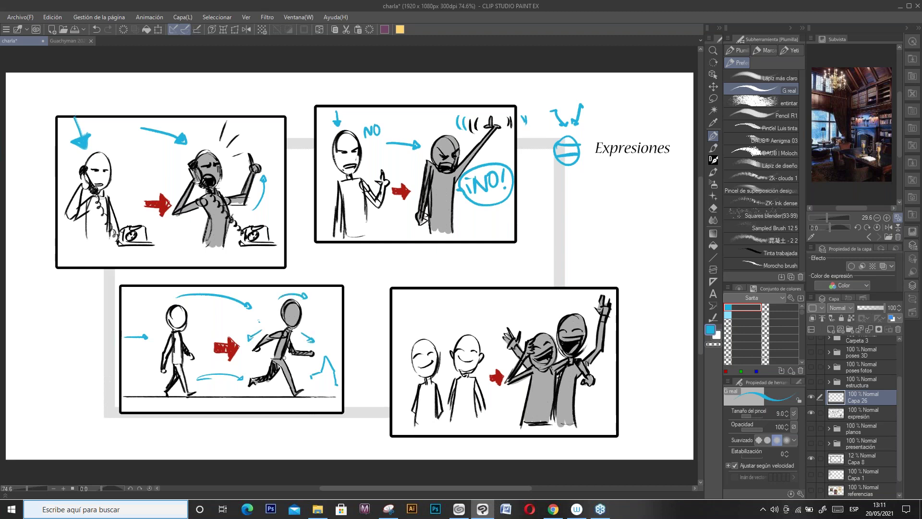
# Step: Mark body inclination with a vertical line beside the walker and a slanted line beside the runner
pyautogui.moveTo(317, 330); pyautogui.dragTo(330, 303)
pyautogui.hotkey('ctrl', 'z')
pyautogui.moveTo(198, 311); pyautogui.dragTo(198, 337)
pyautogui.moveTo(317, 330); pyautogui.dragTo(329, 309)
# Step: Draw a downward arrow above the smiling pair and a curved arrow leading to the laughing pair
pyautogui.moveTo(438, 298); pyautogui.dragTo(439, 321)
pyautogui.moveTo(523, 302); pyautogui.dragTo(529, 305)
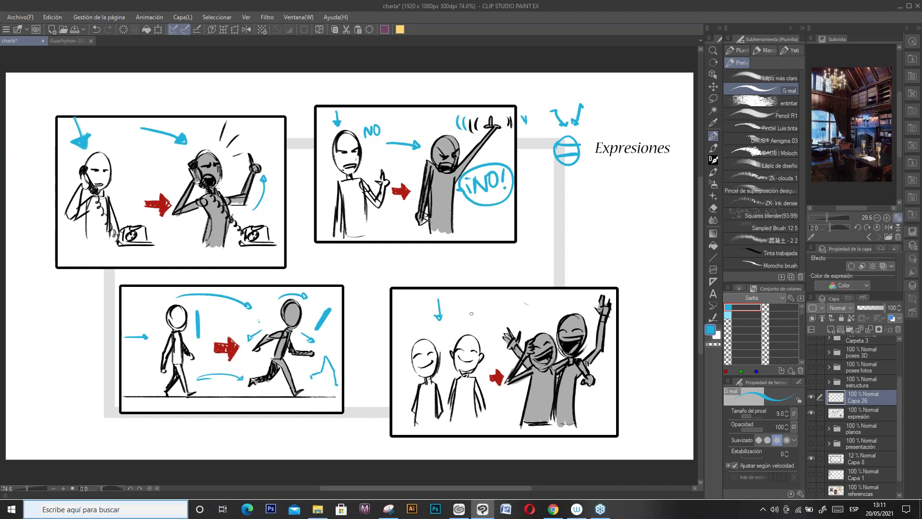
pyautogui.hotkey('ctrl', 'z')
pyautogui.moveTo(476, 315); pyautogui.dragTo(534, 312)
pyautogui.moveTo(529, 308); pyautogui.dragTo(534, 333)
pyautogui.moveTo(530, 328); pyautogui.dragTo(533, 334)
# Step: Sketch a small laughing face with closed eyes and an open mouth above the laughing pair's panel
pyautogui.moveTo(587, 254)
pyautogui.mouseDown()
pyautogui.moveTo(607, 253)
pyautogui.moveTo(591, 267)
pyautogui.moveTo(604, 260)
pyautogui.moveTo(601, 268)
pyautogui.moveTo(608, 245)
pyautogui.moveTo(591, 245)
pyautogui.mouseUp()
pyautogui.hotkey('ctrl', 'z')
pyautogui.hotkey('ctrl', 'z')
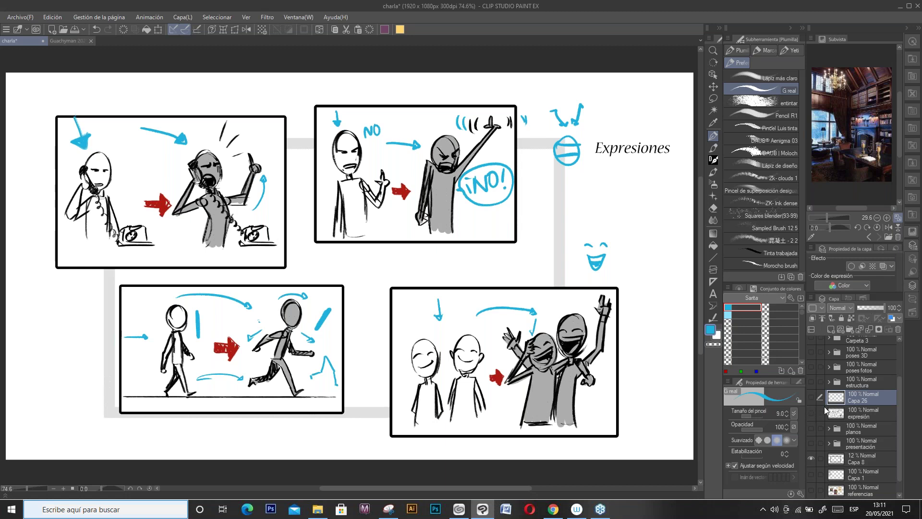
# Step: With the annotation and expresión layers hidden, show and expand the estructura folder, then show and select its Capa 10 layer
pyautogui.keyDown('alt'); pyautogui.click(811, 382); pyautogui.keyUp('alt')
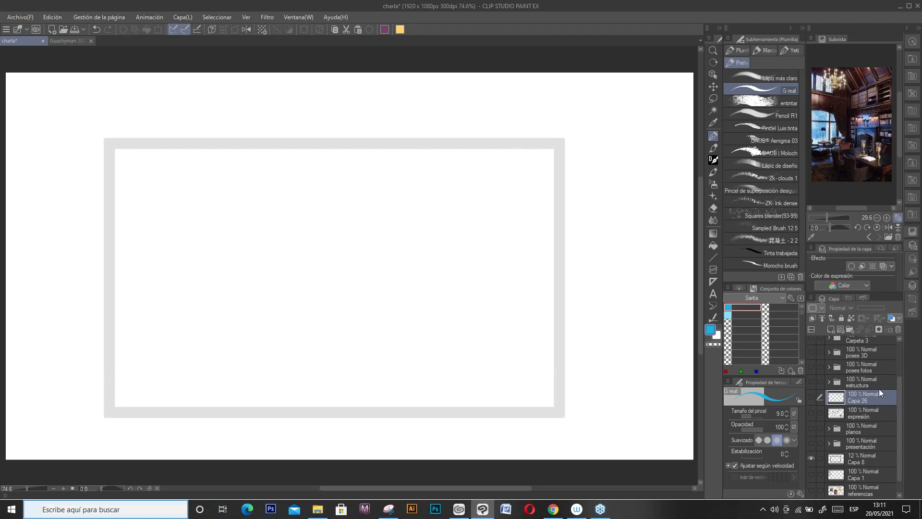
pyautogui.click(828, 382)
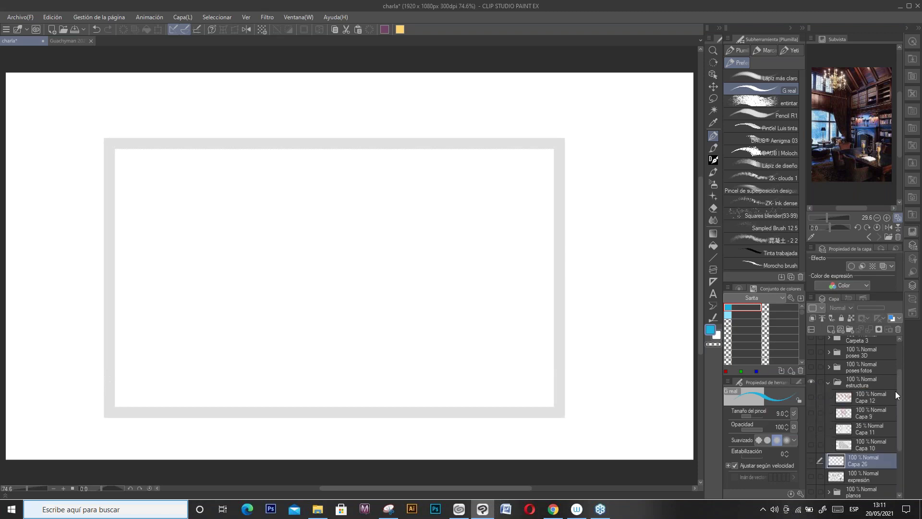
pyautogui.click(811, 444)
pyautogui.click(871, 446)
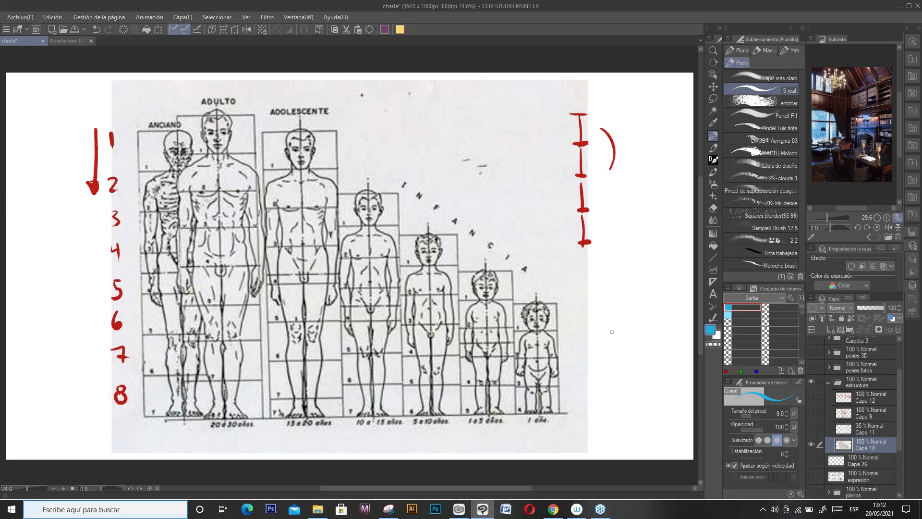
# Step: Add a layer above Capa 12 and draw a blue full-height measuring line with end ticks beside the red numbers
pyautogui.click(862, 397)
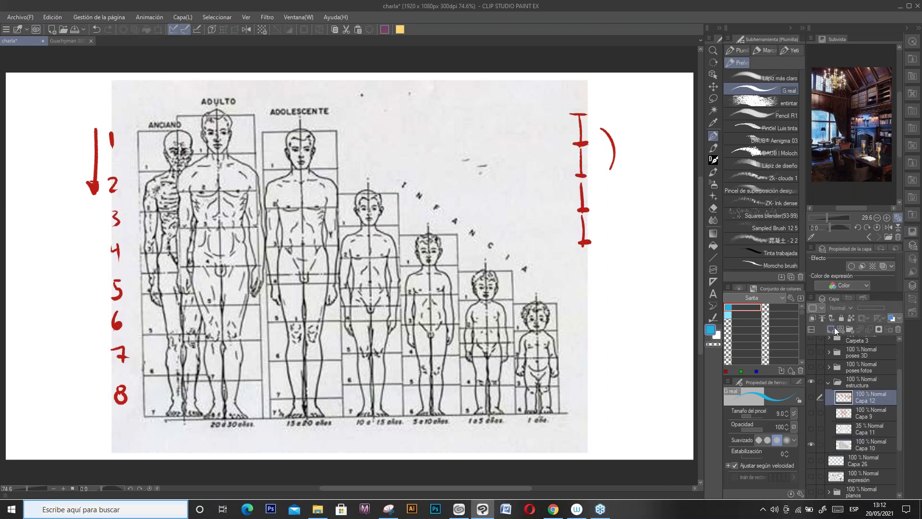
pyautogui.click(836, 331)
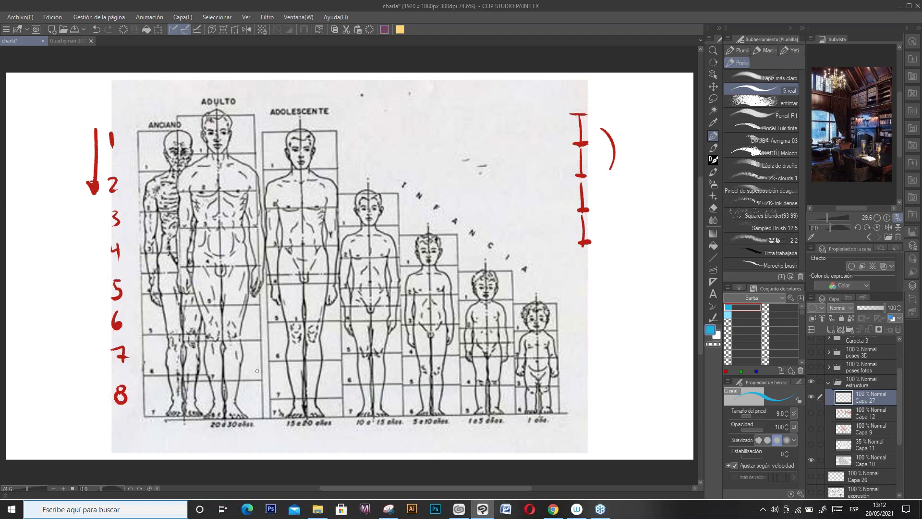
pyautogui.moveTo(53, 116)
pyautogui.mouseDown()
pyautogui.moveTo(60, 403)
pyautogui.moveTo(70, 420)
pyautogui.mouseUp()
pyautogui.moveTo(48, 114); pyautogui.dragTo(57, 115)
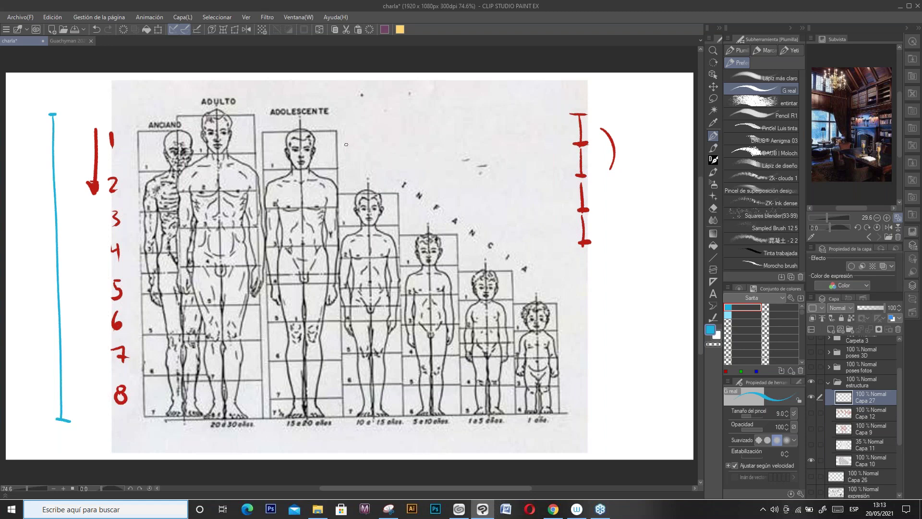
# Step: Mark the head height with a small blue vertical bracket beside the adult, the adolescent and the three older children
pyautogui.moveTo(342, 131); pyautogui.dragTo(345, 166)
pyautogui.moveTo(337, 131); pyautogui.dragTo(345, 130)
pyautogui.moveTo(254, 116); pyautogui.dragTo(258, 150)
pyautogui.moveTo(403, 195); pyautogui.dragTo(406, 225)
pyautogui.moveTo(400, 194); pyautogui.dragTo(409, 194)
pyautogui.moveTo(462, 237)
pyautogui.mouseDown()
pyautogui.moveTo(462, 262)
pyautogui.moveTo(513, 296)
pyautogui.moveTo(519, 272)
pyautogui.mouseUp()
# Step: Number the one-year-old's head divisions 1 to 4 and enclose the numbers with thin blue lines
pyautogui.moveTo(570, 313); pyautogui.dragTo(573, 328)
pyautogui.moveTo(571, 339); pyautogui.dragTo(579, 351)
pyautogui.moveTo(571, 366); pyautogui.dragTo(581, 399)
pyautogui.moveTo(578, 394); pyautogui.dragTo(578, 403)
pyautogui.moveTo(569, 305); pyautogui.dragTo(555, 306)
pyautogui.moveTo(590, 313); pyautogui.dragTo(591, 420)
pyautogui.moveTo(555, 305)
pyautogui.mouseDown()
pyautogui.moveTo(556, 412)
pyautogui.moveTo(592, 407)
pyautogui.mouseUp()
pyautogui.moveTo(590, 370); pyautogui.dragTo(590, 395)
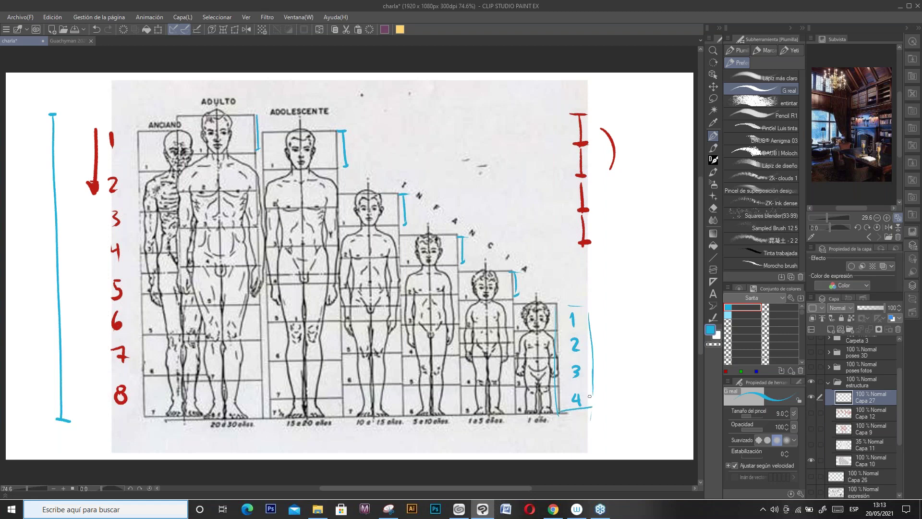
# Step: Write CANON in blue above the children's figures, underline it and frame it with a box
pyautogui.moveTo(449, 99)
pyautogui.mouseDown()
pyautogui.moveTo(449, 115)
pyautogui.moveTo(454, 102)
pyautogui.moveTo(457, 109)
pyautogui.mouseUp()
pyautogui.moveTo(461, 112); pyautogui.dragTo(469, 101)
pyautogui.moveTo(477, 102); pyautogui.dragTo(475, 103)
pyautogui.moveTo(482, 102); pyautogui.dragTo(494, 97)
pyautogui.moveTo(446, 116); pyautogui.dragTo(497, 118)
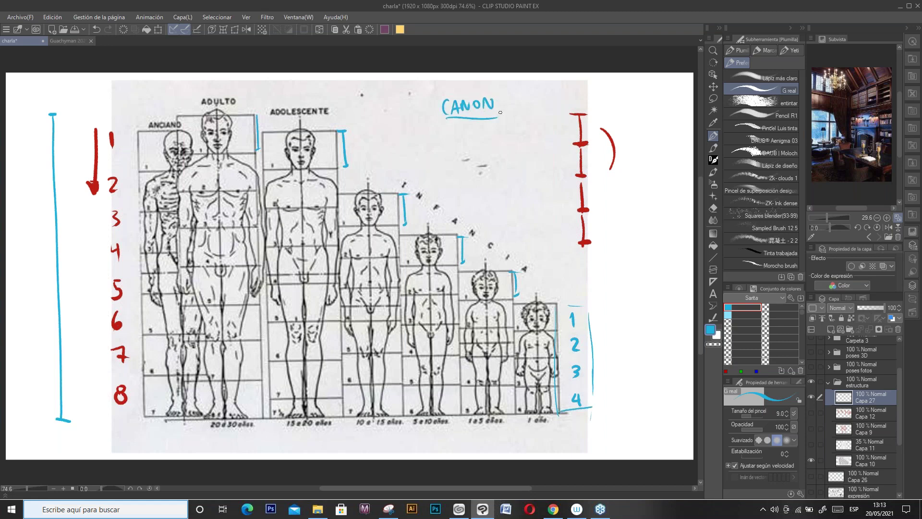
pyautogui.moveTo(437, 92); pyautogui.dragTo(501, 117)
pyautogui.moveTo(441, 91)
pyautogui.mouseDown()
pyautogui.moveTo(437, 114)
pyautogui.moveTo(449, 116)
pyautogui.mouseUp()
# Step: Replace Capa 10 with Capa 11 at 100% opacity, hide the blue annotation layer and make a short stroke beside the woman's head
pyautogui.click(810, 444)
pyautogui.click(843, 445)
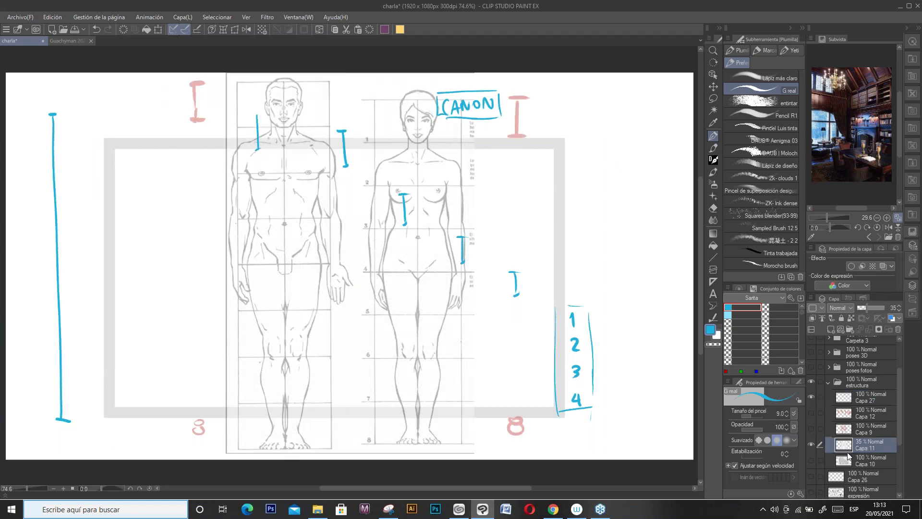
pyautogui.moveTo(874, 308); pyautogui.dragTo(894, 315)
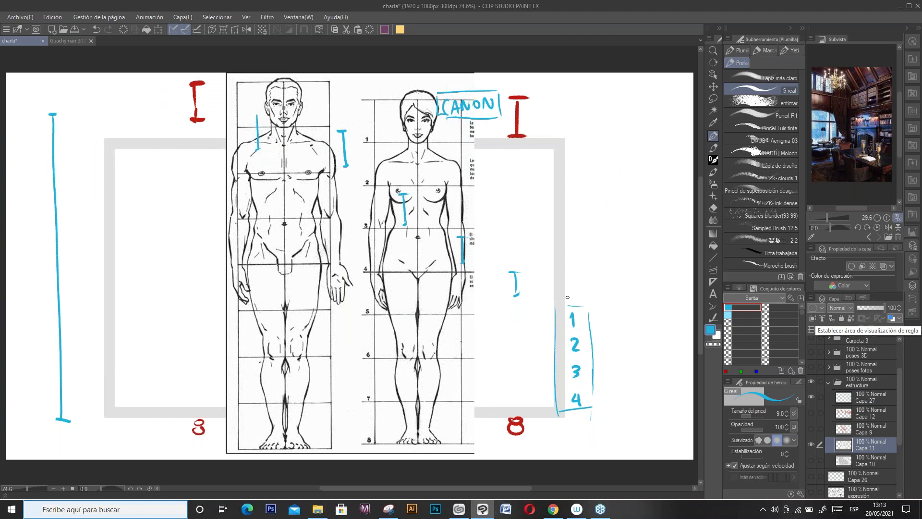
pyautogui.click(811, 393)
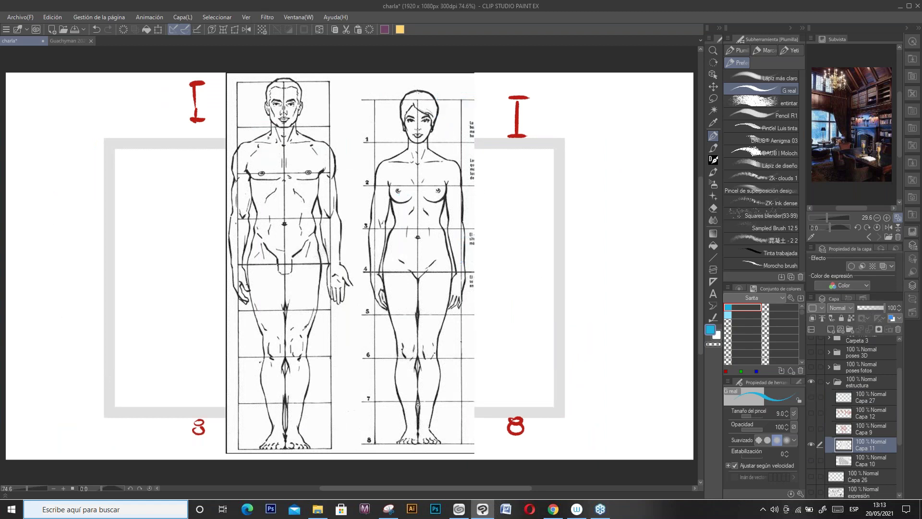
pyautogui.moveTo(458, 100); pyautogui.dragTo(457, 122)
# Step: Show the red skeleton layer Capa 9 over Capa 11, fade Capa 11 to 28% opacity and select Capa 9
pyautogui.click(811, 443)
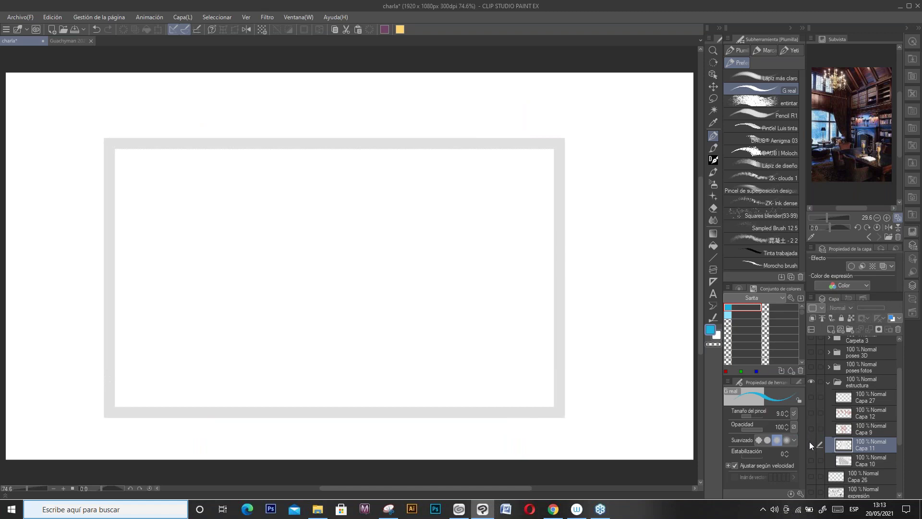
pyautogui.click(813, 441)
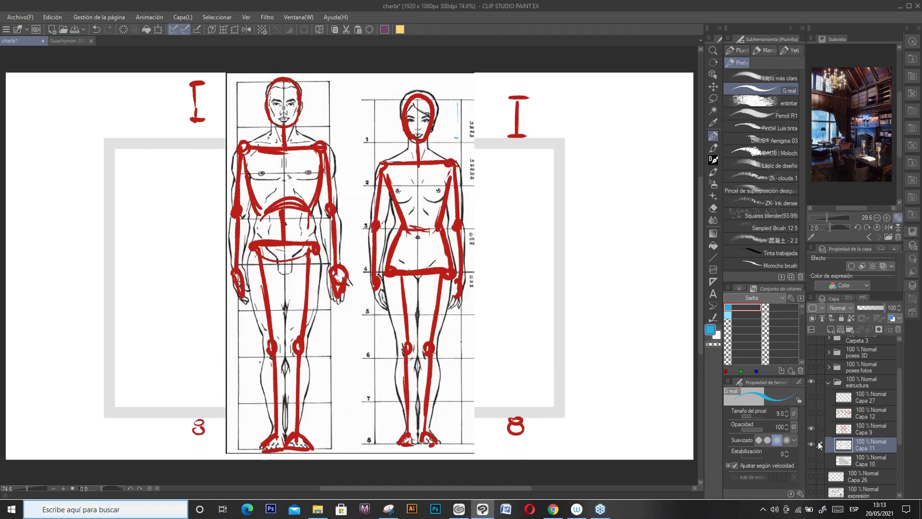
pyautogui.click(868, 309)
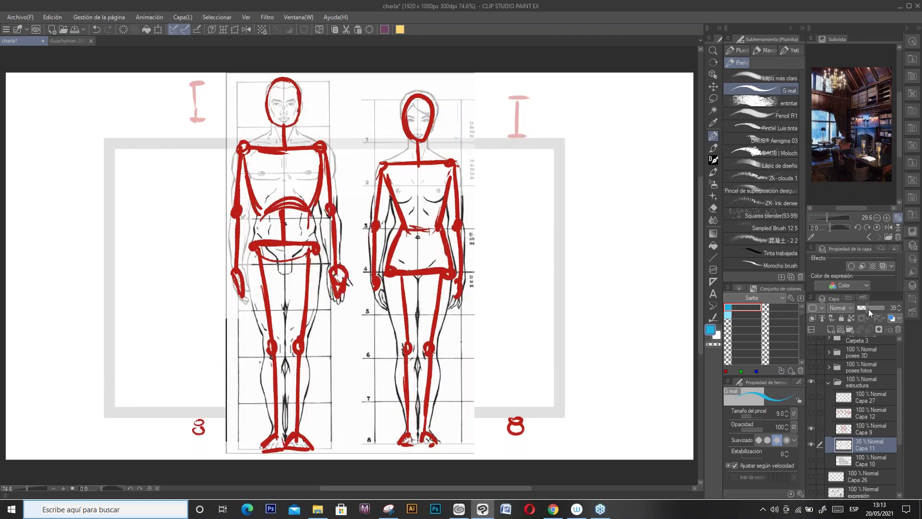
pyautogui.click(867, 309)
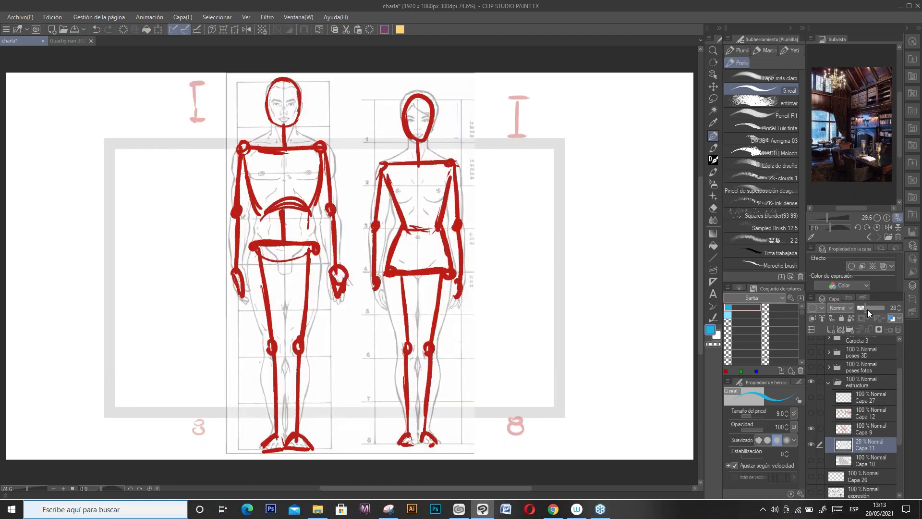
pyautogui.click(873, 430)
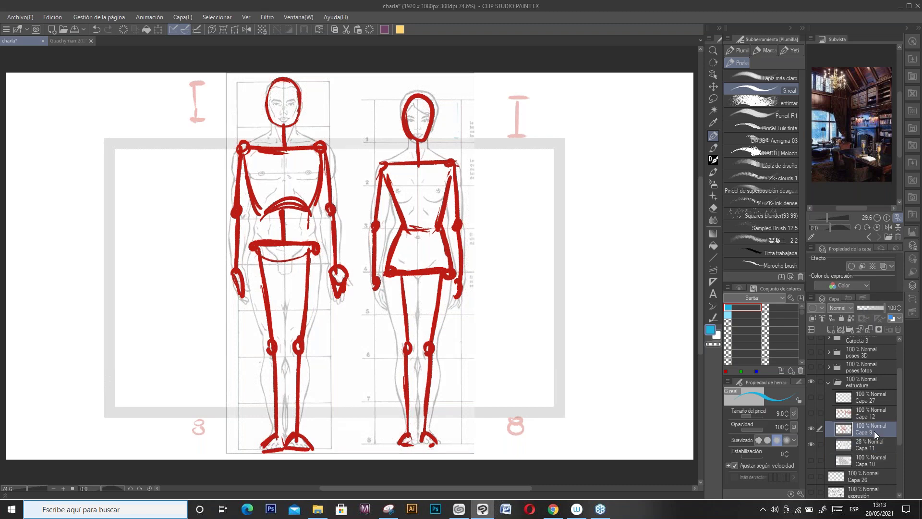
# Step: Set the drawing colour to black and trace the male figure's head and both shoulder joints
pyautogui.click(709, 330)
pyautogui.click(547, 218)
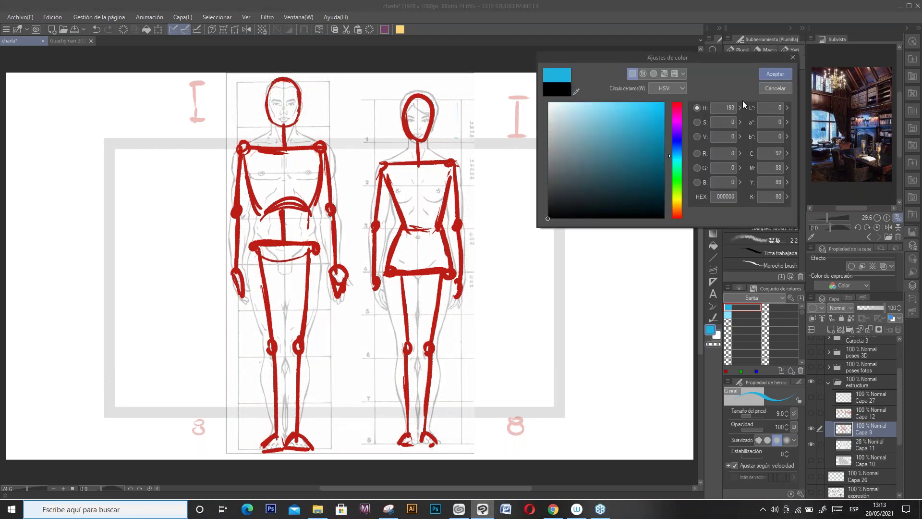
pyautogui.click(775, 75)
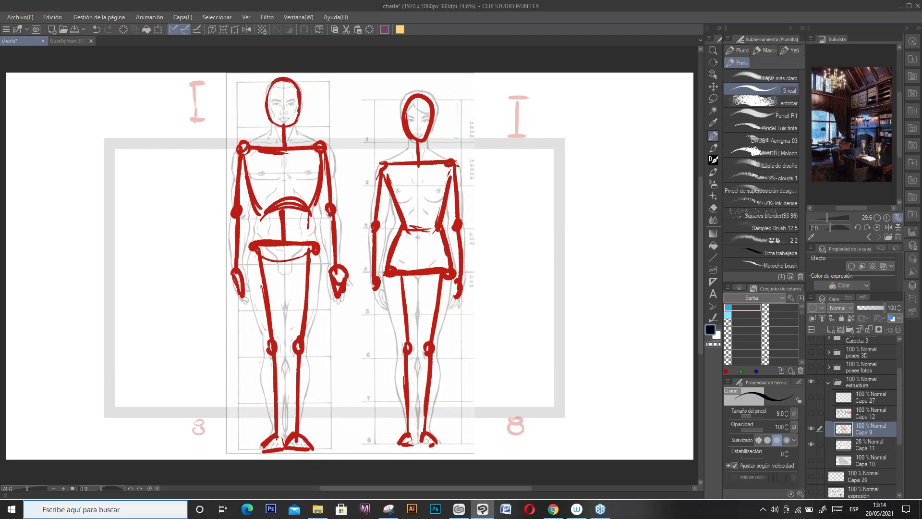
pyautogui.moveTo(289, 118)
pyautogui.mouseDown()
pyautogui.moveTo(290, 83)
pyautogui.moveTo(288, 118)
pyautogui.mouseUp()
pyautogui.moveTo(243, 146); pyautogui.dragTo(243, 147)
pyautogui.moveTo(320, 146); pyautogui.dragTo(321, 149)
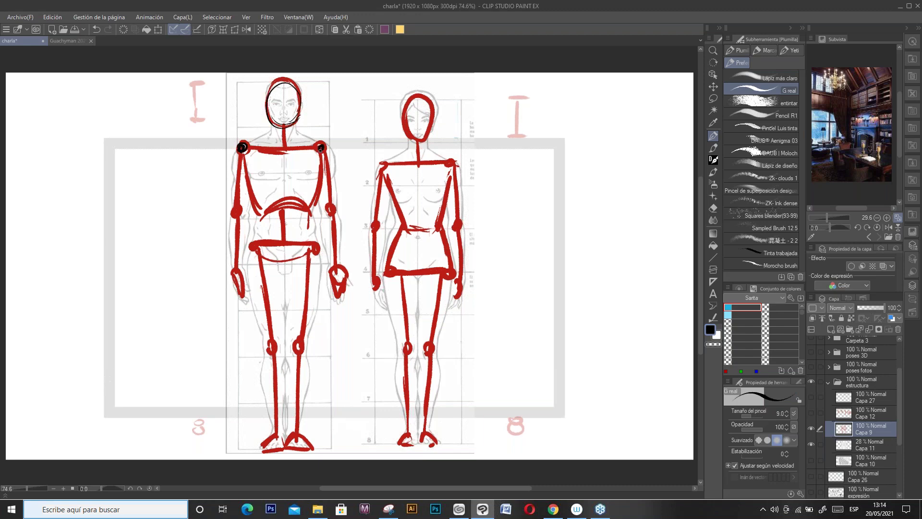
# Step: Mark the male figure's elbows, ribcage curve, hips, knees, feet and hands in black
pyautogui.moveTo(332, 207); pyautogui.dragTo(329, 207)
pyautogui.moveTo(238, 210); pyautogui.dragTo(311, 213)
pyautogui.moveTo(314, 245); pyautogui.dragTo(316, 249)
pyautogui.moveTo(257, 244); pyautogui.dragTo(253, 250)
pyautogui.moveTo(301, 341); pyautogui.dragTo(272, 343)
pyautogui.moveTo(279, 434)
pyautogui.mouseDown()
pyautogui.moveTo(263, 445)
pyautogui.moveTo(307, 448)
pyautogui.mouseUp()
pyautogui.moveTo(338, 267); pyautogui.dragTo(334, 292)
pyautogui.moveTo(241, 271); pyautogui.dragTo(233, 284)
# Step: Mark the female figure's shoulders, elbows, hands, hips, knees and feet in black and trace her head
pyautogui.moveTo(379, 165); pyautogui.dragTo(382, 169)
pyautogui.moveTo(449, 162); pyautogui.dragTo(452, 166)
pyautogui.moveTo(456, 222); pyautogui.dragTo(456, 294)
pyautogui.moveTo(375, 277)
pyautogui.mouseDown()
pyautogui.moveTo(377, 286)
pyautogui.moveTo(390, 273)
pyautogui.mouseUp()
pyautogui.moveTo(448, 271); pyautogui.dragTo(451, 275)
pyautogui.moveTo(429, 342); pyautogui.dragTo(410, 346)
pyautogui.moveTo(409, 435)
pyautogui.mouseDown()
pyautogui.moveTo(400, 444)
pyautogui.moveTo(412, 444)
pyautogui.mouseUp()
pyautogui.moveTo(423, 432)
pyautogui.mouseDown()
pyautogui.moveTo(424, 443)
pyautogui.moveTo(437, 442)
pyautogui.mouseUp()
pyautogui.moveTo(416, 136)
pyautogui.mouseDown()
pyautogui.moveTo(408, 138)
pyautogui.moveTo(425, 137)
pyautogui.moveTo(412, 137)
pyautogui.mouseUp()
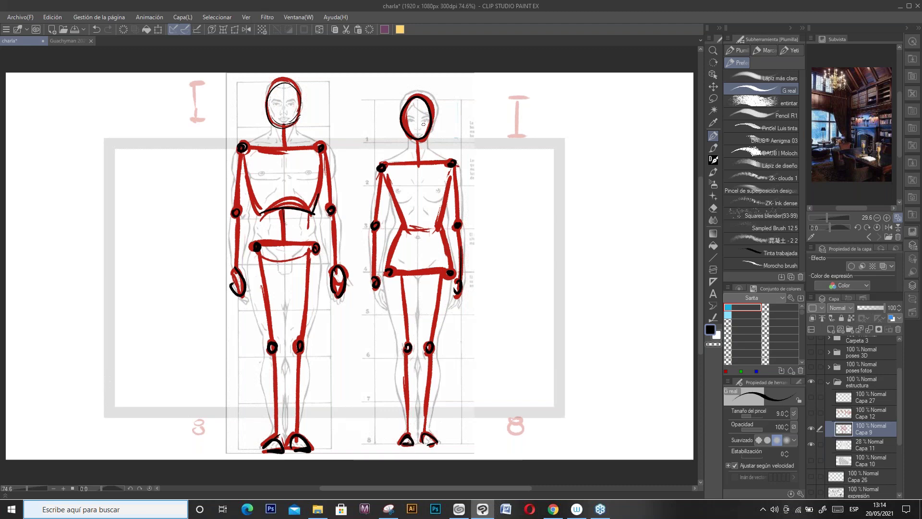
# Step: Switch from the skeleton layers to Capa 12 and draw a thick black upward arrow below the running stick figure
pyautogui.click(816, 425)
pyautogui.click(868, 414)
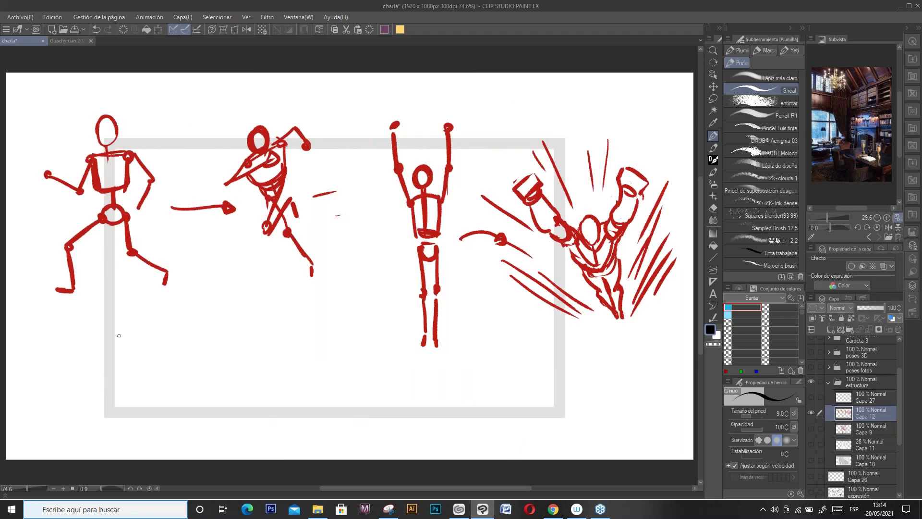
pyautogui.moveTo(108, 302)
pyautogui.mouseDown()
pyautogui.moveTo(111, 380)
pyautogui.moveTo(118, 313)
pyautogui.moveTo(99, 314)
pyautogui.moveTo(104, 303)
pyautogui.mouseUp()
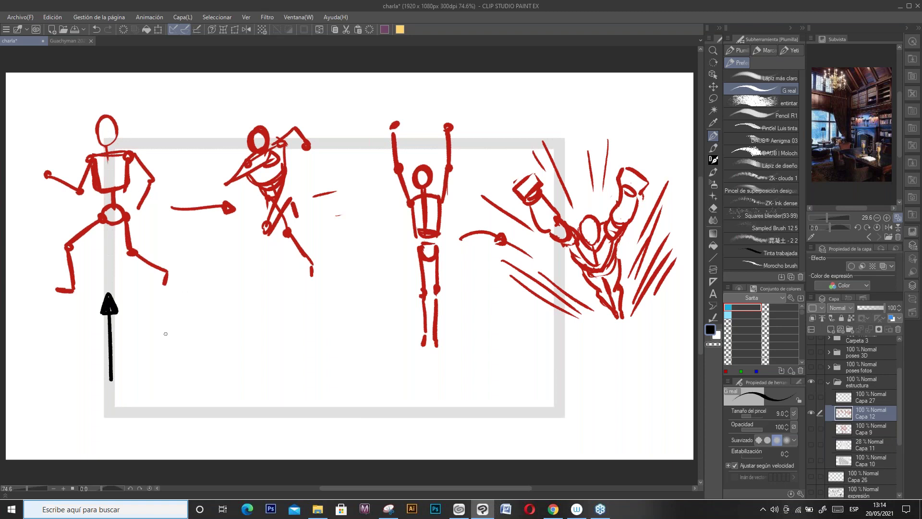
# Step: Sketch a small tilted banded cylinder under two curved arrows and a larger upright banded cylinder next to it
pyautogui.moveTo(171, 327)
pyautogui.mouseDown()
pyautogui.moveTo(145, 326)
pyautogui.moveTo(205, 329)
pyautogui.moveTo(155, 379)
pyautogui.mouseUp()
pyautogui.moveTo(186, 351); pyautogui.dragTo(166, 386)
pyautogui.moveTo(155, 377)
pyautogui.mouseDown()
pyautogui.moveTo(150, 385)
pyautogui.moveTo(168, 388)
pyautogui.moveTo(155, 392)
pyautogui.mouseUp()
pyautogui.moveTo(175, 367)
pyautogui.mouseDown()
pyautogui.moveTo(157, 378)
pyautogui.moveTo(172, 357)
pyautogui.moveTo(156, 391)
pyautogui.moveTo(183, 354)
pyautogui.mouseUp()
pyautogui.moveTo(209, 399)
pyautogui.mouseDown()
pyautogui.moveTo(220, 346)
pyautogui.moveTo(236, 367)
pyautogui.moveTo(216, 361)
pyautogui.moveTo(214, 349)
pyautogui.moveTo(221, 412)
pyautogui.mouseUp()
pyautogui.hotkey('ctrl', 'z')
pyautogui.moveTo(242, 356)
pyautogui.mouseDown()
pyautogui.moveTo(236, 414)
pyautogui.moveTo(243, 353)
pyautogui.moveTo(241, 380)
pyautogui.mouseUp()
pyautogui.moveTo(218, 392)
pyautogui.mouseDown()
pyautogui.moveTo(239, 393)
pyautogui.moveTo(236, 410)
pyautogui.mouseUp()
# Step: Sketch a bent limb divided into segments below the thick upward arrow
pyautogui.moveTo(127, 417)
pyautogui.mouseDown()
pyautogui.moveTo(152, 413)
pyautogui.moveTo(152, 427)
pyautogui.mouseUp()
pyautogui.moveTo(151, 412)
pyautogui.mouseDown()
pyautogui.moveTo(150, 427)
pyautogui.moveTo(141, 430)
pyautogui.mouseUp()
pyautogui.moveTo(136, 417); pyautogui.dragTo(129, 432)
pyautogui.moveTo(131, 415)
pyautogui.mouseDown()
pyautogui.moveTo(125, 424)
pyautogui.moveTo(128, 417)
pyautogui.mouseUp()
pyautogui.moveTo(109, 409); pyautogui.dragTo(124, 424)
pyautogui.moveTo(116, 412)
pyautogui.mouseDown()
pyautogui.moveTo(126, 421)
pyautogui.moveTo(114, 413)
pyautogui.mouseUp()
pyautogui.moveTo(105, 397)
pyautogui.mouseDown()
pyautogui.moveTo(111, 408)
pyautogui.moveTo(95, 403)
pyautogui.moveTo(99, 386)
pyautogui.moveTo(154, 429)
pyautogui.mouseUp()
# Step: Draw a downward arrow along the small cylinder and an upward arrow along the large one
pyautogui.moveTo(183, 368)
pyautogui.mouseDown()
pyautogui.moveTo(167, 395)
pyautogui.moveTo(188, 366)
pyautogui.moveTo(187, 379)
pyautogui.mouseUp()
pyautogui.moveTo(251, 364)
pyautogui.mouseDown()
pyautogui.moveTo(250, 399)
pyautogui.moveTo(250, 366)
pyautogui.mouseUp()
pyautogui.hotkey('ctrl', 'z')
pyautogui.moveTo(245, 403); pyautogui.dragTo(247, 369)
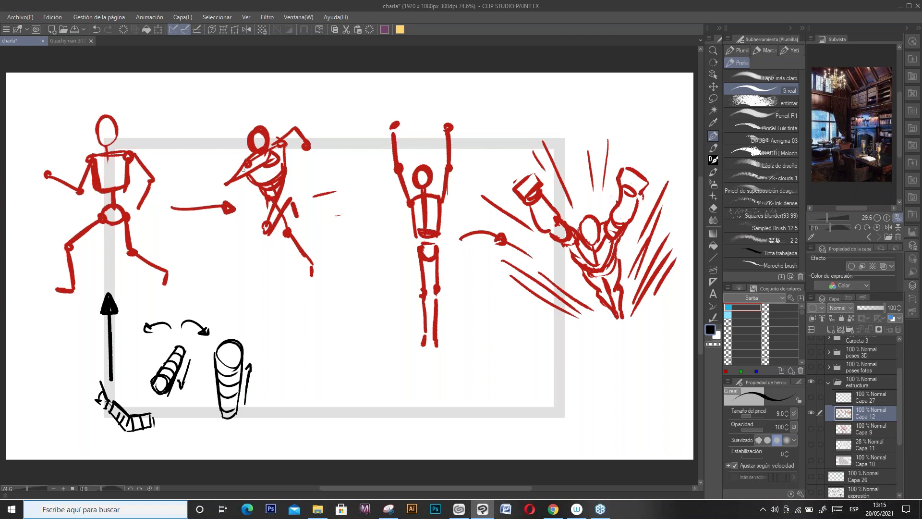
# Step: Draw a curved black arrow between the two running figures and outline the second runner's legs, torso, arms and head
pyautogui.moveTo(151, 139); pyautogui.dragTo(205, 139)
pyautogui.moveTo(274, 192)
pyautogui.mouseDown()
pyautogui.moveTo(264, 231)
pyautogui.moveTo(288, 202)
pyautogui.moveTo(263, 232)
pyautogui.moveTo(288, 206)
pyautogui.moveTo(278, 224)
pyautogui.moveTo(287, 209)
pyautogui.moveTo(300, 214)
pyautogui.moveTo(295, 241)
pyautogui.moveTo(285, 219)
pyautogui.moveTo(279, 228)
pyautogui.moveTo(312, 266)
pyautogui.mouseUp()
pyautogui.moveTo(291, 231)
pyautogui.mouseDown()
pyautogui.moveTo(315, 266)
pyautogui.moveTo(312, 278)
pyautogui.moveTo(311, 266)
pyautogui.mouseUp()
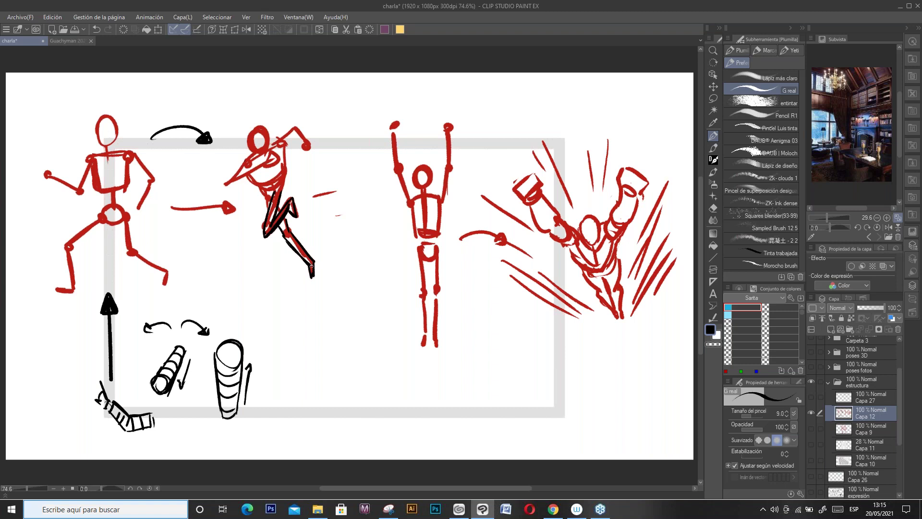
pyautogui.moveTo(285, 150)
pyautogui.mouseDown()
pyautogui.moveTo(284, 184)
pyautogui.moveTo(267, 202)
pyautogui.mouseUp()
pyautogui.moveTo(266, 162)
pyautogui.mouseDown()
pyautogui.moveTo(230, 179)
pyautogui.moveTo(251, 156)
pyautogui.moveTo(285, 147)
pyautogui.moveTo(281, 157)
pyautogui.moveTo(295, 129)
pyautogui.mouseUp()
pyautogui.moveTo(282, 150)
pyautogui.mouseDown()
pyautogui.moveTo(296, 129)
pyautogui.moveTo(308, 152)
pyautogui.mouseUp()
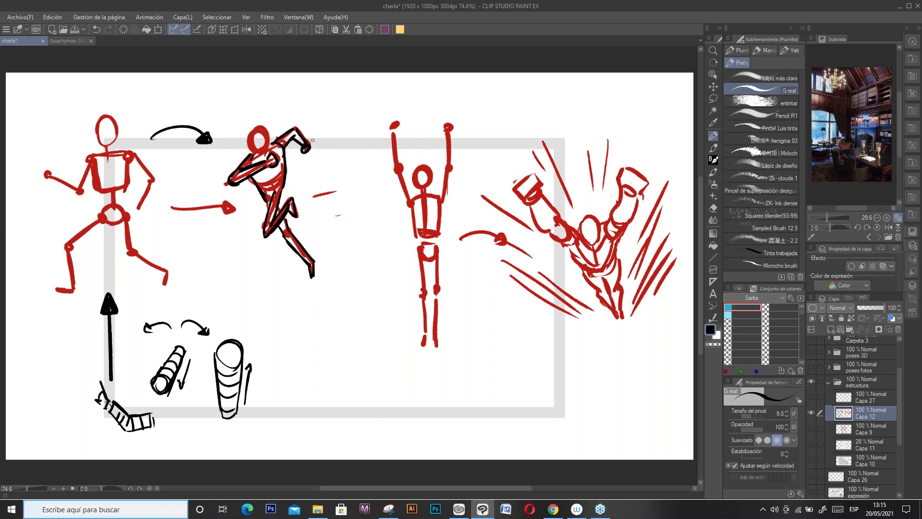
pyautogui.moveTo(249, 153)
pyautogui.mouseDown()
pyautogui.moveTo(274, 139)
pyautogui.moveTo(254, 128)
pyautogui.mouseUp()
# Step: Draw an upward arrow below the raised-arms figure and a diagonal arrow below the flying figure
pyautogui.moveTo(427, 390); pyautogui.dragTo(427, 361)
pyautogui.moveTo(422, 370)
pyautogui.mouseDown()
pyautogui.moveTo(426, 358)
pyautogui.moveTo(431, 367)
pyautogui.mouseUp()
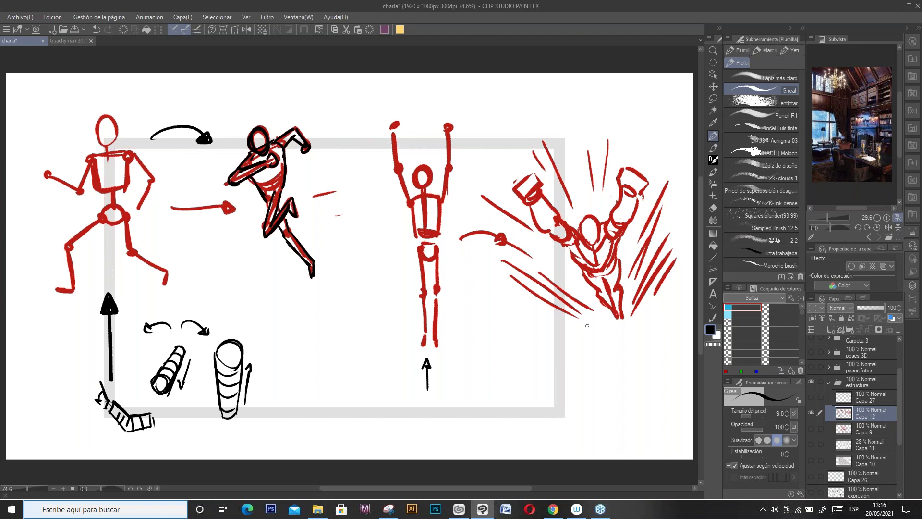
pyautogui.moveTo(596, 306)
pyautogui.mouseDown()
pyautogui.moveTo(553, 257)
pyautogui.moveTo(566, 267)
pyautogui.mouseUp()
# Step: Sketch a foreshortened figure with round fists, banded raised arms, an oval head and a curved torso below the flying figure
pyautogui.moveTo(623, 350)
pyautogui.mouseDown()
pyautogui.moveTo(578, 351)
pyautogui.moveTo(632, 350)
pyautogui.mouseUp()
pyautogui.moveTo(580, 363)
pyautogui.mouseDown()
pyautogui.moveTo(553, 328)
pyautogui.moveTo(540, 343)
pyautogui.moveTo(563, 351)
pyautogui.mouseUp()
pyautogui.moveTo(552, 351)
pyautogui.mouseDown()
pyautogui.moveTo(580, 360)
pyautogui.moveTo(537, 336)
pyautogui.moveTo(542, 319)
pyautogui.moveTo(589, 369)
pyautogui.mouseUp()
pyautogui.moveTo(567, 369); pyautogui.dragTo(579, 378)
pyautogui.moveTo(648, 332)
pyautogui.mouseDown()
pyautogui.moveTo(625, 365)
pyautogui.moveTo(636, 372)
pyautogui.moveTo(671, 314)
pyautogui.moveTo(657, 331)
pyautogui.mouseUp()
pyautogui.moveTo(596, 361)
pyautogui.mouseDown()
pyautogui.moveTo(601, 378)
pyautogui.moveTo(634, 377)
pyautogui.moveTo(629, 394)
pyautogui.mouseUp()
pyautogui.moveTo(583, 368); pyautogui.dragTo(595, 362)
pyautogui.moveTo(618, 363)
pyautogui.mouseDown()
pyautogui.moveTo(626, 366)
pyautogui.moveTo(608, 405)
pyautogui.mouseUp()
pyautogui.moveTo(580, 383)
pyautogui.mouseDown()
pyautogui.moveTo(624, 414)
pyautogui.moveTo(619, 420)
pyautogui.mouseUp()
pyautogui.moveTo(630, 383); pyautogui.dragTo(606, 417)
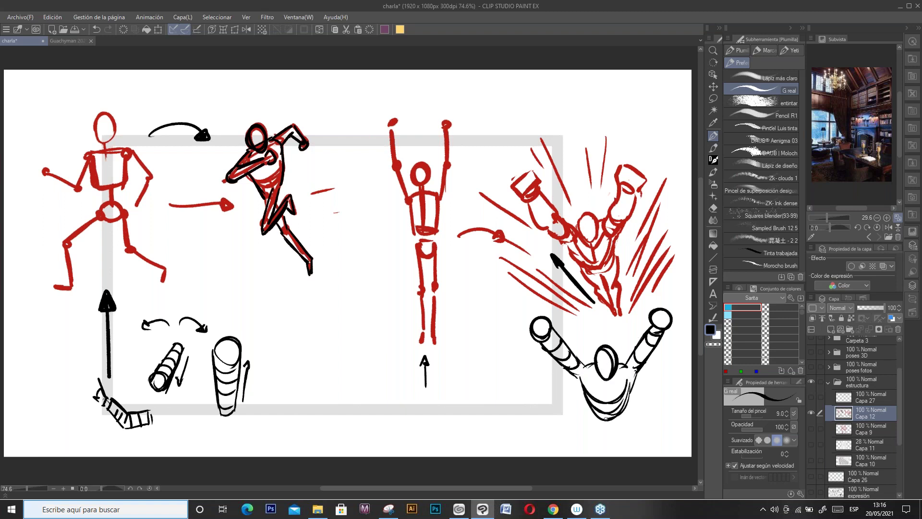
pyautogui.moveTo(607, 384); pyautogui.dragTo(615, 426)
pyautogui.moveTo(624, 411); pyautogui.dragTo(595, 430)
# Step: Hide Capa 12 and the blue annotation layer, then collapse and hide the estructura folder
pyautogui.click(810, 412)
pyautogui.click(811, 397)
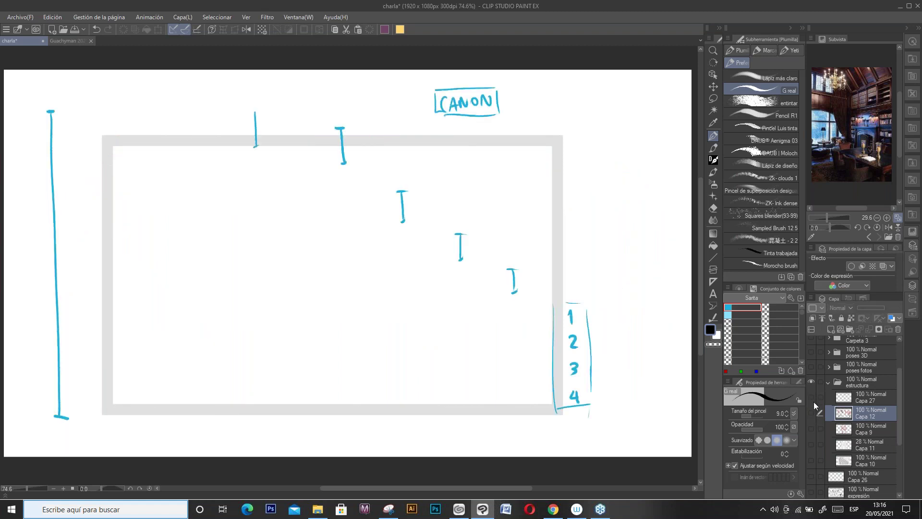
pyautogui.click(813, 398)
pyautogui.click(828, 382)
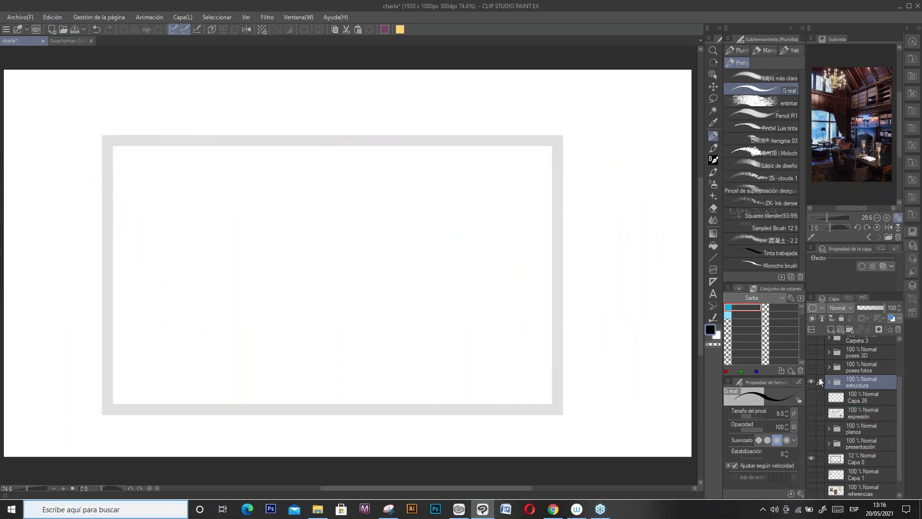
pyautogui.click(810, 381)
# Step: Show and expand the poses fotos folder, leaving only the Capa 2 photo visible at 100% opacity without the grey frame
pyautogui.click(829, 367)
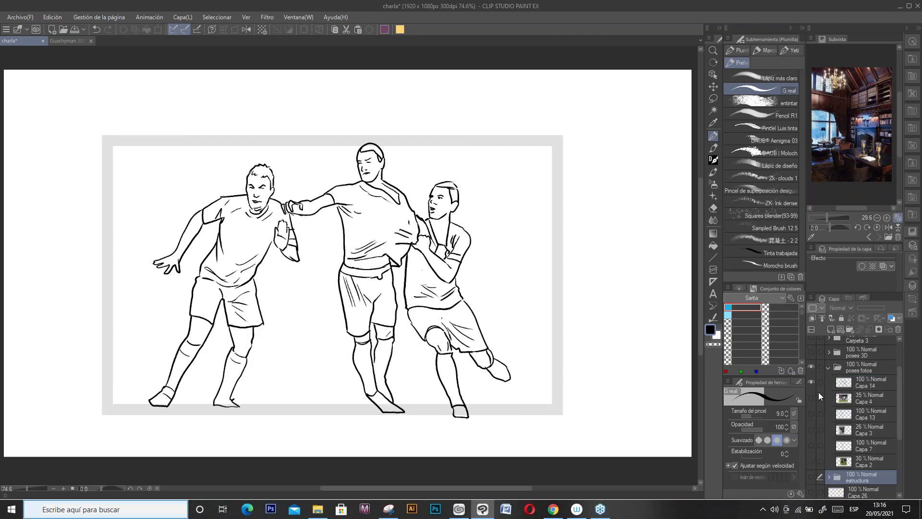
pyautogui.click(839, 465)
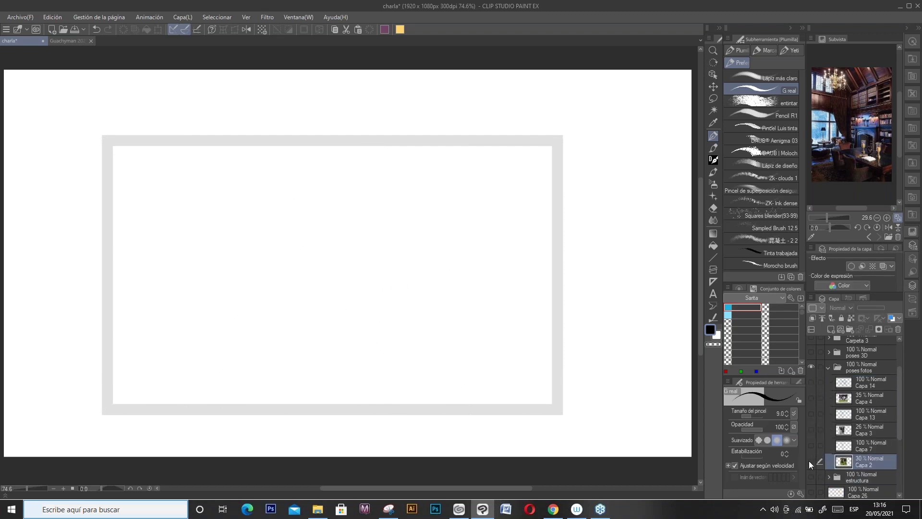
pyautogui.click(809, 462)
pyautogui.moveTo(898, 379)
pyautogui.mouseDown()
pyautogui.moveTo(901, 446)
pyautogui.moveTo(895, 380)
pyautogui.mouseUp()
pyautogui.click(810, 442)
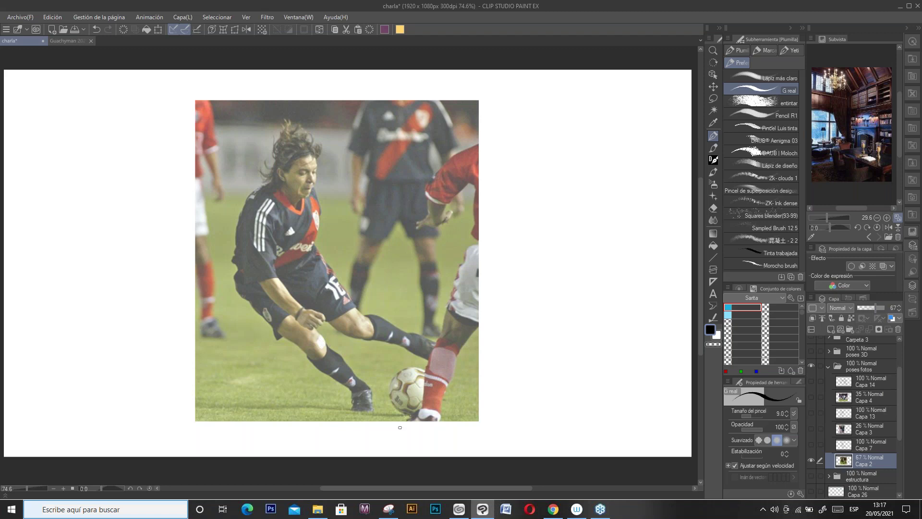
pyautogui.moveTo(877, 306); pyautogui.dragTo(883, 307)
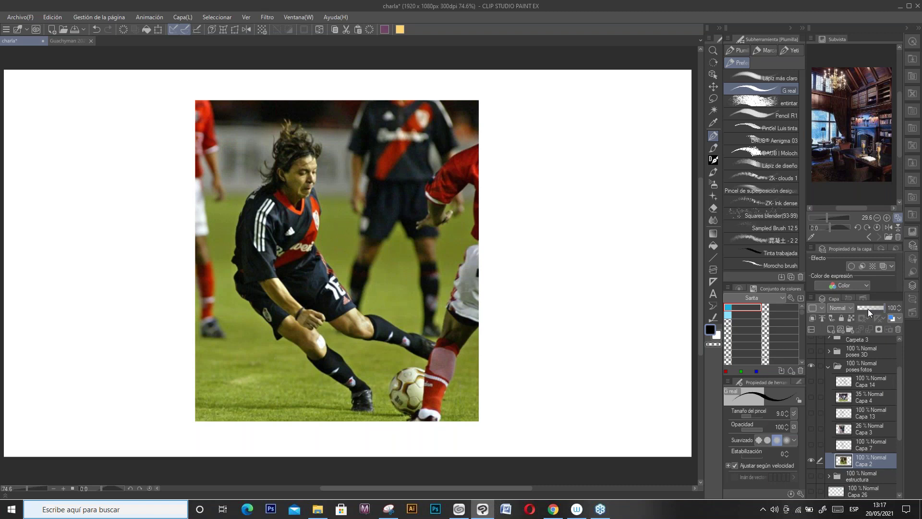
# Step: Fade the Capa 2 photo to 35% opacity, show the Capa 7 line art over it and hide the photo
pyautogui.click(868, 308)
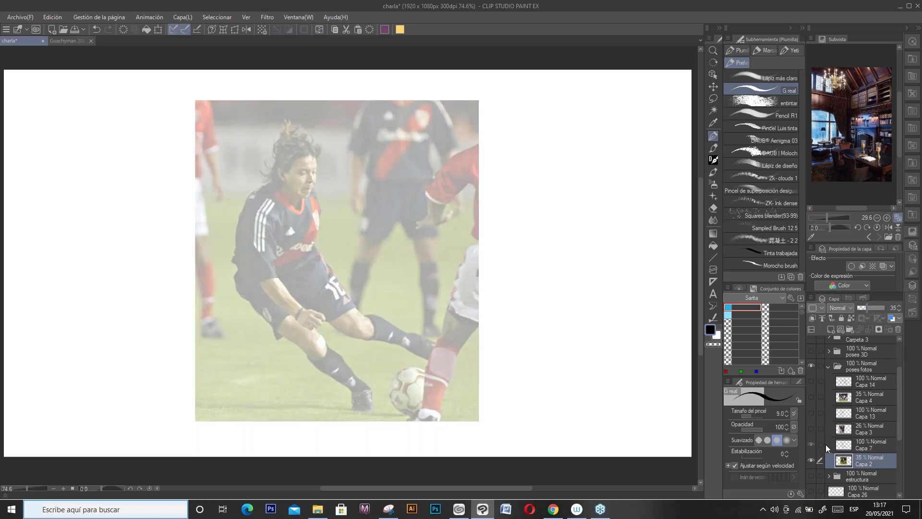
pyautogui.click(811, 444)
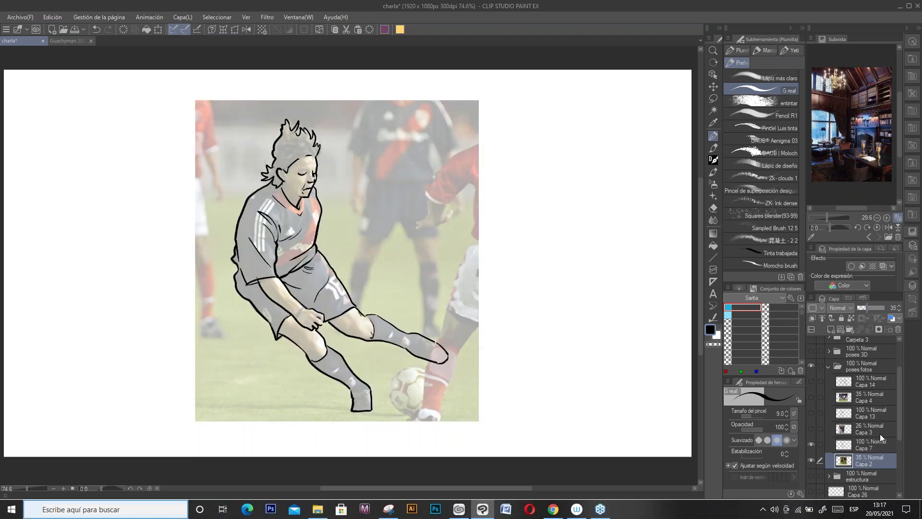
pyautogui.click(811, 460)
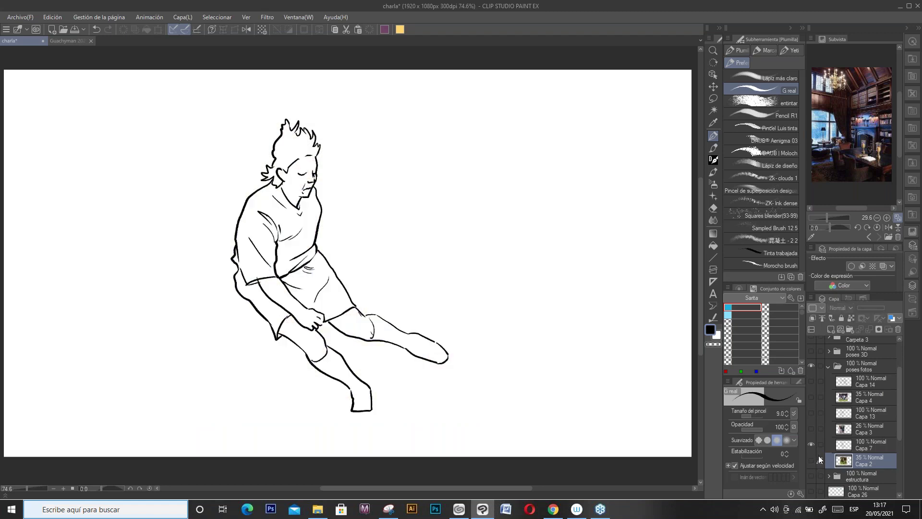
# Step: Hide the Capa 7 line art, show the Capa 3 photo with its Capa 13 line art and select Capa 3
pyautogui.click(812, 444)
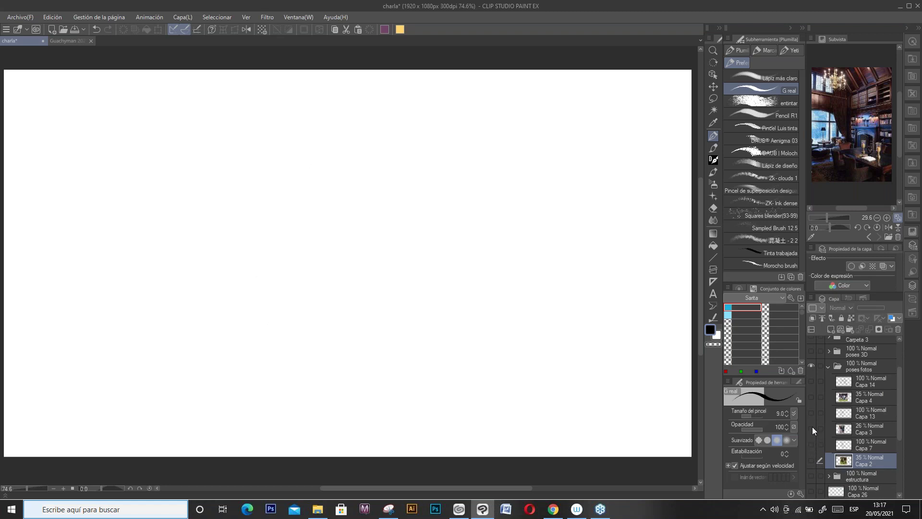
pyautogui.click(812, 428)
pyautogui.click(871, 428)
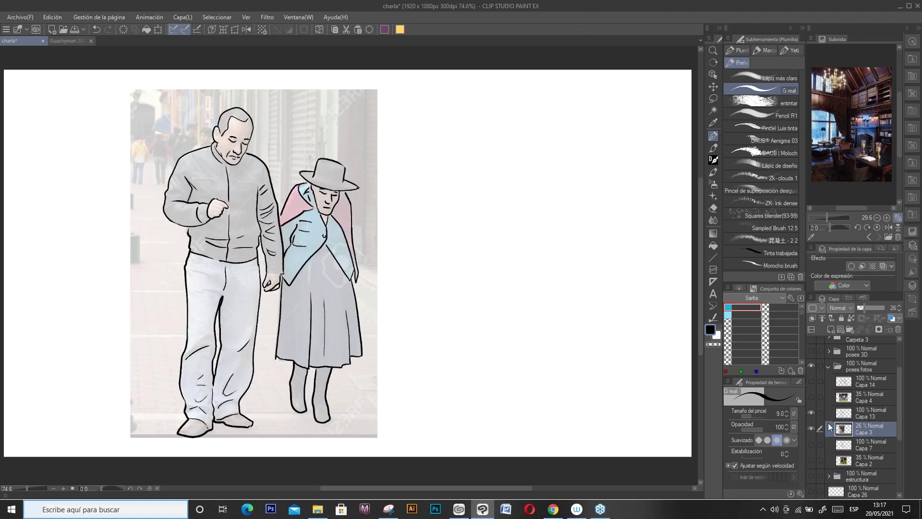
# Step: Hide the Capa 3 photo, select the Capa 13 line art and set the drawing colour to dark red
pyautogui.click(812, 428)
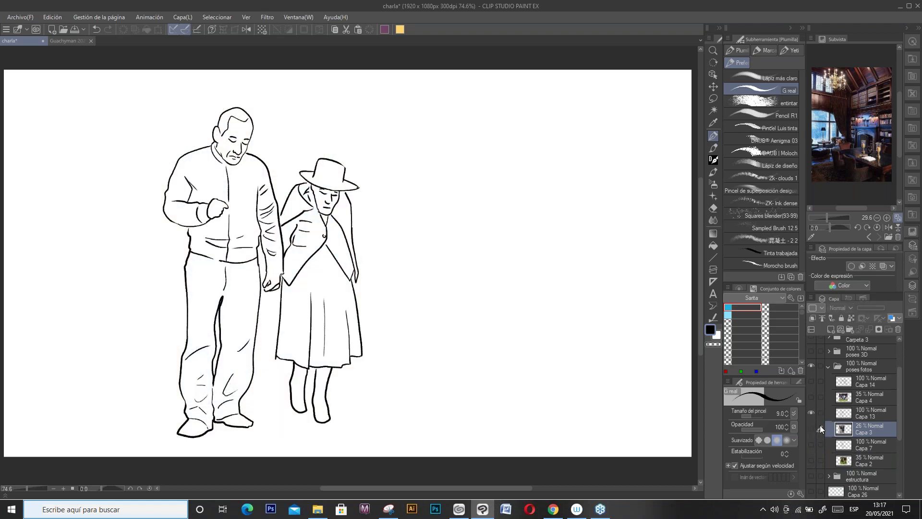
pyautogui.click(858, 412)
pyautogui.doubleClick(709, 328)
pyautogui.click(677, 104)
pyautogui.click(650, 148)
pyautogui.click(770, 76)
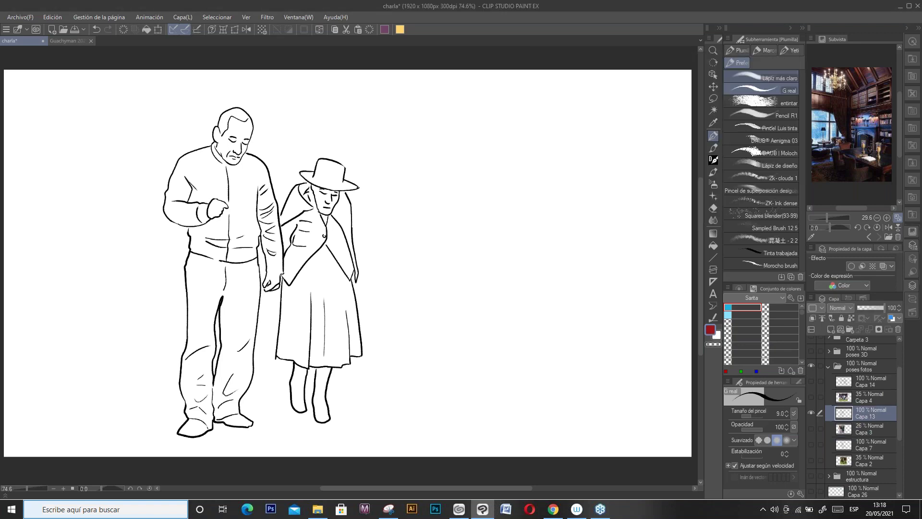
# Step: Sketch the woman's hips, legs and knees in red over her skirt and mark the man's lower trouser leg
pyautogui.moveTo(307, 264); pyautogui.dragTo(334, 265)
pyautogui.moveTo(340, 273)
pyautogui.mouseDown()
pyautogui.moveTo(323, 379)
pyautogui.moveTo(310, 334)
pyautogui.mouseUp()
pyautogui.moveTo(305, 366); pyautogui.dragTo(313, 336)
pyautogui.moveTo(298, 292)
pyautogui.mouseDown()
pyautogui.moveTo(307, 331)
pyautogui.moveTo(308, 320)
pyautogui.mouseUp()
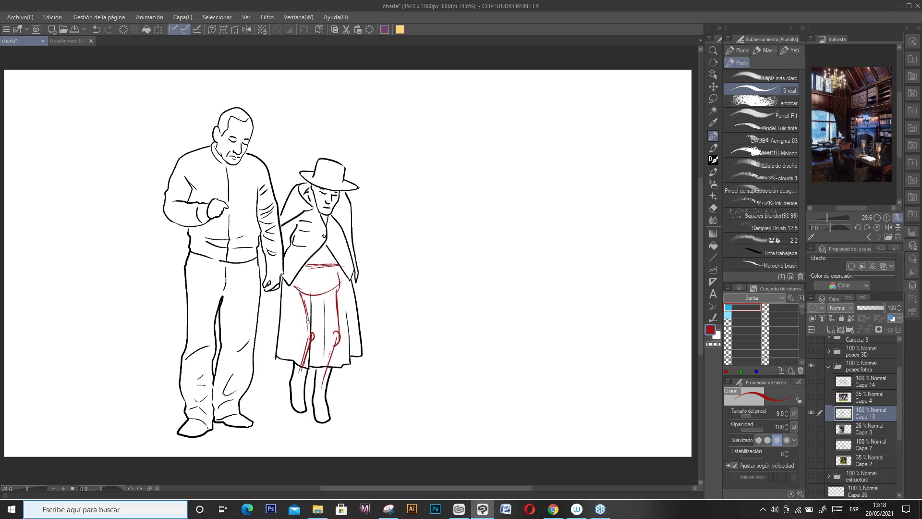
pyautogui.moveTo(246, 347); pyautogui.dragTo(237, 373)
pyautogui.moveTo(241, 380); pyautogui.dragTo(235, 390)
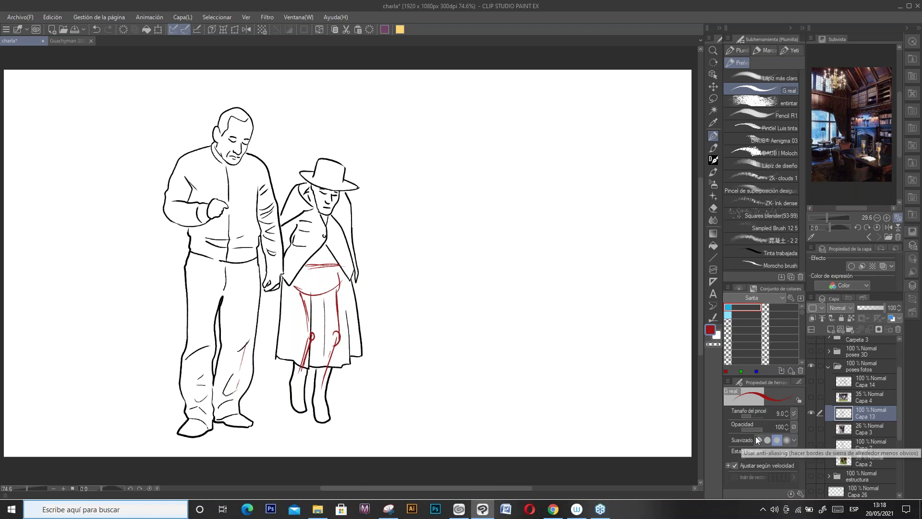
# Step: Switch from Capa 13 to the Capa 4 football photo with its Capa 14 line art, then hide the photo and select Capa 14
pyautogui.keyDown('alt'); pyautogui.click(811, 402); pyautogui.keyUp('alt')
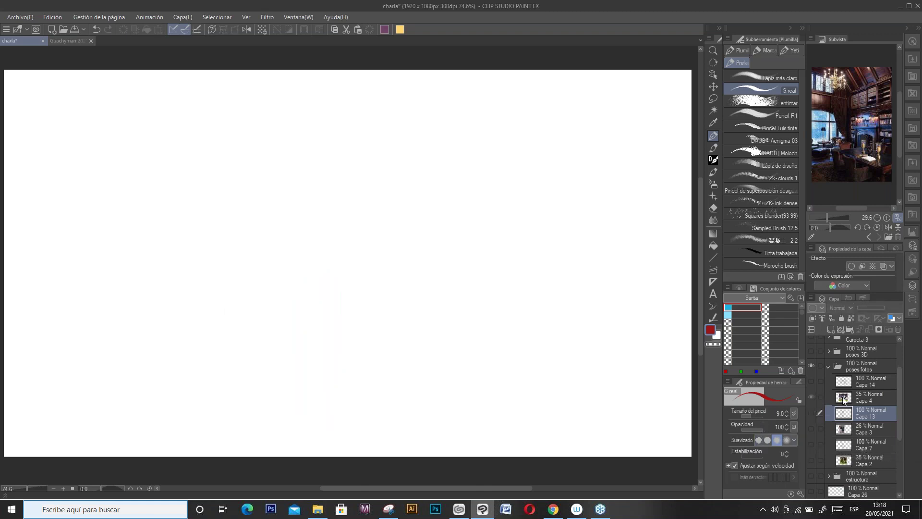
pyautogui.click(869, 396)
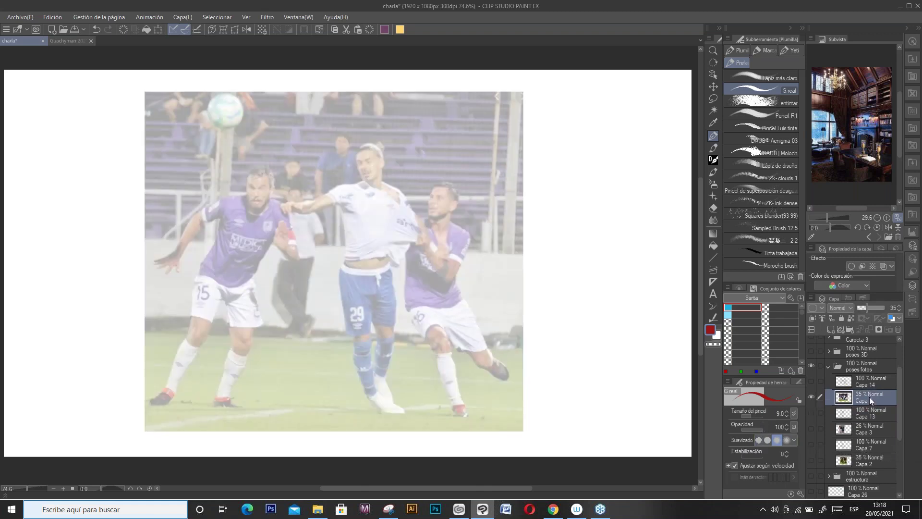
pyautogui.click(811, 381)
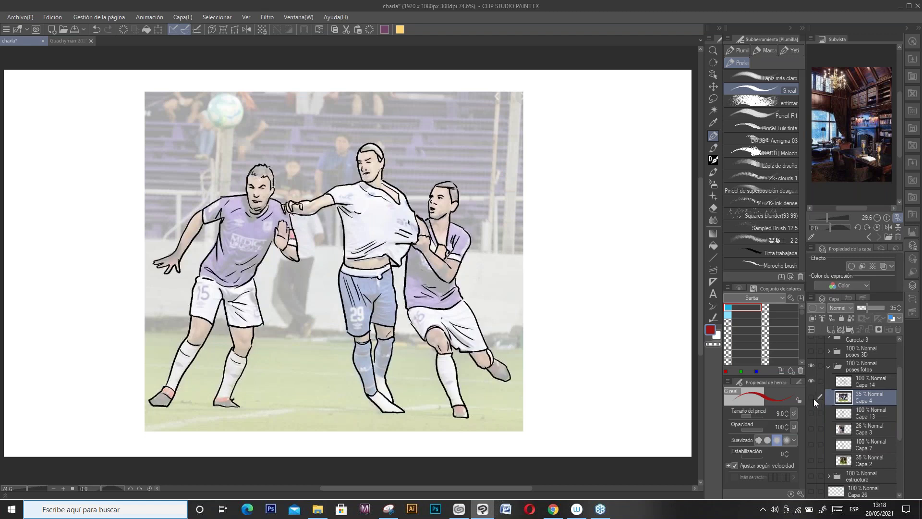
pyautogui.click(812, 398)
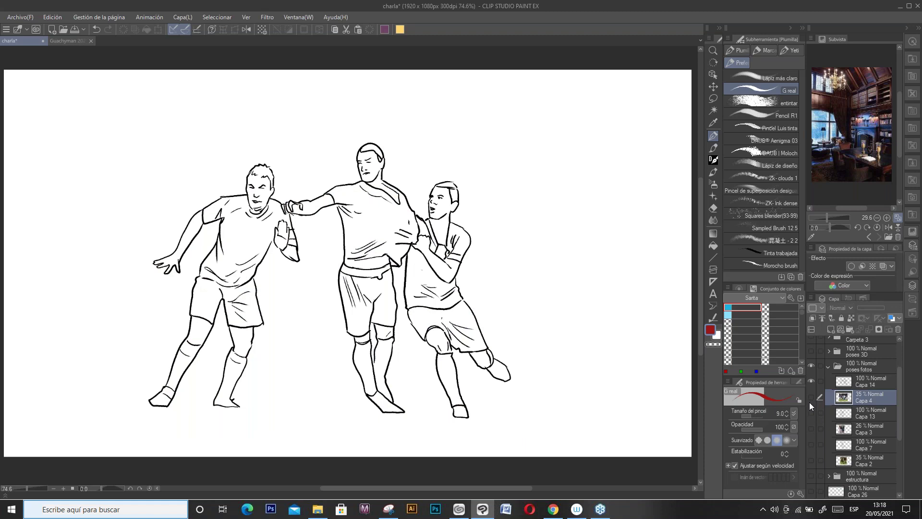
pyautogui.click(869, 384)
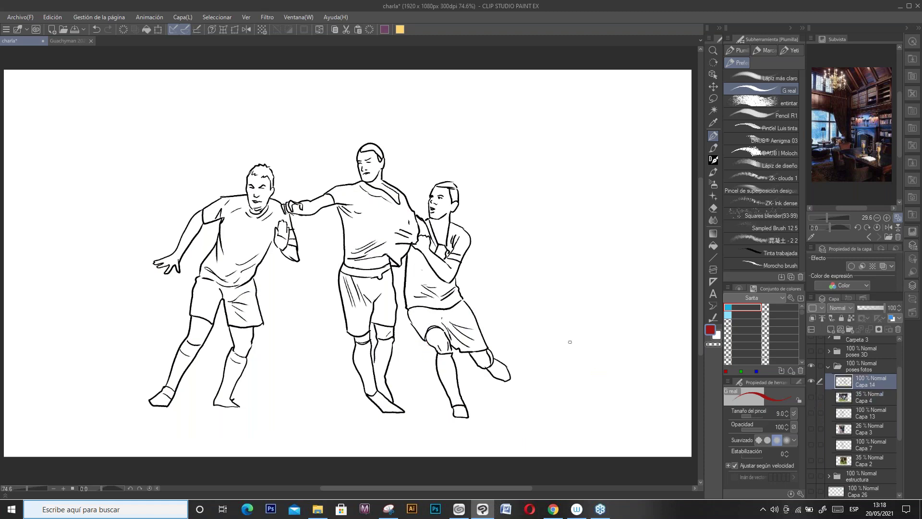
# Step: Circle the gripped shirt in red and mark the players' shoulder, legs and feet with small red arrows
pyautogui.moveTo(495, 343)
pyautogui.mouseDown()
pyautogui.moveTo(518, 304)
pyautogui.moveTo(500, 333)
pyautogui.mouseUp()
pyautogui.moveTo(419, 159); pyautogui.dragTo(411, 190)
pyautogui.moveTo(384, 222)
pyautogui.mouseDown()
pyautogui.moveTo(413, 265)
pyautogui.moveTo(380, 226)
pyautogui.mouseUp()
pyautogui.moveTo(425, 394); pyautogui.dragTo(394, 374)
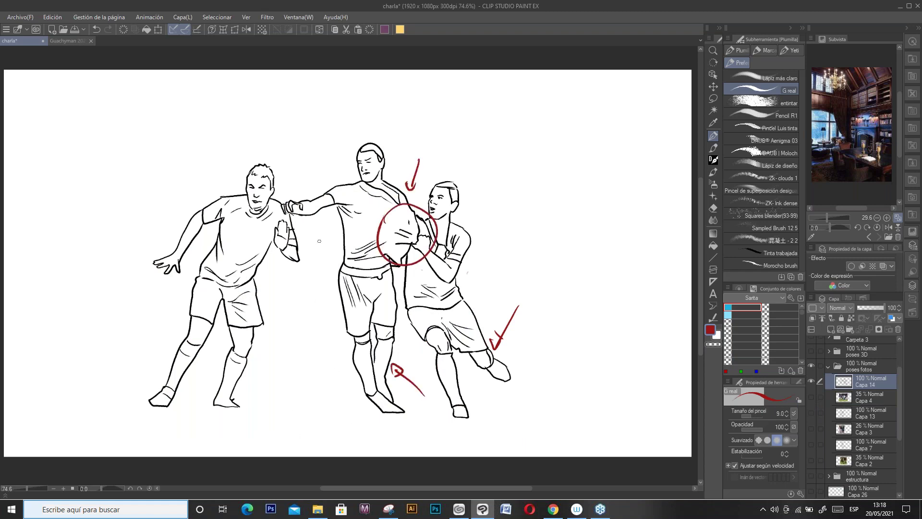
pyautogui.moveTo(254, 386); pyautogui.dragTo(244, 406)
pyautogui.moveTo(353, 403); pyautogui.dragTo(363, 415)
# Step: Collapse and hide the poses fotos folder, then show and expand the poses 3D folder
pyautogui.click(829, 368)
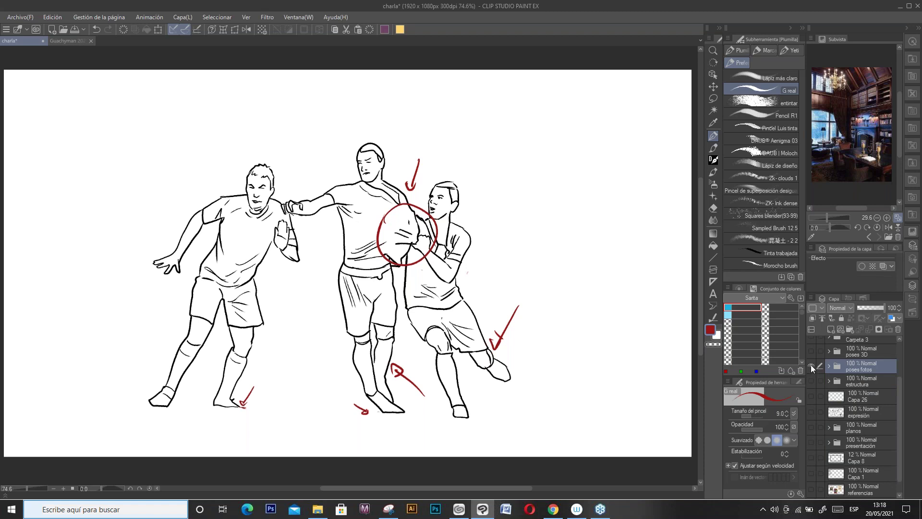
pyautogui.click(811, 364)
pyautogui.click(811, 350)
pyautogui.click(829, 351)
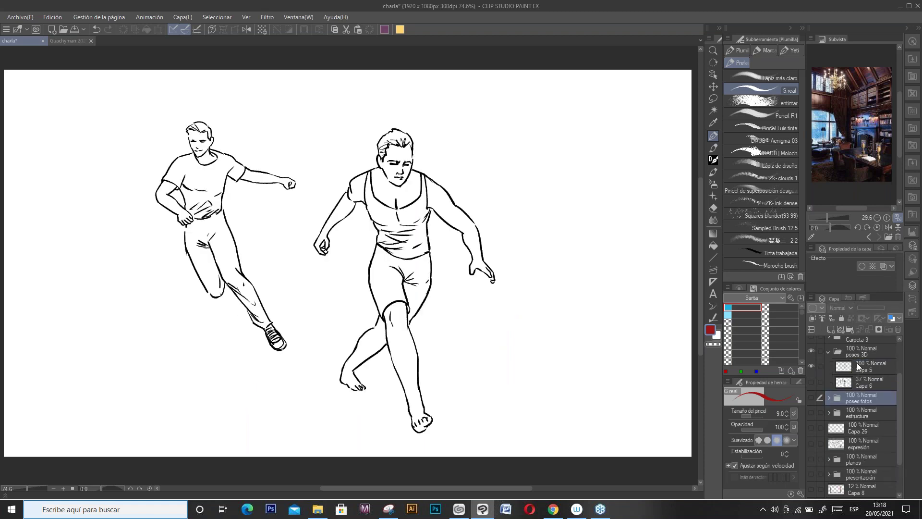
# Step: Show the Capa 6 mannequins instead of the Capa 5 line art and raise Capa 6 to 72% opacity
pyautogui.click(863, 385)
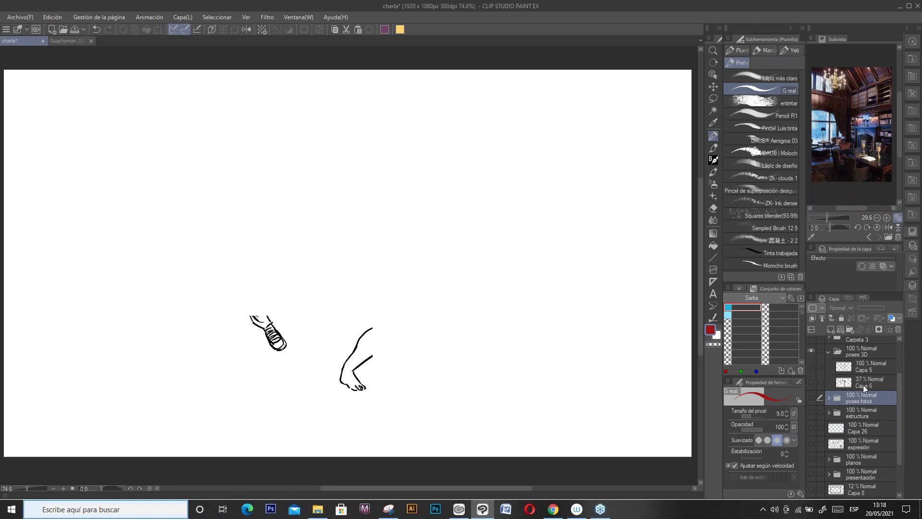
pyautogui.click(816, 382)
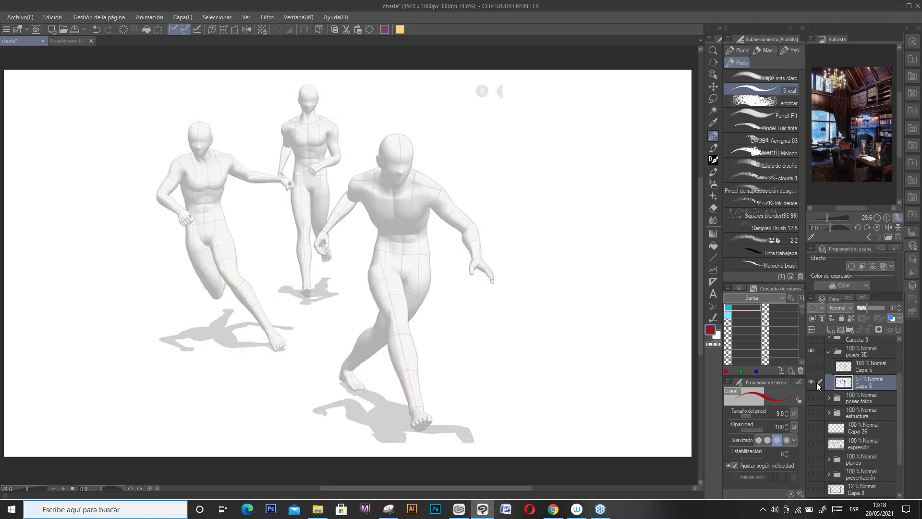
pyautogui.moveTo(880, 312); pyautogui.dragTo(871, 312)
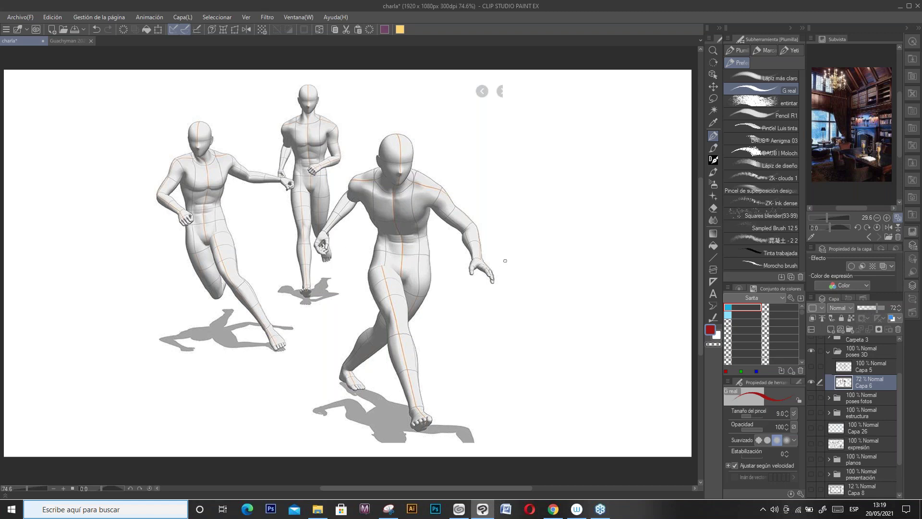
# Step: Return to the Capa 5 line art and handwrite "ESTILO PROPIO" on it in red, with an arrow to the larger figure
pyautogui.click(811, 380)
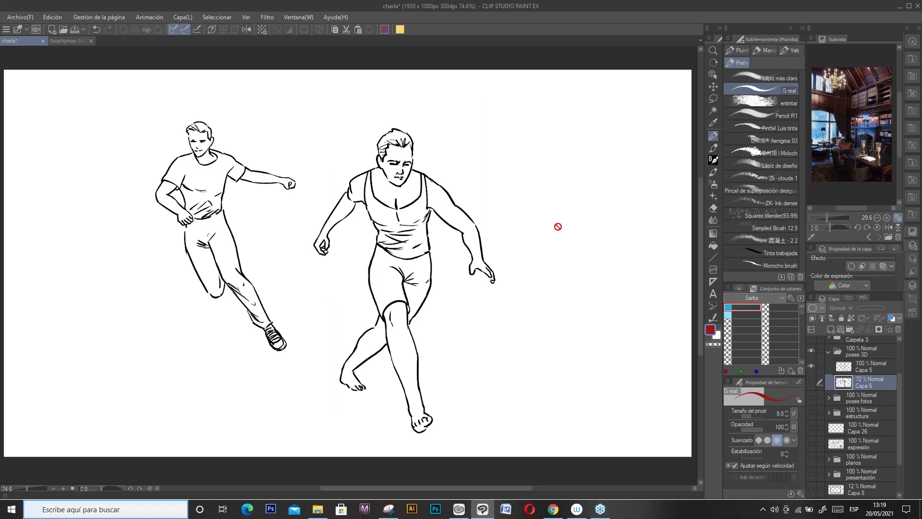
pyautogui.click(873, 367)
pyautogui.moveTo(534, 121)
pyautogui.mouseDown()
pyautogui.moveTo(534, 139)
pyautogui.moveTo(543, 121)
pyautogui.mouseUp()
pyautogui.moveTo(534, 129); pyautogui.dragTo(544, 128)
pyautogui.moveTo(533, 138); pyautogui.dragTo(562, 138)
pyautogui.moveTo(558, 125)
pyautogui.mouseDown()
pyautogui.moveTo(573, 121)
pyautogui.moveTo(572, 136)
pyautogui.mouseUp()
pyautogui.moveTo(574, 118); pyautogui.dragTo(594, 135)
pyautogui.moveTo(601, 123); pyautogui.dragTo(563, 162)
pyautogui.moveTo(561, 149); pyautogui.dragTo(570, 159)
pyautogui.moveTo(570, 147); pyautogui.dragTo(579, 158)
pyautogui.moveTo(585, 148); pyautogui.dragTo(593, 154)
pyautogui.moveTo(601, 149)
pyautogui.mouseDown()
pyautogui.moveTo(602, 157)
pyautogui.moveTo(609, 147)
pyautogui.mouseUp()
pyautogui.click(599, 141)
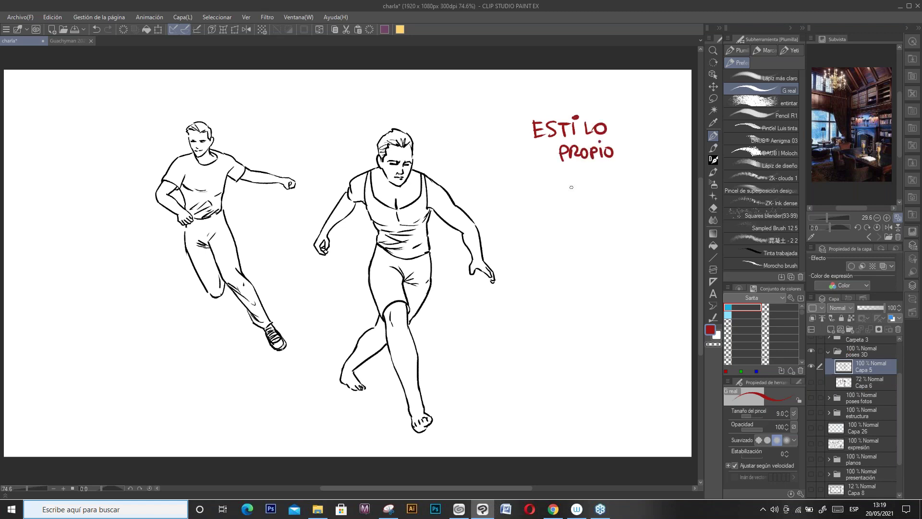
pyautogui.moveTo(521, 155); pyautogui.dragTo(468, 185)
pyautogui.moveTo(467, 186); pyautogui.dragTo(479, 175)
# Step: Compare the Capa 6 mannequins with the Capa 5 line art and add red marks beside the larger figure's head and shoulder
pyautogui.click(812, 381)
pyautogui.click(811, 366)
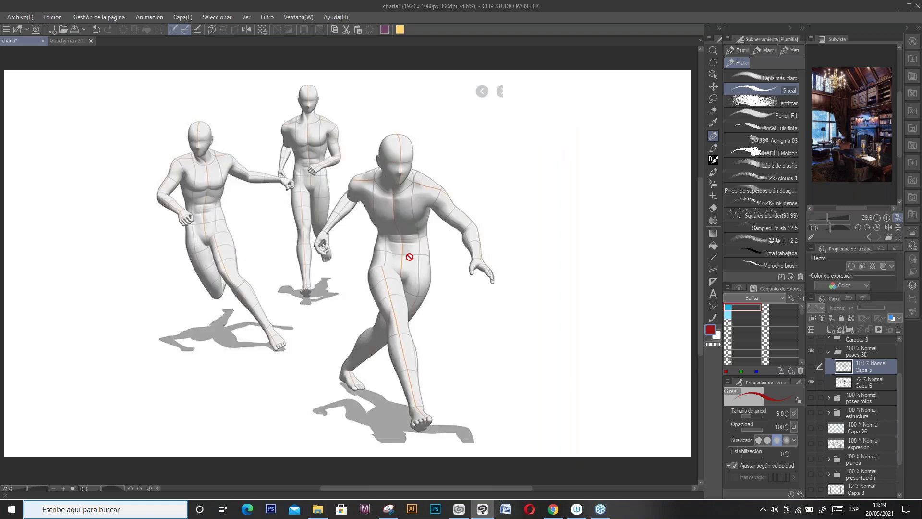
pyautogui.click(812, 378)
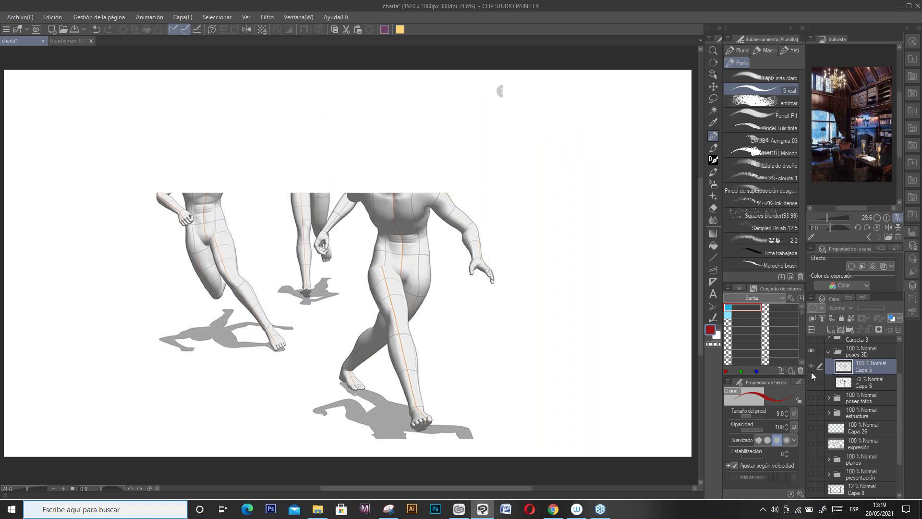
pyautogui.click(811, 367)
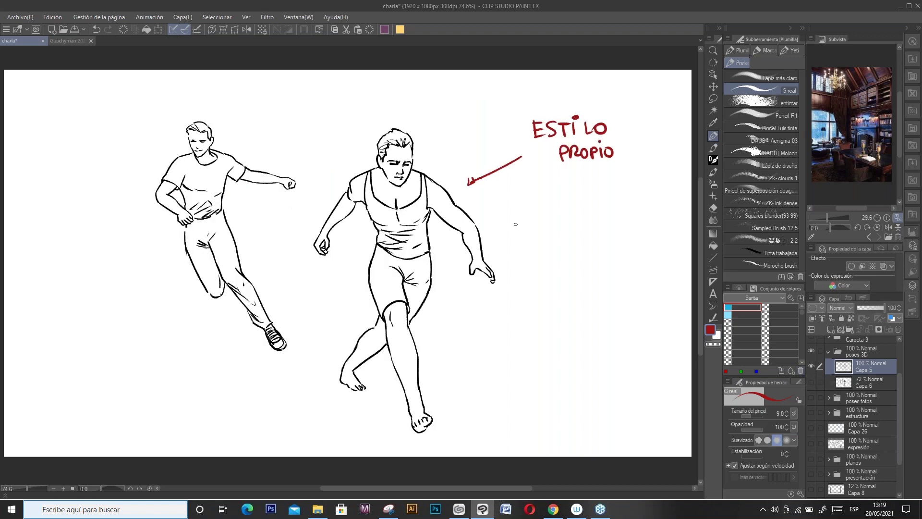
pyautogui.moveTo(346, 116)
pyautogui.mouseDown()
pyautogui.moveTo(364, 139)
pyautogui.moveTo(323, 198)
pyautogui.mouseUp()
# Step: Collapse and hide the poses 3D folder, then show and expand the Carpeta 3 folder
pyautogui.click(827, 352)
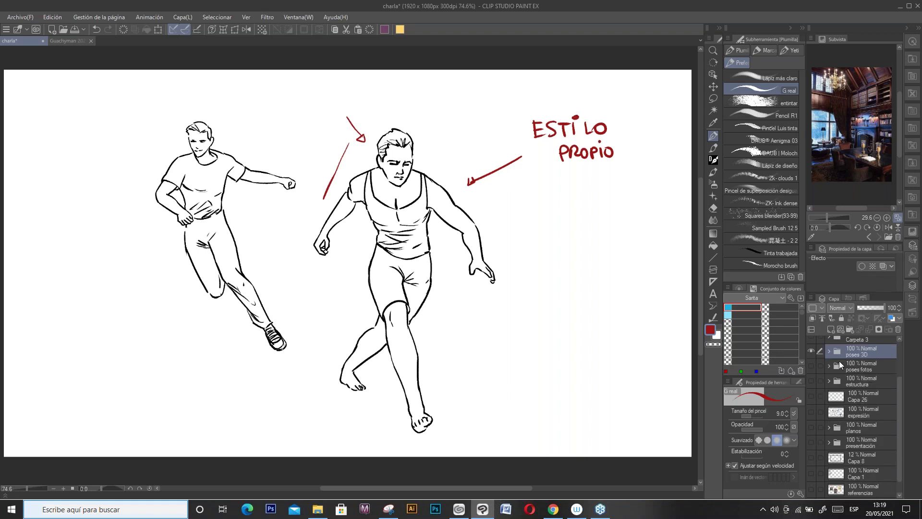
pyautogui.moveTo(898, 379); pyautogui.dragTo(897, 354)
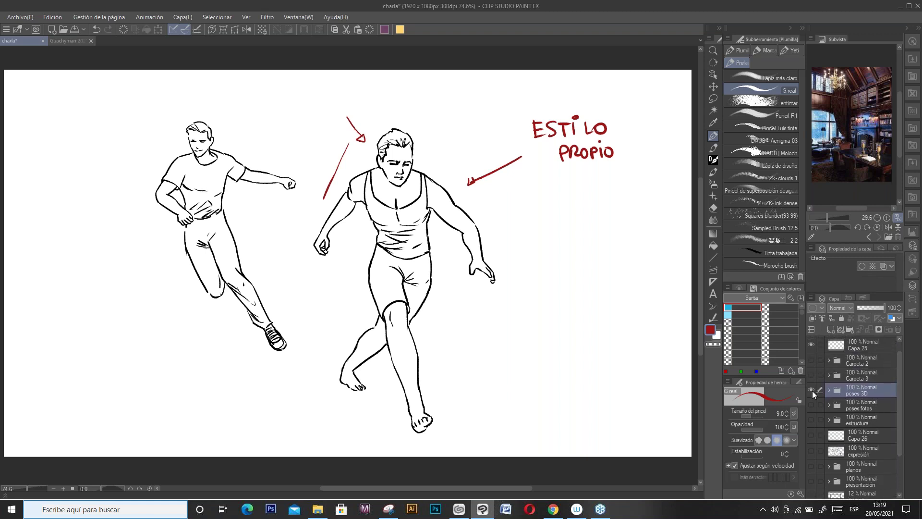
pyautogui.click(811, 388)
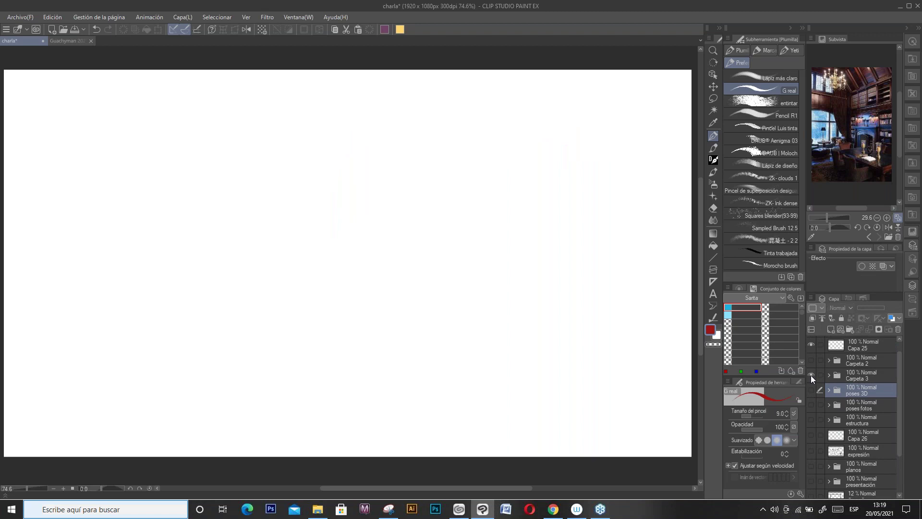
pyautogui.click(829, 376)
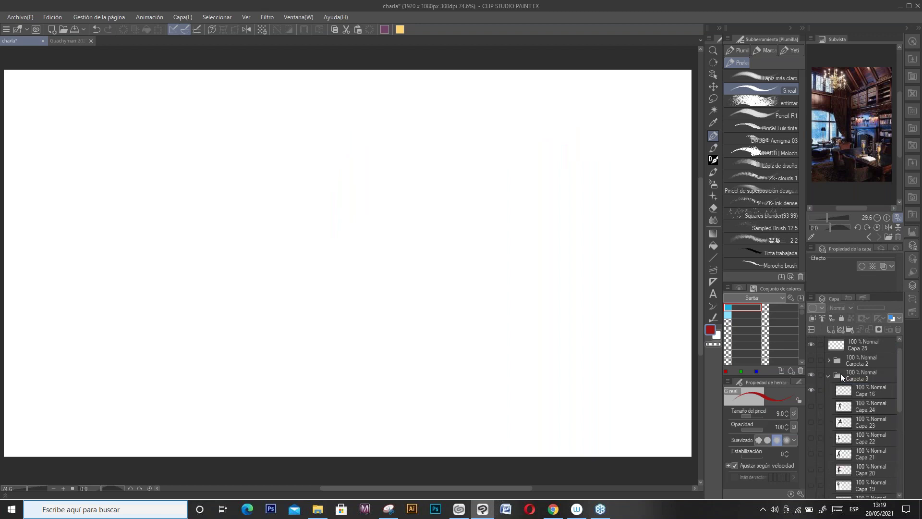
# Step: Choose the Morocho brush and show the archer reference on Capa 17
pyautogui.moveTo(898, 393)
pyautogui.mouseDown()
pyautogui.moveTo(899, 436)
pyautogui.moveTo(898, 419)
pyautogui.mouseUp()
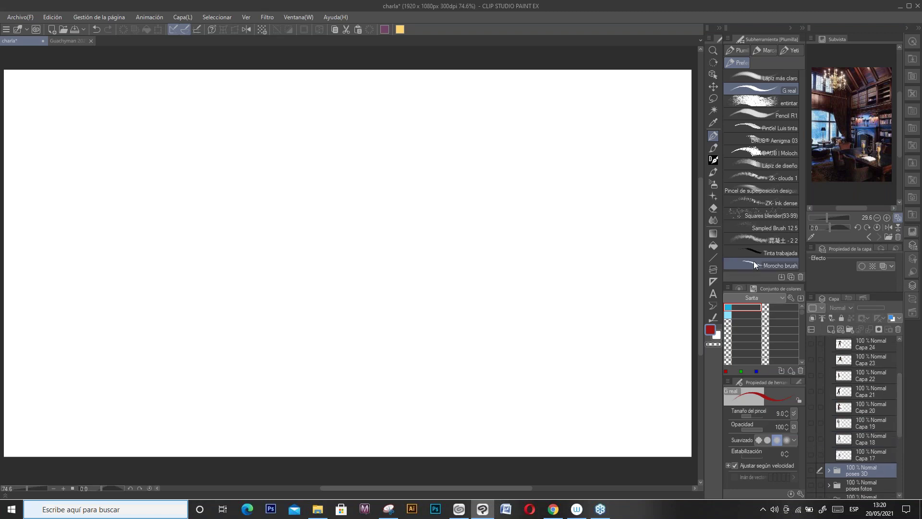
pyautogui.click(753, 263)
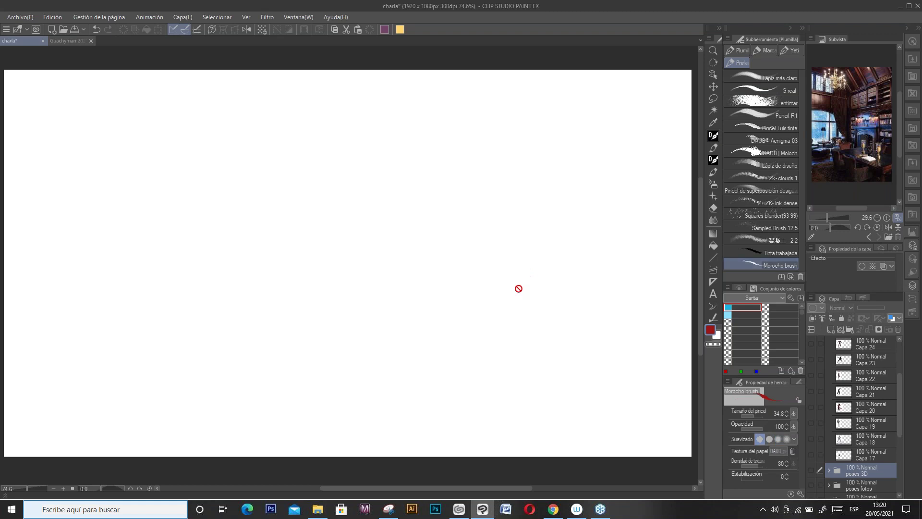
pyautogui.click(880, 453)
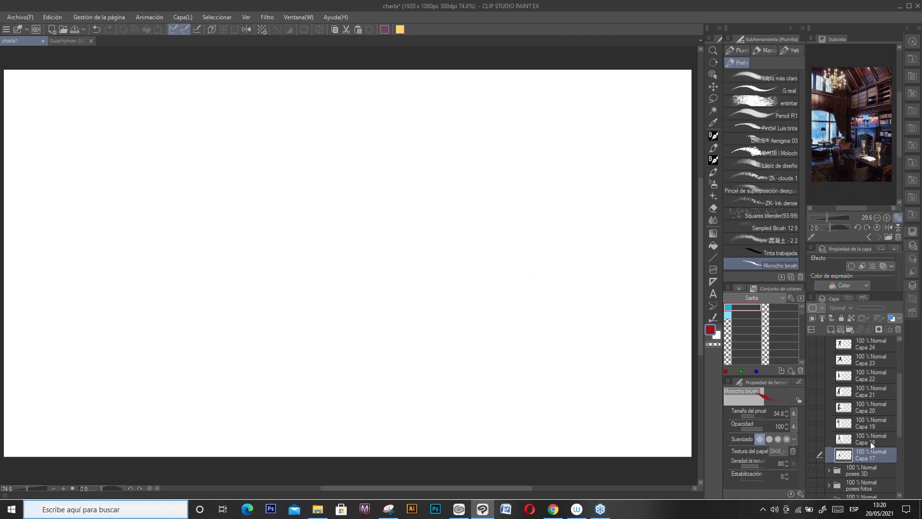
pyautogui.click(811, 454)
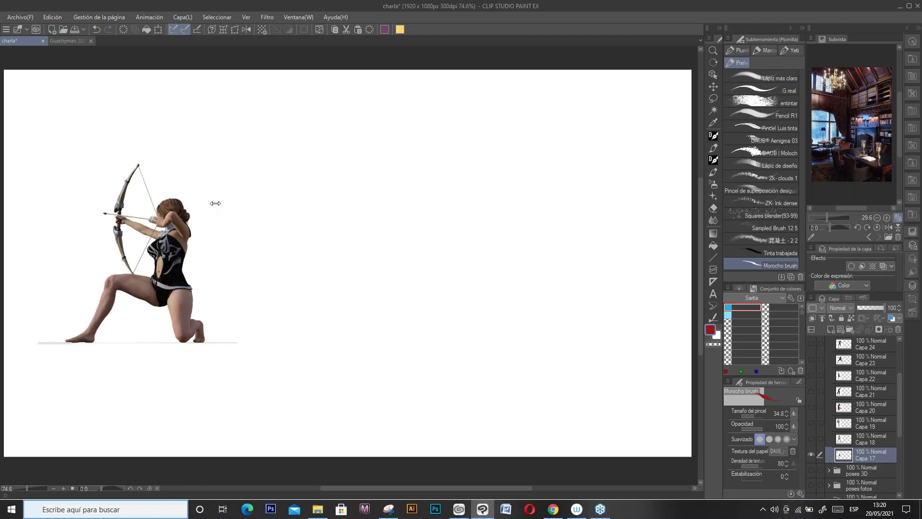
# Step: Scale the Capa 17 archer reference up to 141% and apply the transformation
pyautogui.hotkey('ctrl', 't')
pyautogui.moveTo(258, 215); pyautogui.dragTo(233, 266)
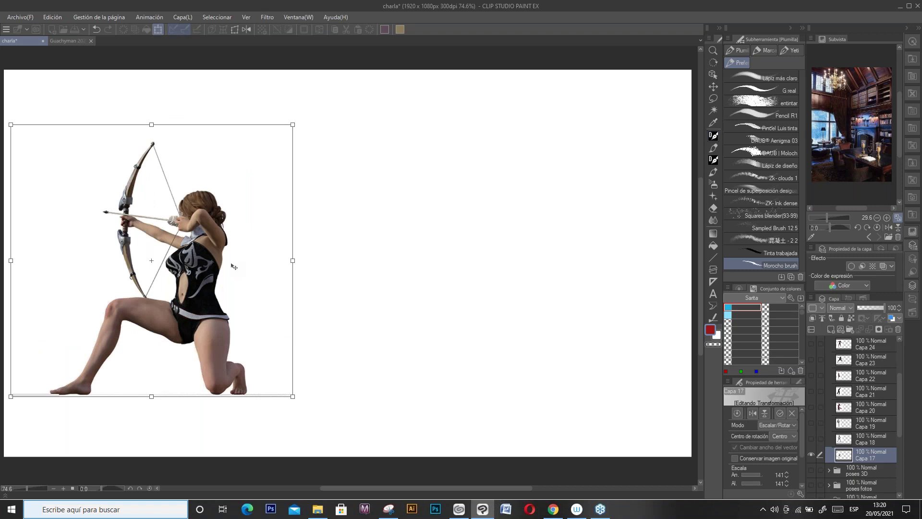
pyautogui.press('Return')
# Step: Select the empty Capa 16 layer and set the drawing colour to black (000000)
pyautogui.scroll(3, 898, 367)
pyautogui.click(880, 374)
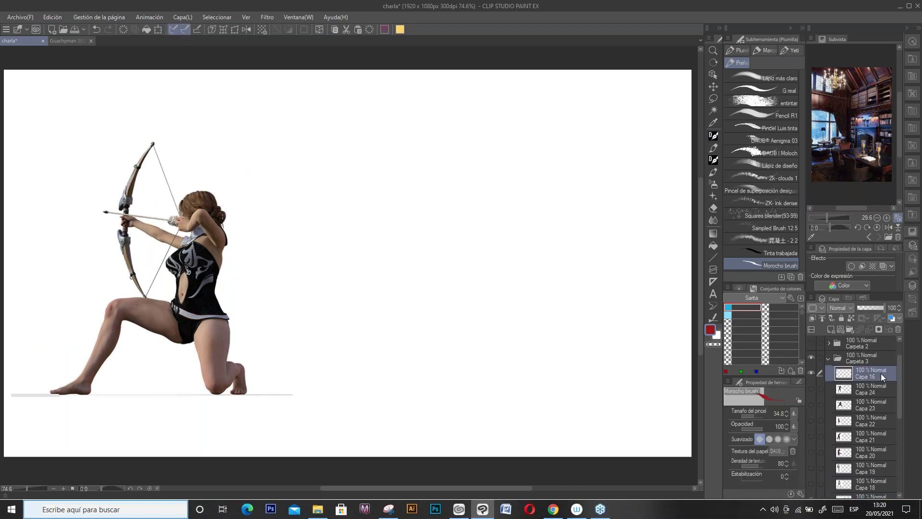
pyautogui.doubleClick(710, 330)
pyautogui.click(549, 217)
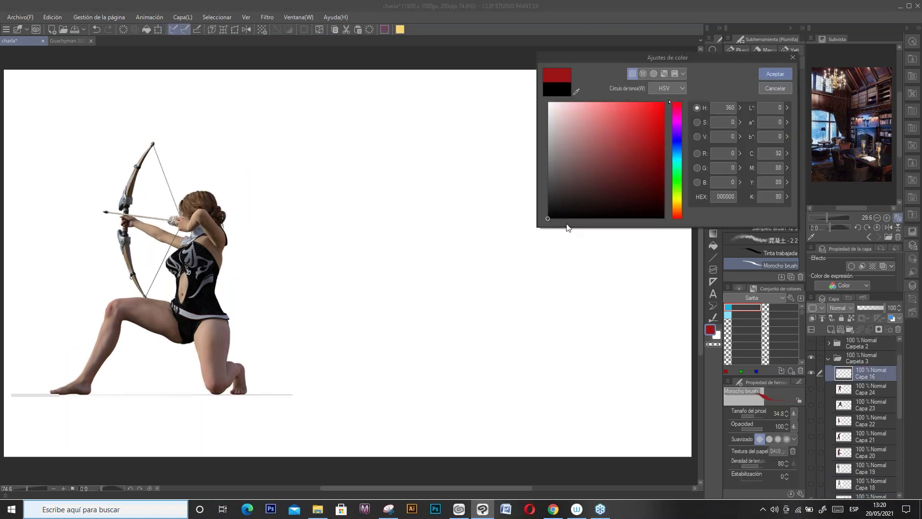
pyautogui.click(779, 76)
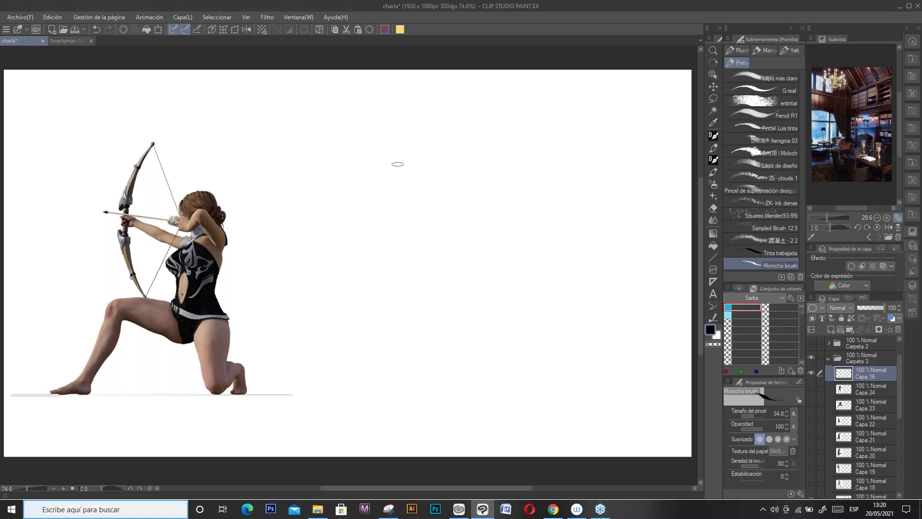
# Step: Sketch the kneeling archer's head, torso, arms and legs in loose strokes beside the reference
pyautogui.moveTo(397, 181)
pyautogui.mouseDown()
pyautogui.moveTo(412, 193)
pyautogui.moveTo(402, 171)
pyautogui.moveTo(412, 177)
pyautogui.moveTo(414, 186)
pyautogui.moveTo(385, 211)
pyautogui.moveTo(420, 189)
pyautogui.moveTo(434, 216)
pyautogui.moveTo(413, 257)
pyautogui.mouseUp()
pyautogui.moveTo(404, 209)
pyautogui.mouseDown()
pyautogui.moveTo(414, 209)
pyautogui.moveTo(385, 240)
pyautogui.moveTo(393, 236)
pyautogui.moveTo(399, 246)
pyautogui.mouseUp()
pyautogui.moveTo(429, 219)
pyautogui.mouseDown()
pyautogui.moveTo(422, 246)
pyautogui.moveTo(431, 274)
pyautogui.mouseUp()
pyautogui.moveTo(398, 245); pyautogui.dragTo(400, 274)
pyautogui.moveTo(402, 218)
pyautogui.mouseDown()
pyautogui.moveTo(344, 199)
pyautogui.moveTo(391, 213)
pyautogui.moveTo(391, 195)
pyautogui.moveTo(418, 193)
pyautogui.moveTo(412, 185)
pyautogui.moveTo(430, 192)
pyautogui.moveTo(438, 219)
pyautogui.mouseUp()
pyautogui.moveTo(372, 210)
pyautogui.mouseDown()
pyautogui.moveTo(339, 201)
pyautogui.moveTo(341, 235)
pyautogui.mouseUp()
pyautogui.moveTo(342, 235)
pyautogui.mouseDown()
pyautogui.moveTo(353, 171)
pyautogui.moveTo(350, 276)
pyautogui.mouseUp()
pyautogui.moveTo(350, 276)
pyautogui.mouseDown()
pyautogui.moveTo(397, 271)
pyautogui.moveTo(351, 276)
pyautogui.moveTo(412, 290)
pyautogui.moveTo(342, 283)
pyautogui.moveTo(336, 334)
pyautogui.mouseUp()
pyautogui.moveTo(351, 291); pyautogui.dragTo(342, 338)
pyautogui.moveTo(338, 306)
pyautogui.mouseDown()
pyautogui.moveTo(326, 344)
pyautogui.moveTo(335, 343)
pyautogui.mouseUp()
pyautogui.moveTo(419, 291)
pyautogui.mouseDown()
pyautogui.moveTo(407, 300)
pyautogui.moveTo(418, 296)
pyautogui.mouseUp()
pyautogui.moveTo(425, 274)
pyautogui.mouseDown()
pyautogui.moveTo(437, 291)
pyautogui.moveTo(419, 350)
pyautogui.mouseUp()
pyautogui.moveTo(402, 291)
pyautogui.mouseDown()
pyautogui.moveTo(416, 298)
pyautogui.moveTo(415, 338)
pyautogui.mouseUp()
pyautogui.moveTo(434, 294); pyautogui.dragTo(427, 349)
pyautogui.moveTo(420, 349); pyautogui.dragTo(459, 336)
pyautogui.moveTo(351, 292)
pyautogui.mouseDown()
pyautogui.moveTo(345, 333)
pyautogui.moveTo(330, 350)
pyautogui.moveTo(337, 342)
pyautogui.mouseUp()
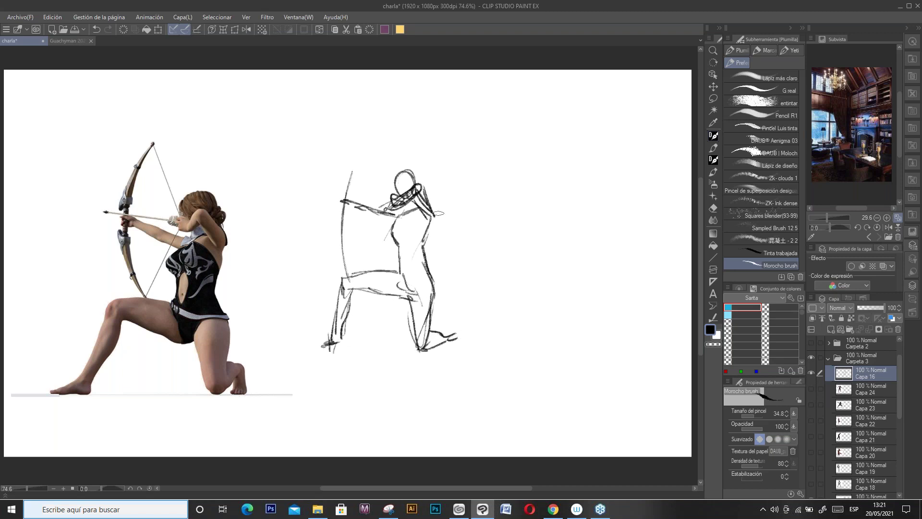
# Step: Sketch the archer's bow, string and arrow, and undo the last stroke
pyautogui.moveTo(414, 233)
pyautogui.mouseDown()
pyautogui.moveTo(397, 224)
pyautogui.moveTo(401, 246)
pyautogui.mouseUp()
pyautogui.moveTo(351, 207)
pyautogui.mouseDown()
pyautogui.moveTo(394, 223)
pyautogui.moveTo(336, 200)
pyautogui.mouseUp()
pyautogui.moveTo(372, 130); pyautogui.dragTo(342, 212)
pyautogui.moveTo(373, 130); pyautogui.dragTo(391, 214)
pyautogui.moveTo(344, 277); pyautogui.dragTo(390, 212)
pyautogui.moveTo(329, 196)
pyautogui.mouseDown()
pyautogui.moveTo(387, 204)
pyautogui.moveTo(395, 176)
pyautogui.moveTo(417, 182)
pyautogui.mouseUp()
pyautogui.hotkey('ctrl', 'z')
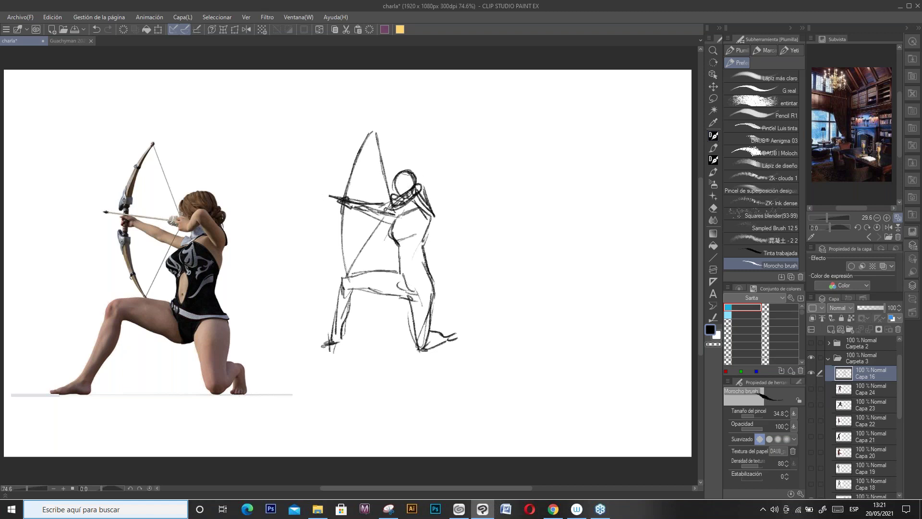
pyautogui.scroll(-2, 897, 422)
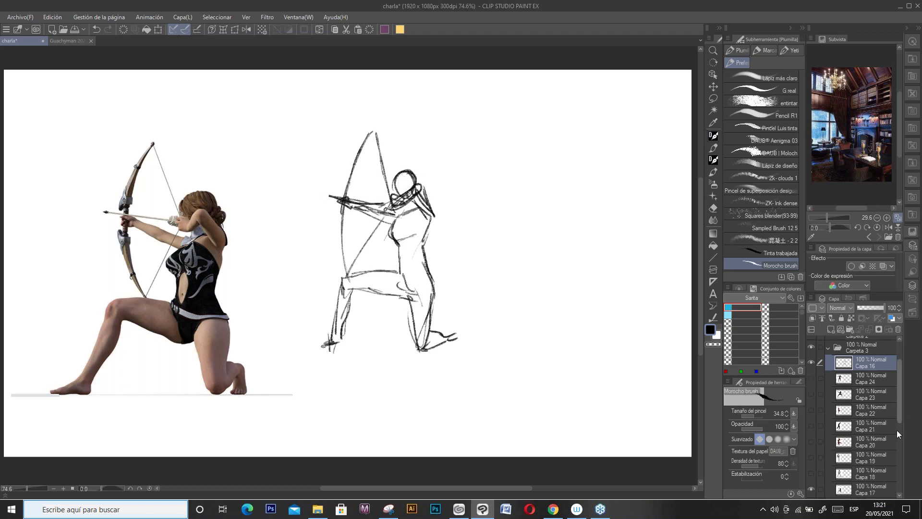
# Step: Display the Capa 18 karate fighter reference and sketch the guard stance as a small figure beside the archer
pyautogui.click(811, 440)
pyautogui.scroll(2, 900, 414)
pyautogui.moveTo(482, 120)
pyautogui.mouseDown()
pyautogui.moveTo(511, 144)
pyautogui.moveTo(516, 131)
pyautogui.moveTo(474, 132)
pyautogui.moveTo(449, 151)
pyautogui.moveTo(459, 133)
pyautogui.moveTo(503, 138)
pyautogui.moveTo(495, 154)
pyautogui.moveTo(469, 153)
pyautogui.moveTo(501, 155)
pyautogui.moveTo(504, 166)
pyautogui.moveTo(473, 173)
pyautogui.moveTo(470, 164)
pyautogui.moveTo(489, 167)
pyautogui.moveTo(460, 193)
pyautogui.moveTo(460, 175)
pyautogui.moveTo(500, 174)
pyautogui.moveTo(490, 175)
pyautogui.moveTo(513, 193)
pyautogui.moveTo(486, 176)
pyautogui.moveTo(507, 200)
pyautogui.moveTo(513, 192)
pyautogui.moveTo(514, 212)
pyautogui.moveTo(500, 197)
pyautogui.moveTo(511, 220)
pyautogui.moveTo(515, 202)
pyautogui.moveTo(526, 228)
pyautogui.mouseUp()
pyautogui.hotkey('ctrl', 'z')
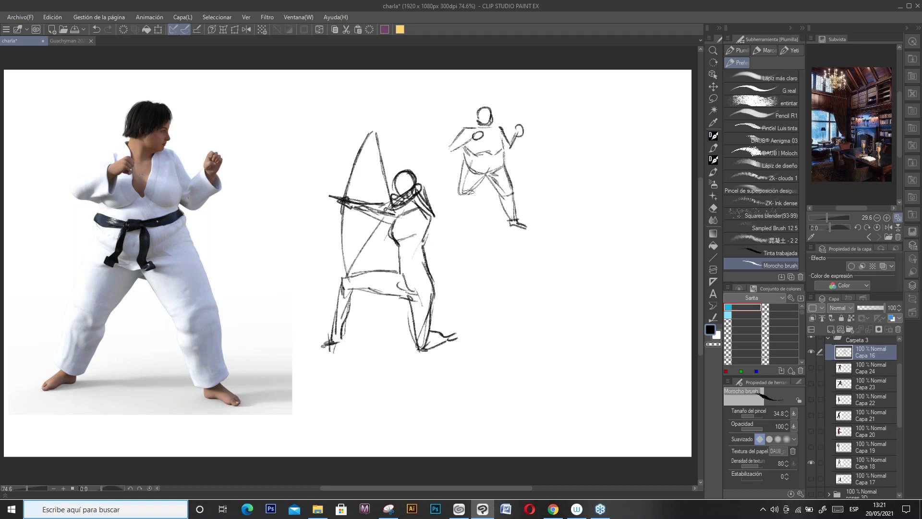
pyautogui.moveTo(460, 186)
pyautogui.mouseDown()
pyautogui.moveTo(456, 216)
pyautogui.moveTo(466, 199)
pyautogui.moveTo(447, 220)
pyautogui.moveTo(458, 222)
pyautogui.moveTo(453, 204)
pyautogui.moveTo(444, 226)
pyautogui.mouseUp()
pyautogui.moveTo(466, 141); pyautogui.dragTo(484, 132)
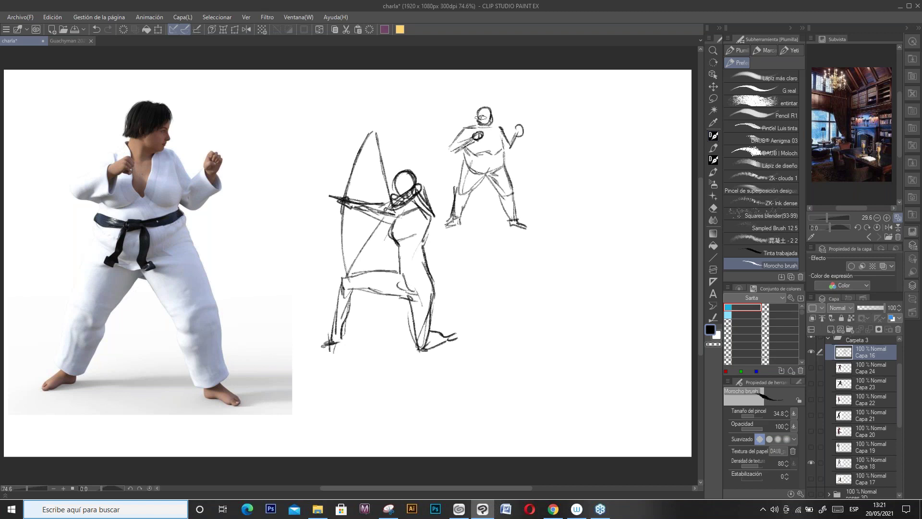
pyautogui.moveTo(502, 126)
pyautogui.mouseDown()
pyautogui.moveTo(512, 149)
pyautogui.moveTo(522, 132)
pyautogui.mouseUp()
# Step: Display the Capa 19 knee-raise reference and sketch the man's raised arm, torso and legs below the karate figure
pyautogui.click(811, 446)
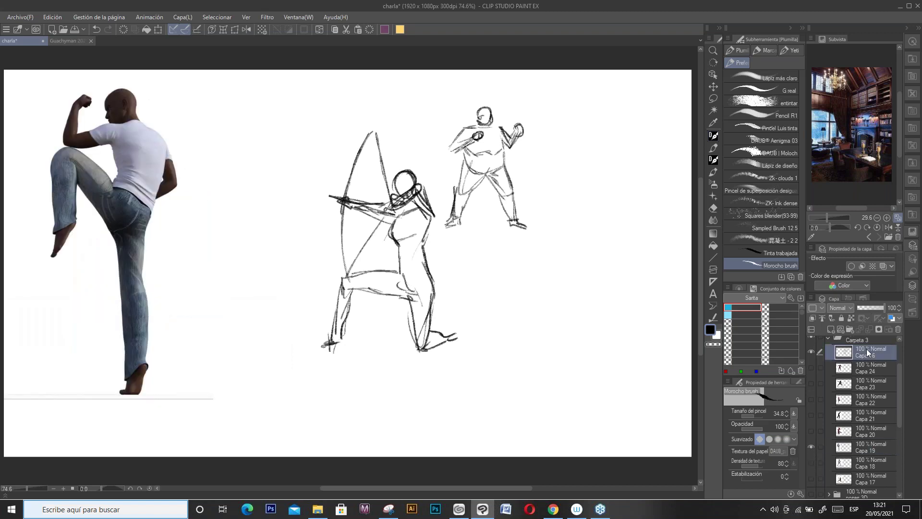
pyautogui.moveTo(521, 259)
pyautogui.mouseDown()
pyautogui.moveTo(501, 268)
pyautogui.moveTo(537, 269)
pyautogui.moveTo(535, 297)
pyautogui.moveTo(498, 278)
pyautogui.moveTo(493, 288)
pyautogui.moveTo(504, 313)
pyautogui.moveTo(521, 309)
pyautogui.moveTo(520, 292)
pyautogui.moveTo(535, 302)
pyautogui.moveTo(522, 336)
pyautogui.mouseUp()
pyautogui.moveTo(506, 297); pyautogui.dragTo(495, 327)
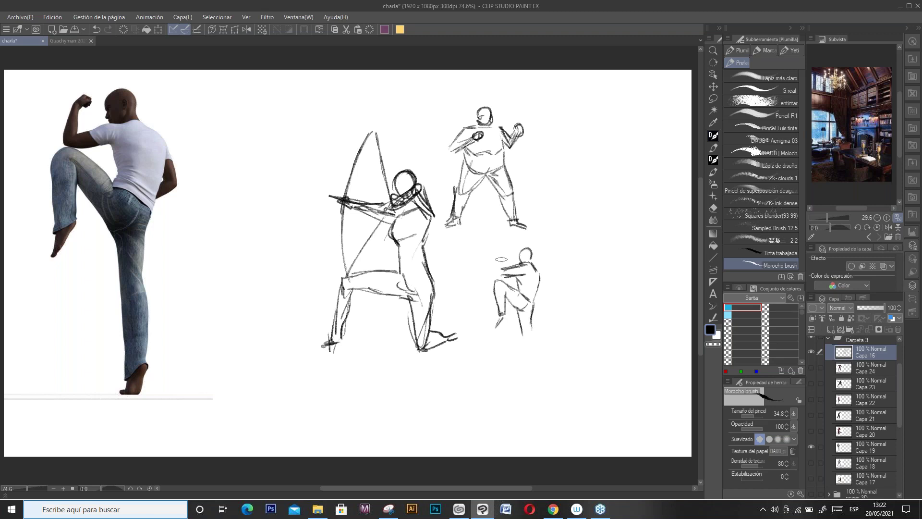
pyautogui.moveTo(510, 267)
pyautogui.mouseDown()
pyautogui.moveTo(497, 274)
pyautogui.moveTo(507, 250)
pyautogui.mouseUp()
pyautogui.moveTo(538, 276); pyautogui.dragTo(544, 293)
pyautogui.moveTo(531, 333); pyautogui.dragTo(525, 370)
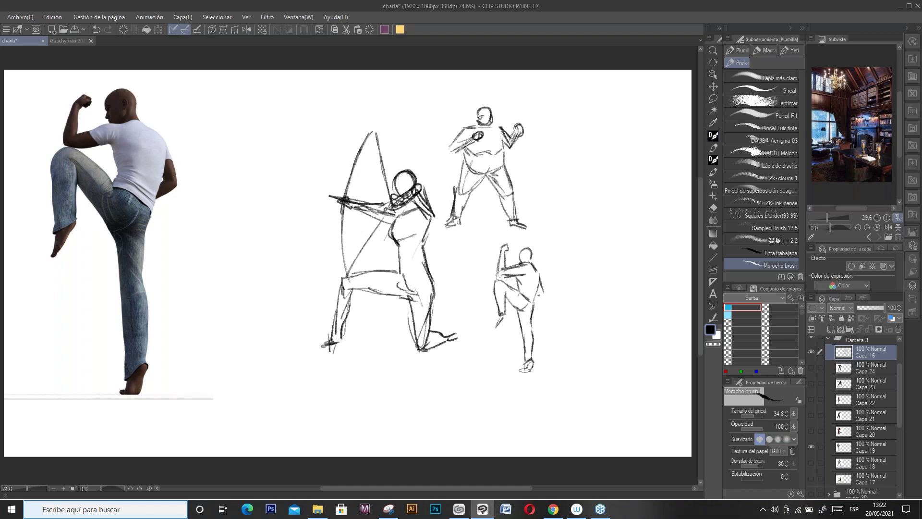
# Step: Write the label "30 SECONDS POSES" above the sketches and frame it with a box
pyautogui.moveTo(240, 82)
pyautogui.mouseDown()
pyautogui.moveTo(240, 94)
pyautogui.moveTo(253, 84)
pyautogui.moveTo(283, 95)
pyautogui.mouseUp()
pyautogui.moveTo(294, 85)
pyautogui.mouseDown()
pyautogui.moveTo(295, 95)
pyautogui.moveTo(313, 94)
pyautogui.moveTo(271, 102)
pyautogui.moveTo(292, 107)
pyautogui.mouseUp()
pyautogui.moveTo(323, 78)
pyautogui.mouseDown()
pyautogui.moveTo(324, 109)
pyautogui.moveTo(228, 104)
pyautogui.moveTo(242, 74)
pyautogui.moveTo(327, 68)
pyautogui.mouseUp()
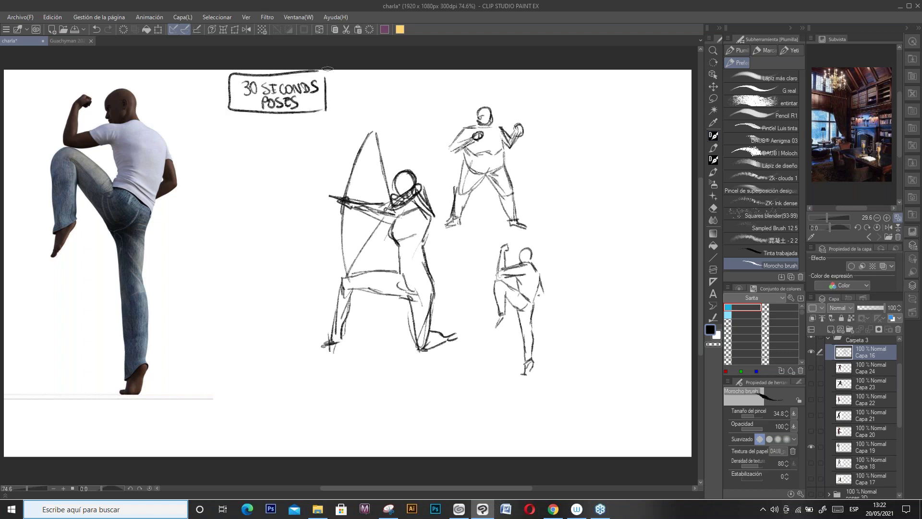
# Step: Display the Capa 20 reference of the kneeling woman aiming, and undo the trial strokes made beside it
pyautogui.click(810, 430)
pyautogui.click(869, 432)
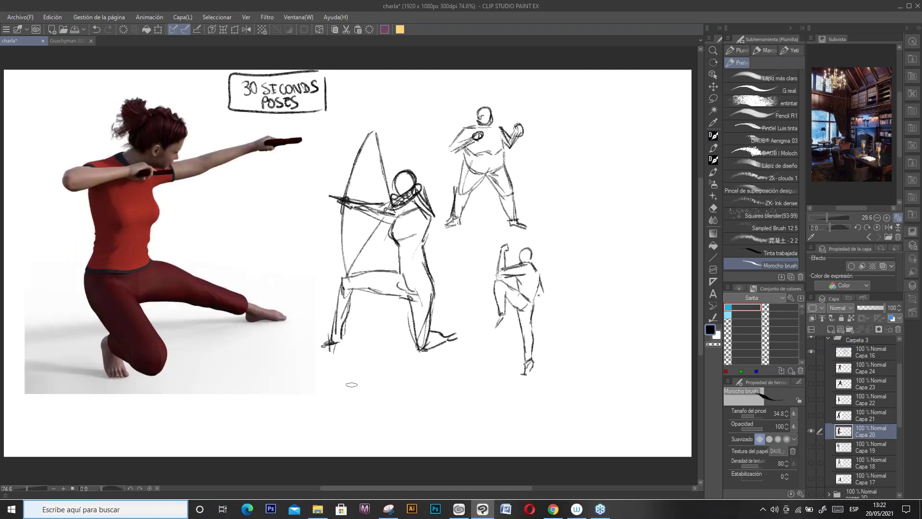
pyautogui.moveTo(369, 384)
pyautogui.mouseDown()
pyautogui.moveTo(376, 365)
pyautogui.moveTo(363, 359)
pyautogui.mouseUp()
pyautogui.hotkey('ctrl', 'z')
pyautogui.hotkey('ctrl', 'z')
pyautogui.press('m')
pyautogui.moveTo(441, 216)
pyautogui.mouseDown()
pyautogui.moveTo(397, 367)
pyautogui.moveTo(345, 117)
pyautogui.moveTo(427, 157)
pyautogui.moveTo(451, 136)
pyautogui.moveTo(424, 174)
pyautogui.mouseUp()
pyautogui.hotkey('ctrl', 't')
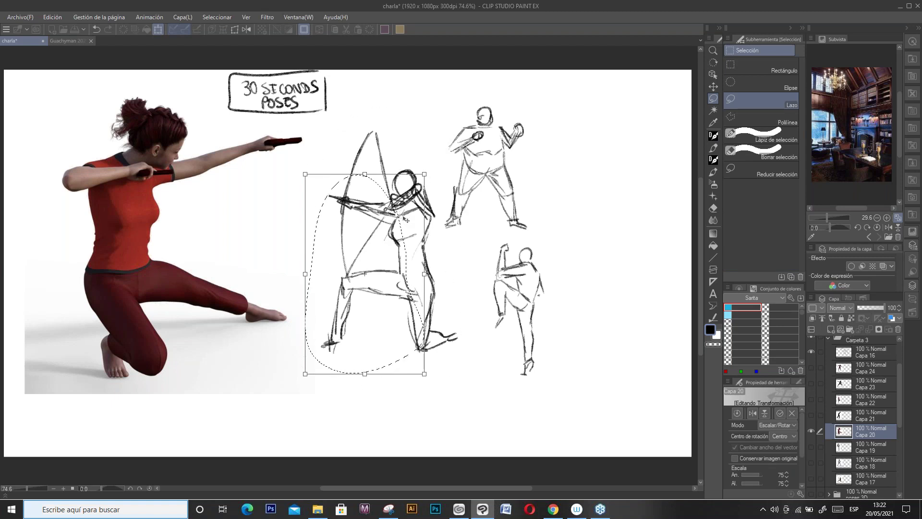
pyautogui.press('Escape')
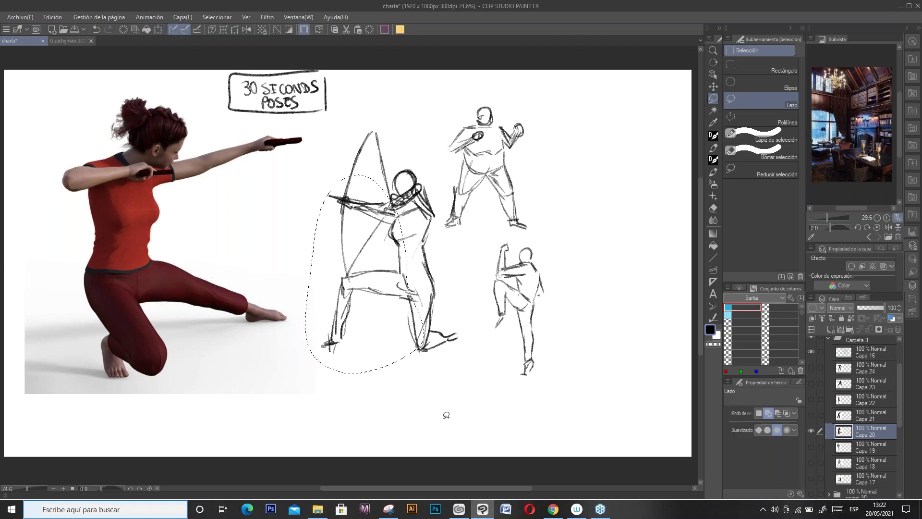
# Step: On Capa 16, lasso the archer sketch, scale it to 78%, move it up under the label and deselect
pyautogui.click(870, 349)
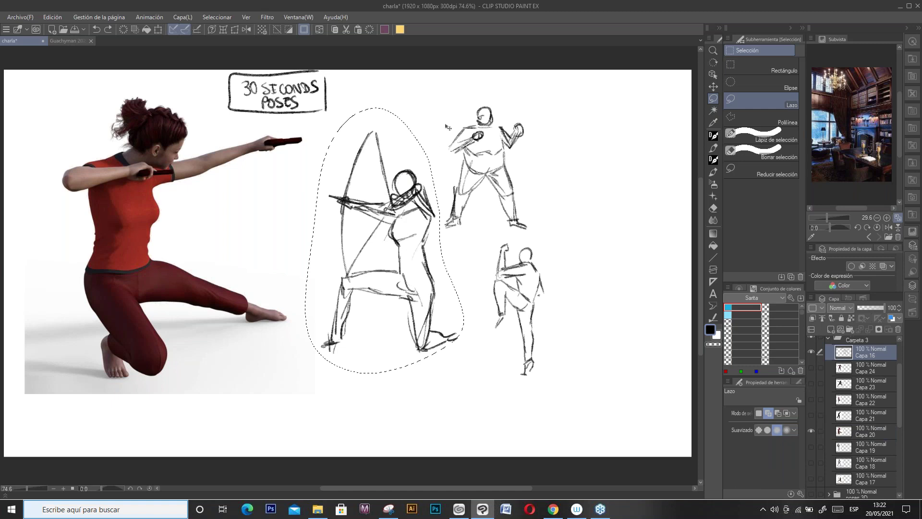
pyautogui.hotkey('ctrl', 't')
pyautogui.moveTo(464, 108); pyautogui.dragTo(430, 165)
pyautogui.moveTo(395, 222)
pyautogui.mouseDown()
pyautogui.moveTo(396, 194)
pyautogui.moveTo(420, 180)
pyautogui.mouseUp()
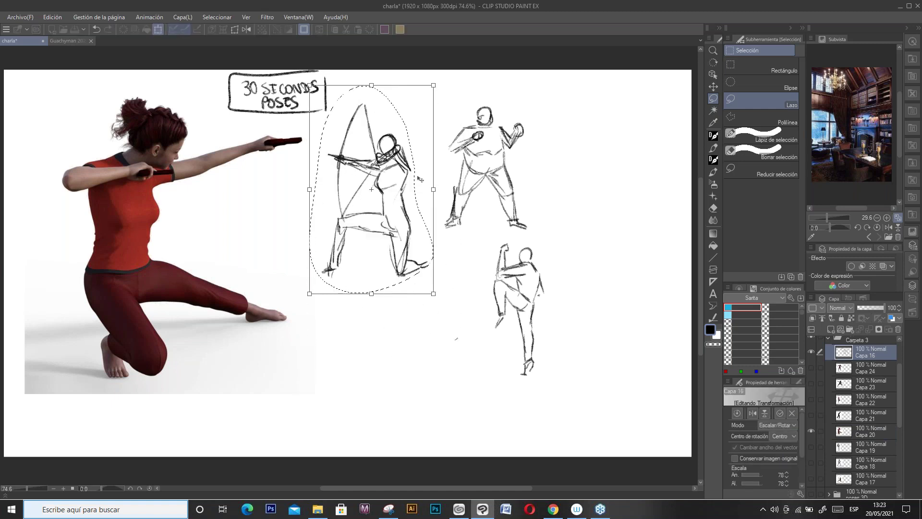
pyautogui.press('Return')
pyautogui.click(278, 30)
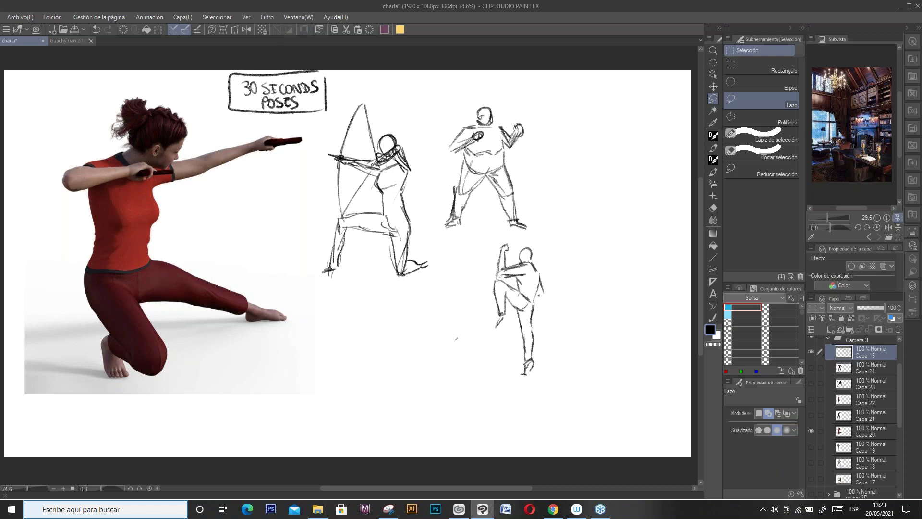
# Step: Sketch the kneeling woman's head, outstretched arm, torso and bent legs below the archer with the Morocho brush
pyautogui.press('p')
pyautogui.moveTo(386, 313)
pyautogui.mouseDown()
pyautogui.moveTo(372, 315)
pyautogui.moveTo(380, 321)
pyautogui.moveTo(388, 307)
pyautogui.moveTo(377, 302)
pyautogui.moveTo(419, 311)
pyautogui.moveTo(342, 330)
pyautogui.moveTo(370, 328)
pyautogui.moveTo(362, 322)
pyautogui.moveTo(343, 330)
pyautogui.moveTo(384, 339)
pyautogui.moveTo(363, 342)
pyautogui.moveTo(358, 368)
pyautogui.mouseUp()
pyautogui.moveTo(384, 336)
pyautogui.mouseDown()
pyautogui.moveTo(383, 358)
pyautogui.moveTo(413, 365)
pyautogui.mouseUp()
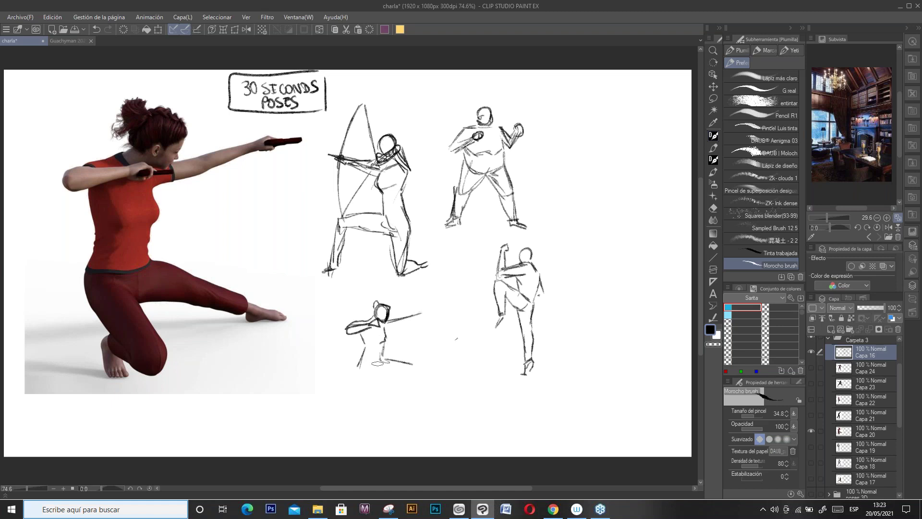
pyautogui.moveTo(358, 368)
pyautogui.mouseDown()
pyautogui.moveTo(365, 386)
pyautogui.moveTo(376, 387)
pyautogui.moveTo(374, 374)
pyautogui.moveTo(374, 398)
pyautogui.moveTo(363, 396)
pyautogui.moveTo(398, 370)
pyautogui.moveTo(436, 377)
pyautogui.mouseUp()
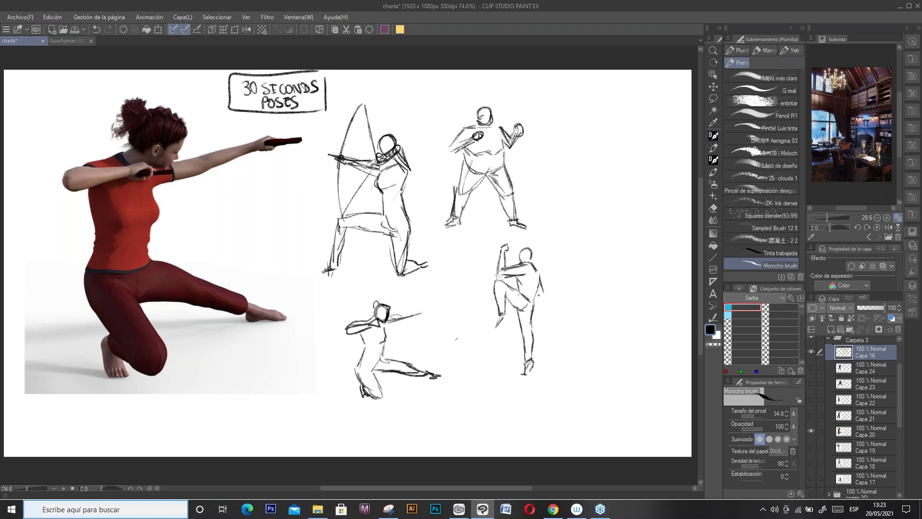
pyautogui.moveTo(387, 327); pyautogui.dragTo(436, 313)
pyautogui.moveTo(371, 345)
pyautogui.mouseDown()
pyautogui.moveTo(383, 340)
pyautogui.moveTo(359, 363)
pyautogui.moveTo(359, 377)
pyautogui.moveTo(383, 398)
pyautogui.mouseUp()
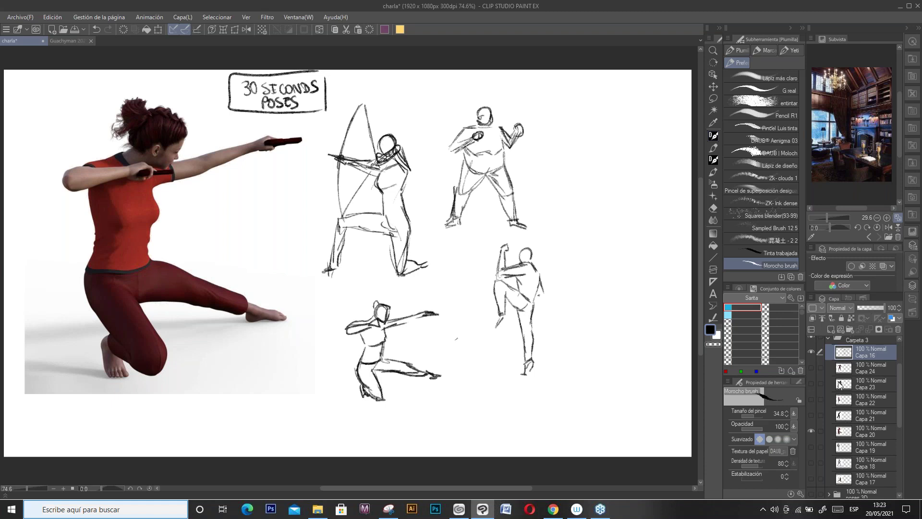
# Step: Display the Capa 21 hunched man reference and shift the Capa 16 sketches to the right to free drawing space
pyautogui.click(878, 417)
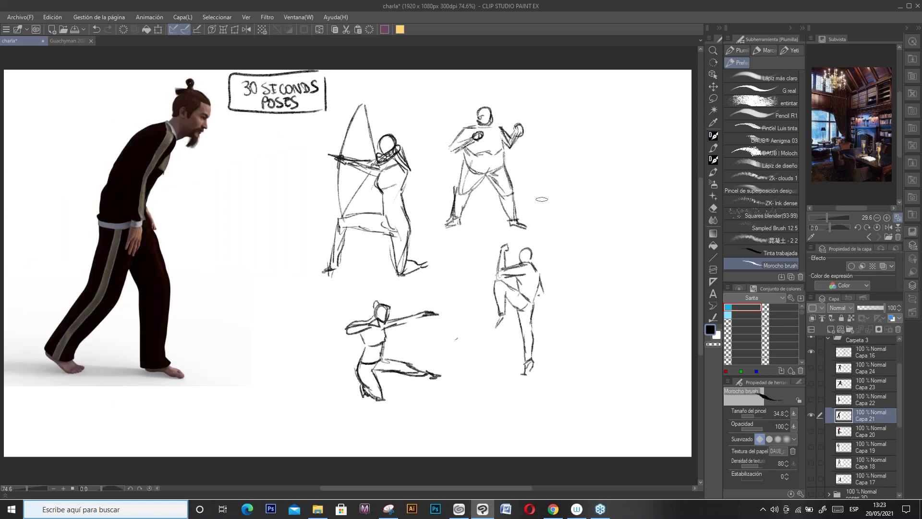
pyautogui.click(869, 352)
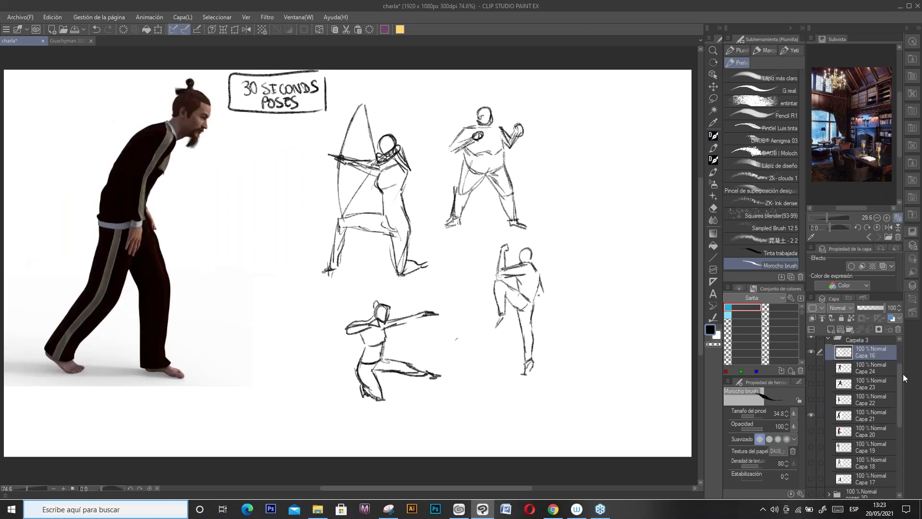
pyautogui.click(713, 87)
pyautogui.moveTo(539, 269)
pyautogui.mouseDown()
pyautogui.moveTo(610, 262)
pyautogui.moveTo(658, 270)
pyautogui.mouseUp()
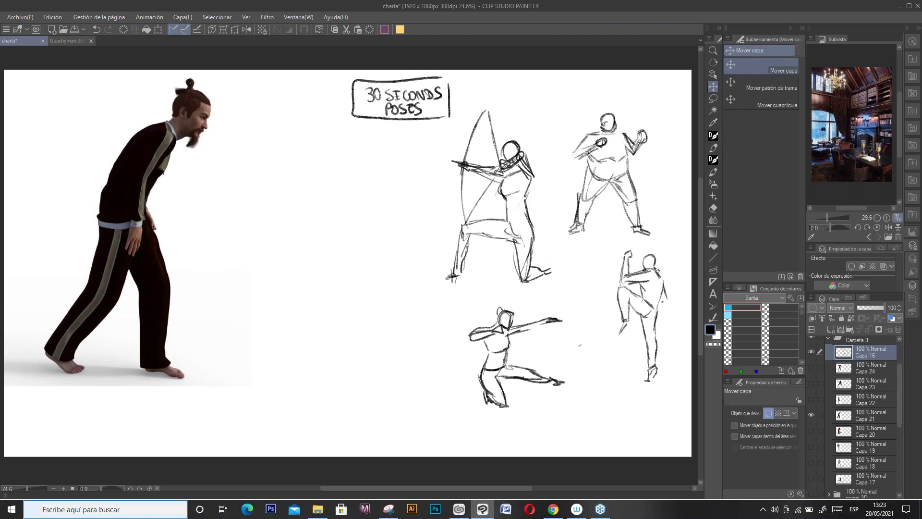
# Step: Sketch the hunched walking man's head, curved back, hanging arm and legs next to the reference, undoing faulty strokes
pyautogui.press('p')
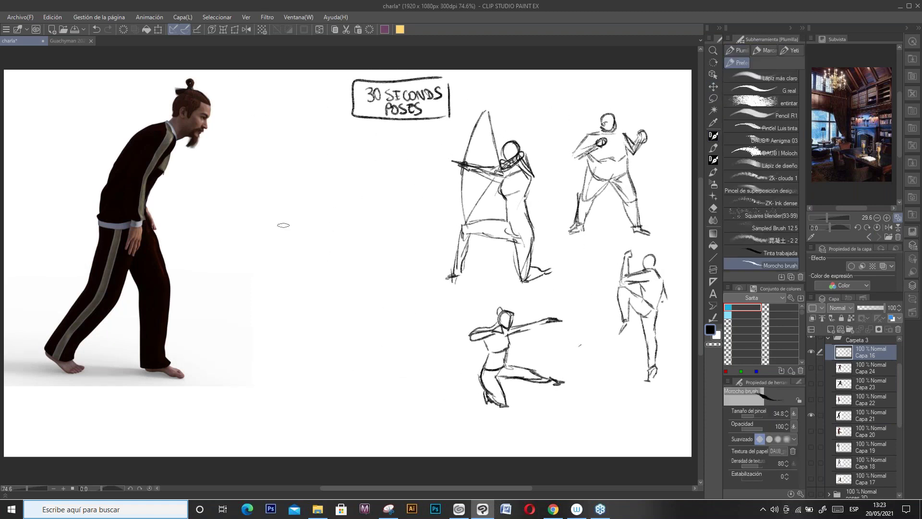
pyautogui.moveTo(327, 201)
pyautogui.mouseDown()
pyautogui.moveTo(331, 187)
pyautogui.moveTo(341, 194)
pyautogui.moveTo(291, 245)
pyautogui.mouseUp()
pyautogui.hotkey('ctrl', 'z')
pyautogui.hotkey('ctrl', 'z')
pyautogui.moveTo(326, 199); pyautogui.dragTo(298, 240)
pyautogui.moveTo(326, 212)
pyautogui.mouseDown()
pyautogui.moveTo(315, 235)
pyautogui.moveTo(319, 255)
pyautogui.moveTo(296, 242)
pyautogui.moveTo(301, 283)
pyautogui.moveTo(290, 306)
pyautogui.mouseUp()
pyautogui.moveTo(298, 275); pyautogui.dragTo(280, 306)
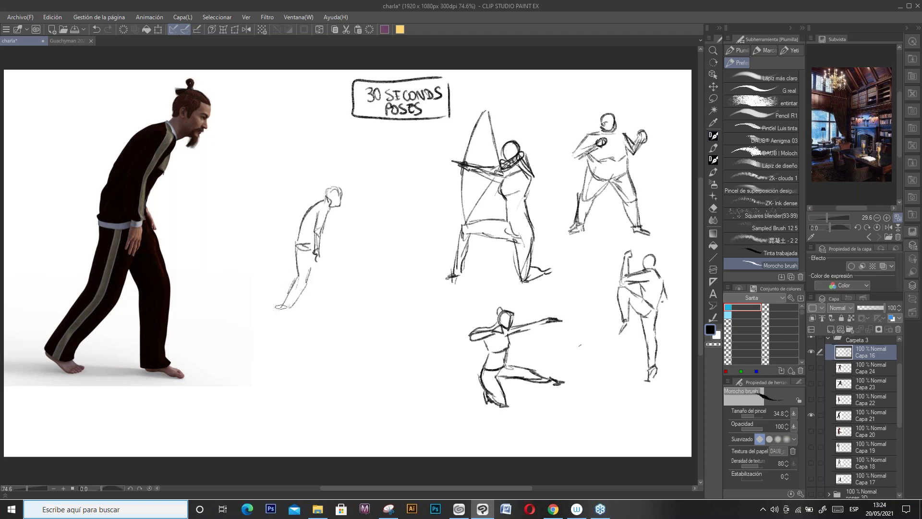
pyautogui.moveTo(318, 258)
pyautogui.mouseDown()
pyautogui.moveTo(324, 300)
pyautogui.moveTo(315, 304)
pyautogui.moveTo(335, 311)
pyautogui.moveTo(288, 311)
pyautogui.moveTo(283, 296)
pyautogui.mouseUp()
pyautogui.hotkey('ctrl', 'z')
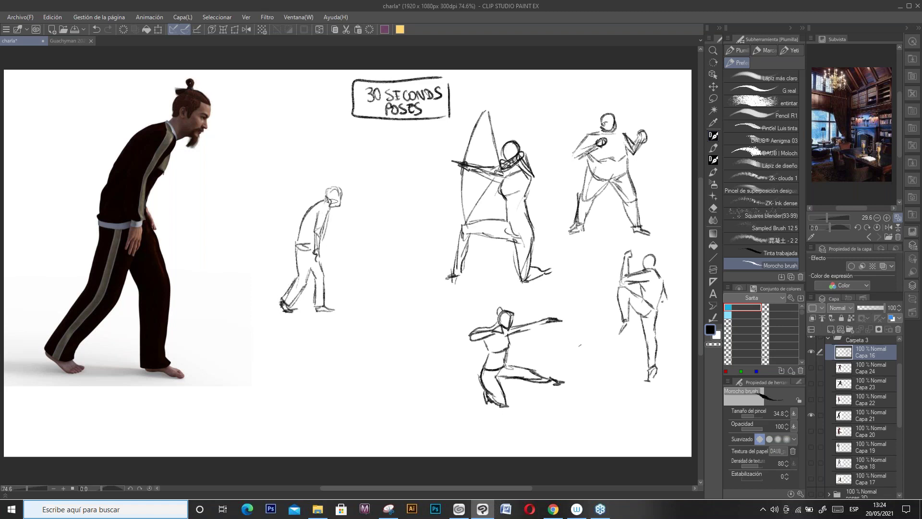
pyautogui.moveTo(330, 198); pyautogui.dragTo(328, 198)
# Step: Sketch a second, more crouched variation of the hunched man with a bent forearm beside the first one
pyautogui.moveTo(357, 249); pyautogui.dragTo(386, 209)
pyautogui.moveTo(373, 248)
pyautogui.mouseDown()
pyautogui.moveTo(394, 201)
pyautogui.moveTo(403, 203)
pyautogui.moveTo(381, 238)
pyautogui.moveTo(395, 245)
pyautogui.moveTo(361, 245)
pyautogui.moveTo(368, 271)
pyautogui.moveTo(354, 292)
pyautogui.moveTo(377, 253)
pyautogui.moveTo(385, 279)
pyautogui.moveTo(359, 294)
pyautogui.moveTo(395, 293)
pyautogui.moveTo(366, 301)
pyautogui.moveTo(353, 287)
pyautogui.moveTo(378, 278)
pyautogui.moveTo(383, 288)
pyautogui.moveTo(370, 258)
pyautogui.moveTo(388, 297)
pyautogui.moveTo(386, 269)
pyautogui.moveTo(380, 294)
pyautogui.moveTo(390, 297)
pyautogui.moveTo(405, 243)
pyautogui.mouseUp()
pyautogui.press('c')
pyautogui.press('c')
pyautogui.press('c')
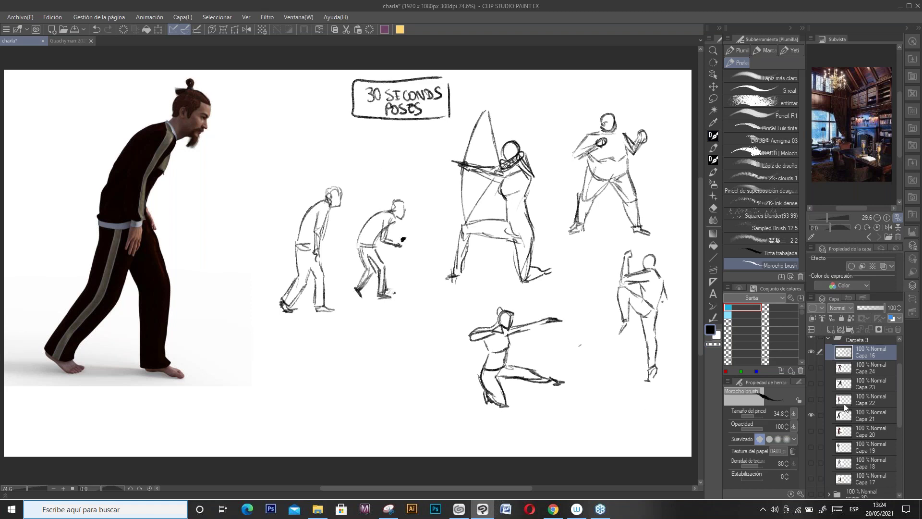
# Step: Display and select the Capa 22 staff fighter reference and sketch her staff, head and arm, undoing the faulty torso strokes
pyautogui.click(811, 399)
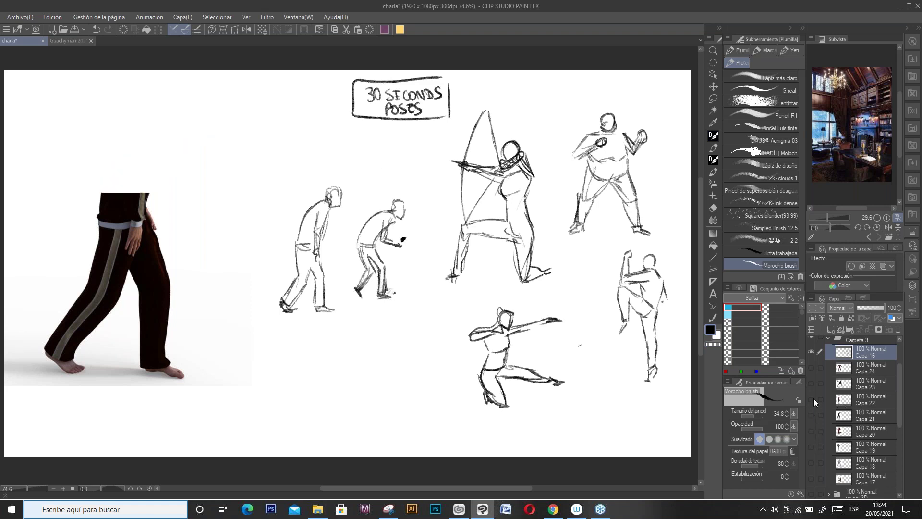
pyautogui.click(875, 399)
pyautogui.moveTo(246, 107)
pyautogui.mouseDown()
pyautogui.moveTo(252, 120)
pyautogui.moveTo(237, 111)
pyautogui.moveTo(247, 180)
pyautogui.mouseUp()
pyautogui.moveTo(246, 143)
pyautogui.mouseDown()
pyautogui.moveTo(242, 188)
pyautogui.moveTo(244, 138)
pyautogui.moveTo(228, 156)
pyautogui.mouseUp()
pyautogui.moveTo(229, 95); pyautogui.dragTo(226, 175)
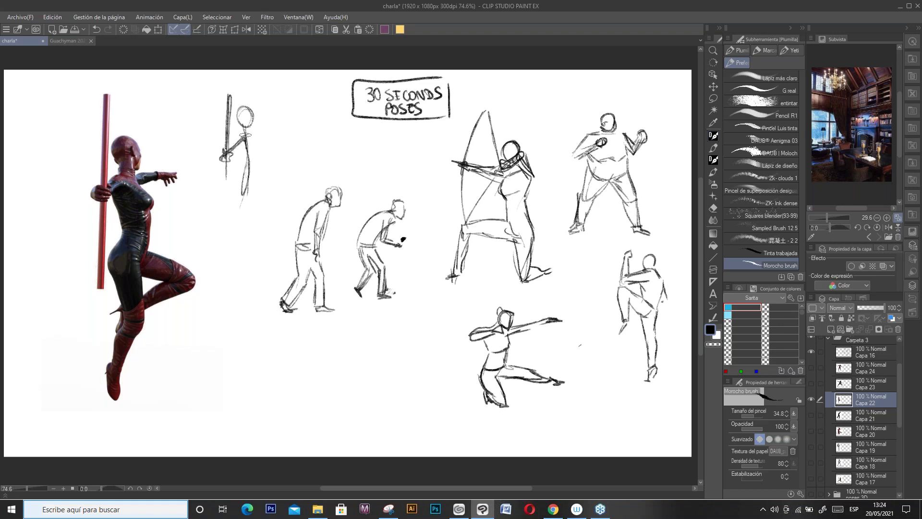
pyautogui.moveTo(246, 137)
pyautogui.mouseDown()
pyautogui.moveTo(228, 152)
pyautogui.moveTo(265, 135)
pyautogui.moveTo(283, 140)
pyautogui.moveTo(270, 139)
pyautogui.moveTo(257, 162)
pyautogui.moveTo(239, 152)
pyautogui.moveTo(235, 190)
pyautogui.mouseUp()
pyautogui.moveTo(239, 155)
pyautogui.mouseDown()
pyautogui.moveTo(262, 163)
pyautogui.moveTo(242, 173)
pyautogui.moveTo(230, 201)
pyautogui.mouseUp()
pyautogui.hotkey('ctrl', 'z')
pyautogui.hotkey('ctrl', 'z')
pyautogui.press('c')
# Step: Sketch the staff fighter's torso, raised knee, standing leg and extended arm, and clean up the head
pyautogui.moveTo(266, 174)
pyautogui.mouseDown()
pyautogui.moveTo(254, 190)
pyautogui.moveTo(251, 236)
pyautogui.moveTo(236, 234)
pyautogui.mouseUp()
pyautogui.moveTo(256, 210); pyautogui.dragTo(252, 257)
pyautogui.moveTo(227, 224); pyautogui.dragTo(246, 253)
pyautogui.moveTo(252, 214); pyautogui.dragTo(234, 292)
pyautogui.moveTo(241, 242); pyautogui.dragTo(229, 293)
pyautogui.moveTo(238, 257)
pyautogui.mouseDown()
pyautogui.moveTo(233, 302)
pyautogui.moveTo(231, 294)
pyautogui.mouseUp()
pyautogui.moveTo(255, 208)
pyautogui.mouseDown()
pyautogui.moveTo(276, 203)
pyautogui.moveTo(291, 216)
pyautogui.moveTo(254, 232)
pyautogui.moveTo(251, 222)
pyautogui.mouseUp()
pyautogui.moveTo(251, 222)
pyautogui.mouseDown()
pyautogui.moveTo(274, 228)
pyautogui.moveTo(278, 211)
pyautogui.moveTo(291, 212)
pyautogui.moveTo(257, 234)
pyautogui.mouseUp()
pyautogui.moveTo(264, 146)
pyautogui.mouseDown()
pyautogui.moveTo(253, 187)
pyautogui.moveTo(230, 195)
pyautogui.moveTo(254, 200)
pyautogui.moveTo(252, 222)
pyautogui.mouseUp()
pyautogui.press('c')
pyautogui.press('c')
pyautogui.moveTo(230, 193); pyautogui.dragTo(241, 242)
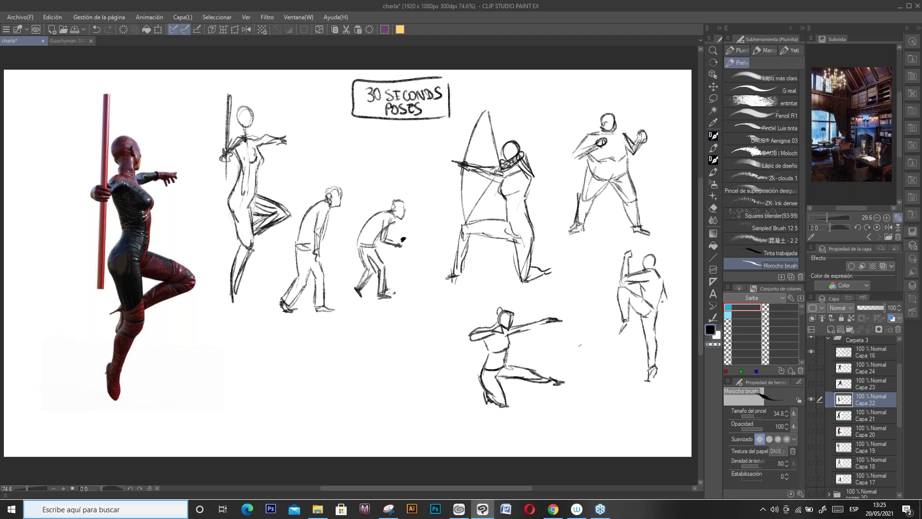
pyautogui.press('c')
pyautogui.moveTo(242, 110)
pyautogui.mouseDown()
pyautogui.moveTo(255, 124)
pyautogui.moveTo(240, 130)
pyautogui.mouseUp()
pyautogui.press('c')
# Step: View the Capa 23 and Capa 24 pose references briefly and leave both hidden
pyautogui.click(811, 383)
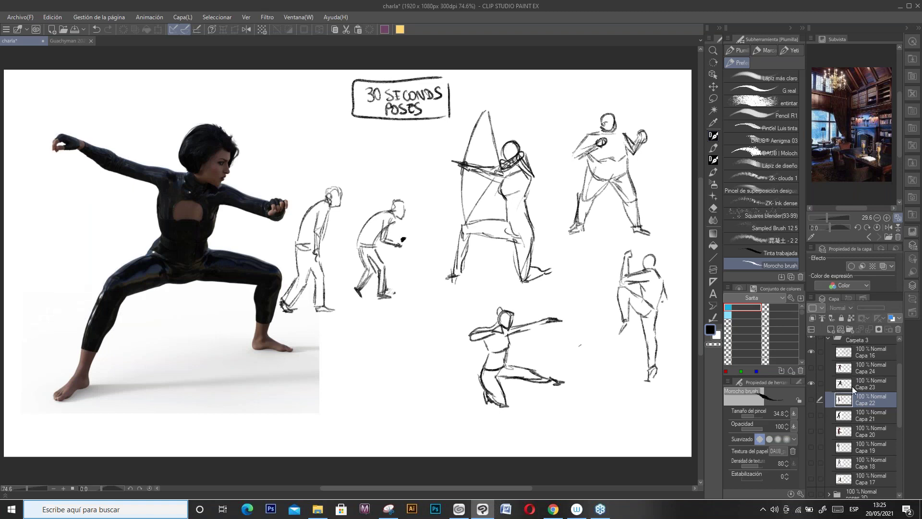
pyautogui.click(811, 367)
pyautogui.click(811, 368)
# Step: Collapse and hide Carpeta 3, show and expand Carpeta 2, and add a new layer above Capa 15
pyautogui.click(829, 338)
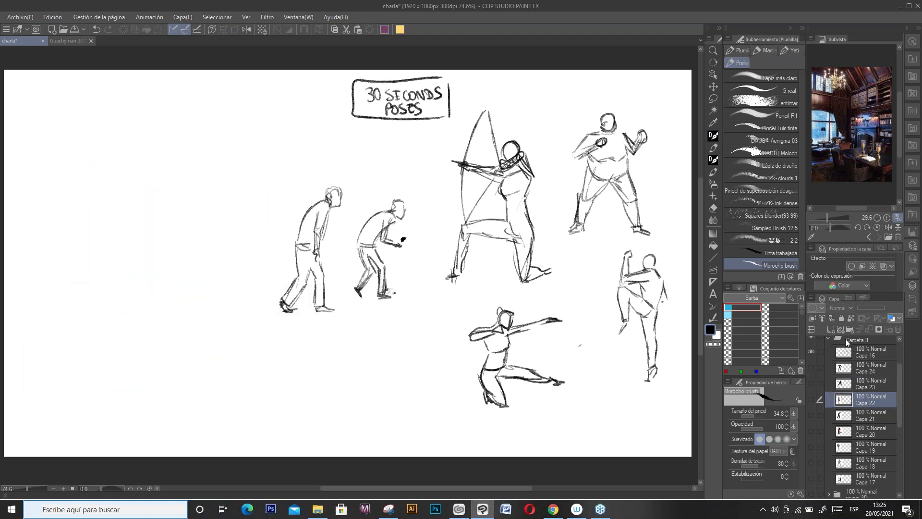
pyautogui.moveTo(900, 378); pyautogui.dragTo(887, 348)
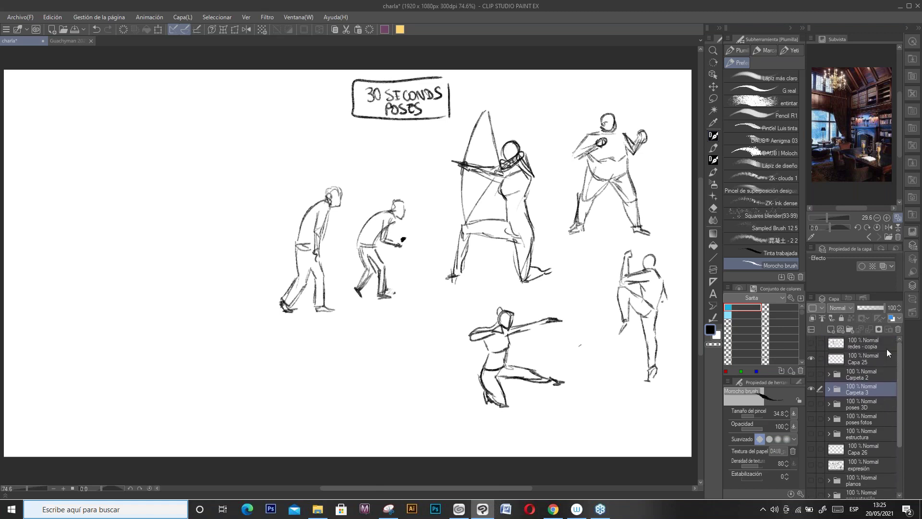
pyautogui.click(811, 385)
pyautogui.click(811, 374)
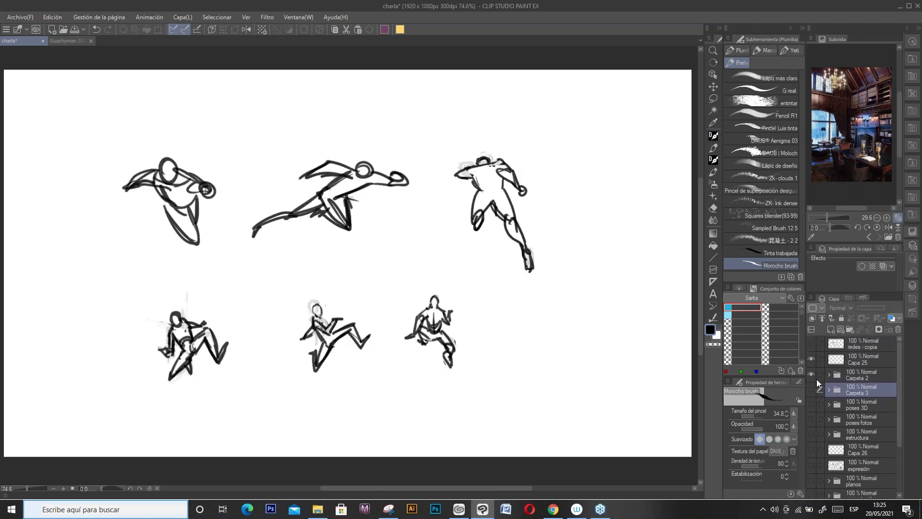
pyautogui.click(828, 375)
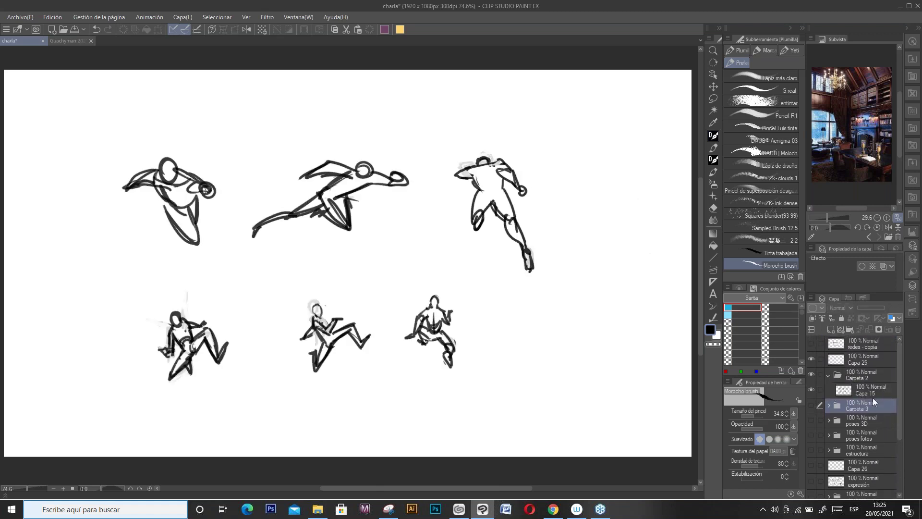
pyautogui.click(877, 393)
pyautogui.click(835, 328)
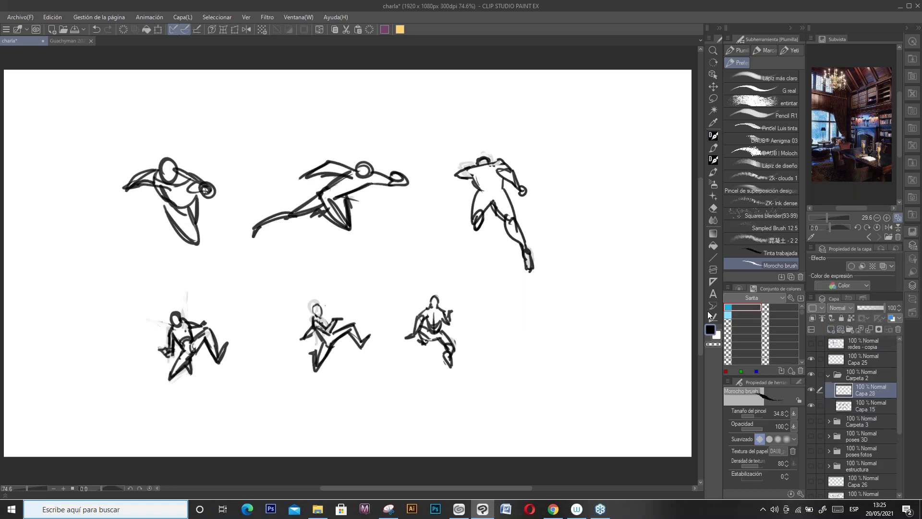
# Step: Set the drawing colour to dark red (A51316)
pyautogui.doubleClick(710, 329)
pyautogui.click(650, 142)
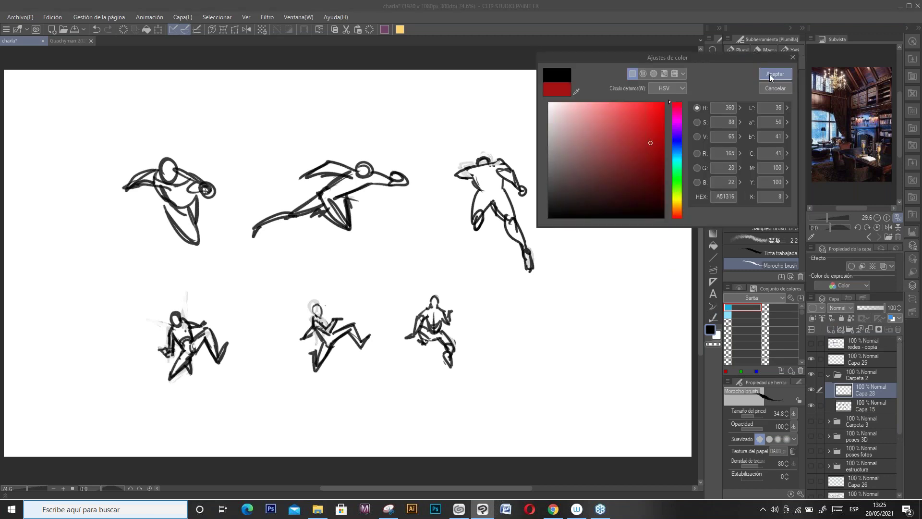
pyautogui.click(770, 76)
# Step: Draw red arrows down to the first figure in each row and curved arrows across to the second figures
pyautogui.moveTo(165, 90); pyautogui.dragTo(169, 139)
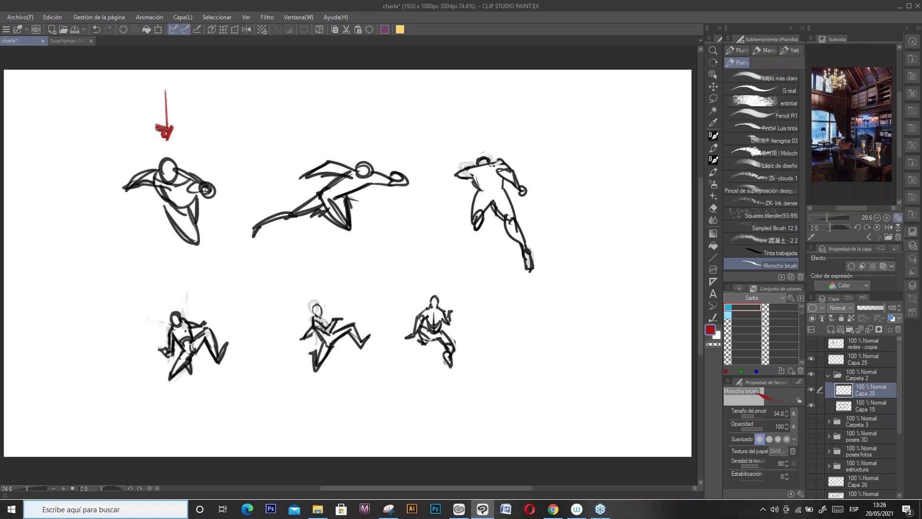
pyautogui.moveTo(180, 270); pyautogui.dragTo(190, 295)
pyautogui.moveTo(217, 161); pyautogui.dragTo(284, 160)
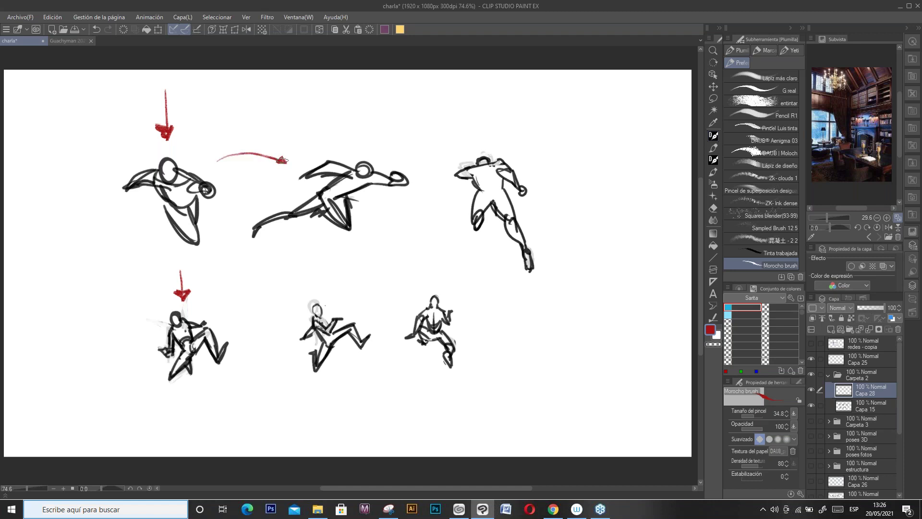
pyautogui.moveTo(229, 308); pyautogui.dragTo(282, 306)
# Step: Add red motion lines around the lunging figure, then an arrow to the third figure and circles around the last figure in each row
pyautogui.moveTo(355, 152)
pyautogui.mouseDown()
pyautogui.moveTo(395, 156)
pyautogui.moveTo(309, 164)
pyautogui.mouseUp()
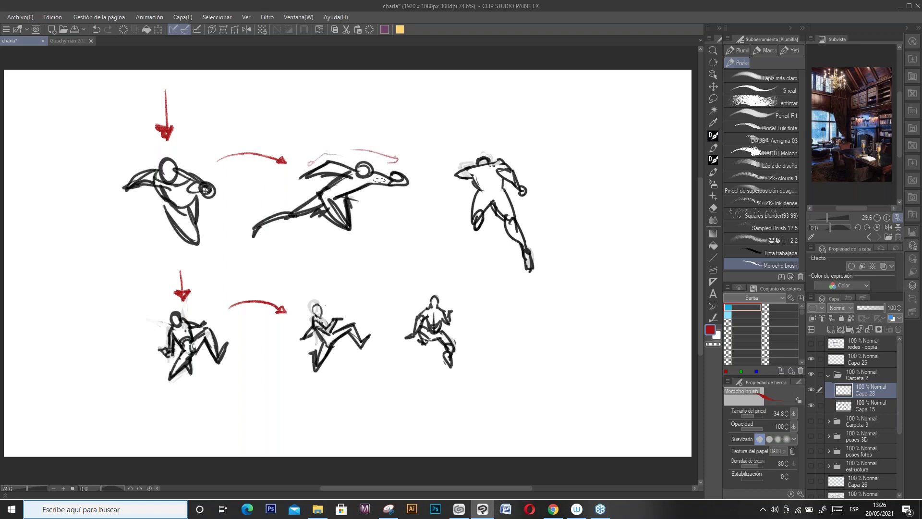
pyautogui.moveTo(348, 200)
pyautogui.mouseDown()
pyautogui.moveTo(382, 191)
pyautogui.moveTo(355, 215)
pyautogui.moveTo(356, 234)
pyautogui.mouseUp()
pyautogui.moveTo(263, 186); pyautogui.dragTo(309, 179)
pyautogui.moveTo(416, 151)
pyautogui.mouseDown()
pyautogui.moveTo(452, 148)
pyautogui.moveTo(548, 201)
pyautogui.moveTo(508, 283)
pyautogui.moveTo(445, 192)
pyautogui.moveTo(512, 147)
pyautogui.mouseUp()
pyautogui.moveTo(468, 300)
pyautogui.mouseDown()
pyautogui.moveTo(447, 370)
pyautogui.moveTo(418, 286)
pyautogui.mouseUp()
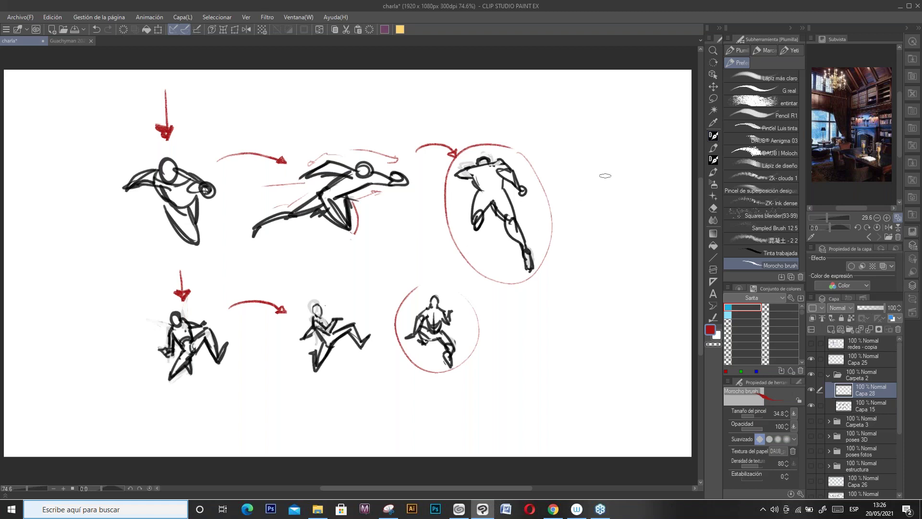
# Step: Sketch a small red figure with one leg bent back, beside the circled figure in the upper row
pyautogui.moveTo(596, 145)
pyautogui.mouseDown()
pyautogui.moveTo(615, 133)
pyautogui.moveTo(611, 154)
pyautogui.moveTo(582, 167)
pyautogui.moveTo(601, 149)
pyautogui.moveTo(603, 183)
pyautogui.moveTo(619, 157)
pyautogui.moveTo(617, 193)
pyautogui.mouseUp()
pyautogui.moveTo(594, 169); pyautogui.dragTo(595, 200)
pyautogui.moveTo(595, 197)
pyautogui.mouseDown()
pyautogui.moveTo(617, 193)
pyautogui.moveTo(569, 217)
pyautogui.moveTo(618, 209)
pyautogui.mouseUp()
pyautogui.moveTo(602, 211)
pyautogui.mouseDown()
pyautogui.moveTo(609, 234)
pyautogui.moveTo(621, 192)
pyautogui.moveTo(611, 242)
pyautogui.moveTo(607, 225)
pyautogui.mouseUp()
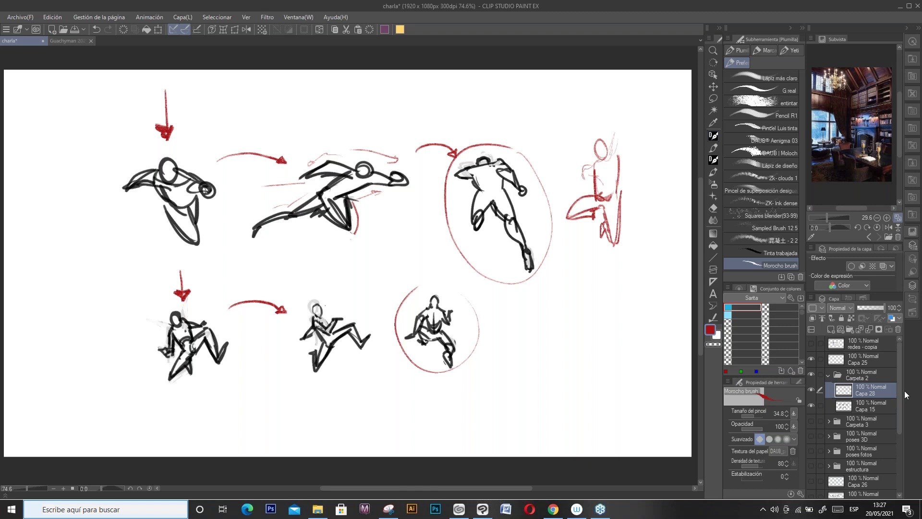
# Step: Collapse and hide the Carpeta 2 folder and select the Capa 25 layer
pyautogui.click(828, 375)
pyautogui.click(811, 374)
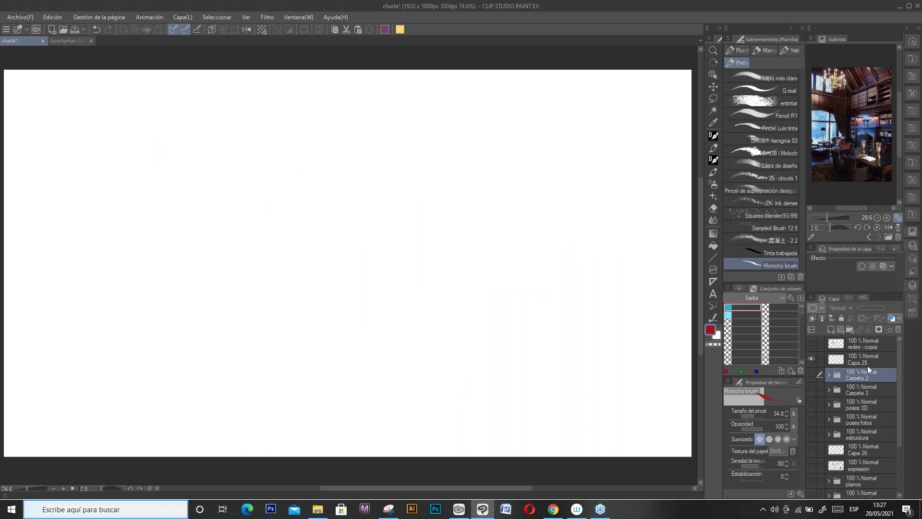
pyautogui.click(858, 359)
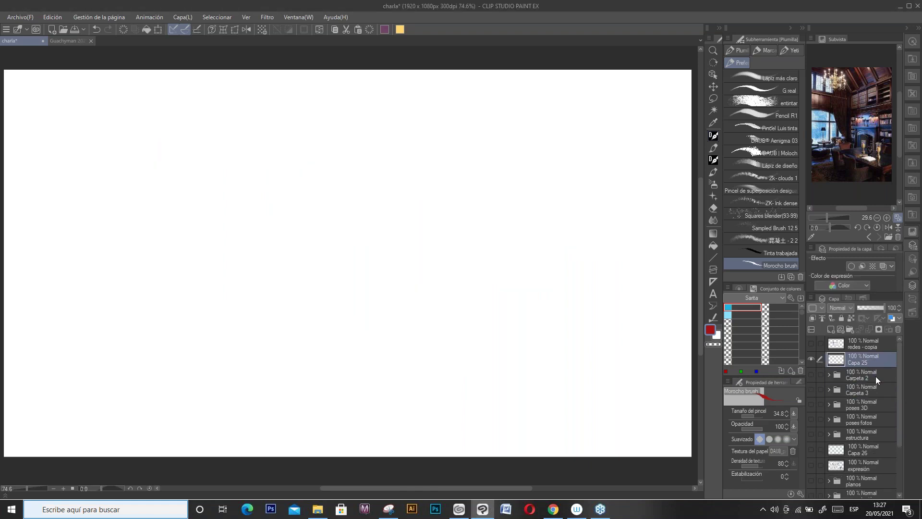
# Step: Set the drawing colour to near-black (070707) and draw a thick arrow along the canvas's upper edge pointing at the brush list
pyautogui.click(708, 328)
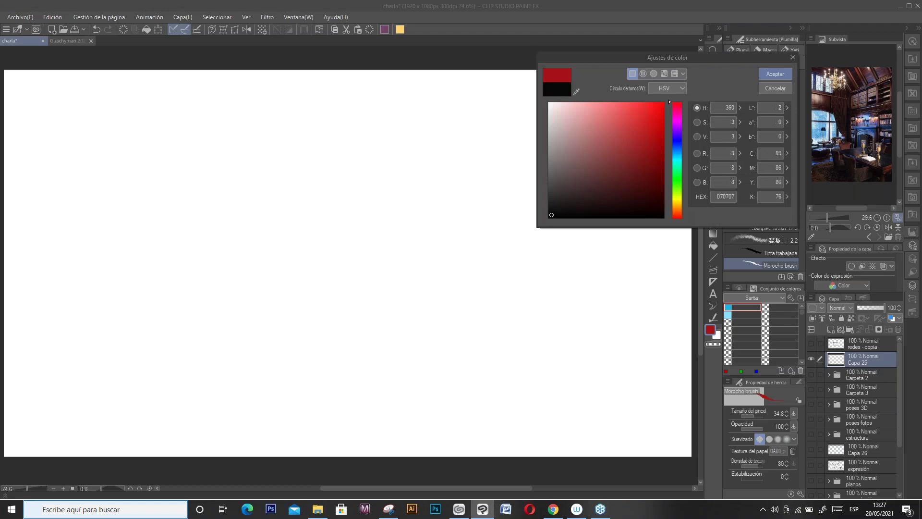
pyautogui.click(774, 74)
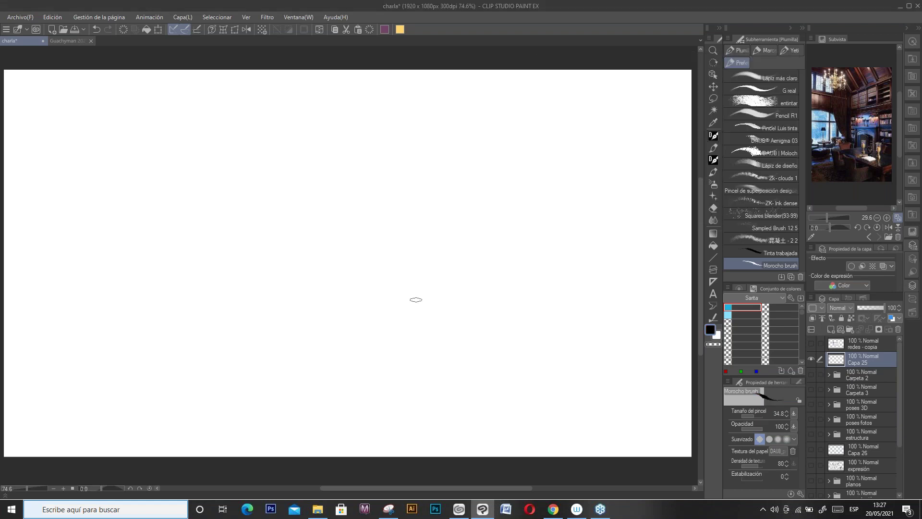
pyautogui.moveTo(411, 102)
pyautogui.mouseDown()
pyautogui.moveTo(586, 87)
pyautogui.moveTo(579, 99)
pyautogui.moveTo(526, 86)
pyautogui.moveTo(409, 101)
pyautogui.mouseUp()
pyautogui.moveTo(409, 101)
pyautogui.mouseDown()
pyautogui.moveTo(599, 82)
pyautogui.moveTo(578, 95)
pyautogui.moveTo(581, 75)
pyautogui.mouseUp()
pyautogui.hotkey('ctrl', 'z')
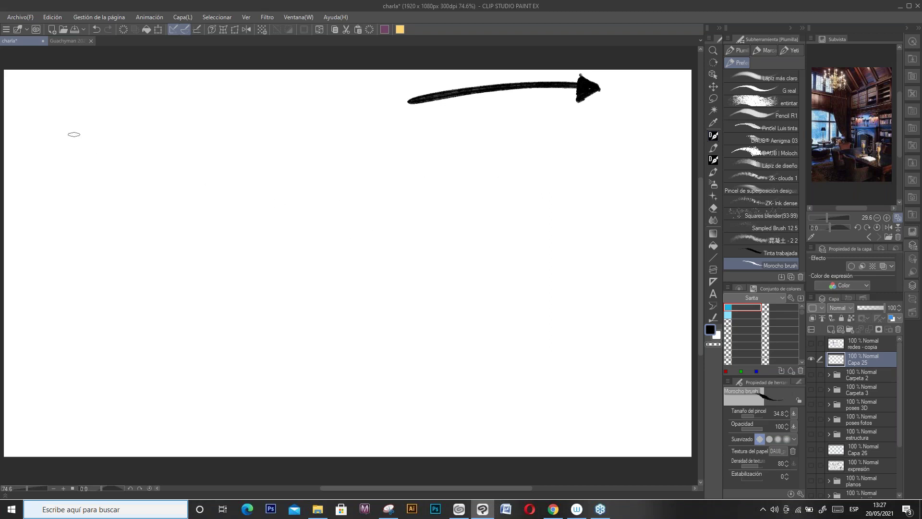
# Step: Draw a tall narrow toolbar box with icon marks along the canvas's left edge, and a small arrow in the upper right corner
pyautogui.moveTo(15, 77)
pyautogui.mouseDown()
pyautogui.moveTo(32, 436)
pyautogui.moveTo(8, 218)
pyautogui.moveTo(33, 78)
pyautogui.moveTo(34, 421)
pyautogui.mouseUp()
pyautogui.moveTo(10, 114)
pyautogui.mouseDown()
pyautogui.moveTo(22, 112)
pyautogui.moveTo(21, 129)
pyautogui.mouseUp()
pyautogui.moveTo(11, 155)
pyautogui.mouseDown()
pyautogui.moveTo(20, 153)
pyautogui.moveTo(20, 185)
pyautogui.mouseUp()
pyautogui.moveTo(12, 207); pyautogui.dragTo(18, 219)
pyautogui.moveTo(14, 242); pyautogui.dragTo(20, 273)
pyautogui.moveTo(18, 333); pyautogui.dragTo(21, 361)
pyautogui.moveTo(18, 380); pyautogui.dragTo(20, 385)
pyautogui.moveTo(20, 390); pyautogui.dragTo(25, 388)
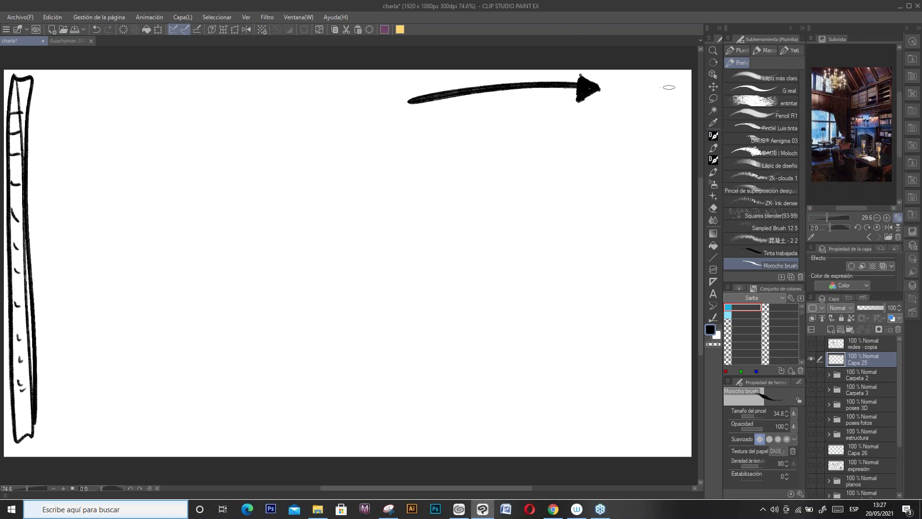
pyautogui.moveTo(652, 86); pyautogui.dragTo(672, 90)
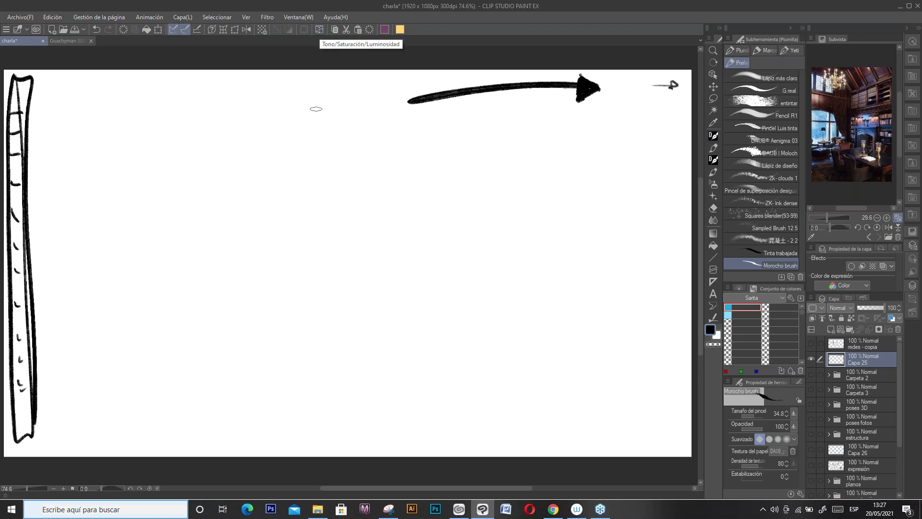
# Step: Paint a cyan spot on the canvas and shift it to lime green with the Tono/Saturación/Luminosidad adjustment
pyautogui.click(728, 307)
pyautogui.moveTo(301, 132)
pyautogui.mouseDown()
pyautogui.moveTo(303, 121)
pyautogui.moveTo(287, 122)
pyautogui.mouseUp()
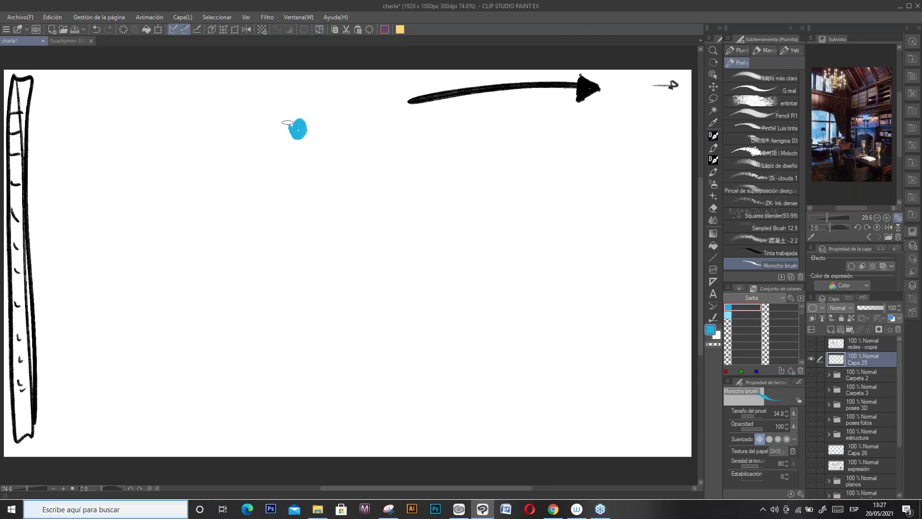
pyautogui.click(332, 31)
pyautogui.moveTo(609, 74); pyautogui.dragTo(565, 80)
pyautogui.click(721, 62)
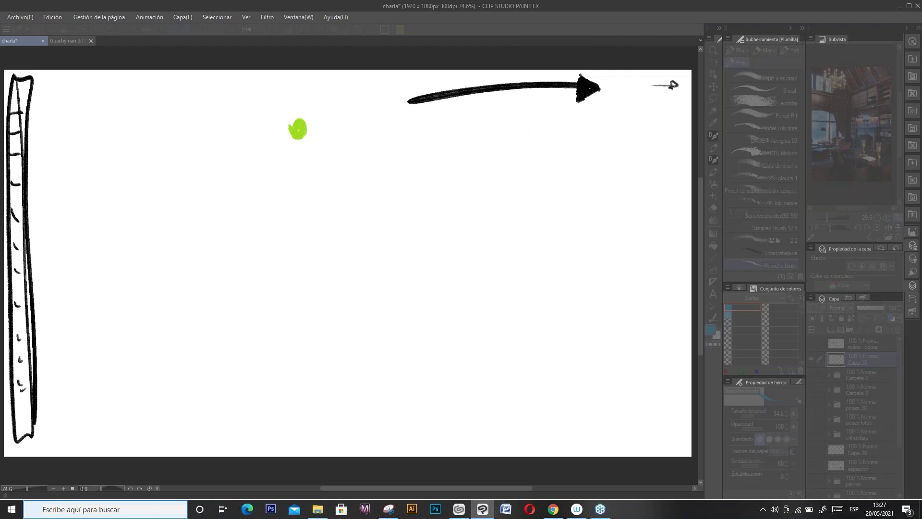
# Step: Draw three small cyan arrows at the canvas's upper edge pointing up at the command bar
pyautogui.moveTo(318, 95); pyautogui.dragTo(324, 80)
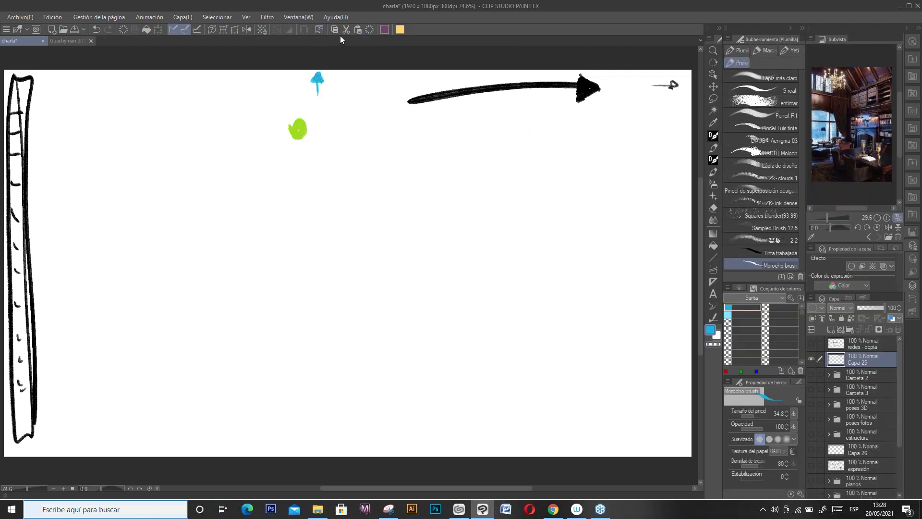
pyautogui.moveTo(390, 89); pyautogui.dragTo(394, 76)
pyautogui.moveTo(404, 89); pyautogui.dragTo(407, 76)
# Step: Set the drawing colour to black and sketch a round head with a dark eye and neck using the Lápiz más claro brush
pyautogui.click(710, 330)
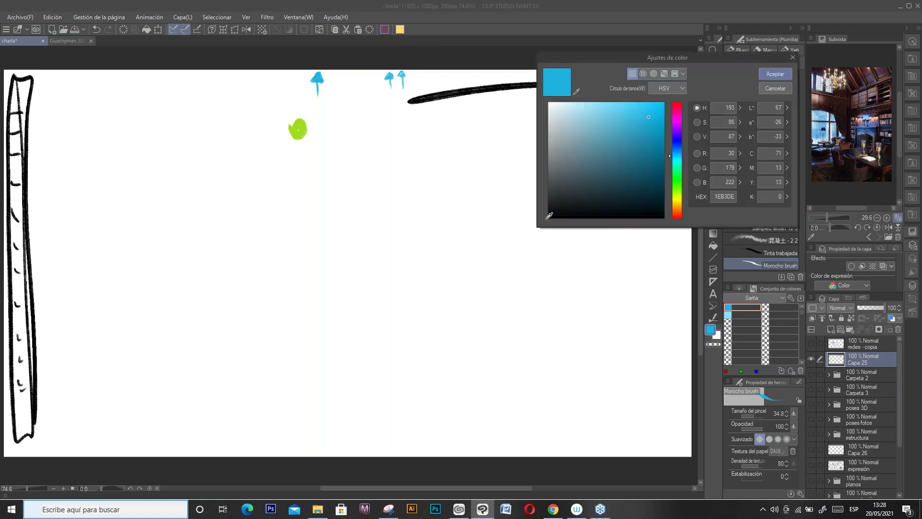
pyautogui.click(774, 68)
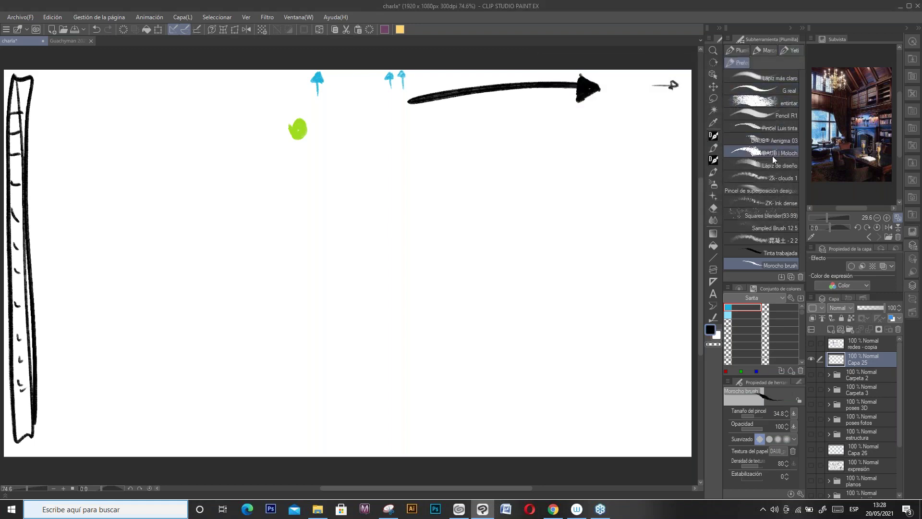
pyautogui.click(751, 76)
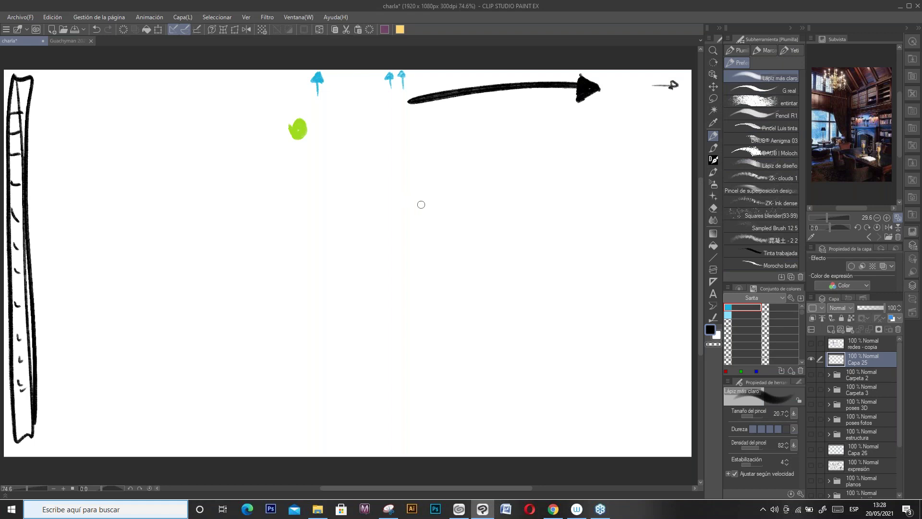
pyautogui.moveTo(166, 215)
pyautogui.mouseDown()
pyautogui.moveTo(223, 178)
pyautogui.moveTo(159, 172)
pyautogui.moveTo(196, 203)
pyautogui.moveTo(216, 153)
pyautogui.moveTo(163, 206)
pyautogui.moveTo(212, 159)
pyautogui.mouseUp()
pyautogui.moveTo(174, 180)
pyautogui.mouseDown()
pyautogui.moveTo(209, 200)
pyautogui.moveTo(203, 233)
pyautogui.moveTo(217, 215)
pyautogui.moveTo(239, 212)
pyautogui.moveTo(253, 231)
pyautogui.moveTo(243, 260)
pyautogui.moveTo(241, 253)
pyautogui.moveTo(267, 260)
pyautogui.mouseUp()
# Step: Set the brush size to 11.3 and sketch the figure's torso, arm and upper legs with hatched shading
pyautogui.click(750, 416)
pyautogui.moveTo(237, 264); pyautogui.dragTo(257, 290)
pyautogui.moveTo(252, 267); pyautogui.dragTo(265, 289)
pyautogui.moveTo(213, 182)
pyautogui.mouseDown()
pyautogui.moveTo(182, 209)
pyautogui.moveTo(198, 188)
pyautogui.moveTo(230, 240)
pyautogui.moveTo(245, 252)
pyautogui.mouseUp()
pyautogui.hotkey('ctrl', 'z')
pyautogui.moveTo(195, 222)
pyautogui.mouseDown()
pyautogui.moveTo(197, 287)
pyautogui.moveTo(219, 259)
pyautogui.moveTo(226, 288)
pyautogui.moveTo(243, 274)
pyautogui.mouseUp()
pyautogui.moveTo(197, 282); pyautogui.dragTo(205, 332)
pyautogui.moveTo(251, 292); pyautogui.dragTo(254, 323)
pyautogui.moveTo(215, 311)
pyautogui.mouseDown()
pyautogui.moveTo(247, 289)
pyautogui.moveTo(225, 310)
pyautogui.moveTo(217, 301)
pyautogui.mouseUp()
pyautogui.hotkey('ctrl', 'z')
pyautogui.moveTo(254, 284)
pyautogui.mouseDown()
pyautogui.moveTo(262, 302)
pyautogui.moveTo(271, 296)
pyautogui.mouseUp()
pyautogui.moveTo(265, 244)
pyautogui.mouseDown()
pyautogui.moveTo(276, 303)
pyautogui.moveTo(268, 311)
pyautogui.mouseUp()
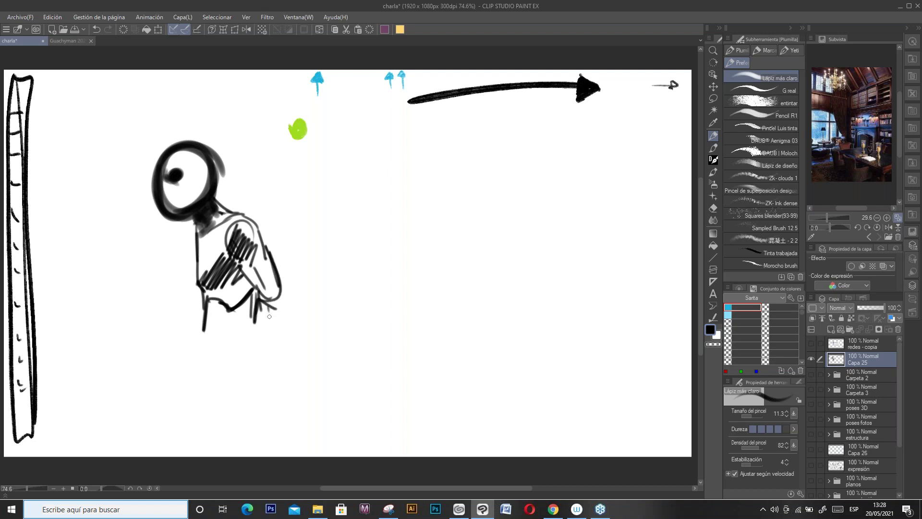
# Step: Draw a frowning eye with a heavy brow to the right of the figure using the G real brush at size 9.0
pyautogui.click(759, 95)
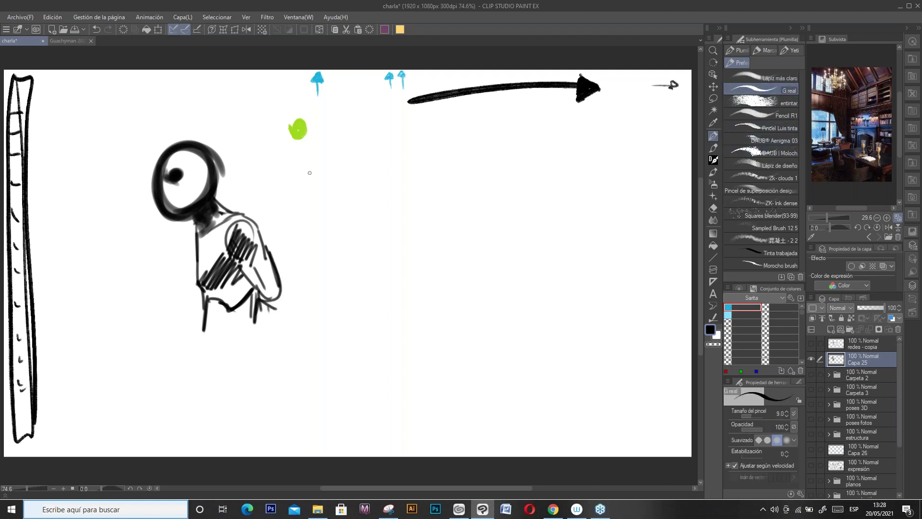
pyautogui.moveTo(316, 195)
pyautogui.mouseDown()
pyautogui.moveTo(321, 180)
pyautogui.moveTo(366, 208)
pyautogui.mouseUp()
pyautogui.moveTo(321, 182)
pyautogui.mouseDown()
pyautogui.moveTo(365, 205)
pyautogui.moveTo(338, 199)
pyautogui.moveTo(366, 211)
pyautogui.mouseUp()
pyautogui.moveTo(329, 188)
pyautogui.mouseDown()
pyautogui.moveTo(352, 203)
pyautogui.moveTo(375, 202)
pyautogui.mouseUp()
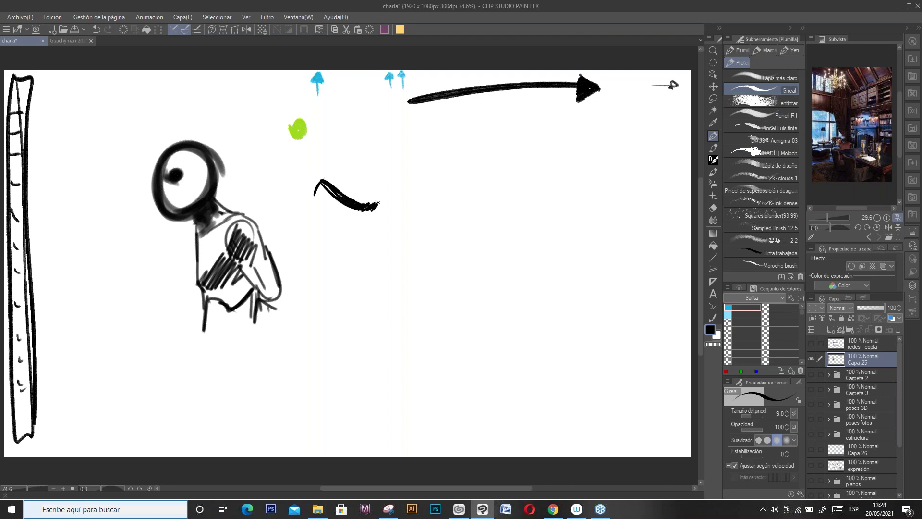
pyautogui.moveTo(356, 207); pyautogui.dragTo(346, 213)
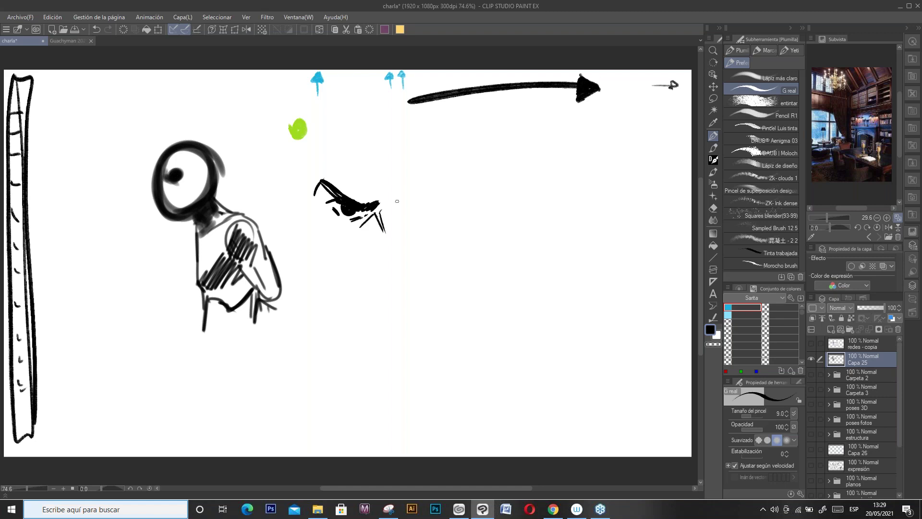
# Step: Enlarge the G real brush to 43.6 and add thick black strokes above, beside and below the eye
pyautogui.click(754, 417)
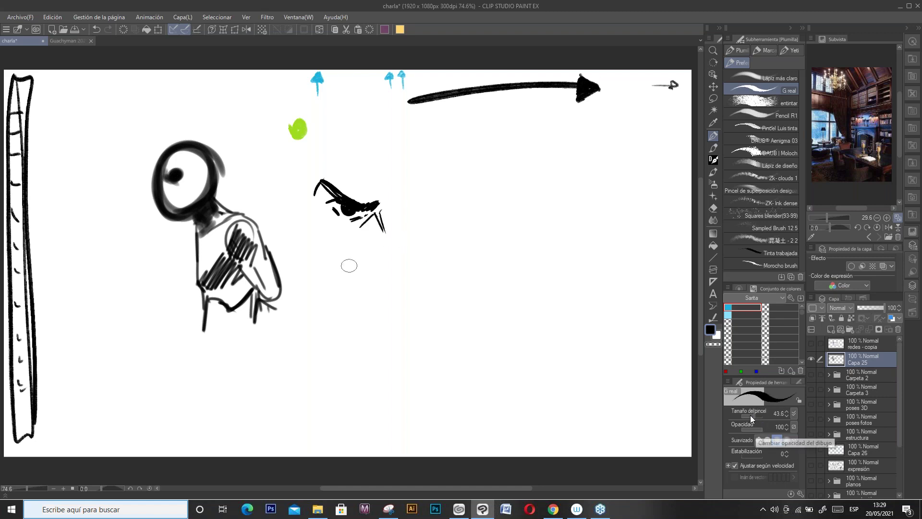
pyautogui.moveTo(302, 261)
pyautogui.mouseDown()
pyautogui.moveTo(326, 264)
pyautogui.moveTo(352, 287)
pyautogui.mouseUp()
pyautogui.moveTo(336, 255)
pyautogui.mouseDown()
pyautogui.moveTo(348, 277)
pyautogui.moveTo(367, 275)
pyautogui.mouseUp()
pyautogui.moveTo(303, 214)
pyautogui.mouseDown()
pyautogui.moveTo(285, 240)
pyautogui.moveTo(311, 171)
pyautogui.moveTo(288, 185)
pyautogui.moveTo(311, 158)
pyautogui.mouseUp()
pyautogui.click(749, 416)
# Step: Choose the entintar brush, try and undo test strokes, and reduce the brush size to 7.2
pyautogui.click(756, 105)
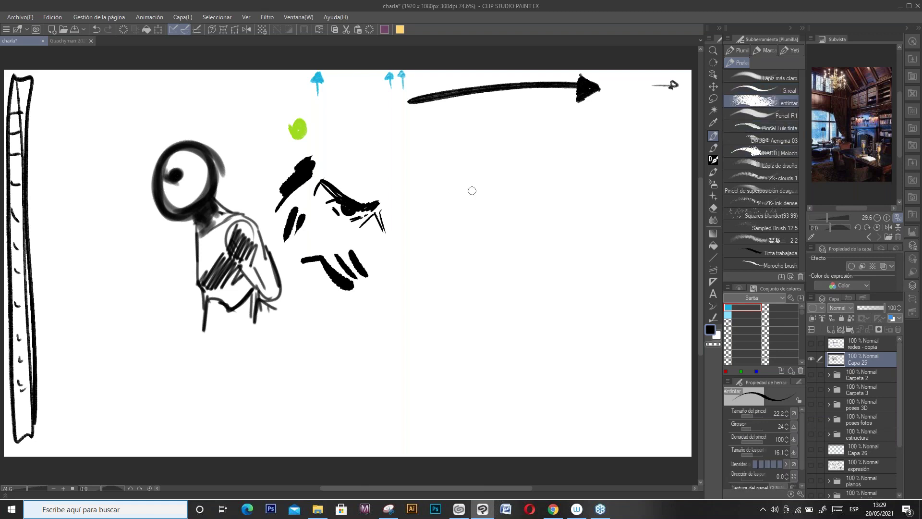
pyautogui.moveTo(440, 167); pyautogui.dragTo(446, 257)
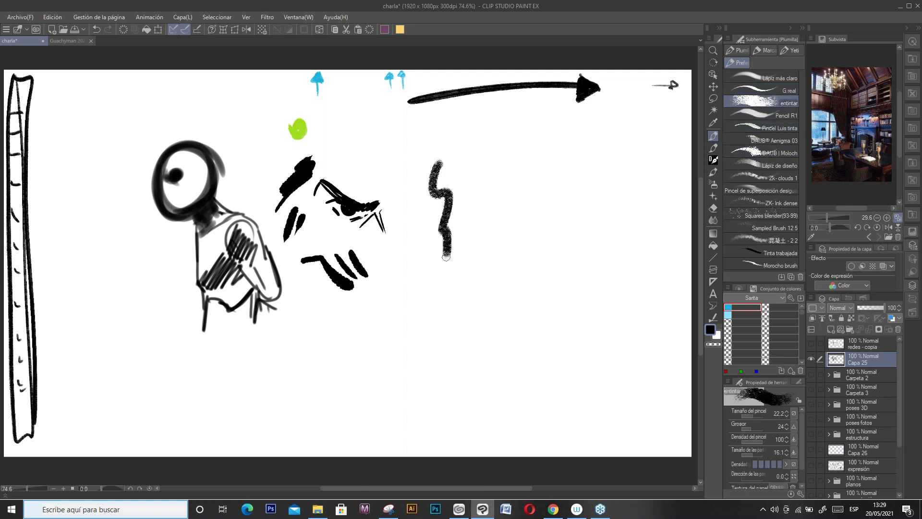
pyautogui.hotkey('ctrl', 'z')
pyautogui.moveTo(396, 167)
pyautogui.mouseDown()
pyautogui.moveTo(446, 192)
pyautogui.moveTo(401, 190)
pyautogui.mouseUp()
pyautogui.hotkey('ctrl', 'z')
pyautogui.click(741, 416)
# Step: Sketch a muscular figure's shaded head, shoulders and chest with the entintar brush, right of the eye drawing
pyautogui.moveTo(427, 184)
pyautogui.mouseDown()
pyautogui.moveTo(448, 174)
pyautogui.moveTo(443, 185)
pyautogui.moveTo(433, 173)
pyautogui.moveTo(438, 191)
pyautogui.moveTo(423, 186)
pyautogui.moveTo(422, 211)
pyautogui.mouseUp()
pyautogui.moveTo(450, 175)
pyautogui.mouseDown()
pyautogui.moveTo(457, 194)
pyautogui.moveTo(467, 177)
pyautogui.moveTo(480, 190)
pyautogui.mouseUp()
pyautogui.moveTo(417, 178)
pyautogui.mouseDown()
pyautogui.moveTo(403, 202)
pyautogui.moveTo(449, 206)
pyautogui.moveTo(444, 214)
pyautogui.moveTo(476, 192)
pyautogui.moveTo(504, 218)
pyautogui.moveTo(499, 212)
pyautogui.mouseUp()
pyautogui.moveTo(485, 192)
pyautogui.mouseDown()
pyautogui.moveTo(494, 216)
pyautogui.moveTo(469, 242)
pyautogui.mouseUp()
pyautogui.moveTo(456, 240)
pyautogui.mouseDown()
pyautogui.moveTo(473, 235)
pyautogui.moveTo(465, 241)
pyautogui.mouseUp()
pyautogui.moveTo(485, 222); pyautogui.dragTo(456, 238)
pyautogui.moveTo(402, 198)
pyautogui.mouseDown()
pyautogui.moveTo(388, 222)
pyautogui.moveTo(441, 240)
pyautogui.mouseUp()
pyautogui.moveTo(441, 243); pyautogui.dragTo(449, 222)
# Step: Draw the muscular figure's torso sides and waist, and fill the abdomen with hatched shadow
pyautogui.moveTo(411, 244); pyautogui.dragTo(435, 276)
pyautogui.moveTo(468, 246); pyautogui.dragTo(429, 259)
pyautogui.moveTo(465, 253)
pyautogui.mouseDown()
pyautogui.moveTo(430, 270)
pyautogui.moveTo(435, 263)
pyautogui.mouseUp()
pyautogui.moveTo(472, 256); pyautogui.dragTo(438, 273)
pyautogui.moveTo(472, 263); pyautogui.dragTo(445, 287)
pyautogui.moveTo(496, 221); pyautogui.dragTo(493, 269)
pyautogui.moveTo(423, 255)
pyautogui.mouseDown()
pyautogui.moveTo(430, 286)
pyautogui.moveTo(475, 280)
pyautogui.moveTo(457, 289)
pyautogui.mouseUp()
pyautogui.moveTo(447, 273)
pyautogui.mouseDown()
pyautogui.moveTo(428, 284)
pyautogui.moveTo(444, 292)
pyautogui.mouseUp()
pyautogui.moveTo(433, 294)
pyautogui.mouseDown()
pyautogui.moveTo(481, 288)
pyautogui.moveTo(421, 306)
pyautogui.mouseUp()
# Step: Add the muscular figure's extended, shaded arm with its hand, and the opposite forearm beside the waist
pyautogui.moveTo(503, 192)
pyautogui.mouseDown()
pyautogui.moveTo(529, 228)
pyautogui.moveTo(497, 245)
pyautogui.mouseUp()
pyautogui.moveTo(529, 208); pyautogui.dragTo(557, 239)
pyautogui.moveTo(507, 246); pyautogui.dragTo(558, 259)
pyautogui.moveTo(548, 222)
pyautogui.mouseDown()
pyautogui.moveTo(567, 233)
pyautogui.moveTo(568, 255)
pyautogui.moveTo(579, 220)
pyautogui.moveTo(581, 245)
pyautogui.mouseUp()
pyautogui.moveTo(580, 249); pyautogui.dragTo(579, 254)
pyautogui.moveTo(517, 242); pyautogui.dragTo(544, 249)
pyautogui.moveTo(521, 250)
pyautogui.mouseDown()
pyautogui.moveTo(553, 255)
pyautogui.moveTo(501, 231)
pyautogui.moveTo(499, 212)
pyautogui.mouseUp()
pyautogui.moveTo(407, 239)
pyautogui.mouseDown()
pyautogui.moveTo(399, 263)
pyautogui.moveTo(392, 258)
pyautogui.mouseUp()
pyautogui.moveTo(401, 269); pyautogui.dragTo(406, 263)
pyautogui.moveTo(410, 260); pyautogui.dragTo(406, 269)
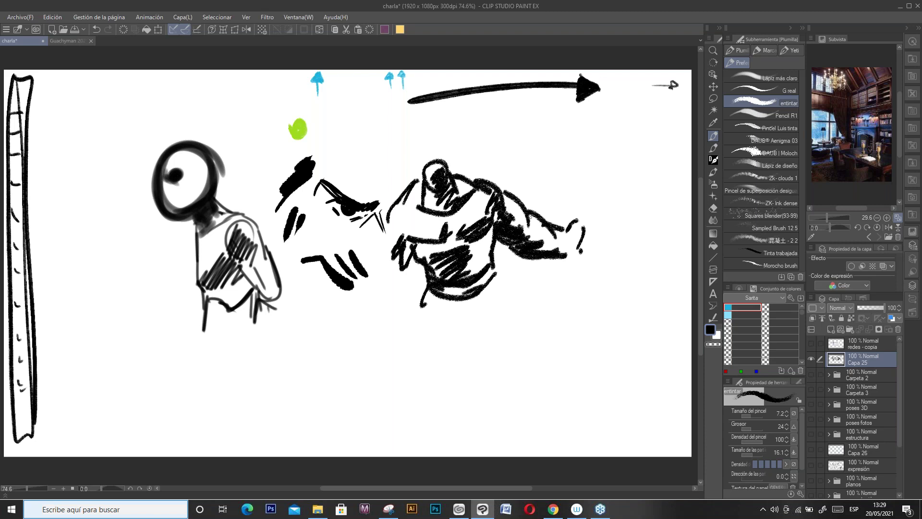
# Step: Outline an oval head near the canvas's lower centre with the Pencil R1 brush at size 9.0
pyautogui.click(754, 113)
pyautogui.moveTo(602, 160); pyautogui.dragTo(617, 146)
pyautogui.hotkey('ctrl', 'z')
pyautogui.click(752, 417)
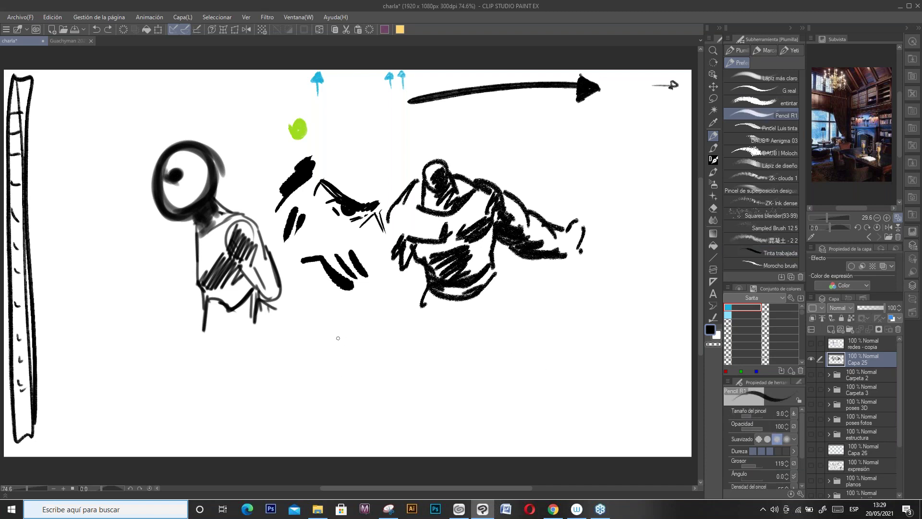
pyautogui.moveTo(326, 370)
pyautogui.mouseDown()
pyautogui.moveTo(320, 337)
pyautogui.moveTo(357, 308)
pyautogui.moveTo(382, 323)
pyautogui.moveTo(375, 397)
pyautogui.mouseUp()
pyautogui.moveTo(320, 348); pyautogui.dragTo(365, 400)
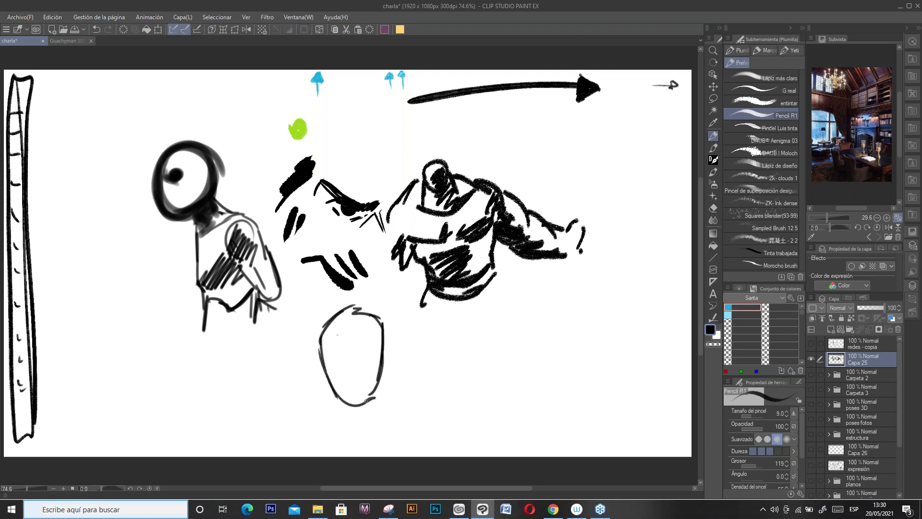
# Step: Shade the oval head's face in dark grey and define its eyes, nose and brows, alternating between painting and transparent colour
pyautogui.click(753, 416)
pyautogui.moveTo(339, 358)
pyautogui.mouseDown()
pyautogui.moveTo(329, 377)
pyautogui.moveTo(341, 355)
pyautogui.moveTo(375, 396)
pyautogui.moveTo(378, 346)
pyautogui.moveTo(326, 353)
pyautogui.moveTo(352, 376)
pyautogui.moveTo(338, 368)
pyautogui.moveTo(385, 362)
pyautogui.mouseUp()
pyautogui.press('c')
pyautogui.press('c')
pyautogui.moveTo(751, 416); pyautogui.dragTo(747, 416)
pyautogui.moveTo(377, 361); pyautogui.dragTo(358, 369)
pyautogui.press('c')
pyautogui.press('c')
# Step: Finish the head's hair, hatched neck and shoulders, and choose the Pincel Luis tinta brush
pyautogui.moveTo(372, 312)
pyautogui.mouseDown()
pyautogui.moveTo(388, 320)
pyautogui.moveTo(378, 417)
pyautogui.mouseUp()
pyautogui.moveTo(332, 390)
pyautogui.mouseDown()
pyautogui.moveTo(335, 414)
pyautogui.moveTo(348, 425)
pyautogui.moveTo(367, 398)
pyautogui.moveTo(365, 426)
pyautogui.moveTo(387, 409)
pyautogui.moveTo(429, 418)
pyautogui.mouseUp()
pyautogui.moveTo(331, 406)
pyautogui.mouseDown()
pyautogui.moveTo(282, 418)
pyautogui.moveTo(273, 432)
pyautogui.mouseUp()
pyautogui.moveTo(425, 418); pyautogui.dragTo(438, 442)
pyautogui.moveTo(423, 424)
pyautogui.mouseDown()
pyautogui.moveTo(424, 437)
pyautogui.moveTo(412, 429)
pyautogui.mouseUp()
pyautogui.click(758, 127)
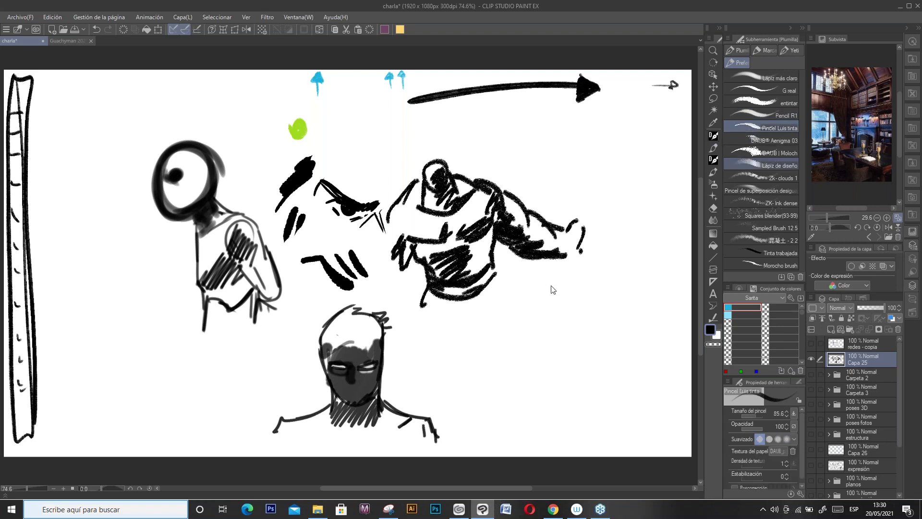
# Step: Turn on the layer colour effect for Capa 25 and change its layer colour from blue to red
pyautogui.click(890, 317)
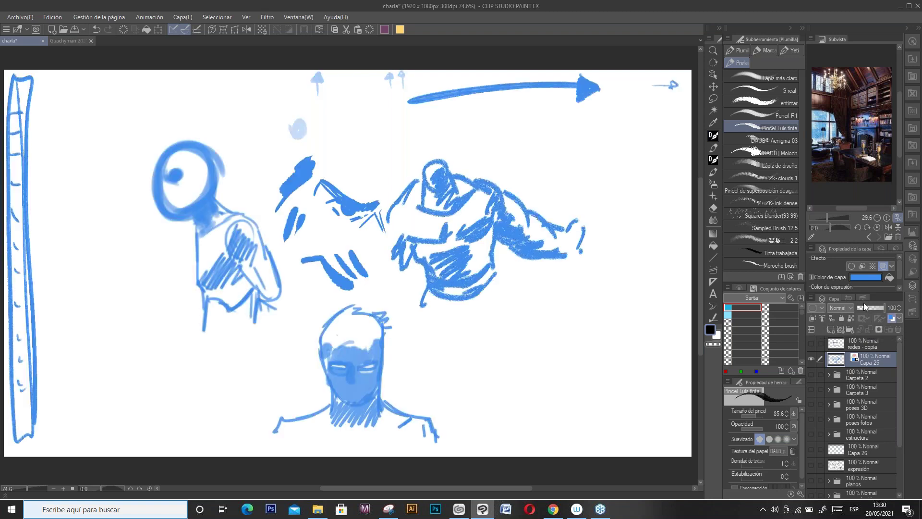
pyautogui.click(868, 278)
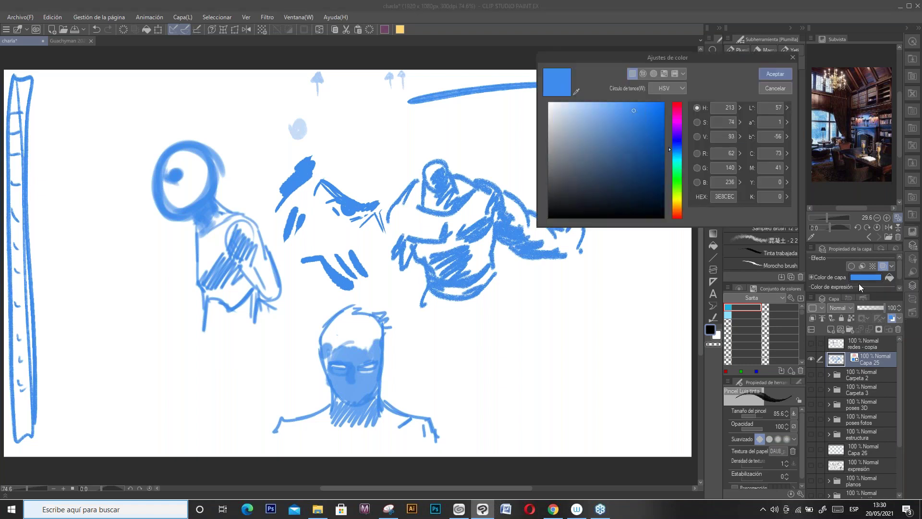
pyautogui.moveTo(673, 175); pyautogui.dragTo(670, 217)
pyautogui.click(647, 128)
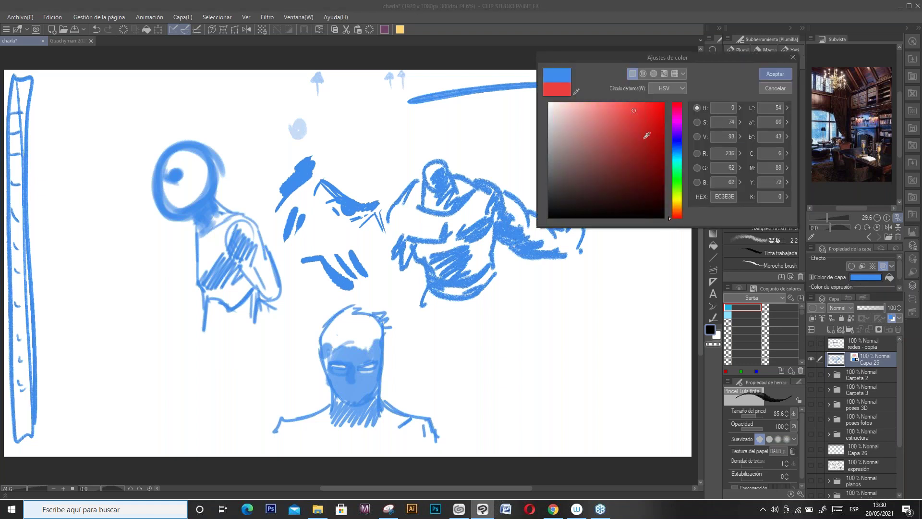
pyautogui.click(784, 75)
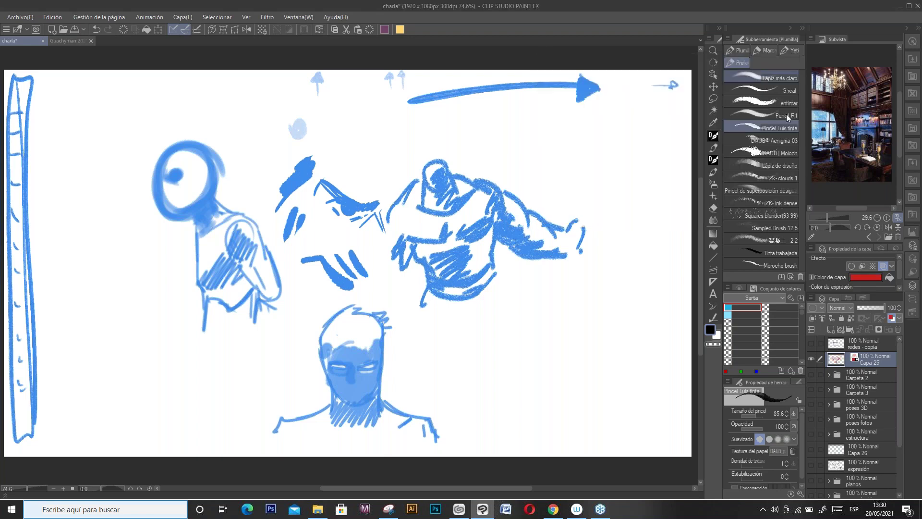
# Step: Toggle Capa 25's red layer colour effect off, on and off again to restore the original drawing colours
pyautogui.click(891, 319)
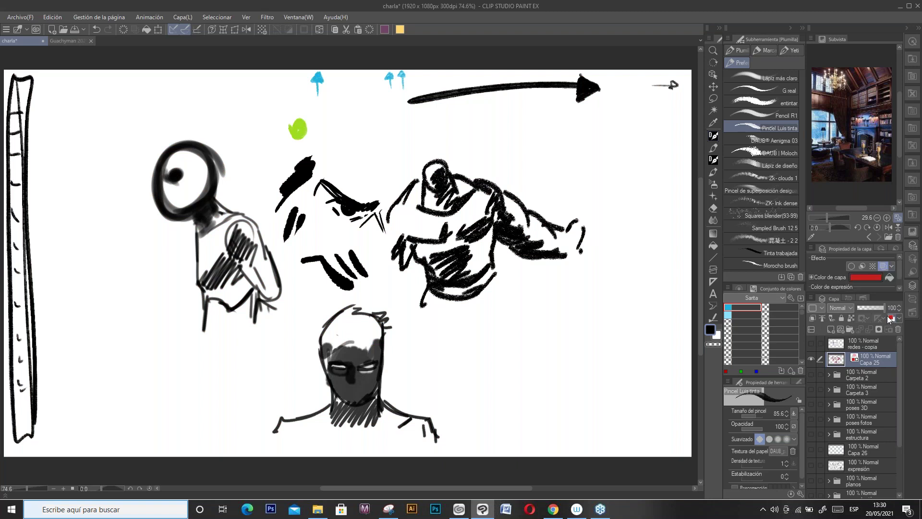
pyautogui.click(886, 315)
pyautogui.click(887, 319)
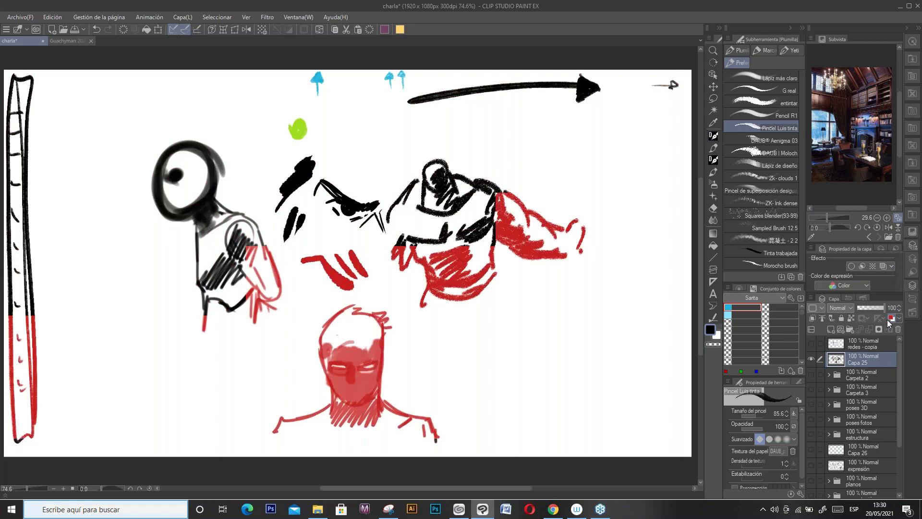
# Step: Give Capa 25 a blue layer colour at 26% opacity and add a layer above it with a dark red layer colour
pyautogui.click(887, 319)
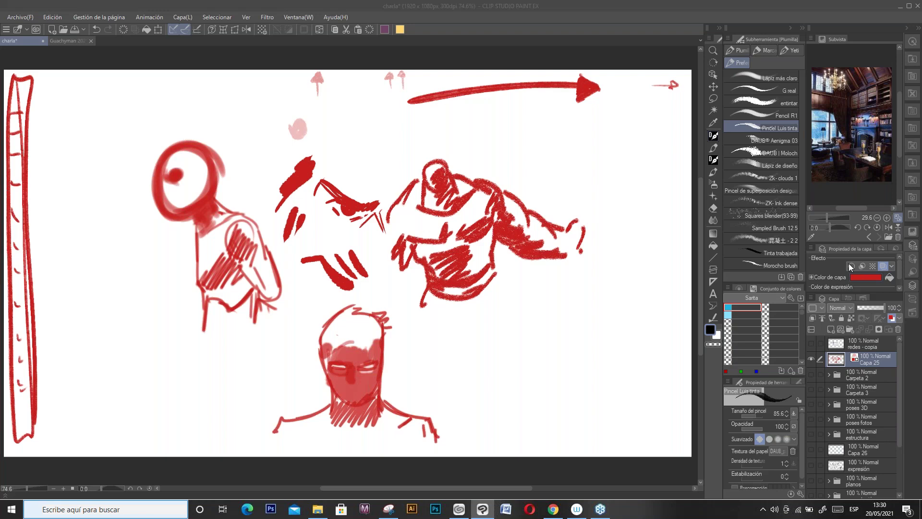
pyautogui.click(865, 277)
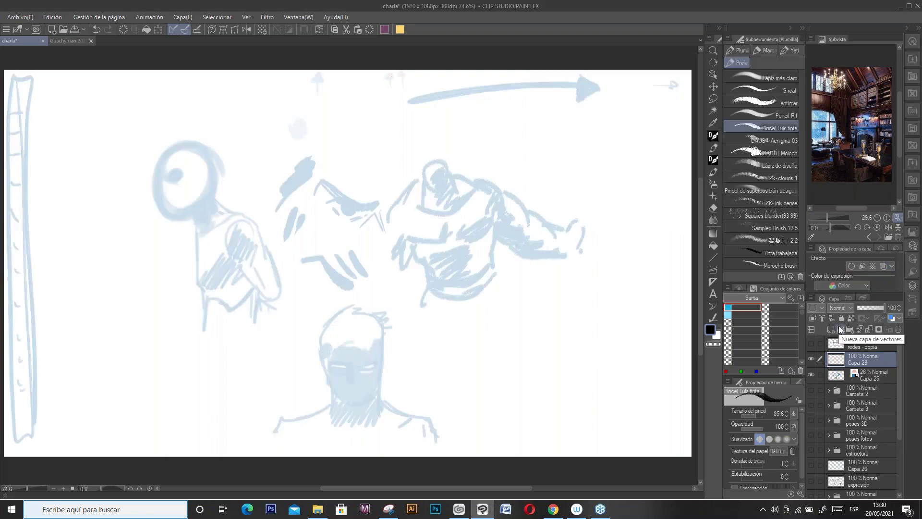
pyautogui.click(865, 277)
pyautogui.click(651, 140)
pyautogui.click(770, 74)
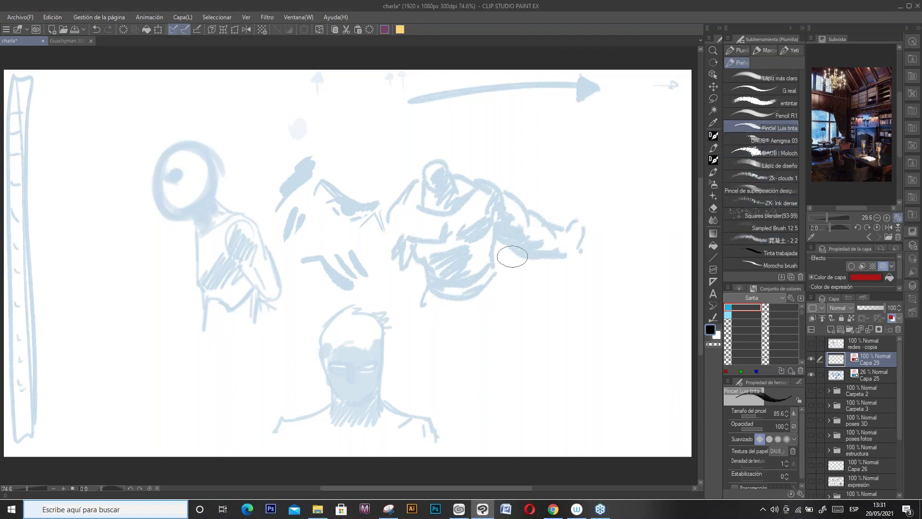
# Step: Try a test stroke by the oval head at brush size 14.1, undo it, and switch to the Pencil R1 brush
pyautogui.scroll(2, 405, 352)
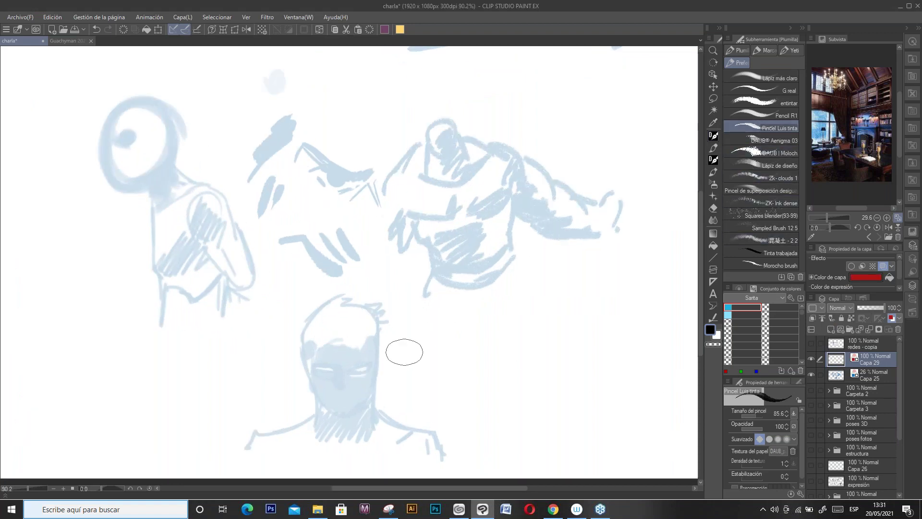
pyautogui.scroll(1, 405, 351)
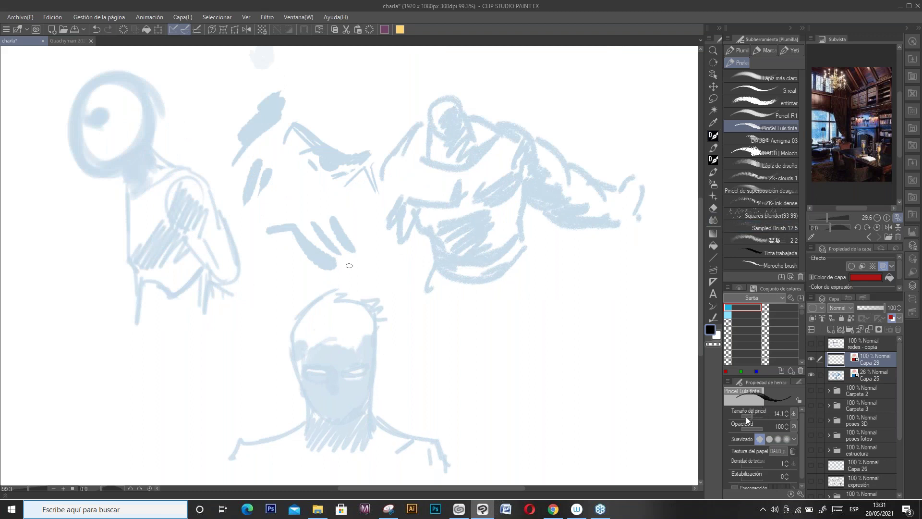
pyautogui.scroll(4, 372, 374)
pyautogui.moveTo(238, 331); pyautogui.dragTo(321, 234)
pyautogui.hotkey('ctrl', 'z')
pyautogui.moveTo(557, 324); pyautogui.dragTo(579, 302)
pyautogui.press(',')
# Step: Trace the oval head in red on Capa 29, drawing its spiky hair, face outline, ears, eyes, nose and jaw
pyautogui.moveTo(277, 271)
pyautogui.mouseDown()
pyautogui.moveTo(336, 226)
pyautogui.moveTo(363, 219)
pyautogui.moveTo(423, 238)
pyautogui.moveTo(455, 261)
pyautogui.moveTo(424, 295)
pyautogui.moveTo(415, 393)
pyautogui.mouseUp()
pyautogui.moveTo(261, 355)
pyautogui.mouseDown()
pyautogui.moveTo(283, 407)
pyautogui.moveTo(251, 299)
pyautogui.moveTo(324, 239)
pyautogui.mouseUp()
pyautogui.moveTo(293, 339)
pyautogui.mouseDown()
pyautogui.moveTo(350, 275)
pyautogui.moveTo(393, 275)
pyautogui.moveTo(408, 286)
pyautogui.mouseUp()
pyautogui.moveTo(364, 364)
pyautogui.mouseDown()
pyautogui.moveTo(400, 355)
pyautogui.moveTo(389, 371)
pyautogui.moveTo(399, 357)
pyautogui.mouseUp()
pyautogui.moveTo(507, 309); pyautogui.dragTo(563, 171)
pyautogui.moveTo(322, 252)
pyautogui.mouseDown()
pyautogui.moveTo(363, 262)
pyautogui.moveTo(326, 267)
pyautogui.moveTo(368, 301)
pyautogui.moveTo(379, 288)
pyautogui.mouseUp()
pyautogui.moveTo(322, 302); pyautogui.dragTo(367, 359)
pyautogui.moveTo(334, 329); pyautogui.dragTo(376, 367)
pyautogui.moveTo(446, 295)
pyautogui.mouseDown()
pyautogui.moveTo(428, 342)
pyautogui.moveTo(401, 368)
pyautogui.mouseUp()
pyautogui.moveTo(435, 329); pyautogui.dragTo(447, 372)
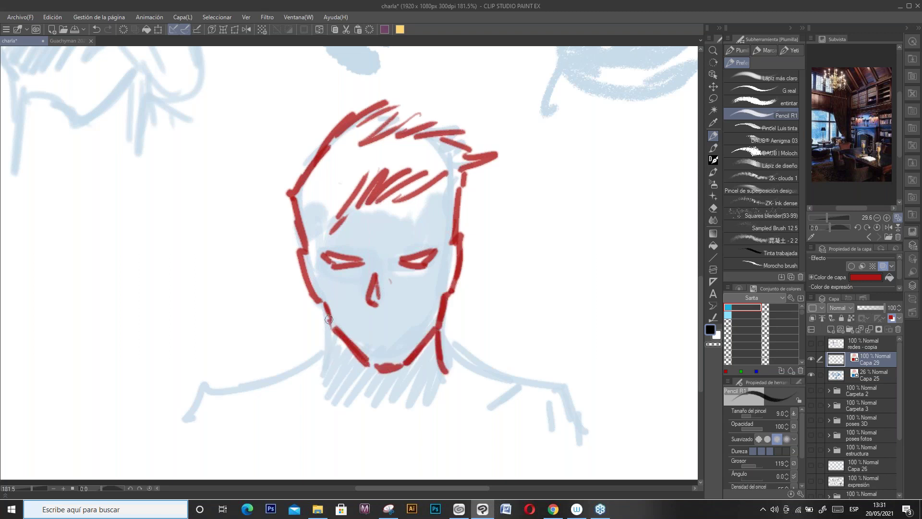
# Step: Draw the head's neck and sloping shoulders in red over the faded blue sketch
pyautogui.moveTo(328, 319); pyautogui.dragTo(331, 365)
pyautogui.moveTo(333, 364); pyautogui.dragTo(315, 380)
pyautogui.moveTo(331, 347)
pyautogui.mouseDown()
pyautogui.moveTo(269, 396)
pyautogui.moveTo(213, 416)
pyautogui.mouseUp()
pyautogui.moveTo(440, 344)
pyautogui.mouseDown()
pyautogui.moveTo(525, 395)
pyautogui.moveTo(559, 401)
pyautogui.mouseUp()
pyautogui.moveTo(578, 404); pyautogui.dragTo(594, 434)
pyautogui.moveTo(224, 408); pyautogui.dragTo(186, 454)
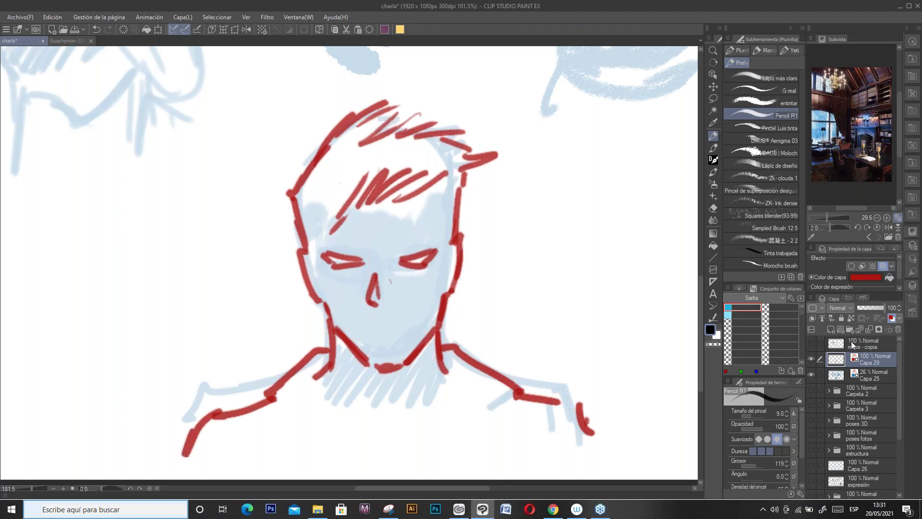
# Step: Add a layer above Capa 29, fade Capa 29 to 49% and Capa 25 to 19% opacity, and select the new layer
pyautogui.click(831, 329)
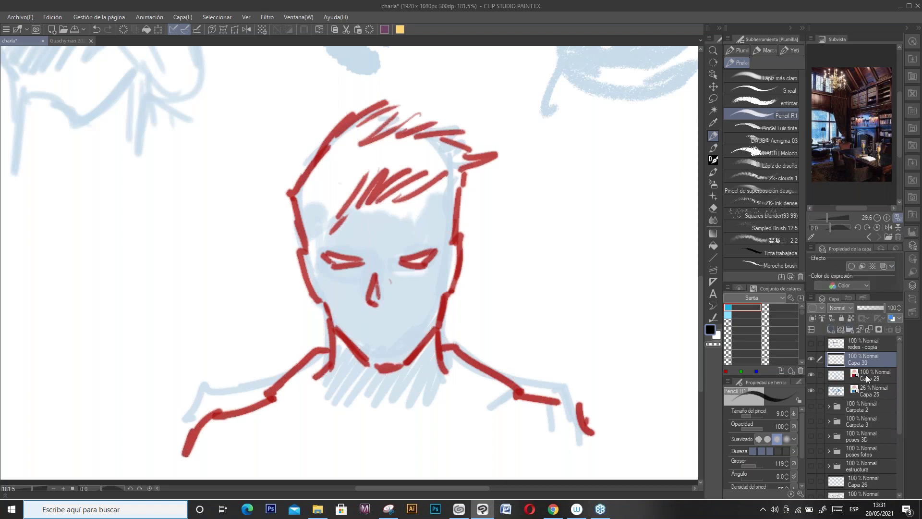
pyautogui.click(866, 374)
pyautogui.moveTo(870, 307); pyautogui.dragTo(861, 308)
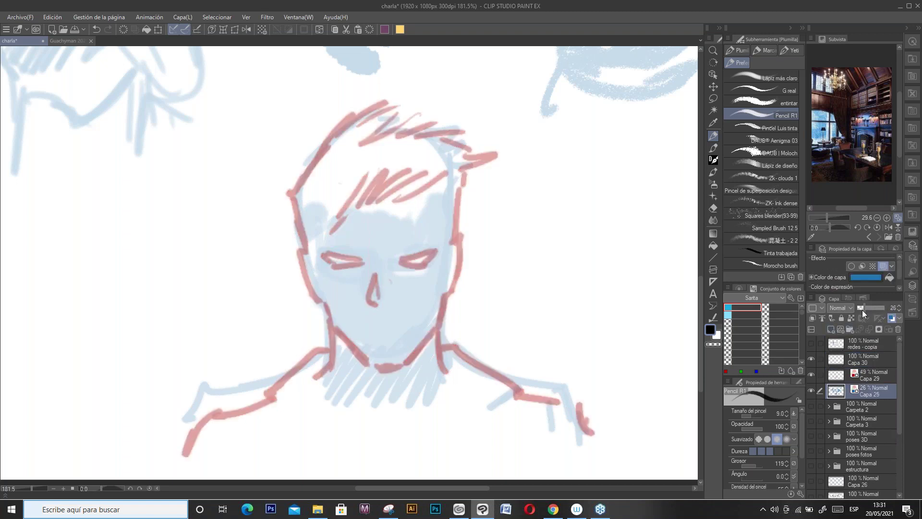
pyautogui.click(875, 362)
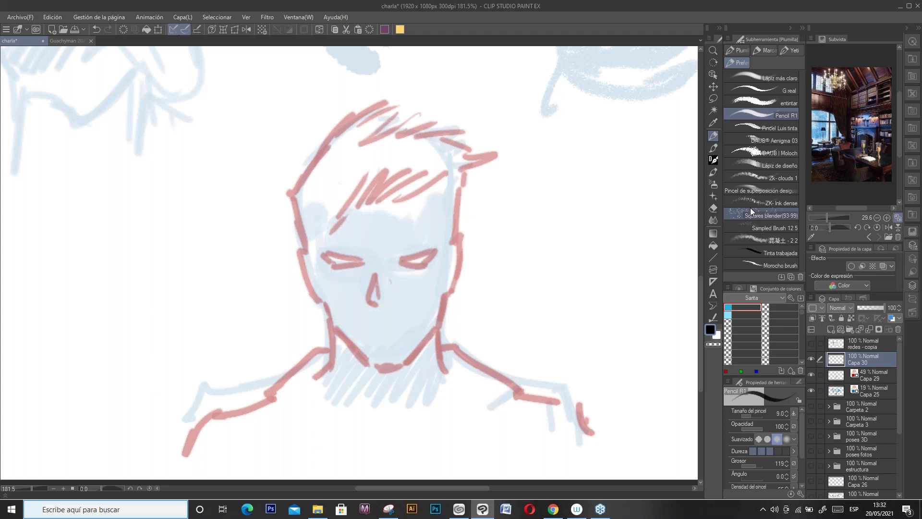
# Step: Ink the hair strands over the forehead and temple in black using Morocho brush, with the brush size reduced to 27.8
pyautogui.click(761, 263)
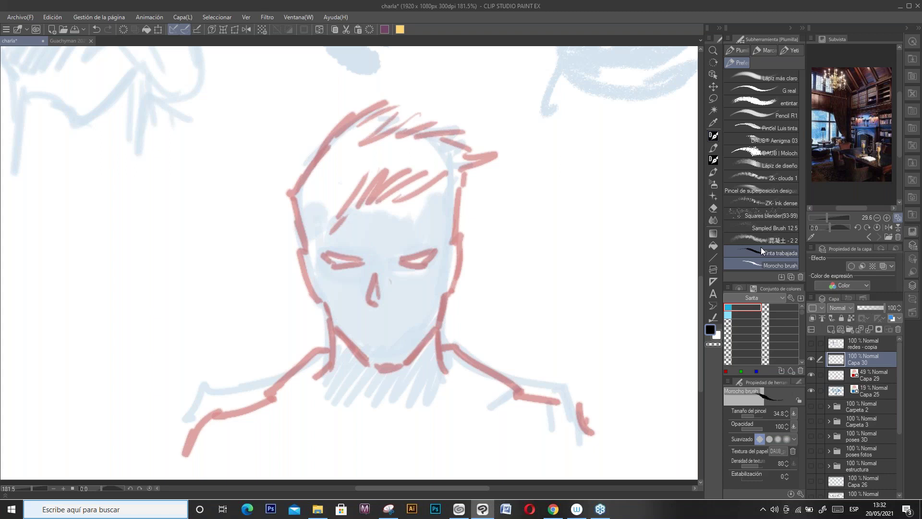
pyautogui.moveTo(340, 206)
pyautogui.mouseDown()
pyautogui.moveTo(358, 185)
pyautogui.moveTo(384, 178)
pyautogui.mouseUp()
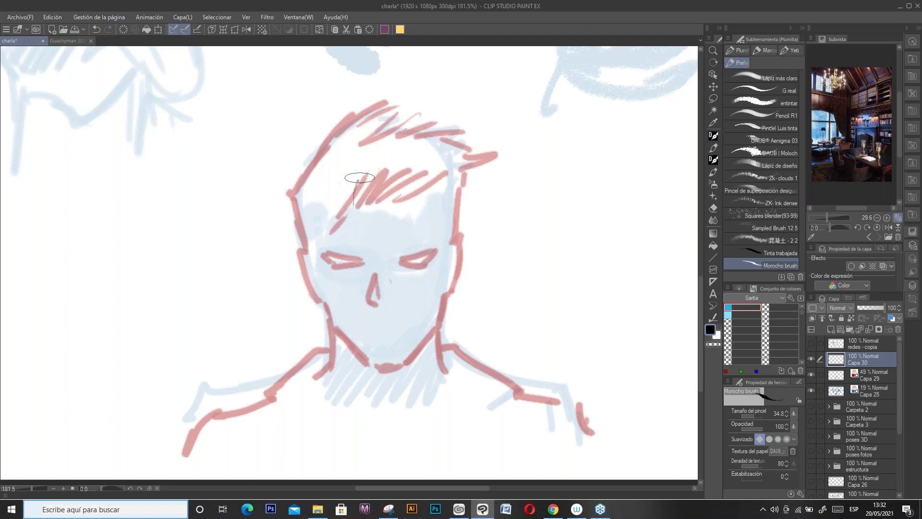
pyautogui.moveTo(352, 203)
pyautogui.mouseDown()
pyautogui.moveTo(364, 164)
pyautogui.moveTo(379, 152)
pyautogui.mouseUp()
pyautogui.moveTo(361, 201); pyautogui.dragTo(384, 158)
pyautogui.moveTo(753, 416); pyautogui.dragTo(751, 416)
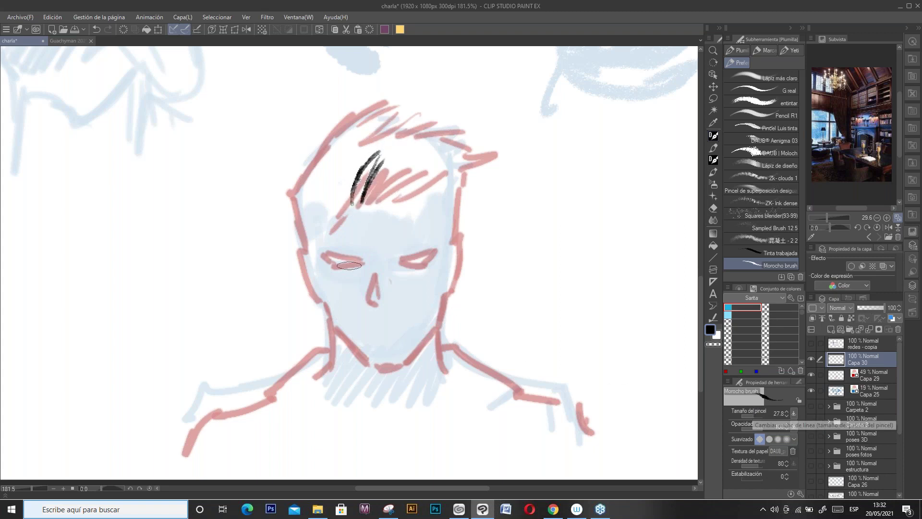
pyautogui.moveTo(370, 200); pyautogui.dragTo(397, 165)
pyautogui.moveTo(379, 200)
pyautogui.mouseDown()
pyautogui.moveTo(407, 168)
pyautogui.moveTo(434, 169)
pyautogui.mouseUp()
pyautogui.moveTo(396, 201); pyautogui.dragTo(442, 169)
pyautogui.moveTo(348, 203)
pyautogui.mouseDown()
pyautogui.moveTo(316, 198)
pyautogui.moveTo(330, 209)
pyautogui.moveTo(316, 216)
pyautogui.moveTo(333, 214)
pyautogui.moveTo(312, 233)
pyautogui.moveTo(336, 219)
pyautogui.moveTo(316, 259)
pyautogui.mouseUp()
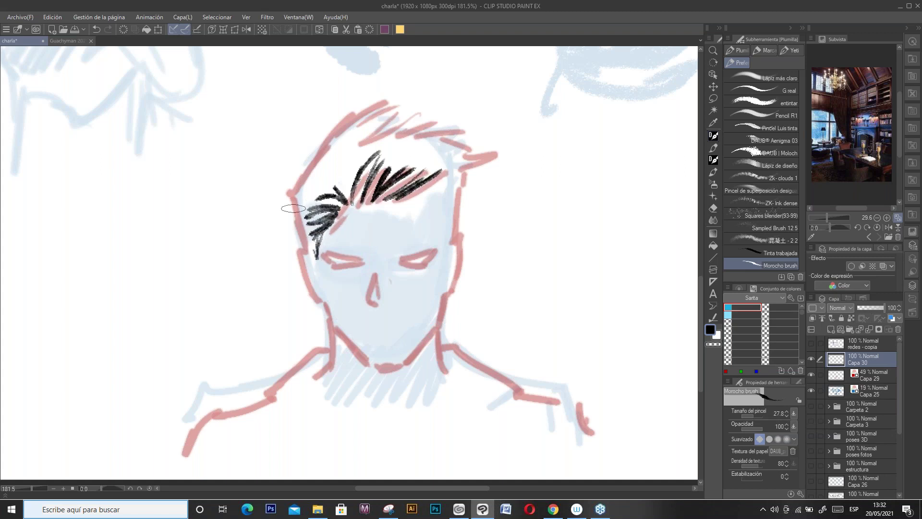
# Step: Ink the upper head outline and spiky hair in black, extending the strokes down the side of the face
pyautogui.moveTo(289, 200)
pyautogui.mouseDown()
pyautogui.moveTo(307, 257)
pyautogui.moveTo(300, 187)
pyautogui.moveTo(348, 115)
pyautogui.mouseUp()
pyautogui.moveTo(317, 159)
pyautogui.mouseDown()
pyautogui.moveTo(358, 109)
pyautogui.moveTo(387, 102)
pyautogui.moveTo(361, 141)
pyautogui.mouseUp()
pyautogui.moveTo(403, 115)
pyautogui.mouseDown()
pyautogui.moveTo(360, 143)
pyautogui.moveTo(342, 172)
pyautogui.mouseUp()
pyautogui.moveTo(398, 126); pyautogui.dragTo(422, 106)
pyautogui.moveTo(406, 126)
pyautogui.mouseDown()
pyautogui.moveTo(440, 120)
pyautogui.moveTo(416, 130)
pyautogui.moveTo(473, 131)
pyautogui.moveTo(471, 144)
pyautogui.moveTo(490, 146)
pyautogui.moveTo(468, 164)
pyautogui.moveTo(458, 215)
pyautogui.moveTo(441, 196)
pyautogui.moveTo(436, 216)
pyautogui.mouseUp()
pyautogui.moveTo(444, 208)
pyautogui.mouseDown()
pyautogui.moveTo(449, 255)
pyautogui.moveTo(450, 236)
pyautogui.mouseUp()
# Step: Ink the eyes, brows and nose and fill the middle of the face with heavy black shadow
pyautogui.moveTo(401, 260)
pyautogui.mouseDown()
pyautogui.moveTo(435, 250)
pyautogui.moveTo(400, 262)
pyautogui.moveTo(425, 267)
pyautogui.mouseUp()
pyautogui.moveTo(404, 267)
pyautogui.mouseDown()
pyautogui.moveTo(432, 261)
pyautogui.moveTo(410, 266)
pyautogui.moveTo(422, 265)
pyautogui.mouseUp()
pyautogui.moveTo(342, 257)
pyautogui.mouseDown()
pyautogui.moveTo(321, 253)
pyautogui.moveTo(361, 264)
pyautogui.moveTo(365, 303)
pyautogui.moveTo(378, 302)
pyautogui.mouseUp()
pyautogui.moveTo(378, 301)
pyautogui.mouseDown()
pyautogui.moveTo(374, 279)
pyautogui.moveTo(330, 253)
pyautogui.moveTo(403, 254)
pyautogui.mouseUp()
pyautogui.moveTo(339, 246)
pyautogui.mouseDown()
pyautogui.moveTo(372, 248)
pyautogui.moveTo(362, 243)
pyautogui.moveTo(367, 219)
pyautogui.moveTo(356, 239)
pyautogui.moveTo(383, 225)
pyautogui.moveTo(367, 242)
pyautogui.moveTo(395, 220)
pyautogui.moveTo(380, 253)
pyautogui.moveTo(429, 248)
pyautogui.moveTo(413, 223)
pyautogui.mouseUp()
pyautogui.moveTo(377, 262); pyautogui.dragTo(379, 303)
# Step: Ink the ears, jaw, hatched neck and shoulders in black, adding hatching at the side of the forehead
pyautogui.moveTo(452, 241)
pyautogui.mouseDown()
pyautogui.moveTo(462, 268)
pyautogui.moveTo(453, 292)
pyautogui.mouseUp()
pyautogui.moveTo(300, 254)
pyautogui.mouseDown()
pyautogui.moveTo(315, 299)
pyautogui.moveTo(331, 303)
pyautogui.moveTo(323, 299)
pyautogui.moveTo(380, 366)
pyautogui.mouseUp()
pyautogui.moveTo(446, 303)
pyautogui.mouseDown()
pyautogui.moveTo(424, 346)
pyautogui.moveTo(376, 366)
pyautogui.mouseUp()
pyautogui.moveTo(446, 222); pyautogui.dragTo(413, 235)
pyautogui.moveTo(435, 203)
pyautogui.mouseDown()
pyautogui.moveTo(398, 245)
pyautogui.moveTo(431, 276)
pyautogui.moveTo(418, 290)
pyautogui.moveTo(403, 295)
pyautogui.moveTo(384, 283)
pyautogui.moveTo(394, 271)
pyautogui.moveTo(334, 269)
pyautogui.moveTo(338, 288)
pyautogui.moveTo(341, 272)
pyautogui.moveTo(369, 298)
pyautogui.moveTo(345, 311)
pyautogui.moveTo(361, 328)
pyautogui.moveTo(353, 318)
pyautogui.moveTo(364, 322)
pyautogui.moveTo(397, 288)
pyautogui.moveTo(409, 318)
pyautogui.moveTo(420, 307)
pyautogui.moveTo(414, 331)
pyautogui.moveTo(408, 325)
pyautogui.moveTo(370, 356)
pyautogui.moveTo(358, 336)
pyautogui.moveTo(377, 356)
pyautogui.moveTo(428, 327)
pyautogui.moveTo(403, 351)
pyautogui.moveTo(357, 342)
pyautogui.moveTo(369, 408)
pyautogui.moveTo(383, 407)
pyautogui.moveTo(439, 340)
pyautogui.moveTo(442, 361)
pyautogui.moveTo(586, 409)
pyautogui.mouseUp()
pyautogui.moveTo(583, 419); pyautogui.dragTo(586, 426)
pyautogui.moveTo(332, 328)
pyautogui.mouseDown()
pyautogui.moveTo(312, 360)
pyautogui.moveTo(259, 400)
pyautogui.moveTo(192, 421)
pyautogui.moveTo(184, 432)
pyautogui.mouseUp()
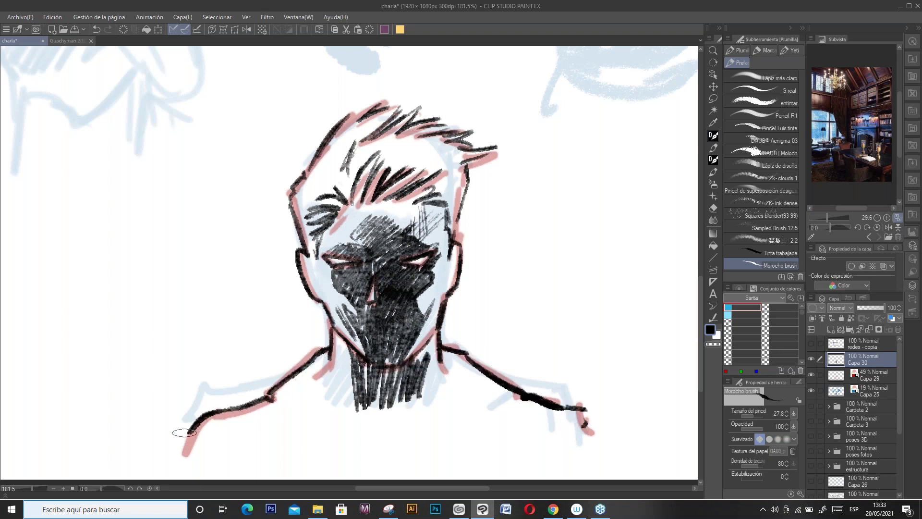
# Step: Add a blank layer above Capa 30 and hide Capa 30, Capa 29 and Capa 25 to clear the page
pyautogui.scroll(-5, 480, 350)
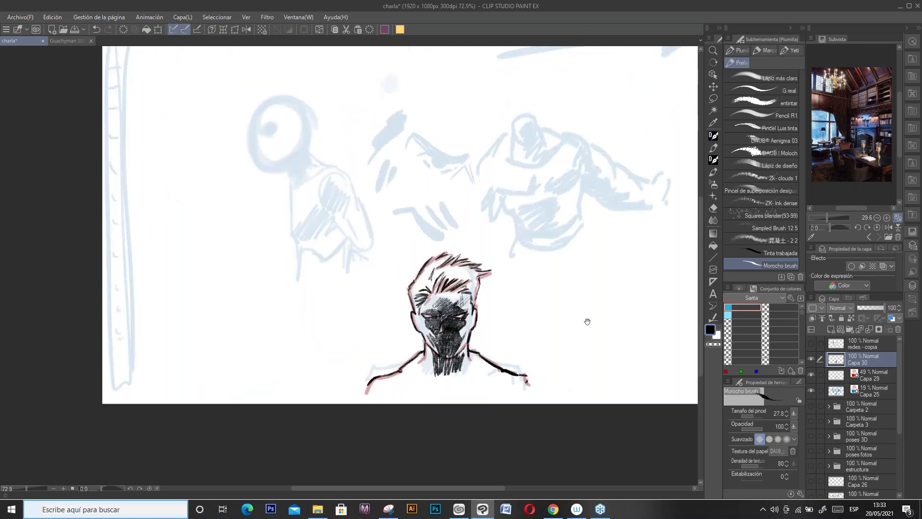
pyautogui.moveTo(585, 319); pyautogui.dragTo(528, 255)
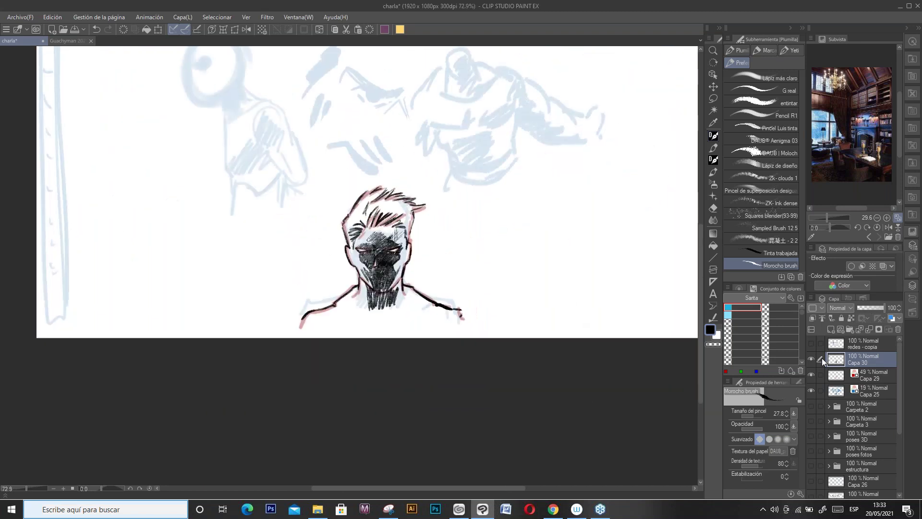
pyautogui.click(839, 329)
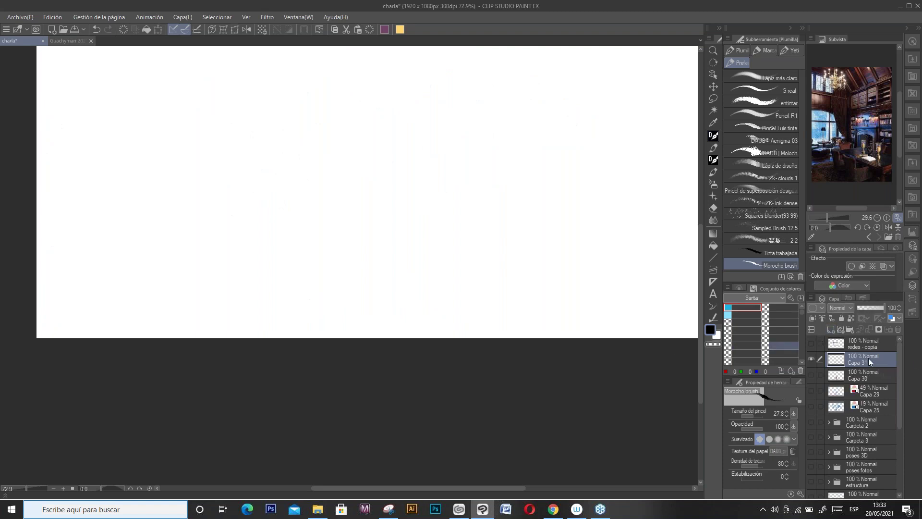
pyautogui.moveTo(511, 249)
pyautogui.mouseDown()
pyautogui.moveTo(494, 375)
pyautogui.moveTo(508, 324)
pyautogui.mouseUp()
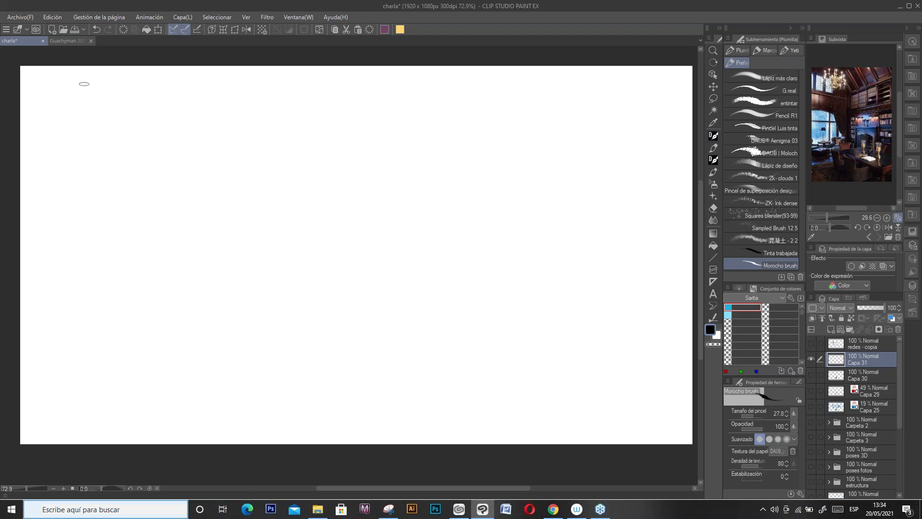
# Step: Handwrite the heading "COPIAR DE LA REALIDAD" along the top of the page and underline it
pyautogui.moveTo(93, 80); pyautogui.dragTo(118, 97)
pyautogui.moveTo(124, 96); pyautogui.dragTo(135, 95)
pyautogui.moveTo(126, 91); pyautogui.dragTo(166, 94)
pyautogui.moveTo(181, 80); pyautogui.dragTo(187, 90)
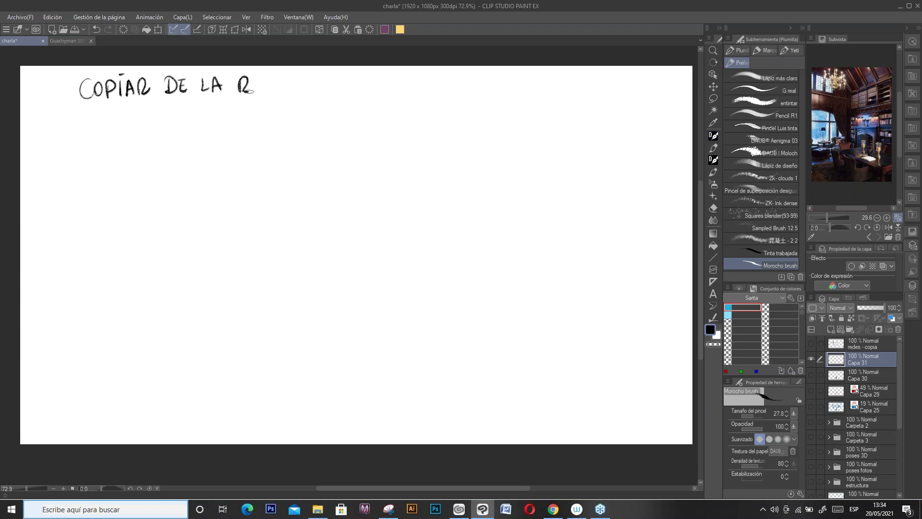
pyautogui.moveTo(249, 87); pyautogui.dragTo(257, 87)
pyautogui.moveTo(263, 93); pyautogui.dragTo(275, 89)
pyautogui.moveTo(280, 93); pyautogui.dragTo(290, 92)
pyautogui.moveTo(295, 80)
pyautogui.mouseDown()
pyautogui.moveTo(295, 92)
pyautogui.moveTo(347, 87)
pyautogui.mouseUp()
pyautogui.click(295, 74)
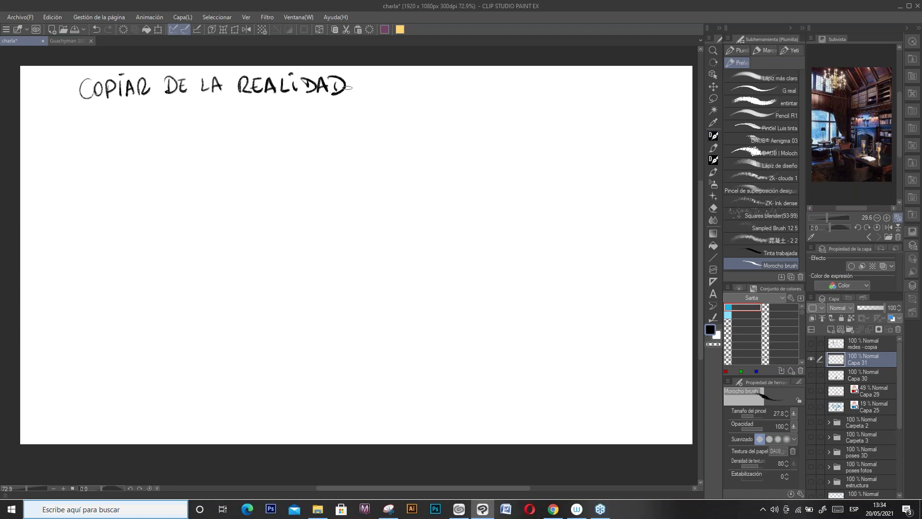
pyautogui.moveTo(73, 107); pyautogui.dragTo(339, 101)
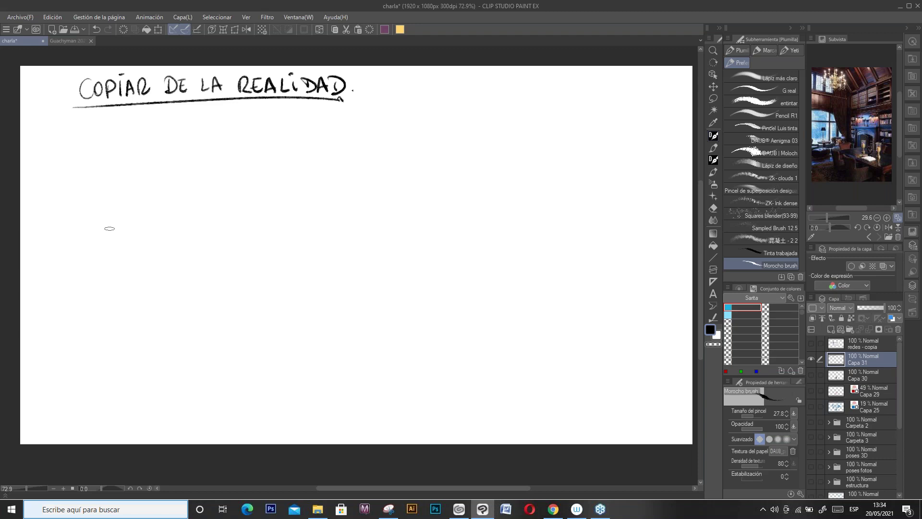
# Step: Sketch a tilted book below the heading, cleaning up its lines with transparent colour and redrawing the spine and top edge
pyautogui.moveTo(211, 234); pyautogui.dragTo(214, 281)
pyautogui.moveTo(119, 265)
pyautogui.mouseDown()
pyautogui.moveTo(154, 335)
pyautogui.moveTo(112, 253)
pyautogui.moveTo(160, 237)
pyautogui.mouseUp()
pyautogui.moveTo(169, 239); pyautogui.dragTo(220, 319)
pyautogui.moveTo(155, 337); pyautogui.dragTo(214, 326)
pyautogui.moveTo(126, 259); pyautogui.dragTo(168, 249)
pyautogui.moveTo(139, 272); pyautogui.dragTo(167, 265)
pyautogui.moveTo(148, 286); pyautogui.dragTo(185, 278)
pyautogui.moveTo(168, 309); pyautogui.dragTo(191, 303)
pyautogui.moveTo(110, 255); pyautogui.dragTo(157, 345)
pyautogui.moveTo(144, 309)
pyautogui.mouseDown()
pyautogui.moveTo(158, 255)
pyautogui.moveTo(143, 261)
pyautogui.moveTo(130, 251)
pyautogui.moveTo(165, 248)
pyautogui.moveTo(140, 254)
pyautogui.moveTo(133, 278)
pyautogui.moveTo(139, 285)
pyautogui.moveTo(183, 275)
pyautogui.moveTo(182, 309)
pyautogui.mouseUp()
pyautogui.press('c')
pyautogui.press('c')
pyautogui.moveTo(119, 247)
pyautogui.mouseDown()
pyautogui.moveTo(120, 284)
pyautogui.moveTo(147, 337)
pyautogui.mouseUp()
pyautogui.moveTo(114, 247); pyautogui.dragTo(144, 243)
# Step: Sketch a tall cylinder with a ringed base and stepped cap, and an obelisk-like outline on a rectangular base beside it
pyautogui.moveTo(304, 198); pyautogui.dragTo(316, 321)
pyautogui.moveTo(325, 188); pyautogui.dragTo(340, 325)
pyautogui.moveTo(325, 190)
pyautogui.mouseDown()
pyautogui.moveTo(340, 326)
pyautogui.moveTo(330, 189)
pyautogui.moveTo(305, 182)
pyautogui.moveTo(326, 181)
pyautogui.moveTo(327, 193)
pyautogui.mouseUp()
pyautogui.moveTo(315, 331); pyautogui.dragTo(344, 331)
pyautogui.moveTo(312, 318); pyautogui.dragTo(340, 316)
pyautogui.moveTo(304, 194)
pyautogui.mouseDown()
pyautogui.moveTo(329, 194)
pyautogui.moveTo(338, 303)
pyautogui.moveTo(315, 318)
pyautogui.moveTo(345, 331)
pyautogui.moveTo(346, 342)
pyautogui.mouseUp()
pyautogui.moveTo(318, 185); pyautogui.dragTo(329, 181)
pyautogui.moveTo(302, 191); pyautogui.dragTo(322, 188)
pyautogui.moveTo(308, 182)
pyautogui.mouseDown()
pyautogui.moveTo(308, 165)
pyautogui.moveTo(307, 188)
pyautogui.mouseUp()
pyautogui.moveTo(315, 166); pyautogui.dragTo(322, 185)
pyautogui.moveTo(303, 169)
pyautogui.mouseDown()
pyautogui.moveTo(322, 172)
pyautogui.moveTo(321, 183)
pyautogui.moveTo(312, 182)
pyautogui.moveTo(337, 284)
pyautogui.mouseUp()
pyautogui.moveTo(311, 232); pyautogui.dragTo(318, 315)
pyautogui.moveTo(315, 314); pyautogui.dragTo(302, 192)
pyautogui.moveTo(384, 150)
pyautogui.mouseDown()
pyautogui.moveTo(384, 296)
pyautogui.moveTo(419, 278)
pyautogui.moveTo(396, 161)
pyautogui.moveTo(385, 152)
pyautogui.mouseUp()
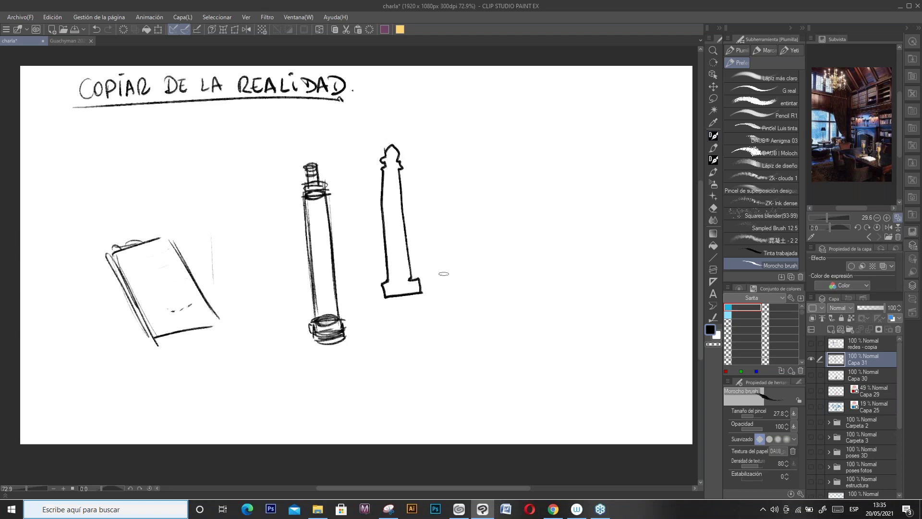
# Step: Sketch a foreshortened running figure beside the obelisk, building up the head, torso, bent front arm and legs
pyautogui.moveTo(489, 218)
pyautogui.mouseDown()
pyautogui.moveTo(480, 197)
pyautogui.moveTo(484, 233)
pyautogui.moveTo(482, 206)
pyautogui.moveTo(489, 235)
pyautogui.moveTo(487, 219)
pyautogui.moveTo(494, 224)
pyautogui.moveTo(475, 229)
pyautogui.moveTo(486, 239)
pyautogui.moveTo(476, 218)
pyautogui.moveTo(501, 202)
pyautogui.moveTo(524, 203)
pyautogui.moveTo(502, 254)
pyautogui.moveTo(455, 243)
pyautogui.moveTo(460, 269)
pyautogui.moveTo(452, 281)
pyautogui.moveTo(485, 279)
pyautogui.moveTo(478, 287)
pyautogui.moveTo(500, 287)
pyautogui.mouseUp()
pyautogui.moveTo(516, 233); pyautogui.dragTo(509, 258)
pyautogui.click(479, 261)
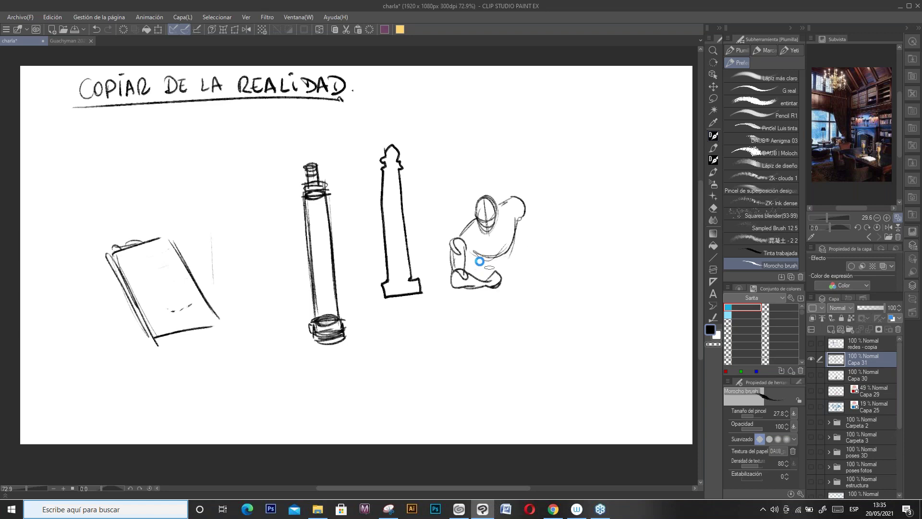
pyautogui.moveTo(462, 251); pyautogui.dragTo(489, 271)
pyautogui.moveTo(465, 254); pyautogui.dragTo(492, 275)
pyautogui.moveTo(515, 239)
pyautogui.mouseDown()
pyautogui.moveTo(504, 292)
pyautogui.moveTo(476, 294)
pyautogui.moveTo(494, 317)
pyautogui.mouseUp()
pyautogui.moveTo(515, 266)
pyautogui.mouseDown()
pyautogui.moveTo(516, 310)
pyautogui.moveTo(504, 325)
pyautogui.mouseUp()
pyautogui.moveTo(488, 295)
pyautogui.mouseDown()
pyautogui.moveTo(502, 333)
pyautogui.moveTo(490, 314)
pyautogui.moveTo(493, 348)
pyautogui.mouseUp()
pyautogui.moveTo(510, 317)
pyautogui.mouseDown()
pyautogui.moveTo(494, 372)
pyautogui.moveTo(502, 387)
pyautogui.mouseUp()
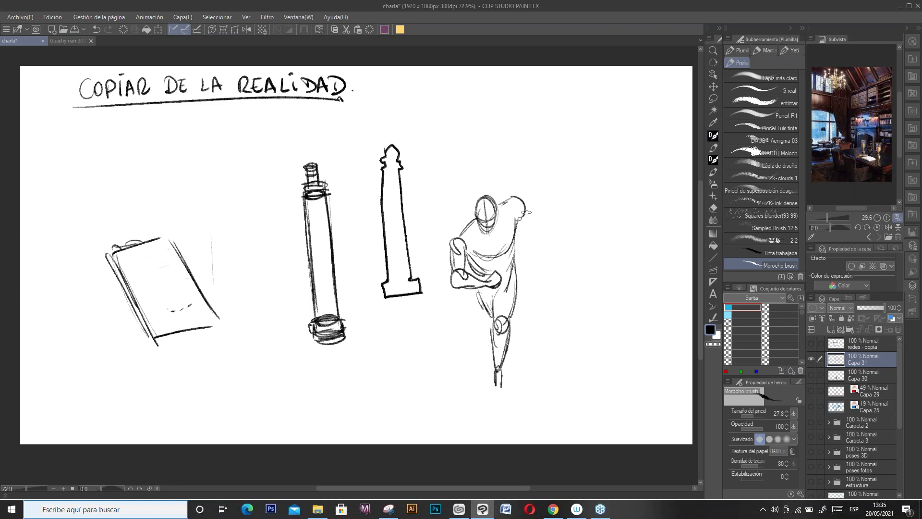
# Step: Rework the running figure's rear shoulder with transparent colour and draw its swinging arm and hand
pyautogui.press('c')
pyautogui.moveTo(525, 206)
pyautogui.mouseDown()
pyautogui.moveTo(516, 196)
pyautogui.moveTo(524, 219)
pyautogui.moveTo(533, 213)
pyautogui.moveTo(517, 223)
pyautogui.moveTo(533, 213)
pyautogui.moveTo(542, 240)
pyautogui.moveTo(536, 225)
pyautogui.moveTo(530, 247)
pyautogui.moveTo(540, 257)
pyautogui.moveTo(543, 243)
pyautogui.moveTo(546, 254)
pyautogui.mouseUp()
pyautogui.press('c')
pyautogui.moveTo(546, 253); pyautogui.dragTo(532, 254)
pyautogui.moveTo(482, 217)
pyautogui.mouseDown()
pyautogui.moveTo(454, 237)
pyautogui.moveTo(450, 269)
pyautogui.moveTo(469, 252)
pyautogui.mouseUp()
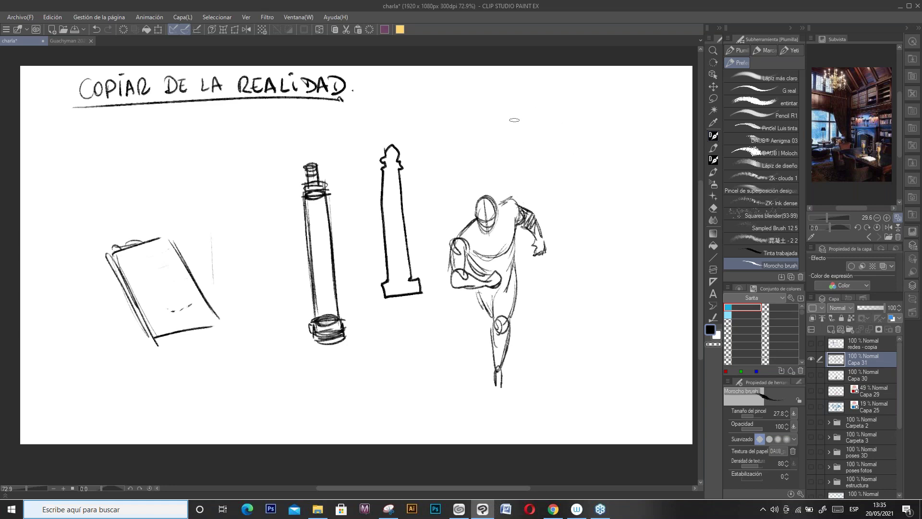
# Step: Draw three eyes in a row above the running figure: a bold wide one, a finer one and a shaded narrow one
pyautogui.moveTo(467, 103)
pyautogui.mouseDown()
pyautogui.moveTo(502, 97)
pyautogui.moveTo(502, 113)
pyautogui.moveTo(480, 124)
pyautogui.moveTo(502, 126)
pyautogui.moveTo(485, 115)
pyautogui.mouseUp()
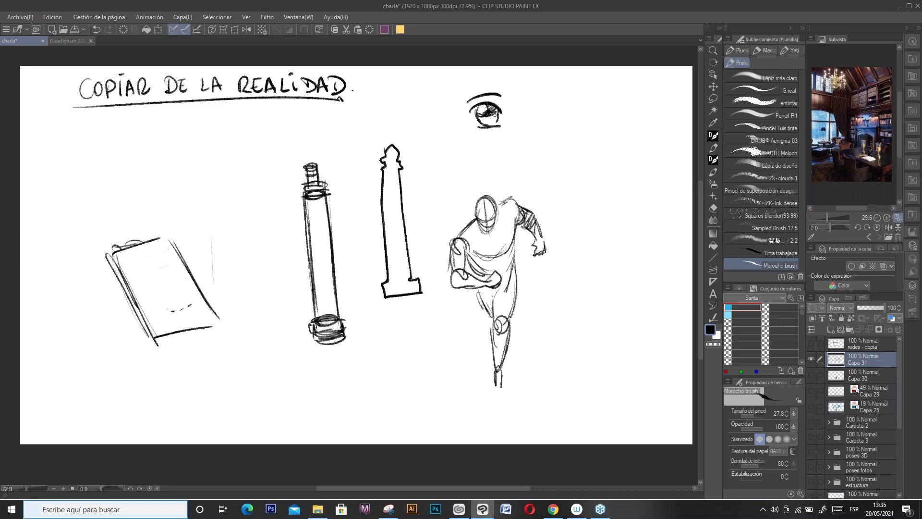
pyautogui.moveTo(542, 94)
pyautogui.mouseDown()
pyautogui.moveTo(558, 94)
pyautogui.moveTo(561, 109)
pyautogui.moveTo(550, 112)
pyautogui.mouseUp()
pyautogui.moveTo(536, 117)
pyautogui.mouseDown()
pyautogui.moveTo(550, 117)
pyautogui.moveTo(552, 101)
pyautogui.mouseUp()
pyautogui.moveTo(528, 97)
pyautogui.mouseDown()
pyautogui.moveTo(567, 94)
pyautogui.moveTo(563, 118)
pyautogui.moveTo(604, 101)
pyautogui.mouseUp()
pyautogui.moveTo(591, 111); pyautogui.dragTo(599, 110)
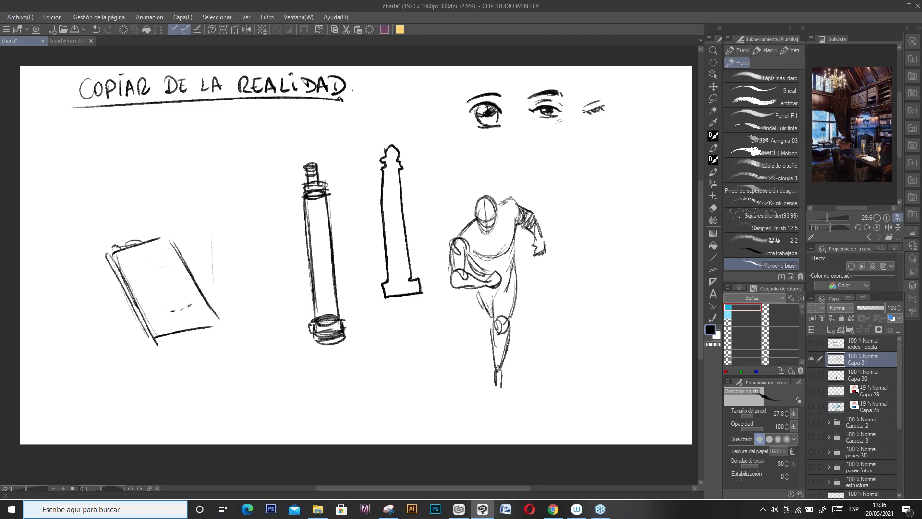
pyautogui.moveTo(585, 110)
pyautogui.mouseDown()
pyautogui.moveTo(606, 95)
pyautogui.moveTo(617, 104)
pyautogui.mouseUp()
# Step: Sketch a box in perspective beside the running figure, with crossed diagonals on its front and circles on its side
pyautogui.moveTo(579, 226)
pyautogui.mouseDown()
pyautogui.moveTo(578, 203)
pyautogui.moveTo(625, 203)
pyautogui.moveTo(630, 230)
pyautogui.mouseUp()
pyautogui.moveTo(582, 228)
pyautogui.mouseDown()
pyautogui.moveTo(629, 231)
pyautogui.moveTo(649, 186)
pyautogui.mouseUp()
pyautogui.moveTo(575, 206)
pyautogui.mouseDown()
pyautogui.moveTo(626, 174)
pyautogui.moveTo(658, 173)
pyautogui.mouseUp()
pyautogui.moveTo(658, 175); pyautogui.dragTo(660, 197)
pyautogui.moveTo(628, 233); pyautogui.dragTo(658, 203)
pyautogui.moveTo(578, 205)
pyautogui.mouseDown()
pyautogui.moveTo(623, 222)
pyautogui.moveTo(639, 177)
pyautogui.moveTo(637, 210)
pyautogui.moveTo(659, 186)
pyautogui.moveTo(633, 211)
pyautogui.mouseUp()
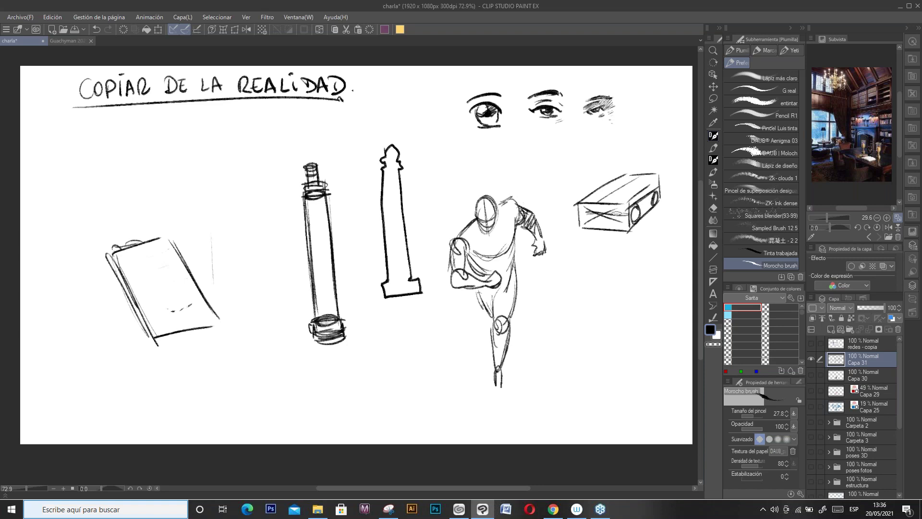
# Step: Sketch a cabin with windows on top of the perspective box to turn it into a car
pyautogui.moveTo(581, 220); pyautogui.dragTo(624, 224)
pyautogui.moveTo(582, 222)
pyautogui.mouseDown()
pyautogui.moveTo(619, 224)
pyautogui.moveTo(579, 221)
pyautogui.moveTo(626, 195)
pyautogui.moveTo(599, 182)
pyautogui.moveTo(626, 185)
pyautogui.moveTo(625, 195)
pyautogui.moveTo(650, 169)
pyautogui.mouseUp()
pyautogui.moveTo(620, 197)
pyautogui.mouseDown()
pyautogui.moveTo(653, 175)
pyautogui.moveTo(617, 169)
pyautogui.moveTo(580, 207)
pyautogui.mouseUp()
pyautogui.moveTo(624, 174); pyautogui.dragTo(651, 168)
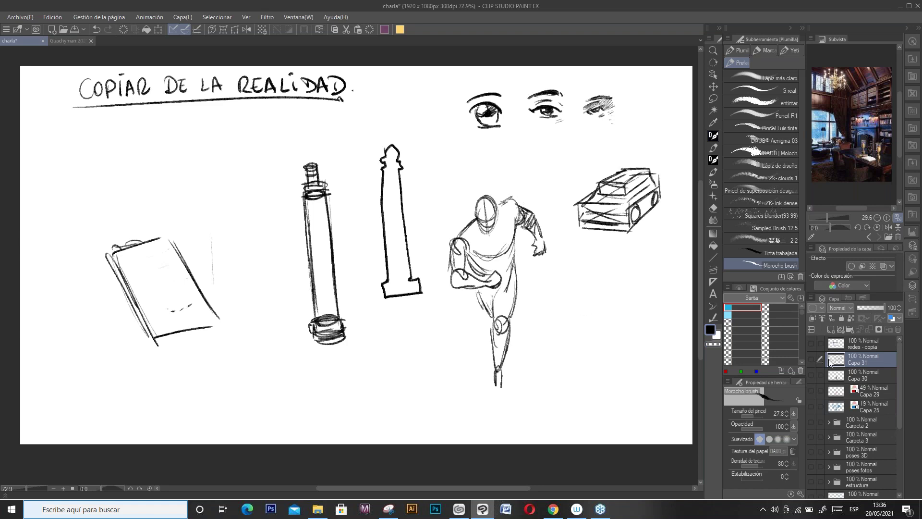
# Step: Hide layer Capa 31, create a new blank raster layer and switch to the Pencil R1 brush
pyautogui.click(813, 358)
pyautogui.hotkey('ctrl', 'shift', 'n')
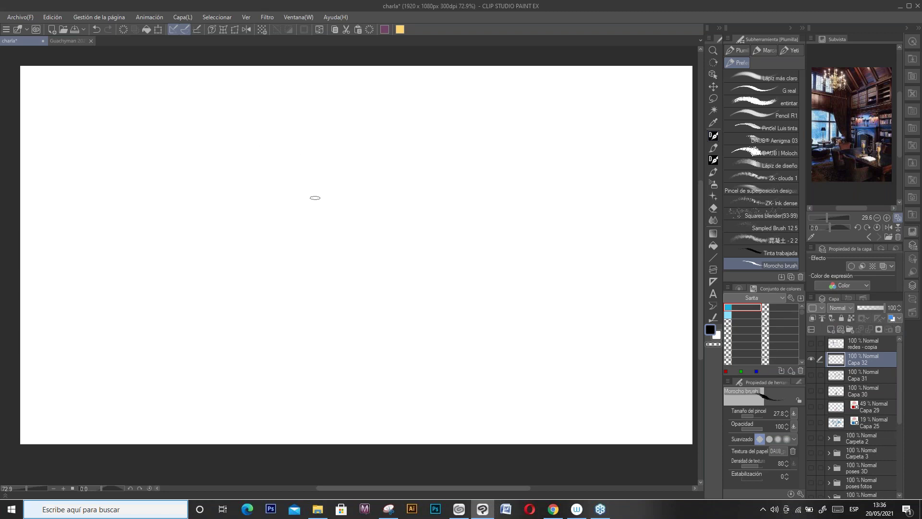
pyautogui.click(749, 115)
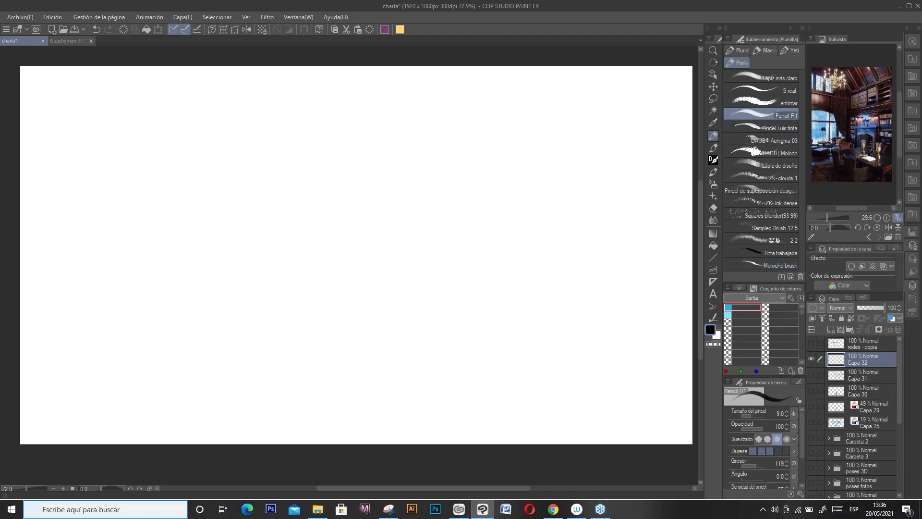
pyautogui.moveTo(271, 174)
pyautogui.mouseDown()
pyautogui.moveTo(281, 165)
pyautogui.moveTo(272, 160)
pyautogui.moveTo(273, 199)
pyautogui.moveTo(304, 202)
pyautogui.moveTo(301, 209)
pyautogui.mouseUp()
pyautogui.hotkey('ctrl', 'z')
pyautogui.moveTo(281, 166); pyautogui.dragTo(313, 197)
pyautogui.moveTo(287, 183); pyautogui.dragTo(313, 197)
pyautogui.hotkey('ctrl', 'z')
pyautogui.hotkey('ctrl', 'z')
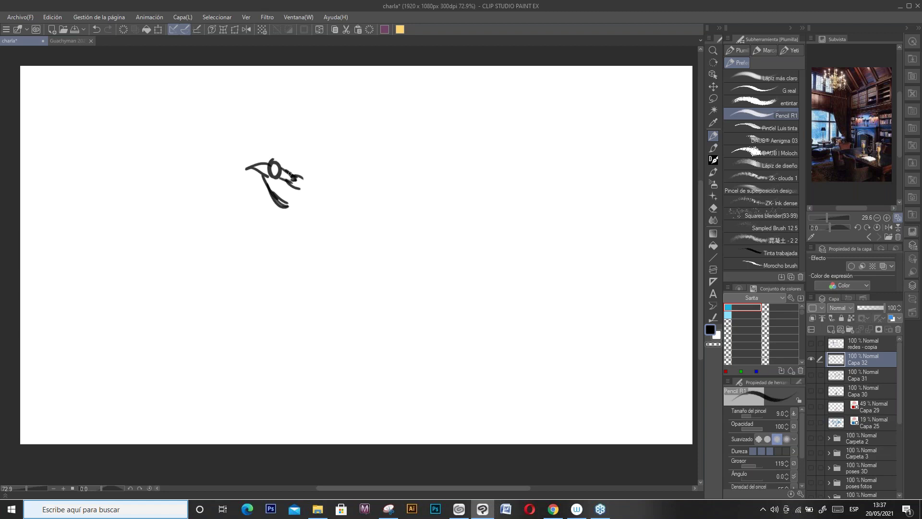
pyautogui.moveTo(292, 181); pyautogui.dragTo(310, 191)
pyautogui.moveTo(293, 187)
pyautogui.mouseDown()
pyautogui.moveTo(308, 204)
pyautogui.moveTo(298, 207)
pyautogui.mouseUp()
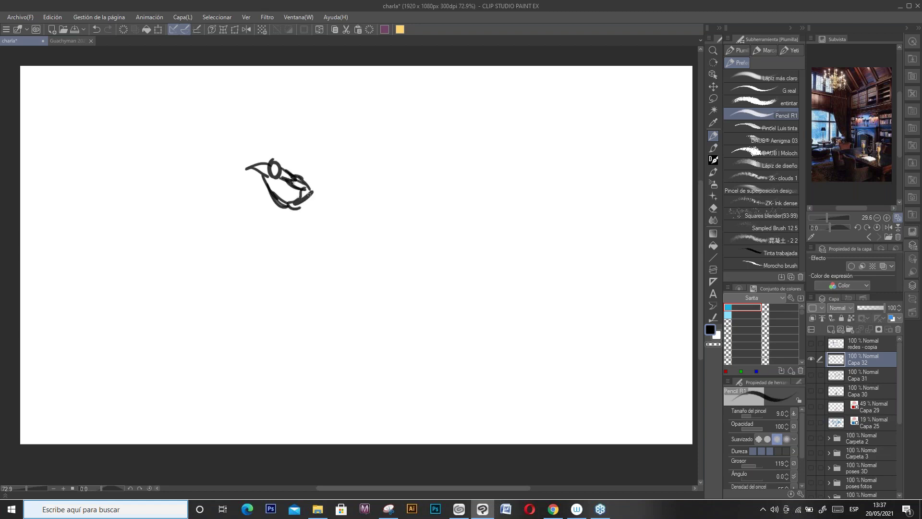
pyautogui.click(713, 99)
pyautogui.moveTo(333, 178)
pyautogui.mouseDown()
pyautogui.moveTo(266, 237)
pyautogui.moveTo(263, 139)
pyautogui.mouseUp()
pyautogui.press('Delete')
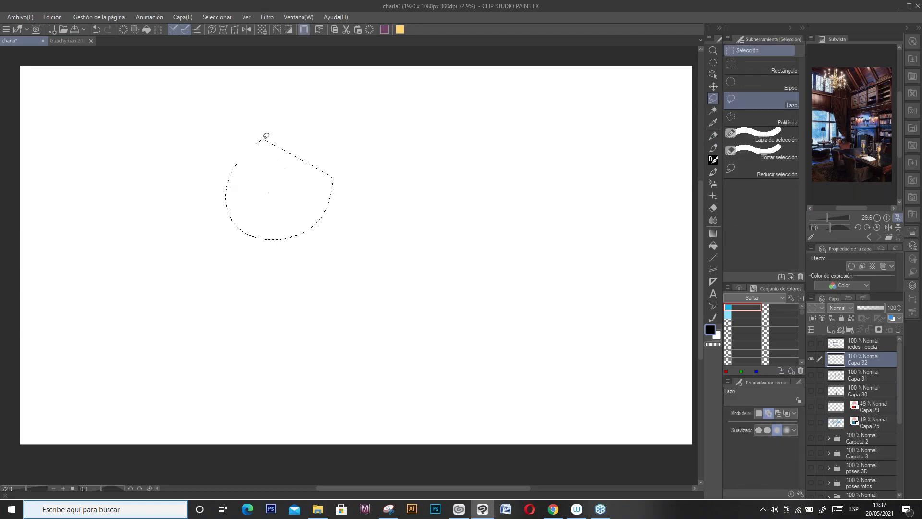
pyautogui.click(280, 27)
pyautogui.press('p')
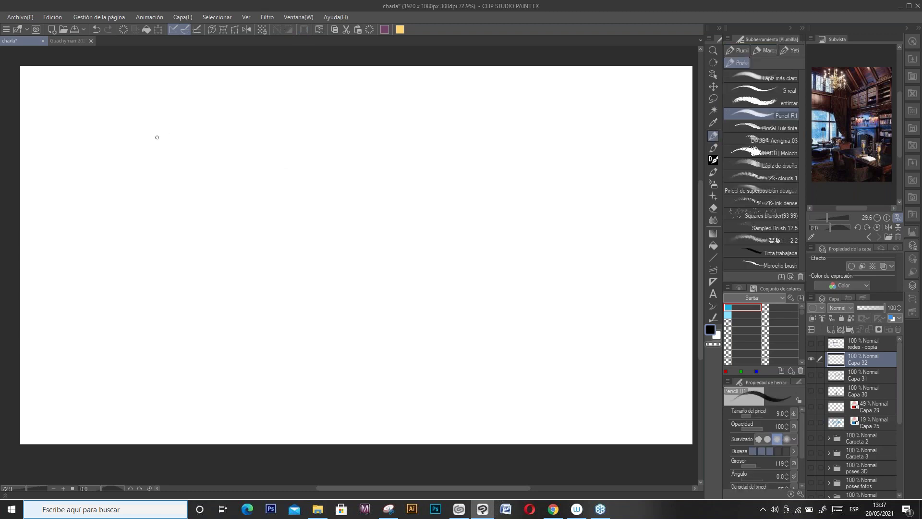
# Step: Sketch a standing stick figure with head, boxed torso, oval pelvis, jointed legs and arms on the left side of the canvas
pyautogui.moveTo(156, 146); pyautogui.dragTo(164, 276)
pyautogui.moveTo(153, 176)
pyautogui.mouseDown()
pyautogui.moveTo(174, 179)
pyautogui.moveTo(176, 214)
pyautogui.moveTo(150, 214)
pyautogui.mouseUp()
pyautogui.moveTo(176, 211)
pyautogui.mouseDown()
pyautogui.moveTo(151, 215)
pyautogui.moveTo(163, 236)
pyautogui.moveTo(155, 246)
pyautogui.moveTo(158, 281)
pyautogui.mouseUp()
pyautogui.moveTo(174, 239); pyautogui.dragTo(175, 326)
pyautogui.moveTo(158, 283); pyautogui.dragTo(161, 324)
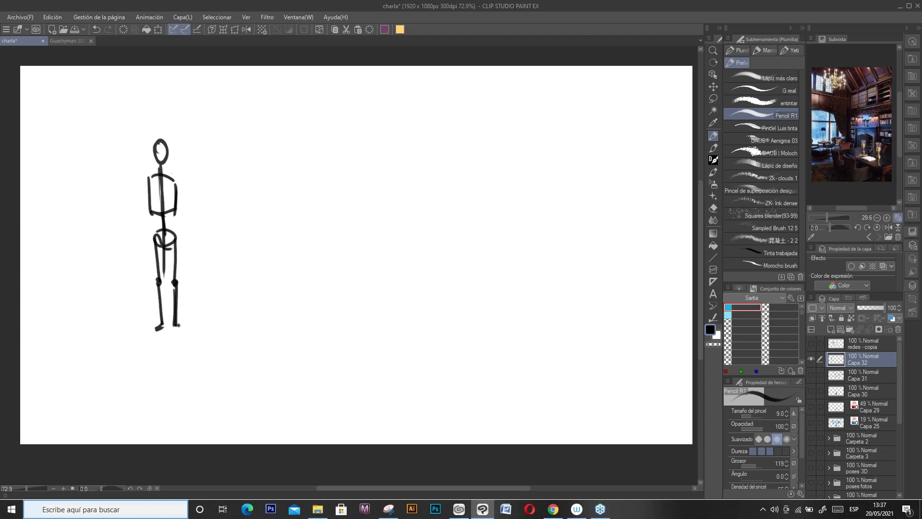
pyautogui.moveTo(180, 183); pyautogui.dragTo(190, 243)
pyautogui.moveTo(144, 179); pyautogui.dragTo(142, 240)
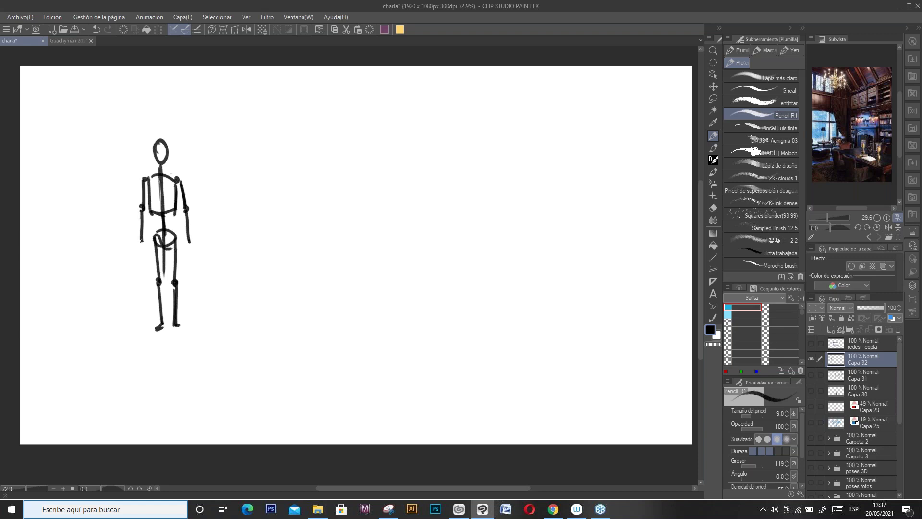
# Step: Lasso the stick figure, scale it to 105 and place it in the canvas's lower left, then deselect
pyautogui.click(713, 99)
pyautogui.moveTo(210, 178)
pyautogui.mouseDown()
pyautogui.moveTo(187, 381)
pyautogui.moveTo(218, 118)
pyautogui.moveTo(180, 158)
pyautogui.moveTo(239, 99)
pyautogui.mouseUp()
pyautogui.click(714, 86)
pyautogui.hotkey('ctrl', 't')
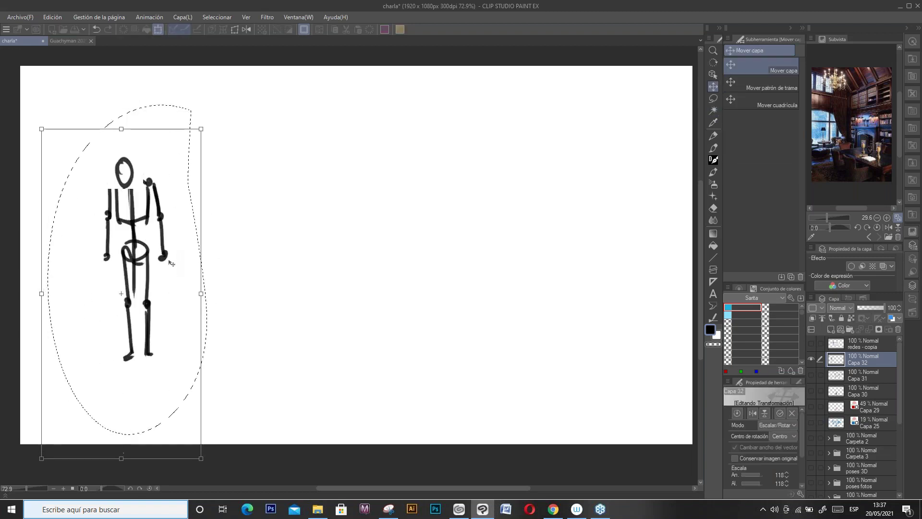
pyautogui.moveTo(201, 129); pyautogui.dragTo(191, 157)
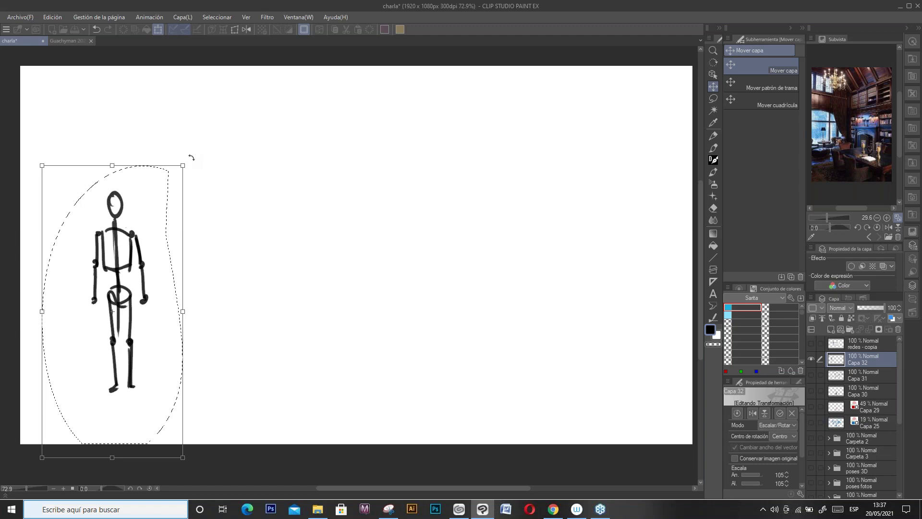
pyautogui.press('Return')
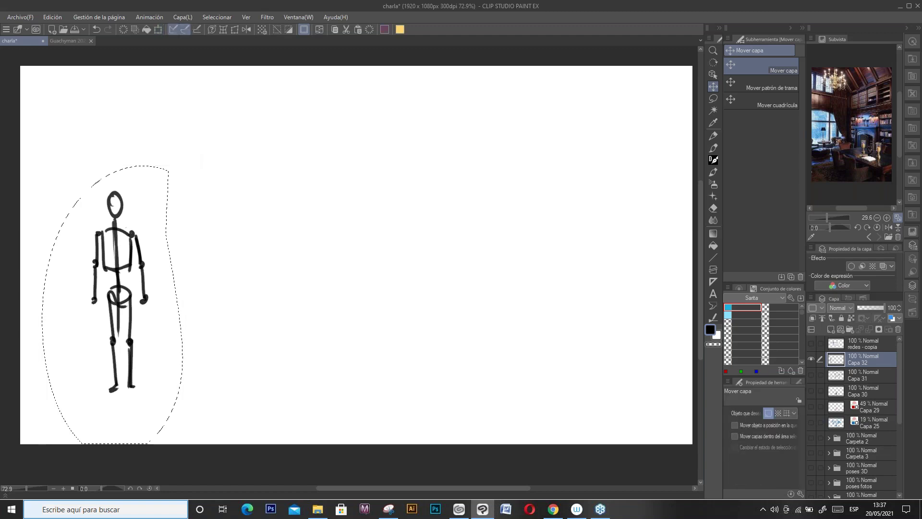
pyautogui.click(277, 29)
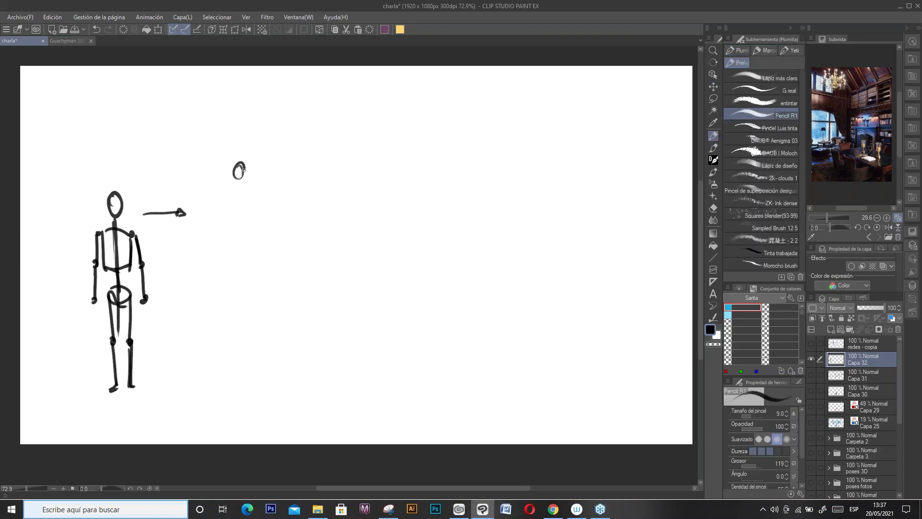
# Step: Sketch a taller, thinner jointed figure right of the first one, with a downward arrow above its head
pyautogui.moveTo(243, 169)
pyautogui.mouseDown()
pyautogui.moveTo(235, 295)
pyautogui.moveTo(251, 374)
pyautogui.moveTo(219, 217)
pyautogui.moveTo(215, 278)
pyautogui.mouseUp()
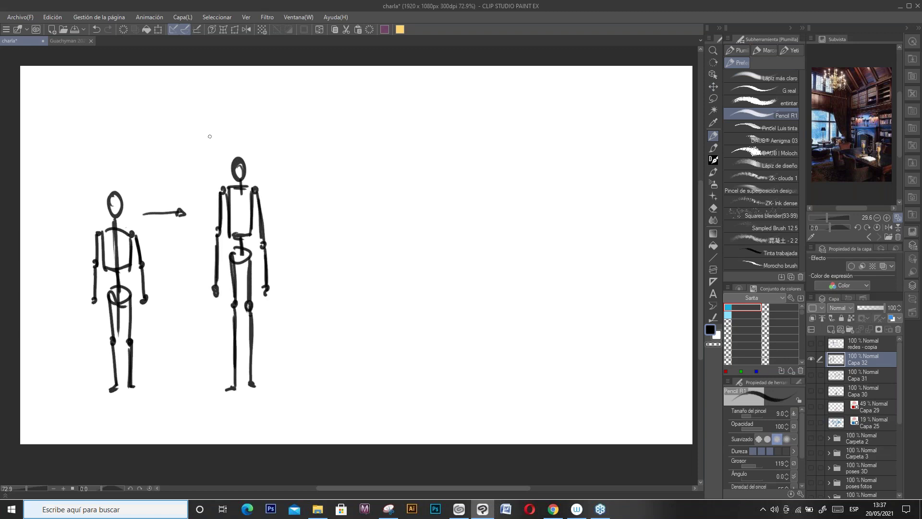
pyautogui.moveTo(237, 109)
pyautogui.mouseDown()
pyautogui.moveTo(238, 142)
pyautogui.moveTo(239, 131)
pyautogui.mouseUp()
pyautogui.hotkey('ctrl', 'z')
pyautogui.moveTo(236, 158); pyautogui.dragTo(236, 157)
pyautogui.moveTo(290, 211); pyautogui.dragTo(322, 214)
pyautogui.moveTo(419, 163)
pyautogui.mouseDown()
pyautogui.moveTo(413, 183)
pyautogui.moveTo(430, 168)
pyautogui.moveTo(379, 195)
pyautogui.moveTo(387, 193)
pyautogui.mouseUp()
pyautogui.moveTo(429, 182); pyautogui.dragTo(452, 188)
pyautogui.hotkey('ctrl', 'z')
pyautogui.hotkey('ctrl', 'z')
pyautogui.hotkey('ctrl', 'z')
pyautogui.hotkey('ctrl', 'z')
pyautogui.hotkey('ctrl', 'z')
pyautogui.hotkey('ctrl', 'z')
pyautogui.hotkey('ctrl', 'z')
pyautogui.hotkey('ctrl', 'z')
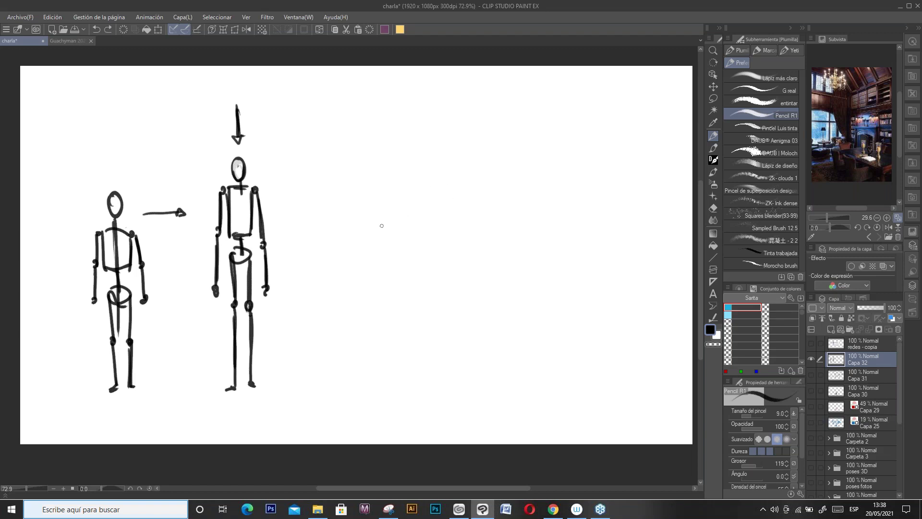
# Step: Draw an arrow right of the tall figure and sketch a stocky third figure's round head, wide torso, arms and pelvis
pyautogui.moveTo(283, 219); pyautogui.dragTo(315, 219)
pyautogui.moveTo(383, 212)
pyautogui.mouseDown()
pyautogui.moveTo(367, 225)
pyautogui.moveTo(417, 226)
pyautogui.mouseUp()
pyautogui.moveTo(417, 228); pyautogui.dragTo(421, 288)
pyautogui.moveTo(360, 240)
pyautogui.mouseDown()
pyautogui.moveTo(362, 292)
pyautogui.moveTo(412, 294)
pyautogui.mouseUp()
pyautogui.moveTo(390, 208)
pyautogui.mouseDown()
pyautogui.moveTo(381, 222)
pyautogui.moveTo(393, 211)
pyautogui.mouseUp()
pyautogui.moveTo(425, 236)
pyautogui.mouseDown()
pyautogui.moveTo(429, 228)
pyautogui.moveTo(442, 334)
pyautogui.mouseUp()
pyautogui.moveTo(347, 234)
pyautogui.mouseDown()
pyautogui.moveTo(358, 237)
pyautogui.moveTo(349, 236)
pyautogui.mouseUp()
pyautogui.moveTo(350, 240); pyautogui.dragTo(342, 338)
pyautogui.moveTo(368, 300)
pyautogui.mouseDown()
pyautogui.moveTo(388, 309)
pyautogui.moveTo(411, 297)
pyautogui.moveTo(396, 312)
pyautogui.mouseUp()
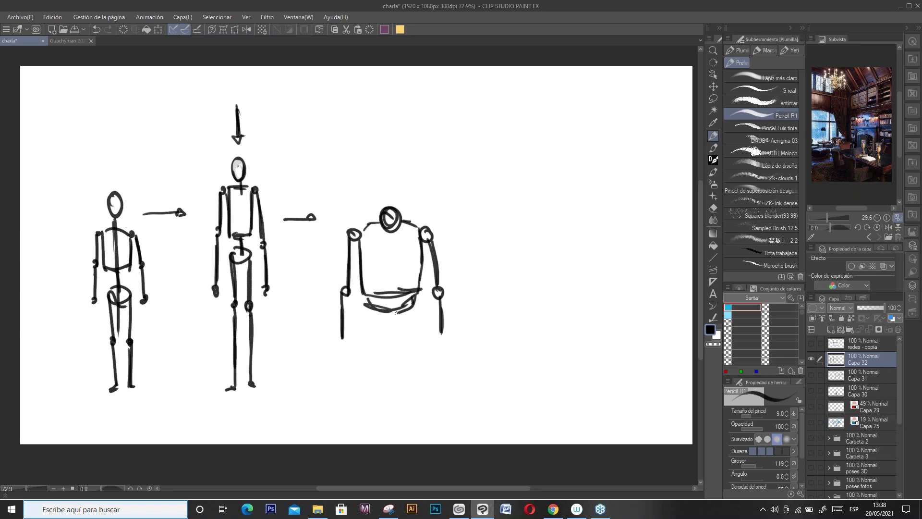
# Step: Draw a long horizontal ground line under the three figures
pyautogui.moveTo(102, 396); pyautogui.dragTo(529, 382)
pyautogui.hotkey('ctrl', 'z')
pyautogui.moveTo(107, 396)
pyautogui.mouseDown()
pyautogui.moveTo(491, 369)
pyautogui.moveTo(186, 397)
pyautogui.moveTo(491, 398)
pyautogui.mouseUp()
pyautogui.hotkey('ctrl', 'z')
# Step: Add short jointed legs and round hands to the stocky figure and reinforce its arms
pyautogui.moveTo(375, 310); pyautogui.dragTo(385, 383)
pyautogui.moveTo(407, 307); pyautogui.dragTo(414, 388)
pyautogui.moveTo(439, 329); pyautogui.dragTo(439, 341)
pyautogui.moveTo(348, 327)
pyautogui.mouseDown()
pyautogui.moveTo(338, 337)
pyautogui.moveTo(352, 234)
pyautogui.moveTo(342, 291)
pyautogui.mouseUp()
pyautogui.moveTo(429, 240); pyautogui.dragTo(437, 291)
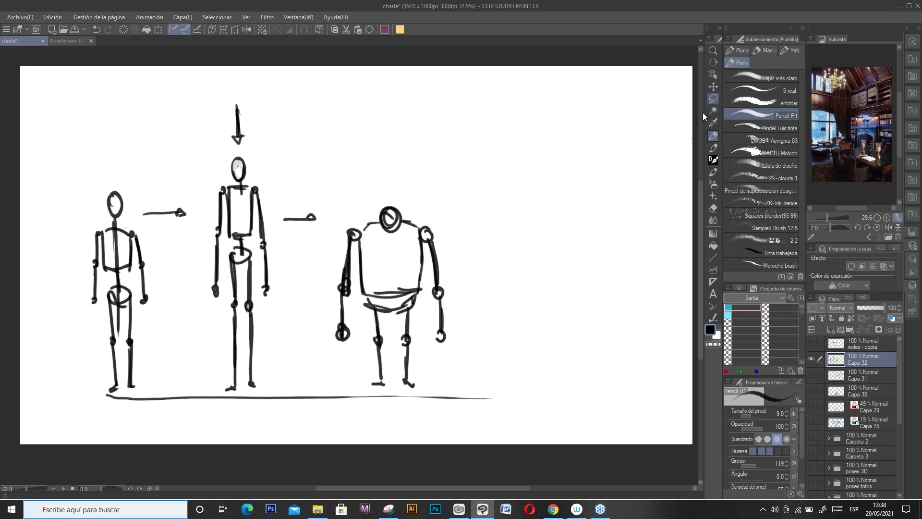
# Step: Move the lassoed stocky figure slightly down and left onto the ground line and draw a downward arrow above it
pyautogui.click(713, 98)
pyautogui.moveTo(409, 390)
pyautogui.mouseDown()
pyautogui.moveTo(343, 223)
pyautogui.moveTo(333, 380)
pyautogui.moveTo(404, 392)
pyautogui.mouseUp()
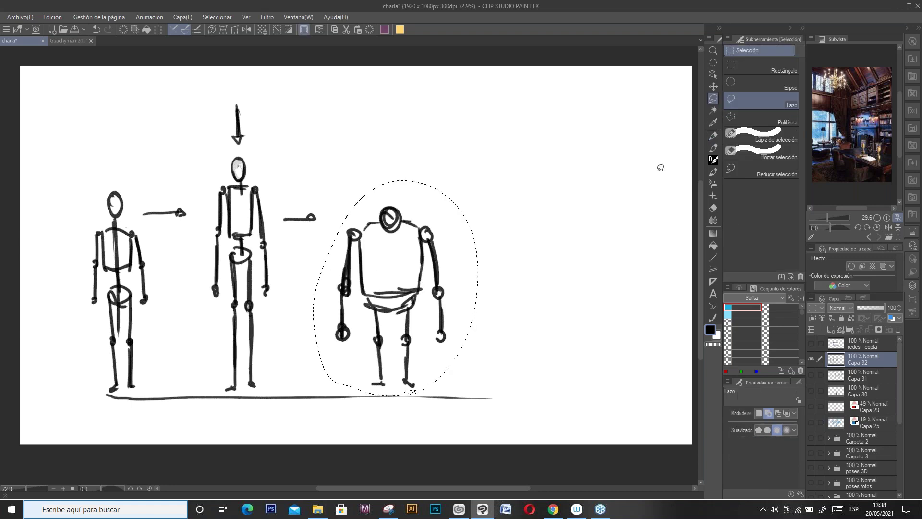
pyautogui.click(713, 87)
pyautogui.moveTo(418, 289)
pyautogui.mouseDown()
pyautogui.moveTo(412, 301)
pyautogui.moveTo(412, 294)
pyautogui.mouseUp()
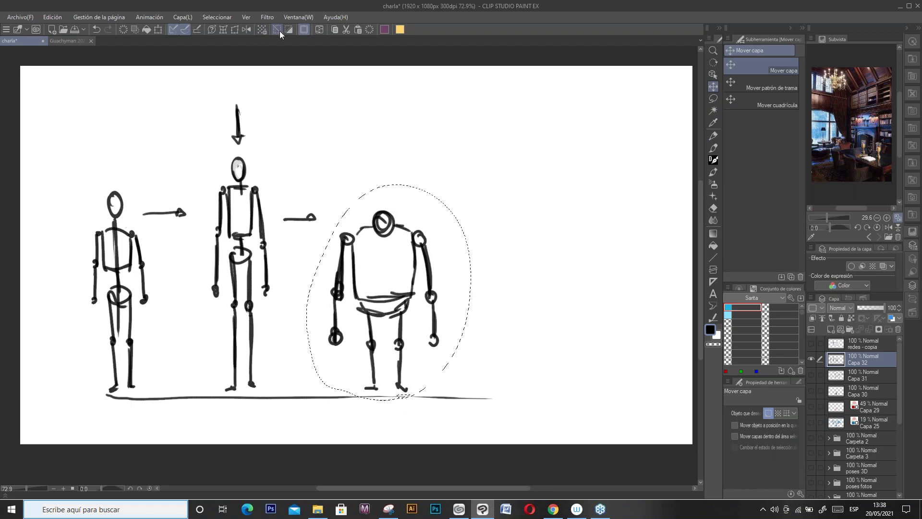
pyautogui.hotkey('ctrl', 'd')
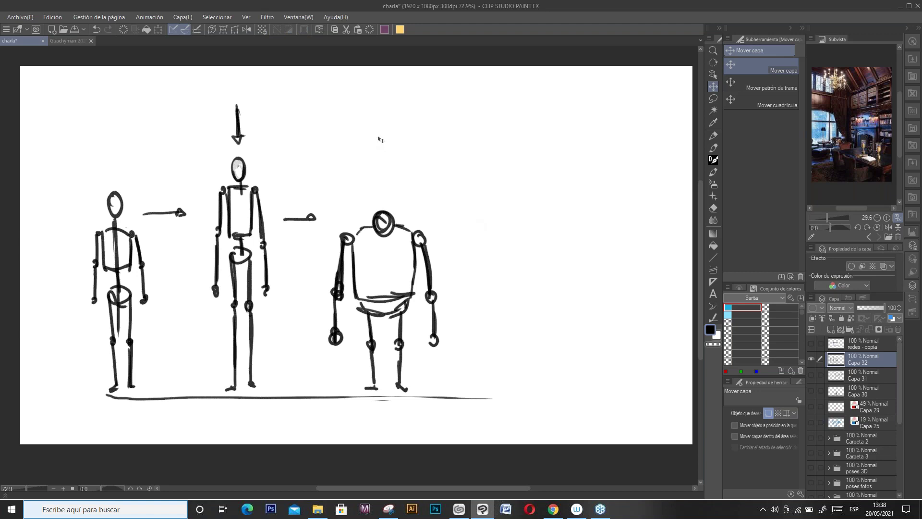
pyautogui.press('p')
pyautogui.moveTo(380, 133); pyautogui.dragTo(384, 176)
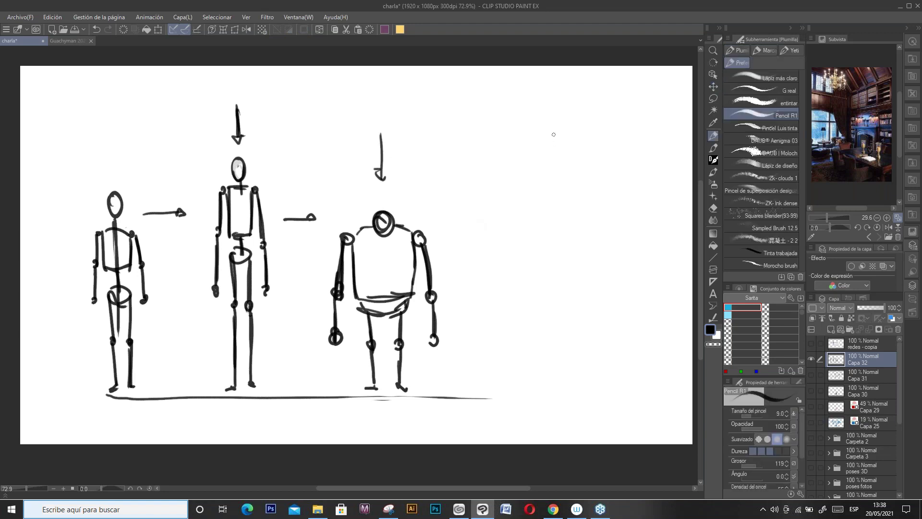
# Step: Sketch a bulky figure in the upper right with legs apart and hands on its hips
pyautogui.moveTo(545, 126)
pyautogui.mouseDown()
pyautogui.moveTo(543, 147)
pyautogui.moveTo(594, 158)
pyautogui.mouseUp()
pyautogui.moveTo(552, 143)
pyautogui.mouseDown()
pyautogui.moveTo(528, 153)
pyautogui.moveTo(528, 194)
pyautogui.moveTo(540, 205)
pyautogui.mouseUp()
pyautogui.moveTo(591, 153)
pyautogui.mouseDown()
pyautogui.moveTo(596, 207)
pyautogui.moveTo(587, 213)
pyautogui.moveTo(595, 213)
pyautogui.moveTo(537, 247)
pyautogui.moveTo(526, 296)
pyautogui.mouseUp()
pyautogui.moveTo(595, 210)
pyautogui.mouseDown()
pyautogui.moveTo(594, 259)
pyautogui.moveTo(595, 295)
pyautogui.mouseUp()
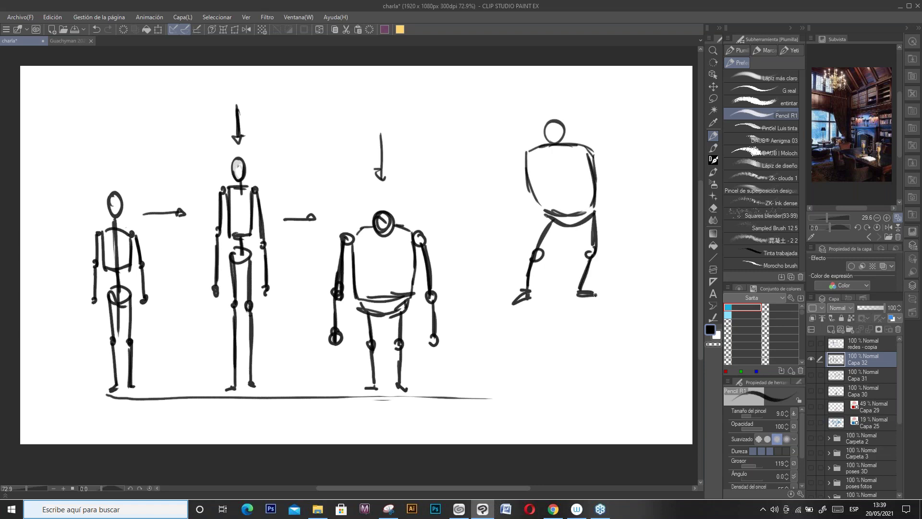
pyautogui.moveTo(595, 151)
pyautogui.mouseDown()
pyautogui.moveTo(620, 172)
pyautogui.moveTo(613, 169)
pyautogui.moveTo(619, 184)
pyautogui.moveTo(599, 202)
pyautogui.mouseUp()
pyautogui.moveTo(524, 153)
pyautogui.mouseDown()
pyautogui.moveTo(499, 191)
pyautogui.moveTo(531, 206)
pyautogui.mouseUp()
pyautogui.moveTo(528, 204)
pyautogui.mouseDown()
pyautogui.moveTo(539, 209)
pyautogui.moveTo(540, 248)
pyautogui.mouseUp()
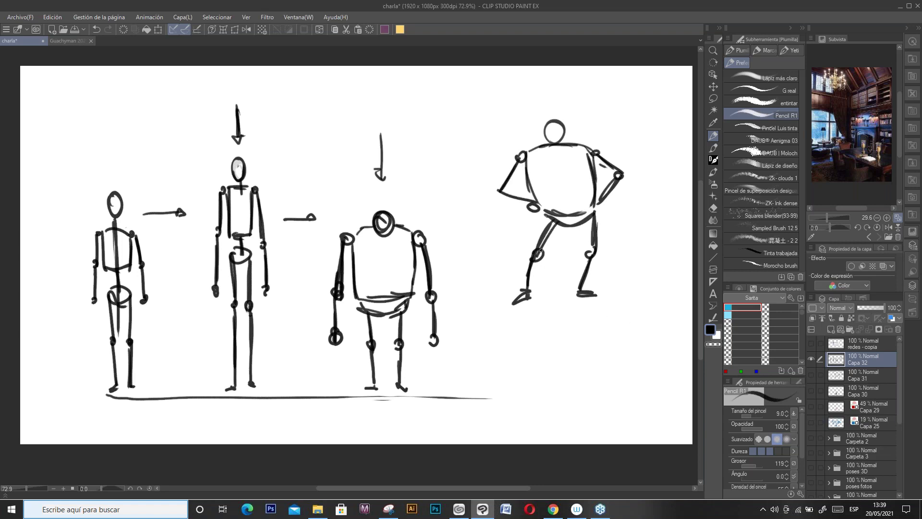
# Step: Add a pointed collar and chest folds to the posing figure, and rework its left-hand arm into a thicker form
pyautogui.moveTo(551, 145); pyautogui.dragTo(574, 177)
pyautogui.moveTo(536, 168); pyautogui.dragTo(571, 176)
pyautogui.moveTo(547, 141)
pyautogui.mouseDown()
pyautogui.moveTo(558, 159)
pyautogui.moveTo(522, 131)
pyautogui.moveTo(578, 126)
pyautogui.mouseUp()
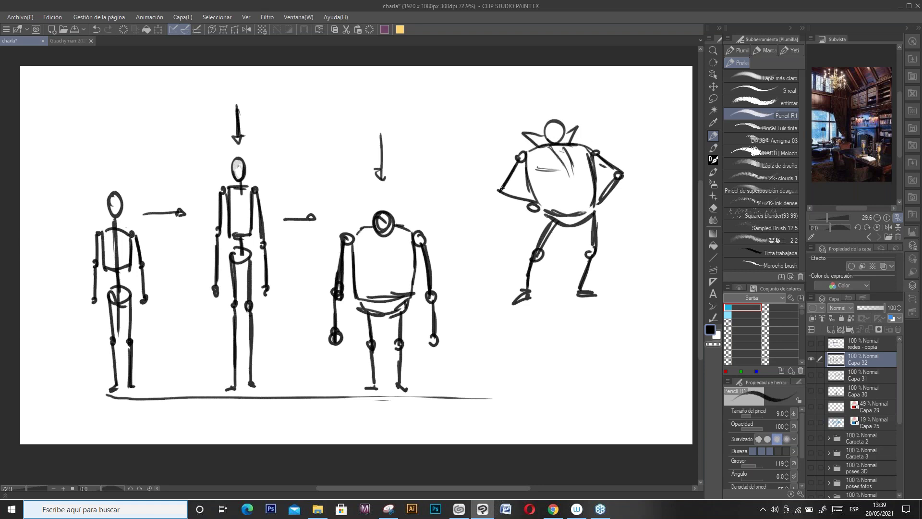
pyautogui.moveTo(519, 178)
pyautogui.mouseDown()
pyautogui.moveTo(535, 156)
pyautogui.moveTo(523, 170)
pyautogui.moveTo(516, 154)
pyautogui.moveTo(502, 185)
pyautogui.mouseUp()
pyautogui.press('c')
pyautogui.press('c')
pyautogui.moveTo(532, 167); pyautogui.dragTo(518, 189)
pyautogui.moveTo(504, 184)
pyautogui.mouseDown()
pyautogui.moveTo(520, 182)
pyautogui.moveTo(511, 196)
pyautogui.mouseUp()
pyautogui.moveTo(495, 193); pyautogui.dragTo(536, 207)
pyautogui.moveTo(536, 193)
pyautogui.mouseDown()
pyautogui.moveTo(544, 217)
pyautogui.moveTo(550, 211)
pyautogui.mouseUp()
# Step: Draw a flowing cape behind the posing figure and thicken its legs and feet
pyautogui.moveTo(504, 166)
pyautogui.mouseDown()
pyautogui.moveTo(437, 213)
pyautogui.moveTo(472, 236)
pyautogui.moveTo(546, 225)
pyautogui.moveTo(531, 257)
pyautogui.mouseUp()
pyautogui.moveTo(561, 225); pyautogui.dragTo(527, 293)
pyautogui.moveTo(542, 259); pyautogui.dragTo(529, 293)
pyautogui.moveTo(590, 224); pyautogui.dragTo(578, 290)
pyautogui.moveTo(592, 254); pyautogui.dragTo(584, 285)
pyautogui.moveTo(588, 287); pyautogui.dragTo(596, 297)
pyautogui.press('c')
pyautogui.press('c')
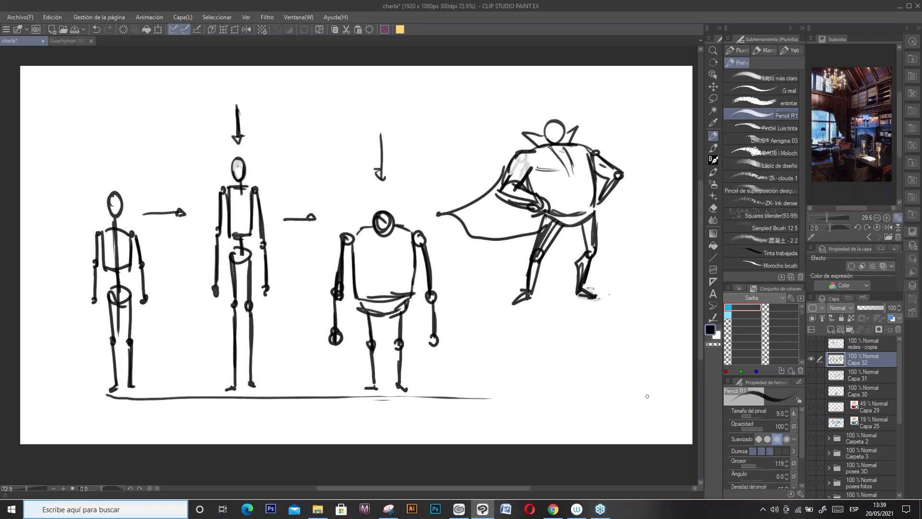
# Step: Hide layer Capa 32 and create a new blank raster layer
pyautogui.click(811, 358)
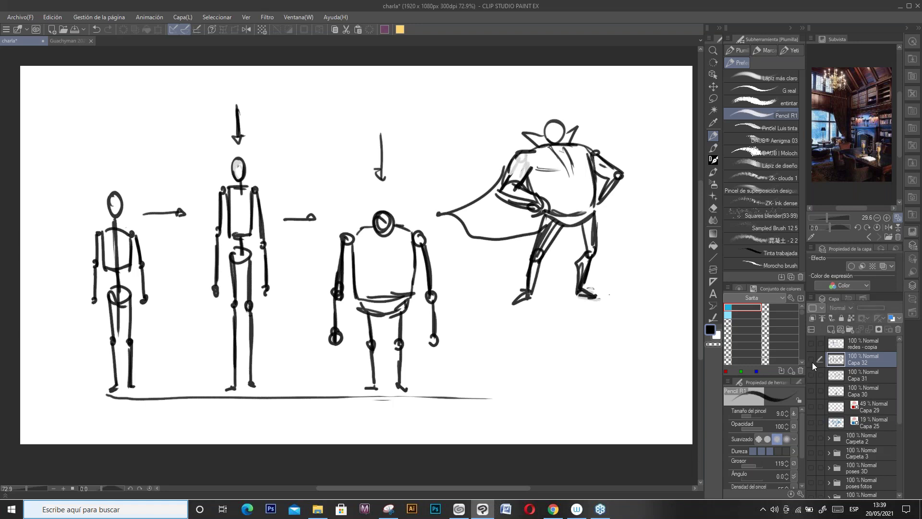
pyautogui.click(831, 329)
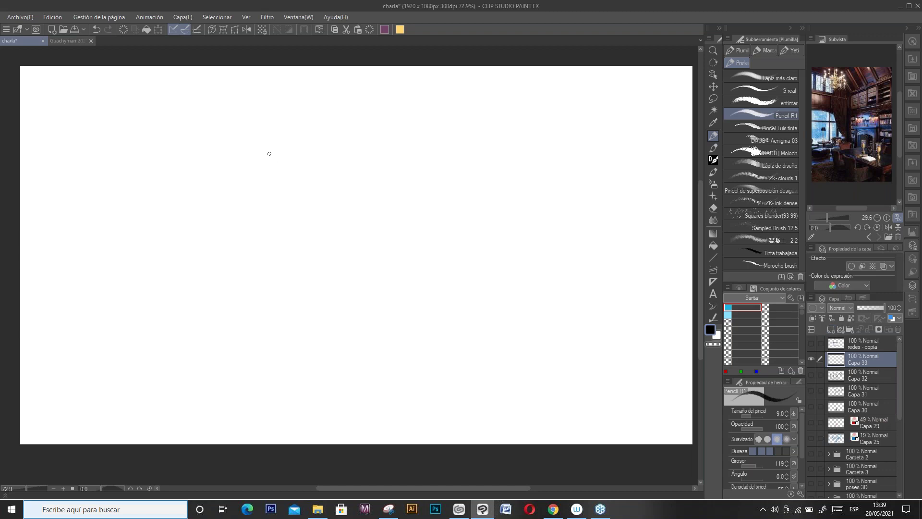
pyautogui.moveTo(261, 141)
pyautogui.mouseDown()
pyautogui.moveTo(272, 135)
pyautogui.moveTo(256, 141)
pyautogui.moveTo(260, 127)
pyautogui.moveTo(232, 158)
pyautogui.moveTo(242, 176)
pyautogui.moveTo(259, 175)
pyautogui.mouseUp()
pyautogui.hotkey('ctrl', 'z')
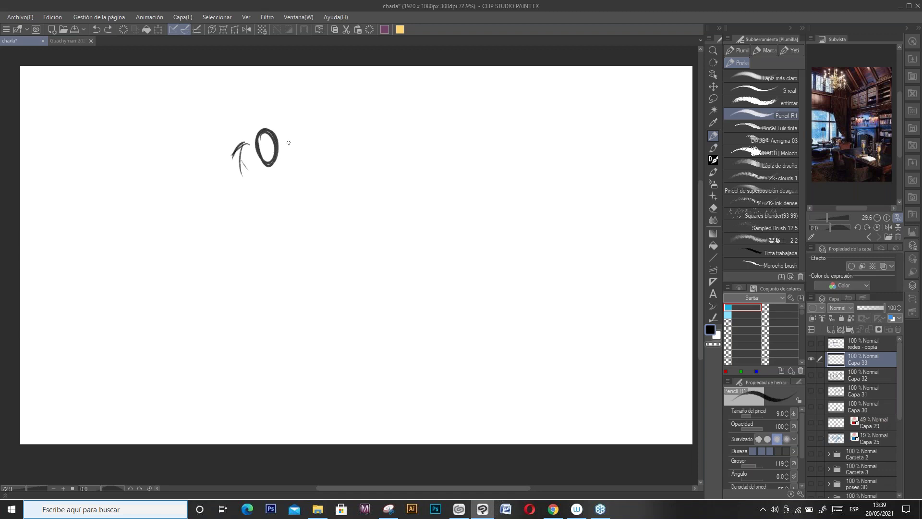
pyautogui.hotkey('ctrl', 'z')
pyautogui.hotkey('ctrl', 'z')
pyautogui.press('c')
pyautogui.moveTo(276, 135)
pyautogui.mouseDown()
pyautogui.moveTo(273, 164)
pyautogui.moveTo(259, 160)
pyautogui.moveTo(261, 126)
pyautogui.moveTo(234, 152)
pyautogui.mouseUp()
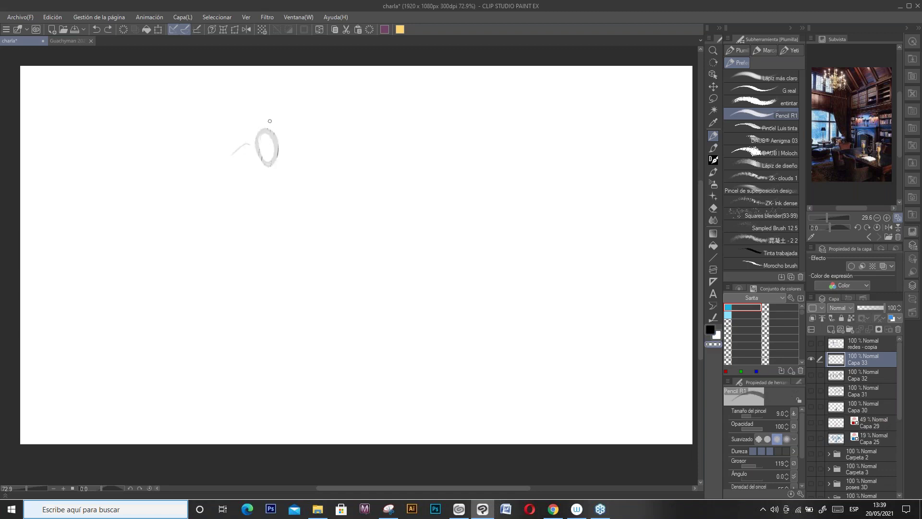
pyautogui.press('c')
pyautogui.moveTo(268, 146)
pyautogui.mouseDown()
pyautogui.moveTo(265, 155)
pyautogui.moveTo(277, 123)
pyautogui.moveTo(275, 180)
pyautogui.mouseUp()
pyautogui.hotkey('ctrl', 'z')
pyautogui.moveTo(256, 146)
pyautogui.mouseDown()
pyautogui.moveTo(242, 130)
pyautogui.moveTo(260, 169)
pyautogui.moveTo(274, 169)
pyautogui.moveTo(258, 192)
pyautogui.moveTo(267, 181)
pyautogui.moveTo(270, 194)
pyautogui.moveTo(284, 190)
pyautogui.moveTo(243, 224)
pyautogui.moveTo(276, 205)
pyautogui.moveTo(307, 207)
pyautogui.moveTo(277, 204)
pyautogui.moveTo(297, 210)
pyautogui.moveTo(277, 204)
pyautogui.moveTo(268, 217)
pyautogui.mouseUp()
pyautogui.hotkey('ctrl', 'z')
pyautogui.hotkey('ctrl', 'z')
# Step: Sketch two small gesture figures, one with both arms raised and one leaping with arms outstretched
pyautogui.moveTo(280, 137); pyautogui.dragTo(273, 109)
pyautogui.moveTo(264, 153)
pyautogui.mouseDown()
pyautogui.moveTo(264, 187)
pyautogui.moveTo(278, 179)
pyautogui.moveTo(275, 207)
pyautogui.moveTo(257, 168)
pyautogui.mouseUp()
pyautogui.moveTo(240, 133)
pyautogui.mouseDown()
pyautogui.moveTo(255, 104)
pyautogui.moveTo(279, 120)
pyautogui.moveTo(268, 112)
pyautogui.mouseUp()
pyautogui.moveTo(388, 187)
pyautogui.mouseDown()
pyautogui.moveTo(361, 178)
pyautogui.moveTo(395, 205)
pyautogui.moveTo(421, 205)
pyautogui.moveTo(394, 212)
pyautogui.moveTo(379, 262)
pyautogui.mouseUp()
pyautogui.moveTo(394, 232)
pyautogui.mouseDown()
pyautogui.moveTo(387, 246)
pyautogui.moveTo(390, 218)
pyautogui.moveTo(406, 202)
pyautogui.moveTo(432, 212)
pyautogui.mouseUp()
pyautogui.moveTo(385, 254); pyautogui.dragTo(379, 262)
# Step: Sketch a third gesture figure on the right with arms spread wide and one leg bent
pyautogui.moveTo(511, 154); pyautogui.dragTo(517, 153)
pyautogui.hotkey('ctrl', 'z')
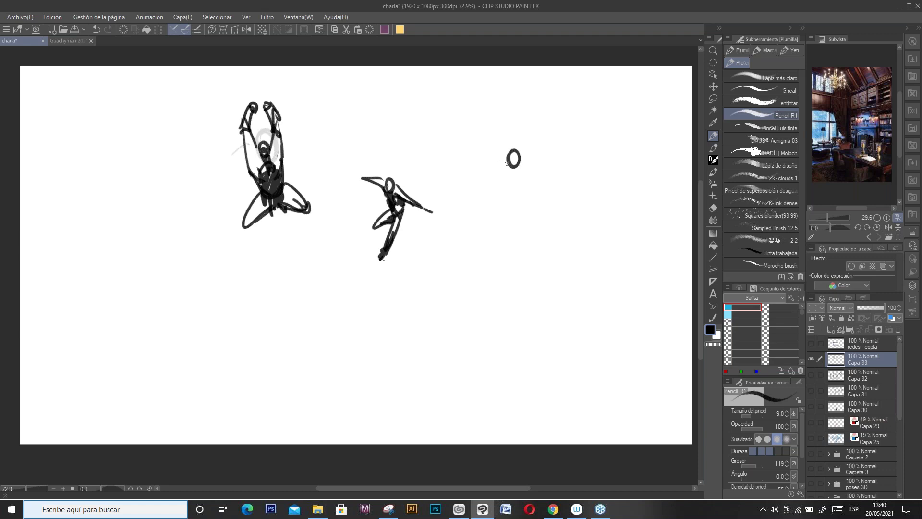
pyautogui.hotkey('ctrl', 'z')
pyautogui.moveTo(504, 176)
pyautogui.mouseDown()
pyautogui.moveTo(491, 166)
pyautogui.moveTo(495, 183)
pyautogui.moveTo(522, 179)
pyautogui.moveTo(492, 179)
pyautogui.mouseUp()
pyautogui.moveTo(491, 178); pyautogui.dragTo(559, 189)
pyautogui.moveTo(453, 177)
pyautogui.mouseDown()
pyautogui.moveTo(476, 175)
pyautogui.moveTo(501, 218)
pyautogui.moveTo(524, 189)
pyautogui.moveTo(506, 203)
pyautogui.moveTo(507, 188)
pyautogui.moveTo(499, 186)
pyautogui.mouseUp()
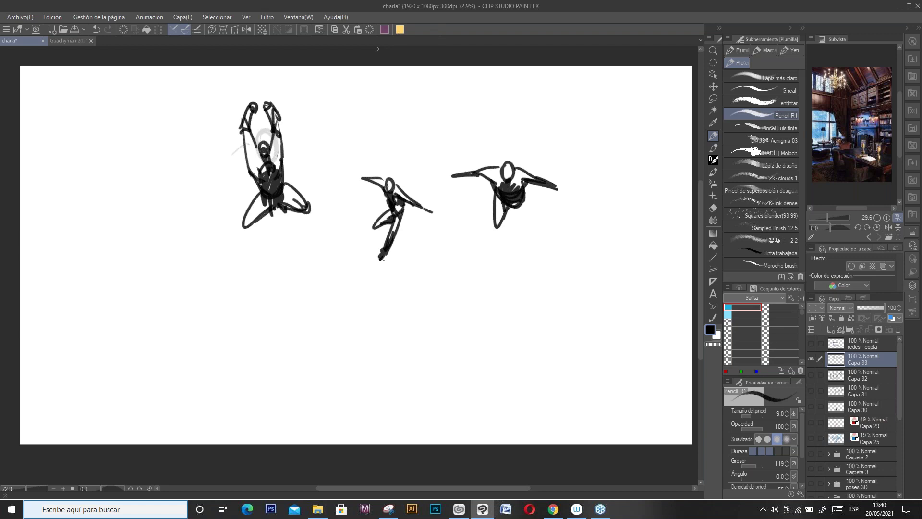
# Step: Create a new raster layer, hide Capa 33 and sketch the outline of a large bald head with skull, cheeks and chin
pyautogui.click(830, 329)
pyautogui.click(812, 376)
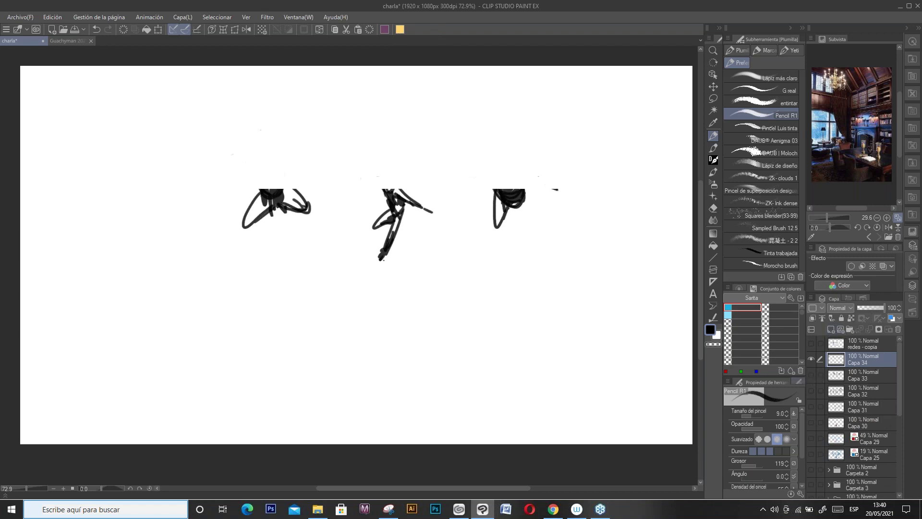
pyautogui.moveTo(224, 223); pyautogui.dragTo(236, 294)
pyautogui.moveTo(223, 198)
pyautogui.mouseDown()
pyautogui.moveTo(244, 326)
pyautogui.moveTo(301, 132)
pyautogui.mouseUp()
pyautogui.moveTo(232, 158); pyautogui.dragTo(391, 183)
pyautogui.moveTo(376, 151); pyautogui.dragTo(395, 267)
pyautogui.moveTo(385, 194); pyautogui.dragTo(390, 294)
pyautogui.moveTo(392, 303); pyautogui.dragTo(330, 361)
pyautogui.moveTo(242, 327)
pyautogui.mouseDown()
pyautogui.moveTo(365, 347)
pyautogui.moveTo(379, 306)
pyautogui.mouseUp()
pyautogui.moveTo(392, 296); pyautogui.dragTo(380, 328)
# Step: Draw large protruding ears with inner folds on both sides of the head
pyautogui.moveTo(429, 214)
pyautogui.mouseDown()
pyautogui.moveTo(395, 259)
pyautogui.moveTo(411, 267)
pyautogui.mouseUp()
pyautogui.moveTo(229, 254)
pyautogui.mouseDown()
pyautogui.moveTo(207, 243)
pyautogui.moveTo(238, 304)
pyautogui.mouseUp()
pyautogui.moveTo(207, 283); pyautogui.dragTo(230, 284)
# Step: Draw the face's round eyes, eyebrows, small nose and upper lip line
pyautogui.moveTo(261, 247); pyautogui.dragTo(253, 262)
pyautogui.moveTo(338, 239)
pyautogui.mouseDown()
pyautogui.moveTo(328, 259)
pyautogui.moveTo(341, 235)
pyautogui.mouseUp()
pyautogui.moveTo(239, 240); pyautogui.dragTo(263, 223)
pyautogui.moveTo(290, 274); pyautogui.dragTo(307, 271)
pyautogui.moveTo(291, 278)
pyautogui.mouseDown()
pyautogui.moveTo(300, 276)
pyautogui.moveTo(294, 295)
pyautogui.mouseUp()
pyautogui.moveTo(296, 292); pyautogui.dragTo(321, 288)
pyautogui.moveTo(320, 290); pyautogui.dragTo(326, 281)
# Step: Draw a wide slanted open mouth on the face and shade its inside with dark hatching
pyautogui.moveTo(288, 318)
pyautogui.mouseDown()
pyautogui.moveTo(364, 267)
pyautogui.moveTo(353, 273)
pyautogui.mouseUp()
pyautogui.moveTo(361, 267)
pyautogui.mouseDown()
pyautogui.moveTo(357, 305)
pyautogui.moveTo(278, 329)
pyautogui.mouseUp()
pyautogui.moveTo(361, 312); pyautogui.dragTo(343, 330)
pyautogui.moveTo(353, 295)
pyautogui.mouseDown()
pyautogui.moveTo(332, 310)
pyautogui.moveTo(357, 295)
pyautogui.mouseUp()
pyautogui.moveTo(310, 331); pyautogui.dragTo(358, 305)
pyautogui.moveTo(326, 336); pyautogui.dragTo(356, 313)
pyautogui.moveTo(356, 317); pyautogui.dragTo(340, 328)
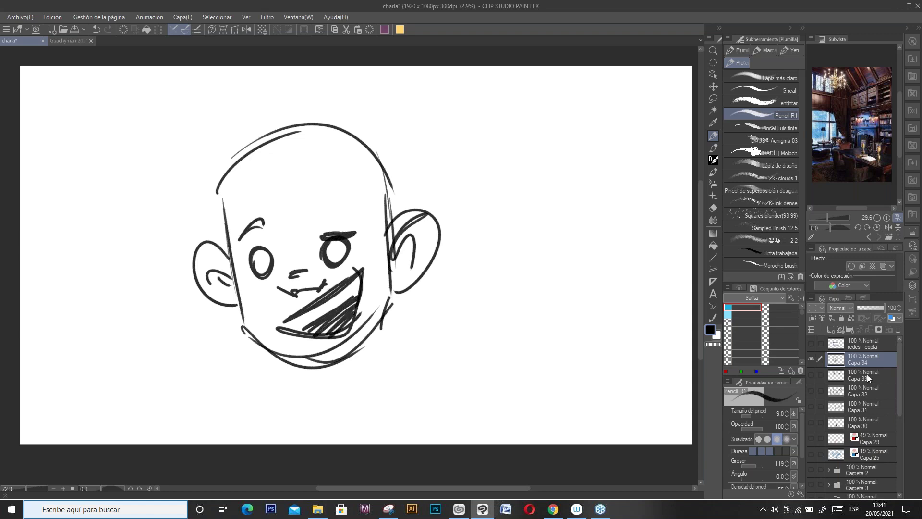
# Step: Create a new raster layer beneath the head line art and set the drawing colour to an orange skin tone
pyautogui.click(831, 329)
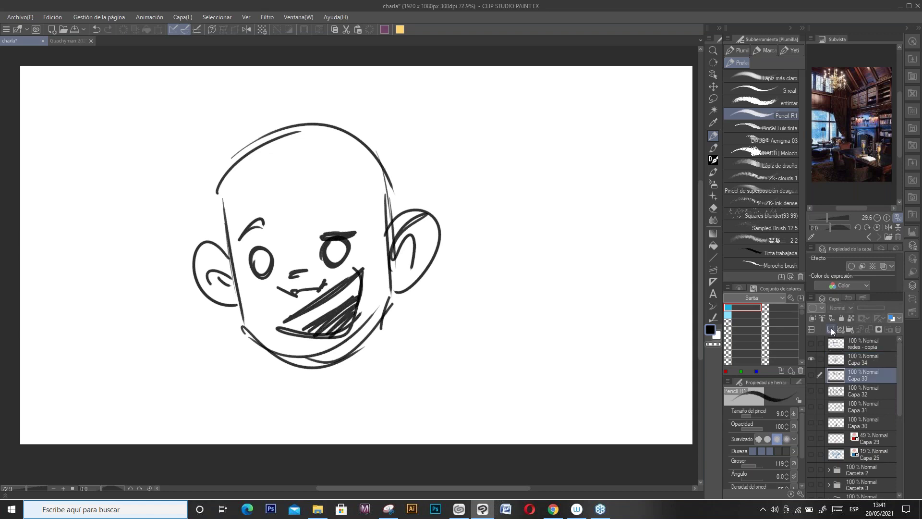
pyautogui.doubleClick(708, 331)
pyautogui.click(671, 212)
pyautogui.moveTo(642, 170)
pyautogui.mouseDown()
pyautogui.moveTo(641, 118)
pyautogui.moveTo(614, 106)
pyautogui.mouseUp()
pyautogui.click(775, 74)
# Step: Lasso the head and ears along their outline and fill the selection with the orange skin tone
pyautogui.click(713, 99)
pyautogui.moveTo(391, 216)
pyautogui.mouseDown()
pyautogui.moveTo(426, 205)
pyautogui.moveTo(441, 227)
pyautogui.moveTo(414, 285)
pyautogui.moveTo(339, 355)
pyautogui.moveTo(316, 360)
pyautogui.moveTo(270, 344)
pyautogui.moveTo(241, 304)
pyautogui.moveTo(207, 291)
pyautogui.moveTo(204, 240)
pyautogui.moveTo(229, 251)
pyautogui.moveTo(233, 165)
pyautogui.moveTo(308, 121)
pyautogui.moveTo(350, 130)
pyautogui.moveTo(386, 177)
pyautogui.moveTo(391, 222)
pyautogui.mouseUp()
pyautogui.hotkey('alt', 'BackSpace')
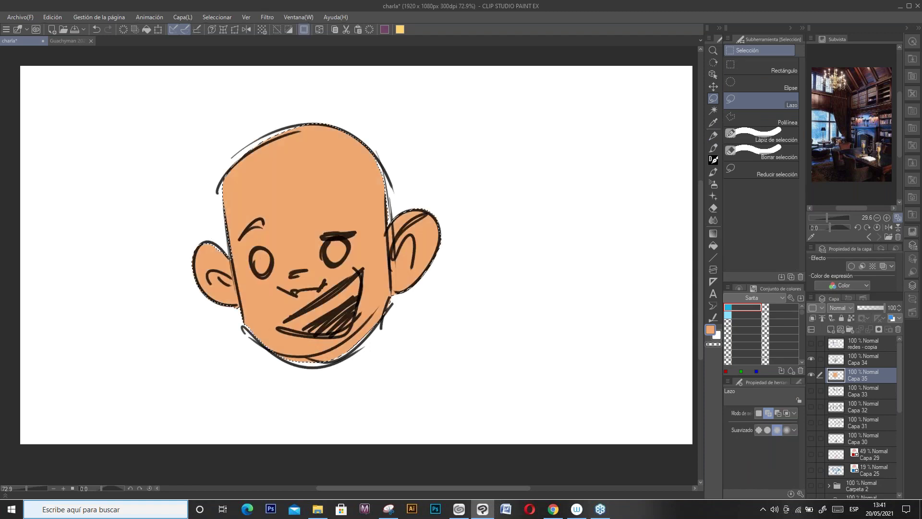
# Step: Rename the skin-tone layer "color" and add a new raster layer above it, clipped to the layer below
pyautogui.click(304, 29)
pyautogui.write('color')
pyautogui.press('Escape')
pyautogui.click(831, 330)
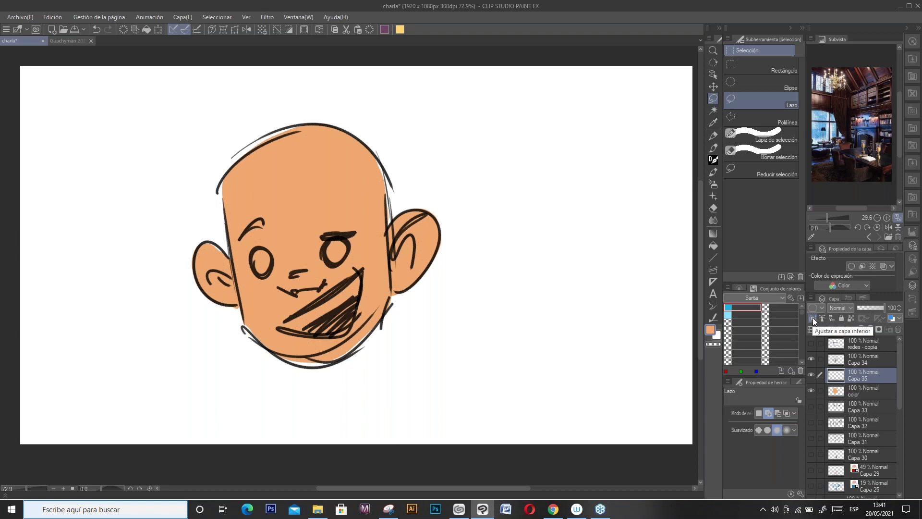
pyautogui.click(813, 318)
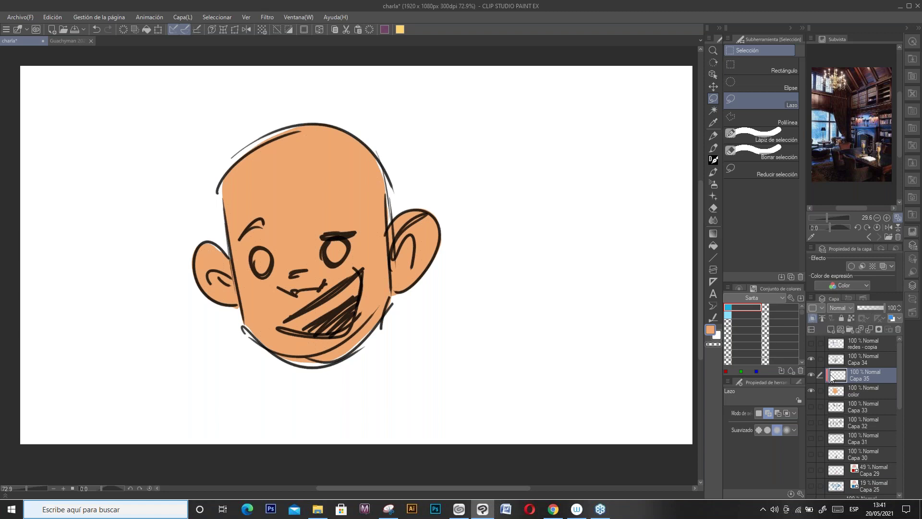
# Step: Add a second clipped raster layer directly above the color layer
pyautogui.click(860, 391)
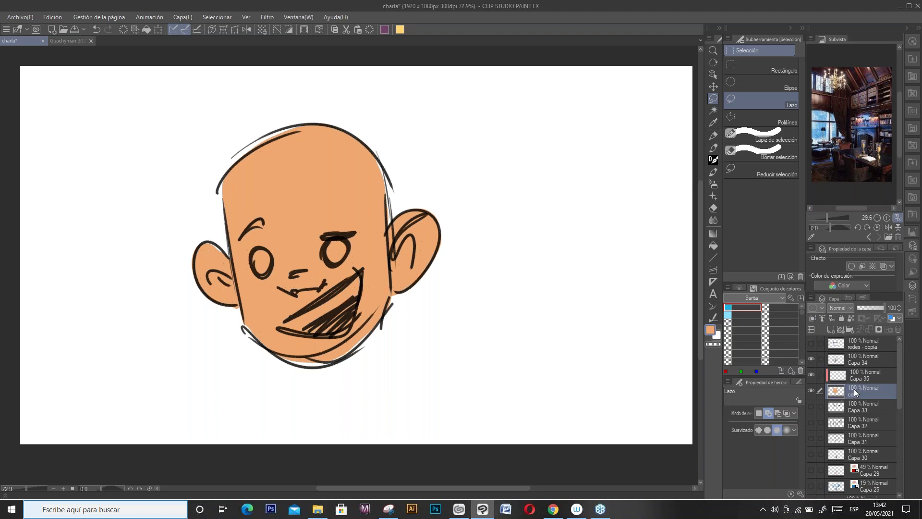
pyautogui.click(830, 330)
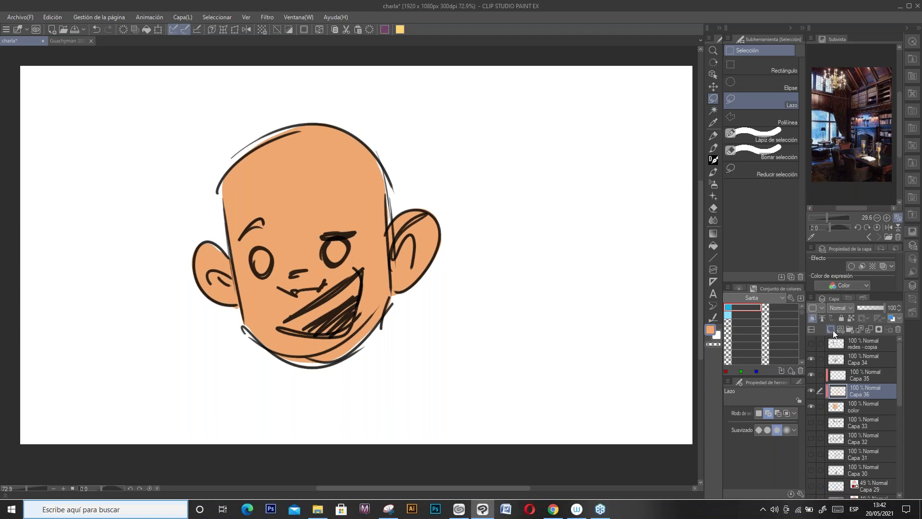
pyautogui.click(857, 406)
# Step: Try hatching blue strokes across the head and ears on the upper clipped layer with the pencil, and undo them
pyautogui.click(871, 378)
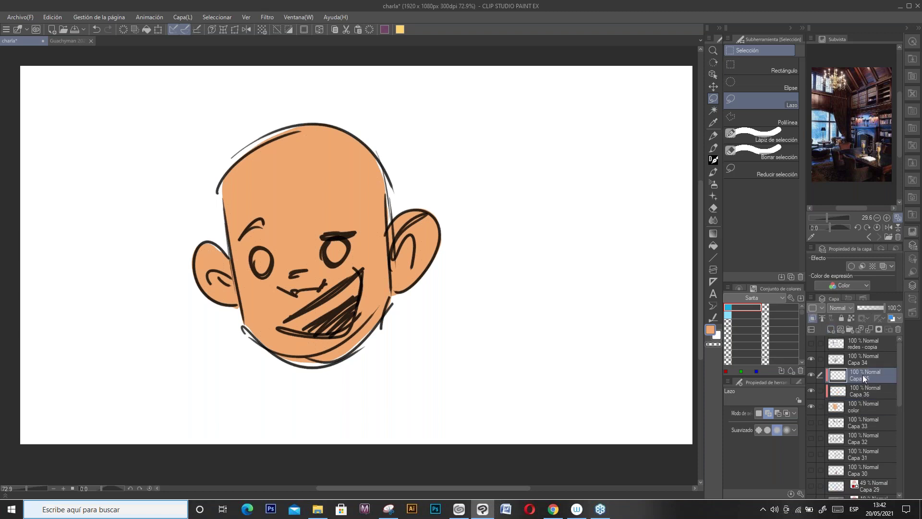
pyautogui.click(739, 307)
pyautogui.press('p')
pyautogui.moveTo(385, 188)
pyautogui.mouseDown()
pyautogui.moveTo(339, 214)
pyautogui.moveTo(307, 202)
pyautogui.moveTo(299, 135)
pyautogui.moveTo(202, 250)
pyautogui.moveTo(227, 319)
pyautogui.moveTo(384, 219)
pyautogui.moveTo(337, 308)
pyautogui.mouseUp()
pyautogui.moveTo(384, 283); pyautogui.dragTo(324, 360)
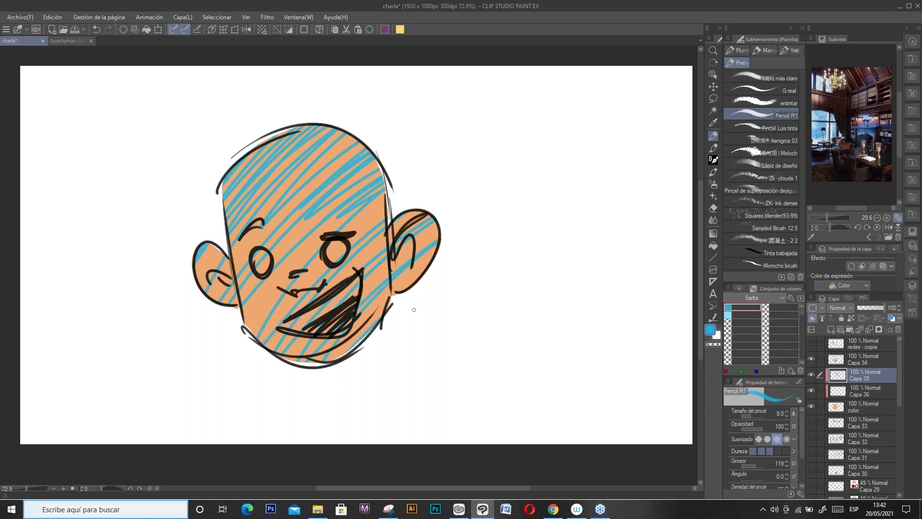
pyautogui.hotkey('ctrl', 'z')
# Step: Set the drawing colour to dark purple and the lower clipped layer to Multiply (Multiplicación) blending at 47% opacity
pyautogui.scroll(-1, 414, 310)
pyautogui.scroll(4, 414, 310)
pyautogui.scroll(1, 414, 310)
pyautogui.moveTo(521, 212); pyautogui.dragTo(628, 261)
pyautogui.scroll(-2, 626, 258)
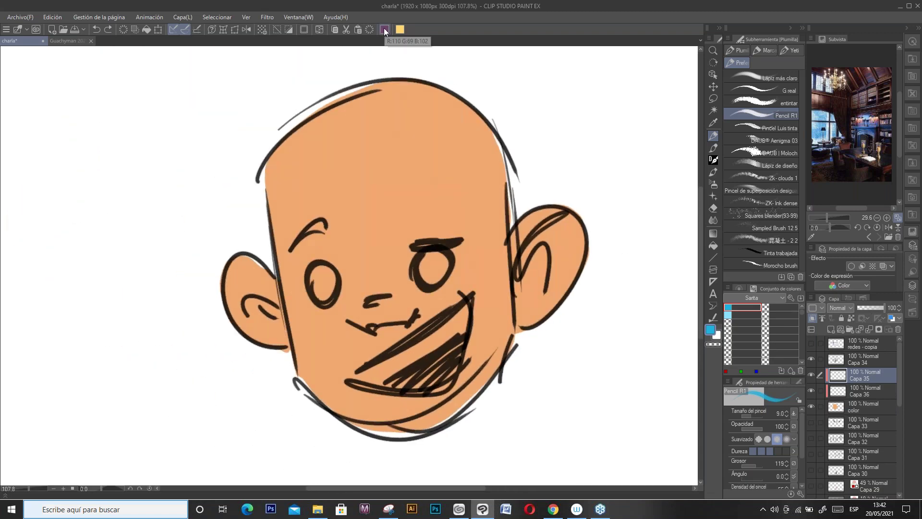
pyautogui.click(386, 29)
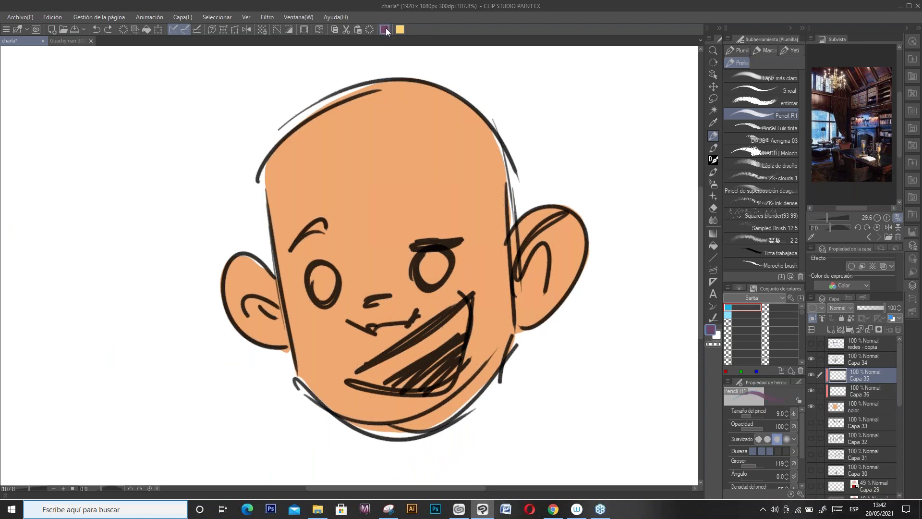
pyautogui.click(865, 392)
pyautogui.click(847, 311)
pyautogui.click(851, 70)
pyautogui.click(870, 308)
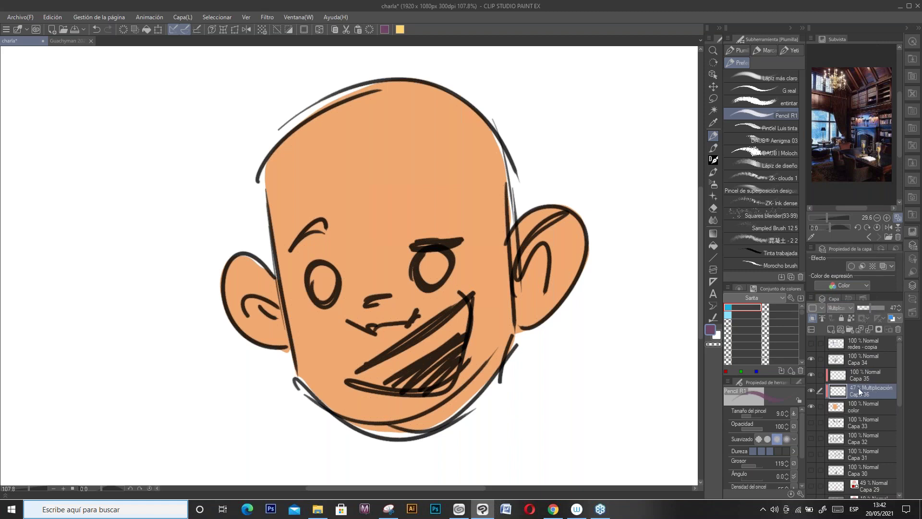
# Step: Paint purple shadows with the DAUB Moloch brush under the eyebrows, below the upper lip, at the mouth corner and inside both ears
pyautogui.click(742, 150)
pyautogui.moveTo(463, 247); pyautogui.dragTo(406, 252)
pyautogui.moveTo(338, 248)
pyautogui.mouseDown()
pyautogui.moveTo(304, 261)
pyautogui.moveTo(314, 241)
pyautogui.moveTo(305, 251)
pyautogui.moveTo(342, 252)
pyautogui.mouseUp()
pyautogui.moveTo(413, 321)
pyautogui.mouseDown()
pyautogui.moveTo(389, 324)
pyautogui.moveTo(403, 326)
pyautogui.moveTo(422, 311)
pyautogui.moveTo(408, 319)
pyautogui.mouseUp()
pyautogui.moveTo(463, 293)
pyautogui.mouseDown()
pyautogui.moveTo(451, 299)
pyautogui.moveTo(483, 289)
pyautogui.mouseUp()
pyautogui.moveTo(548, 236)
pyautogui.mouseDown()
pyautogui.moveTo(562, 218)
pyautogui.moveTo(529, 259)
pyautogui.moveTo(552, 275)
pyautogui.moveTo(576, 214)
pyautogui.mouseUp()
pyautogui.moveTo(266, 317)
pyautogui.mouseDown()
pyautogui.moveTo(258, 298)
pyautogui.moveTo(279, 298)
pyautogui.mouseUp()
pyautogui.moveTo(255, 262)
pyautogui.mouseDown()
pyautogui.moveTo(284, 328)
pyautogui.moveTo(241, 303)
pyautogui.moveTo(290, 346)
pyautogui.mouseUp()
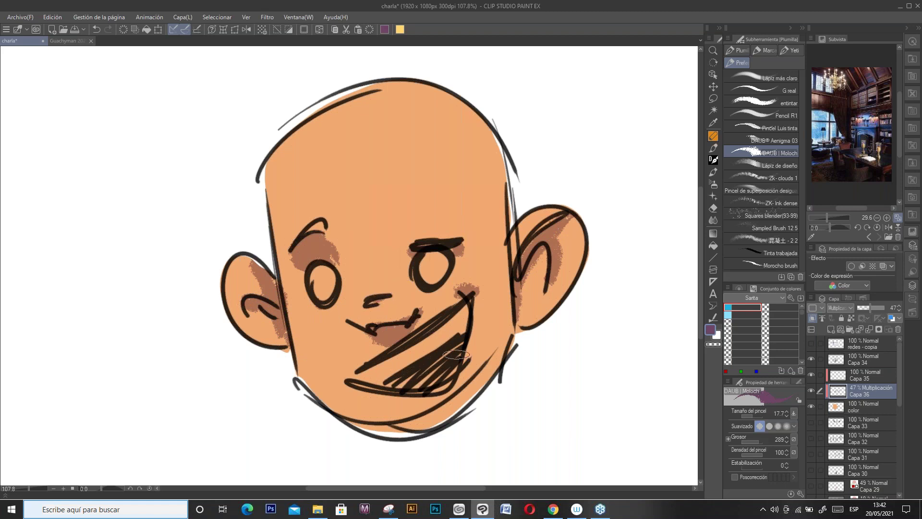
# Step: Shade the hatched mouth interior and the outer cheek and jaw beside the larger ear with the same purple
pyautogui.moveTo(407, 382); pyautogui.dragTo(447, 371)
pyautogui.moveTo(510, 321); pyautogui.dragTo(468, 379)
pyautogui.moveTo(516, 300); pyautogui.dragTo(468, 394)
pyautogui.moveTo(513, 331)
pyautogui.mouseDown()
pyautogui.moveTo(445, 420)
pyautogui.moveTo(503, 321)
pyautogui.moveTo(420, 433)
pyautogui.mouseUp()
pyautogui.moveTo(513, 273); pyautogui.dragTo(502, 363)
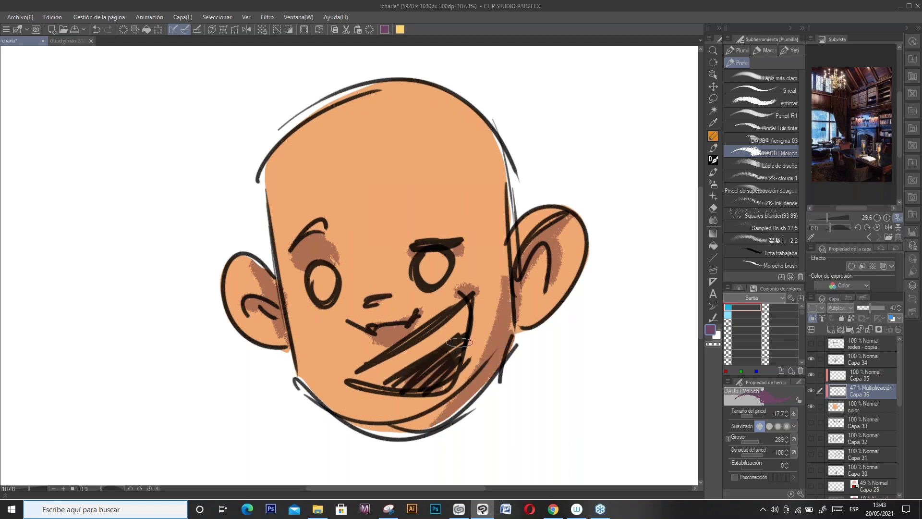
# Step: On the color layer, clear the old selection and lasso both eye ovals and the teeth area of the mouth
pyautogui.click(867, 405)
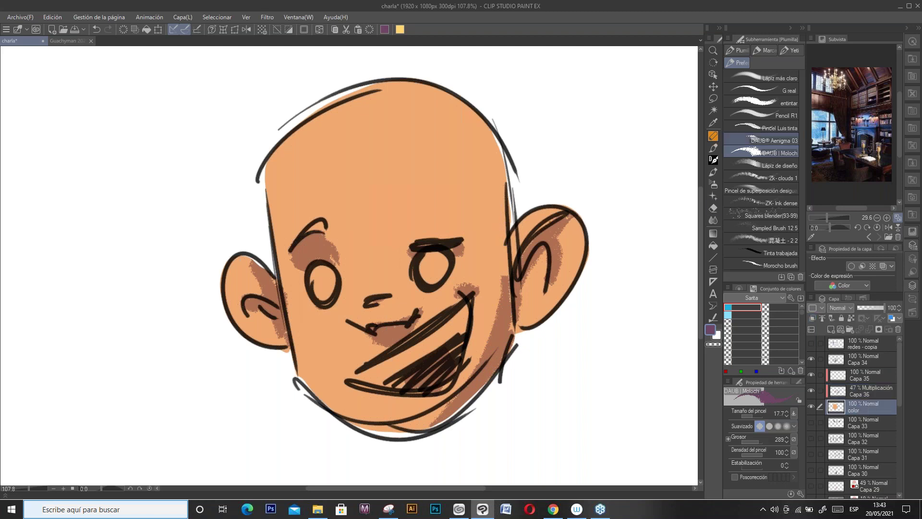
pyautogui.click(713, 98)
pyautogui.moveTo(454, 259)
pyautogui.mouseDown()
pyautogui.moveTo(435, 285)
pyautogui.moveTo(421, 276)
pyautogui.moveTo(450, 265)
pyautogui.mouseUp()
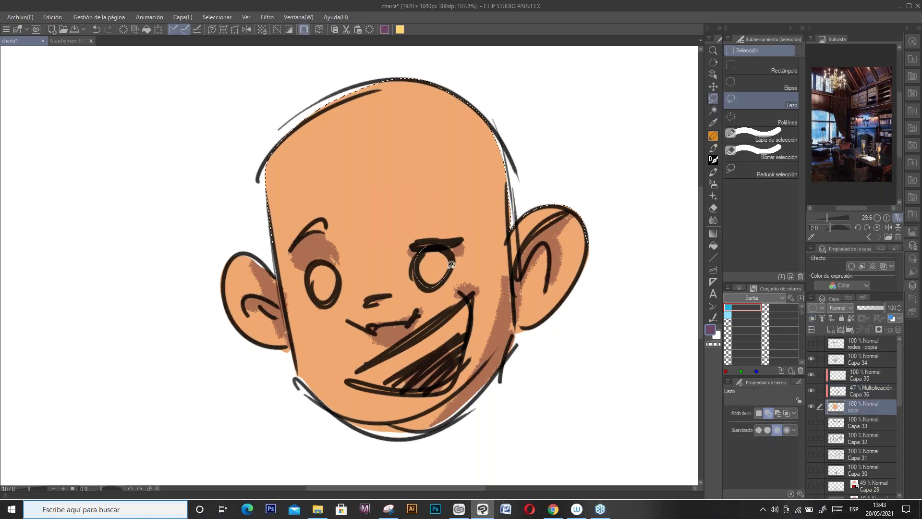
pyautogui.moveTo(340, 287); pyautogui.dragTo(330, 297)
pyautogui.click(278, 29)
pyautogui.moveTo(455, 263); pyautogui.dragTo(454, 259)
pyautogui.moveTo(339, 270)
pyautogui.mouseDown()
pyautogui.moveTo(340, 293)
pyautogui.moveTo(321, 304)
pyautogui.moveTo(310, 272)
pyautogui.moveTo(339, 272)
pyautogui.mouseUp()
pyautogui.moveTo(468, 301)
pyautogui.mouseDown()
pyautogui.moveTo(413, 370)
pyautogui.moveTo(357, 377)
pyautogui.moveTo(469, 302)
pyautogui.mouseUp()
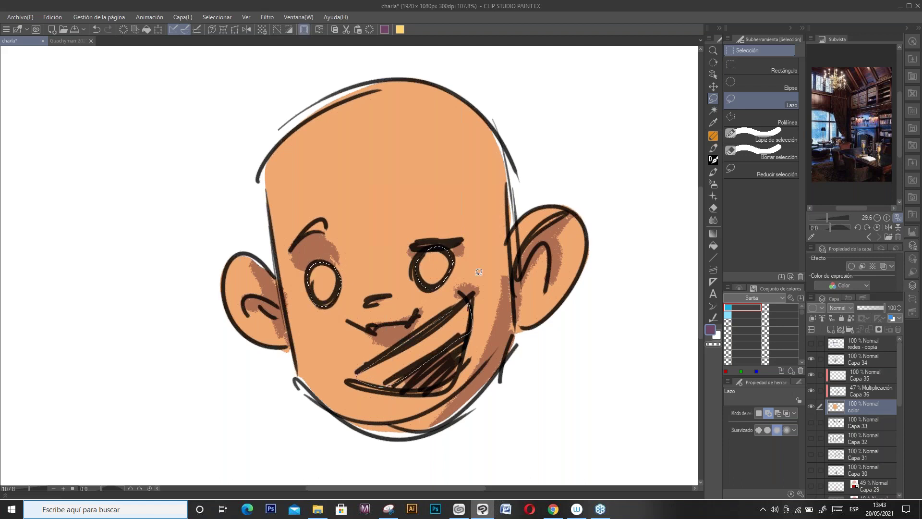
# Step: Raise the luminosity of the selected eyes and teeth to near white, and clear the selection
pyautogui.click(320, 30)
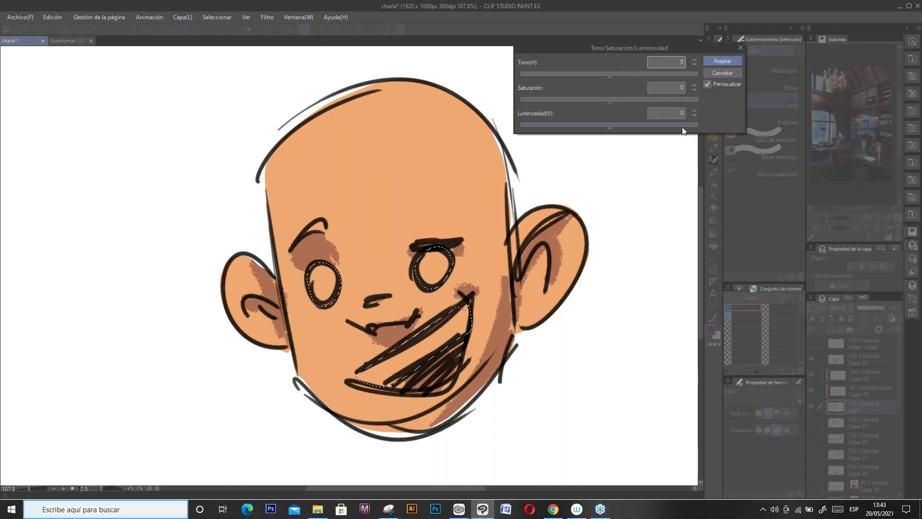
pyautogui.moveTo(674, 126); pyautogui.dragTo(682, 127)
pyautogui.click(733, 59)
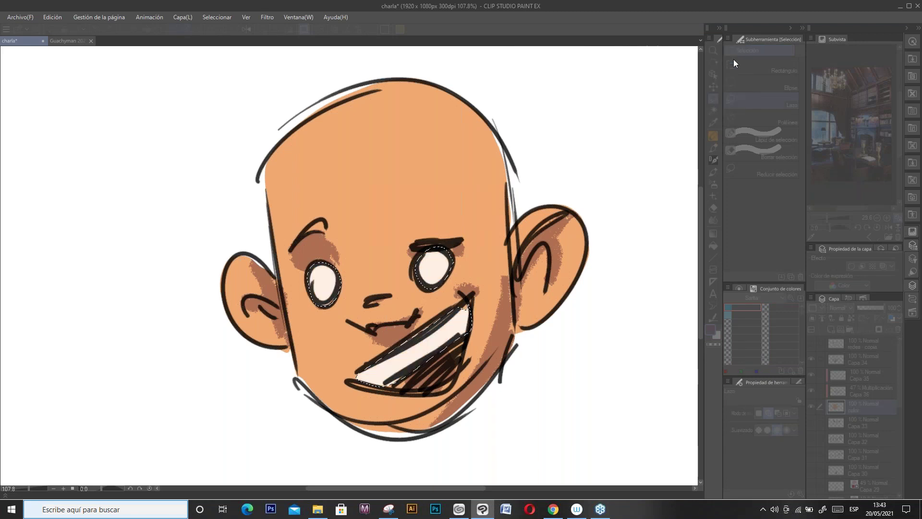
pyautogui.click(278, 30)
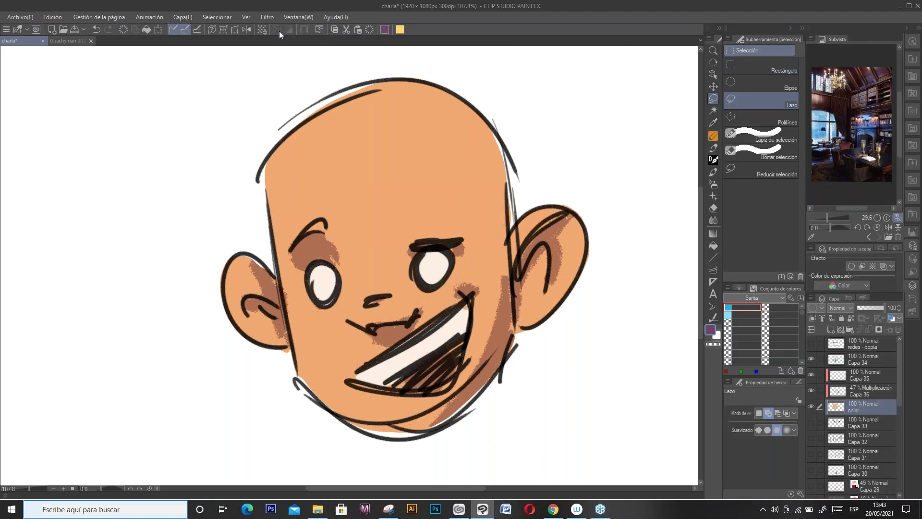
# Step: Set the drawing colour to light yellow and name the Multiply layer "sombra" and the clipped layer above it "luces"
pyautogui.click(400, 29)
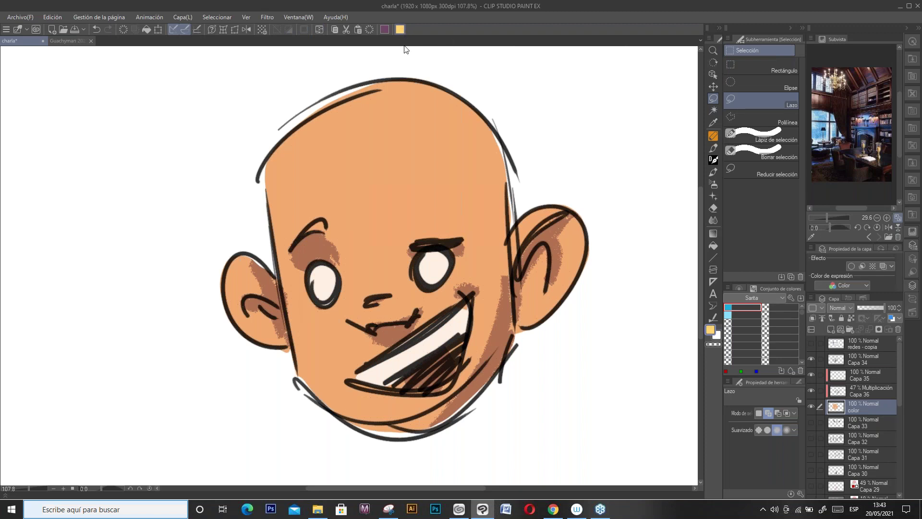
pyautogui.click(866, 391)
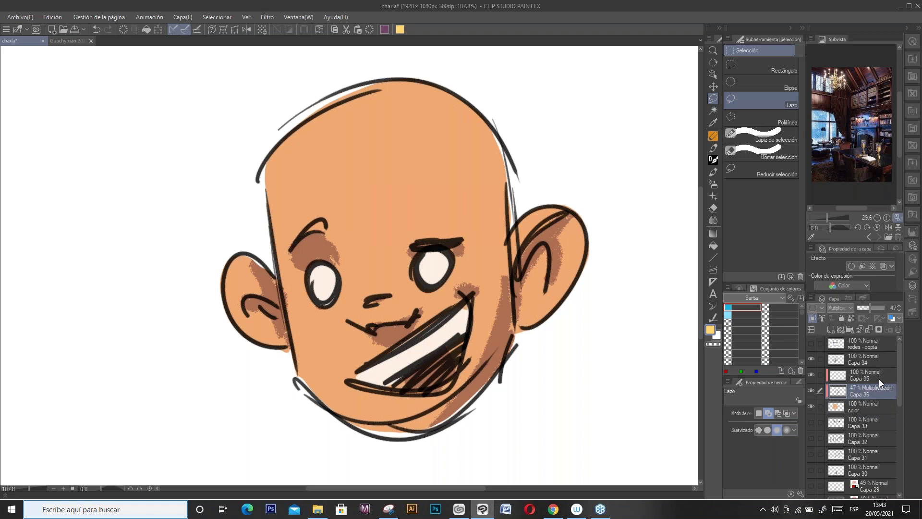
pyautogui.doubleClick(854, 377)
pyautogui.write('luces')
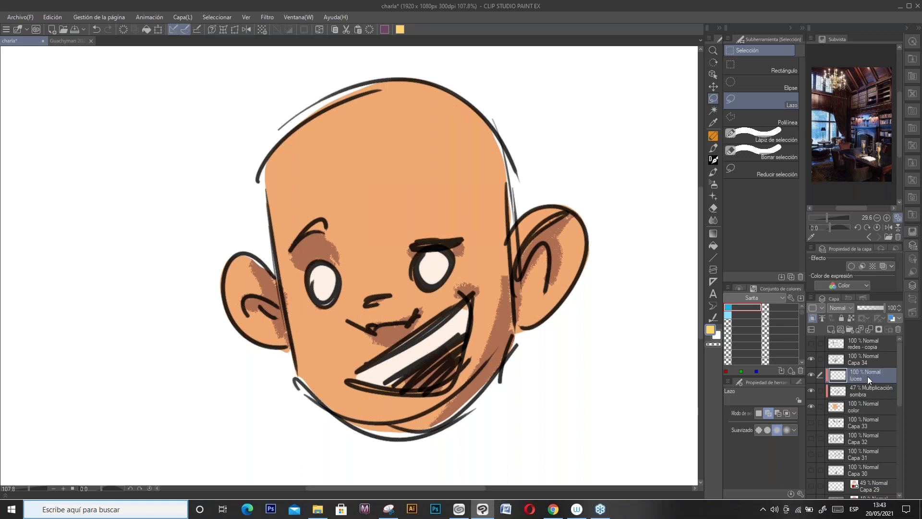
# Step: Set the luces layer's blending mode to Sobreexponer (brillo) and choose the Pincel de superposición desigual brush
pyautogui.click(846, 308)
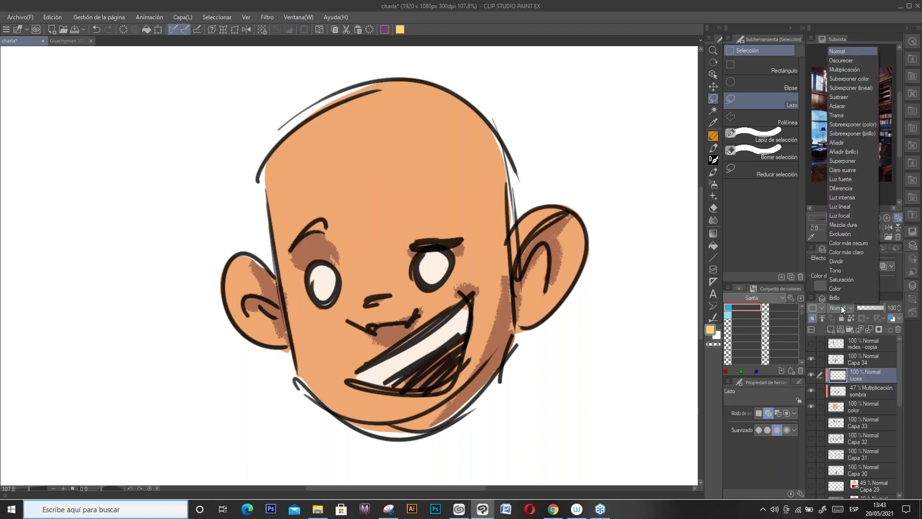
pyautogui.click(856, 132)
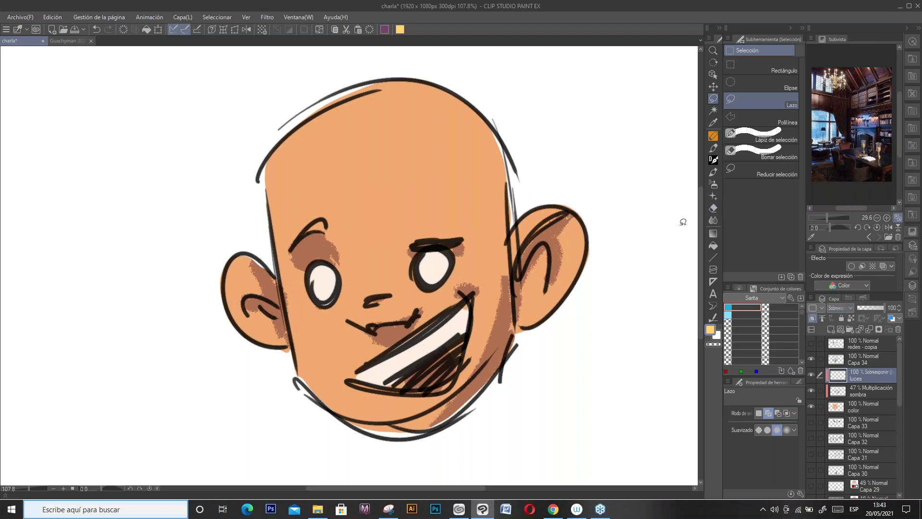
pyautogui.press('p')
pyautogui.click(753, 189)
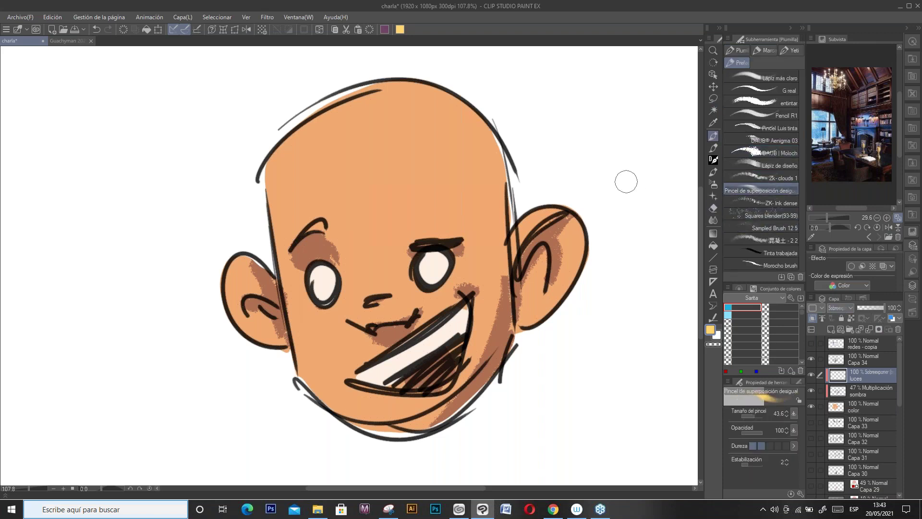
pyautogui.moveTo(349, 265); pyautogui.dragTo(376, 265)
# Step: Lasso the light-facing areas of the forehead and cheek, both ears, the nose and the chin, and hide the selection border
pyautogui.press('m')
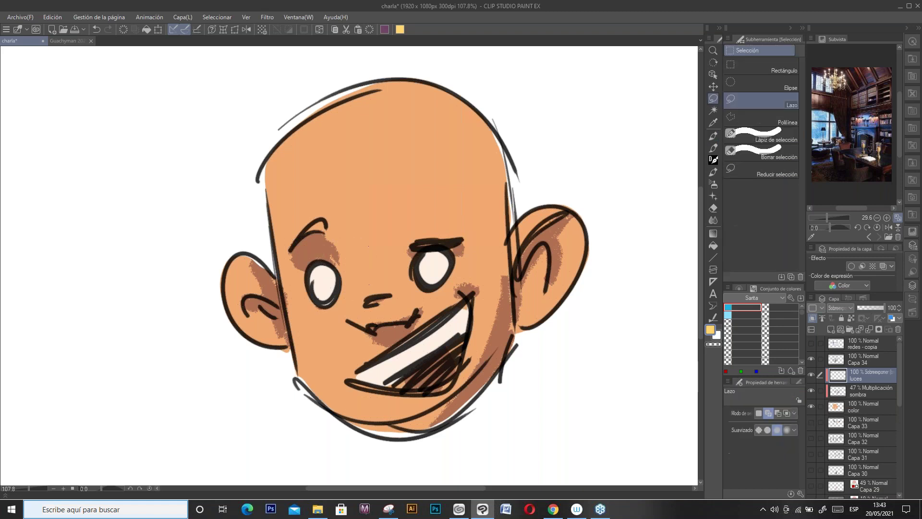
pyautogui.moveTo(403, 85)
pyautogui.mouseDown()
pyautogui.moveTo(343, 121)
pyautogui.moveTo(318, 160)
pyautogui.moveTo(294, 250)
pyautogui.moveTo(316, 295)
pyautogui.moveTo(334, 305)
pyautogui.moveTo(352, 436)
pyautogui.moveTo(315, 415)
pyautogui.moveTo(294, 355)
pyautogui.moveTo(277, 249)
pyautogui.moveTo(286, 116)
pyautogui.moveTo(366, 72)
pyautogui.mouseUp()
pyautogui.moveTo(252, 260)
pyautogui.mouseDown()
pyautogui.moveTo(254, 324)
pyautogui.moveTo(265, 354)
pyautogui.moveTo(237, 341)
pyautogui.moveTo(224, 234)
pyautogui.mouseUp()
pyautogui.moveTo(393, 297)
pyautogui.mouseDown()
pyautogui.moveTo(377, 321)
pyautogui.moveTo(377, 297)
pyautogui.moveTo(392, 296)
pyautogui.mouseUp()
pyautogui.moveTo(559, 213)
pyautogui.mouseDown()
pyautogui.moveTo(519, 250)
pyautogui.moveTo(604, 193)
pyautogui.mouseUp()
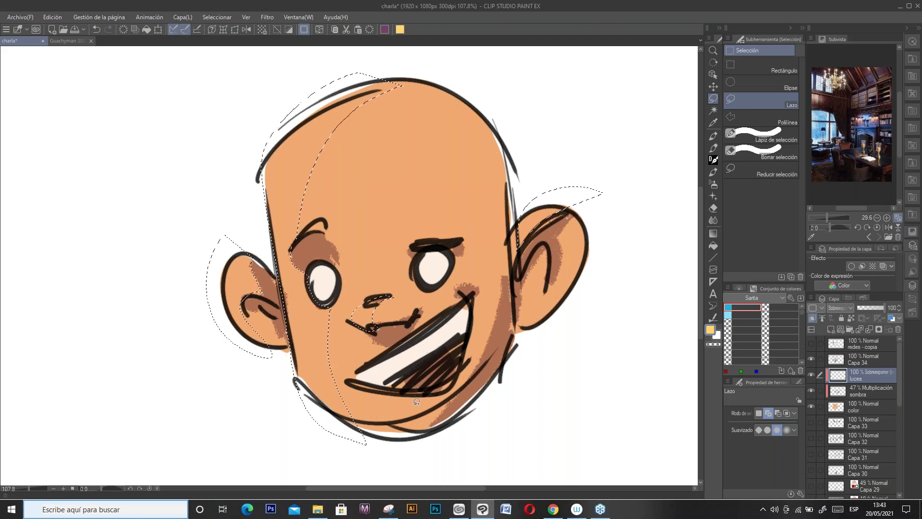
pyautogui.moveTo(427, 405); pyautogui.dragTo(423, 409)
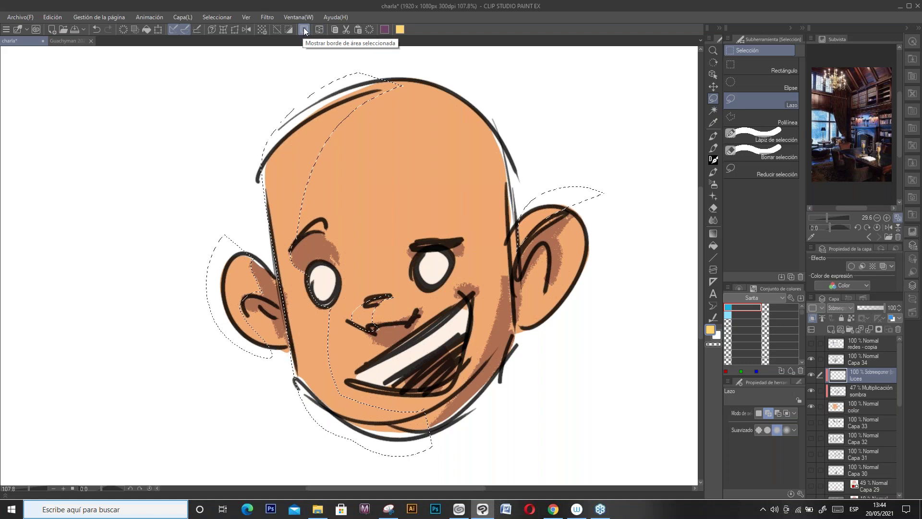
pyautogui.click(304, 29)
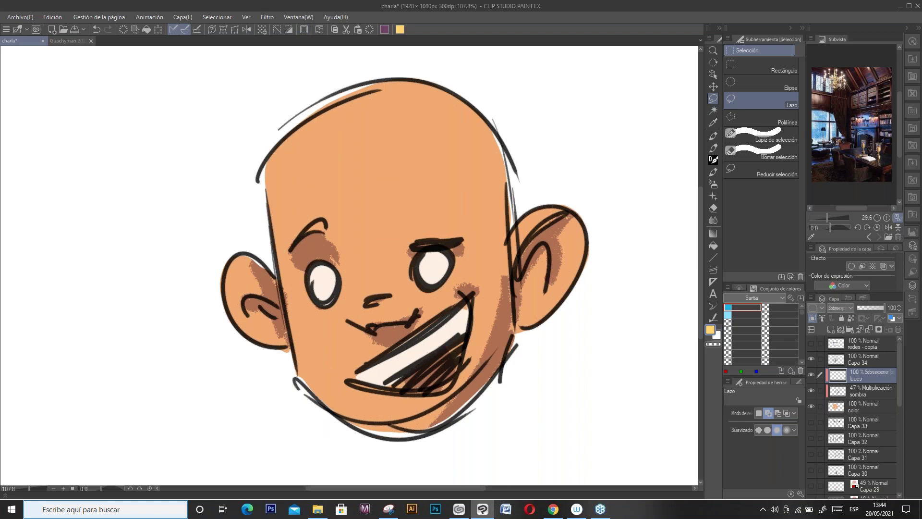
# Step: Brush soft yellow highlights into the selected forehead, cheek, chin, ear and nose areas at brush size 107.2
pyautogui.press('p')
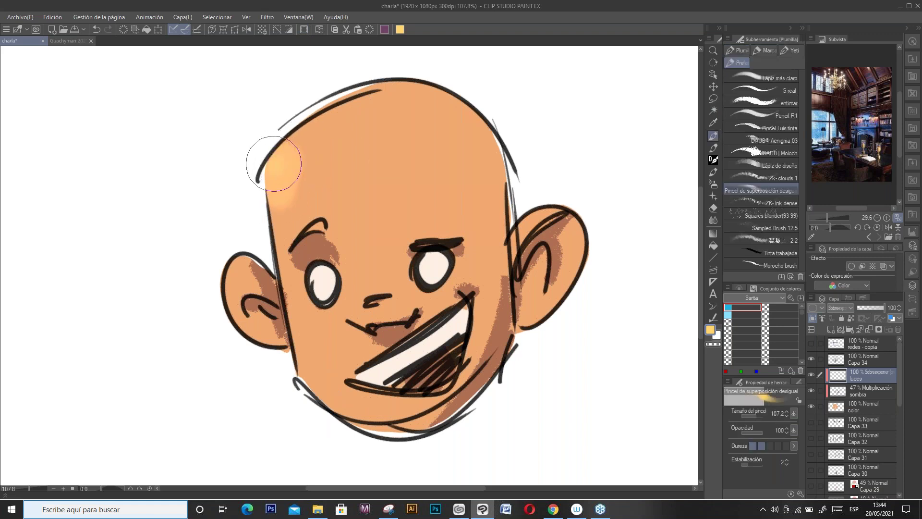
pyautogui.moveTo(274, 213)
pyautogui.mouseDown()
pyautogui.moveTo(298, 324)
pyautogui.moveTo(299, 246)
pyautogui.moveTo(338, 404)
pyautogui.moveTo(299, 320)
pyautogui.moveTo(342, 421)
pyautogui.mouseUp()
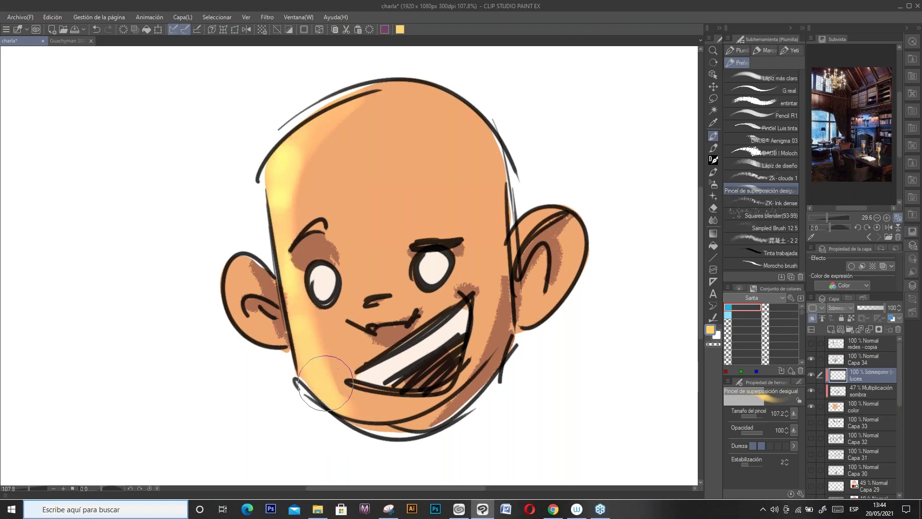
pyautogui.moveTo(251, 271)
pyautogui.mouseDown()
pyautogui.moveTo(242, 308)
pyautogui.moveTo(235, 270)
pyautogui.moveTo(240, 235)
pyautogui.mouseUp()
pyautogui.moveTo(277, 178)
pyautogui.mouseDown()
pyautogui.moveTo(330, 102)
pyautogui.moveTo(318, 134)
pyautogui.moveTo(257, 181)
pyautogui.mouseUp()
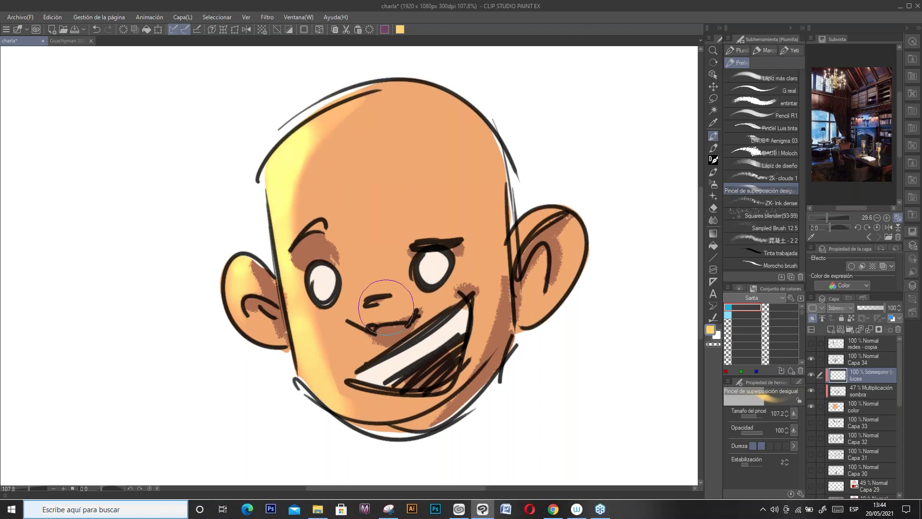
pyautogui.moveTo(369, 313)
pyautogui.mouseDown()
pyautogui.moveTo(356, 318)
pyautogui.moveTo(381, 306)
pyautogui.mouseUp()
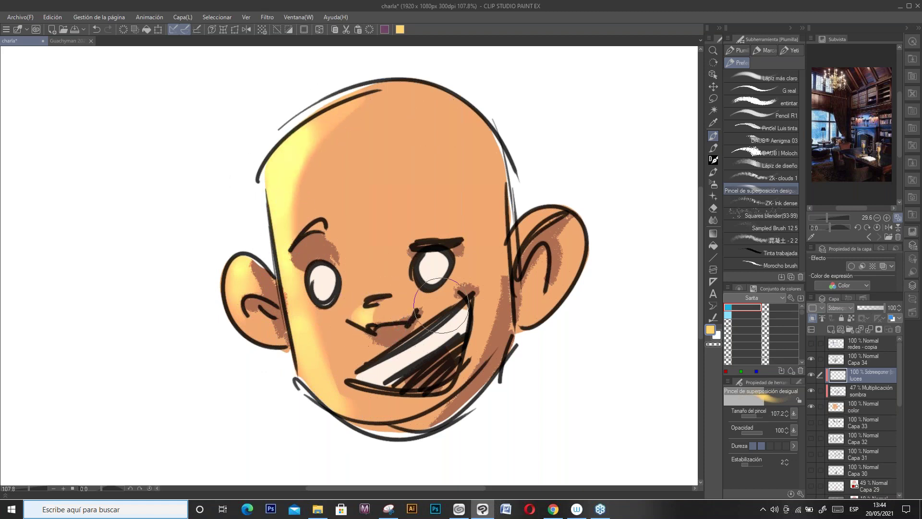
pyautogui.moveTo(560, 196)
pyautogui.mouseDown()
pyautogui.moveTo(568, 191)
pyautogui.moveTo(541, 212)
pyautogui.mouseUp()
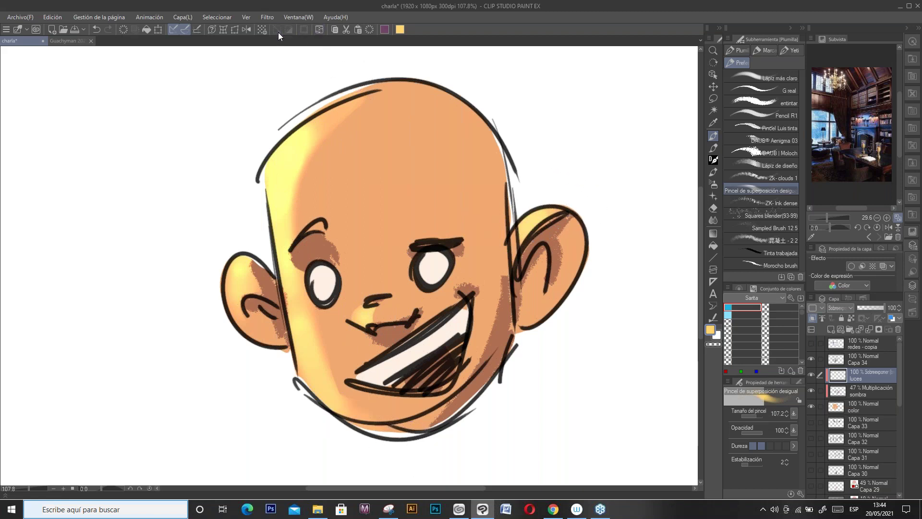
# Step: Set the drawing colour to a soft red in the colour settings
pyautogui.rightClick(450, 28)
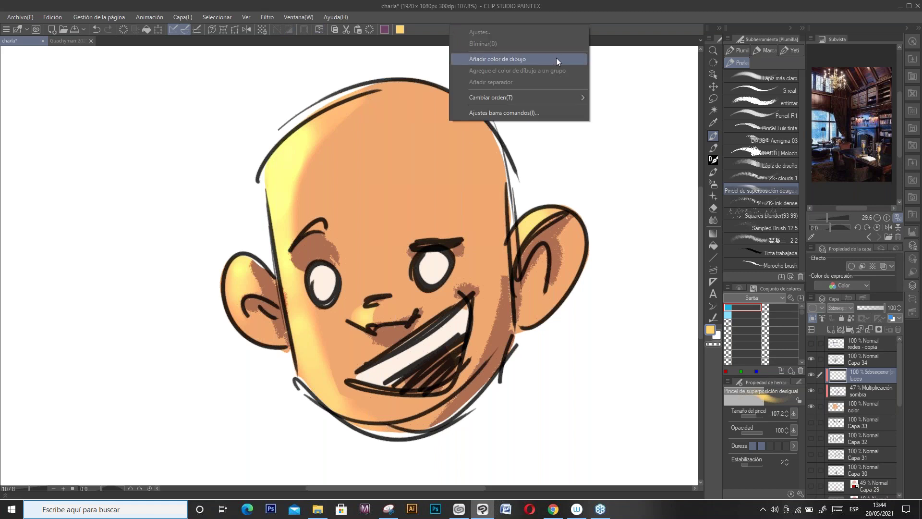
pyautogui.click(644, 19)
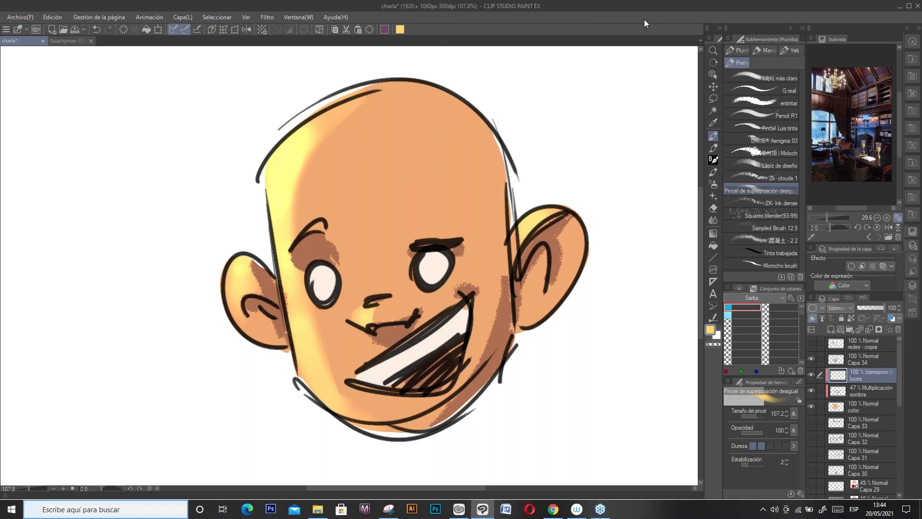
pyautogui.doubleClick(711, 329)
pyautogui.moveTo(673, 204); pyautogui.dragTo(671, 218)
pyautogui.click(651, 128)
pyautogui.click(776, 75)
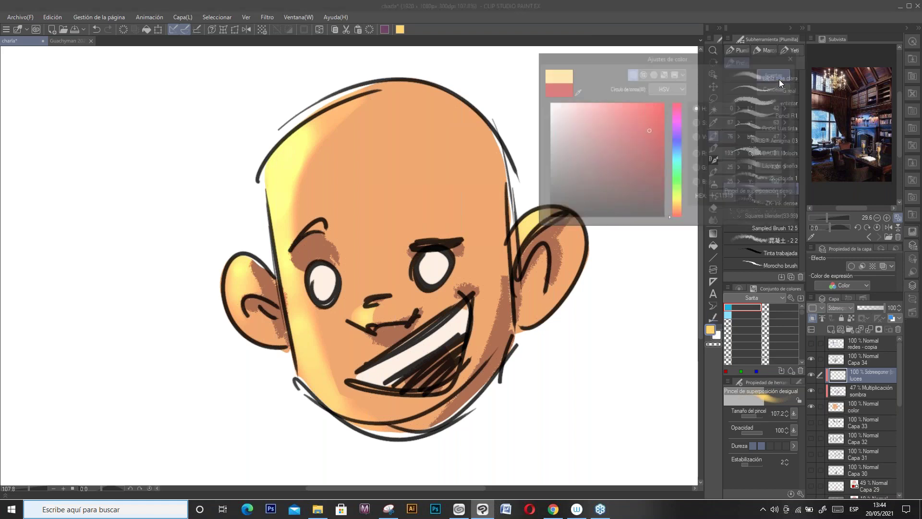
# Step: Add the current red drawing colour to the command bar as a swatch and delete that swatch again
pyautogui.rightClick(532, 30)
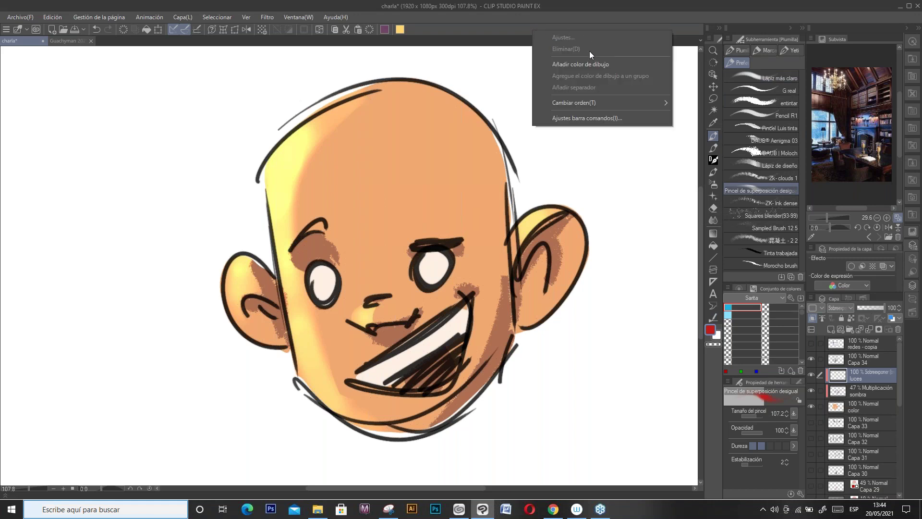
pyautogui.click(592, 64)
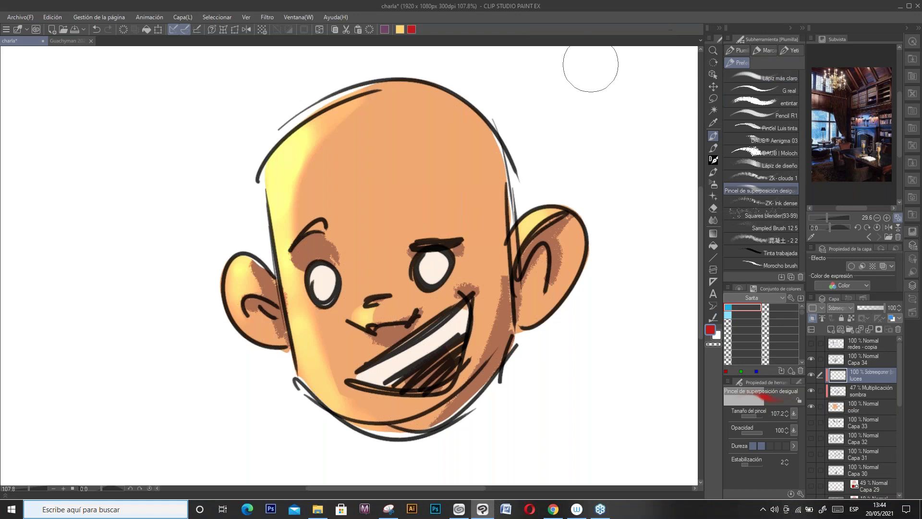
pyautogui.rightClick(411, 30)
pyautogui.click(483, 48)
# Step: Switch the colour set to Samuel and pick its saco and pantalon colours
pyautogui.click(777, 298)
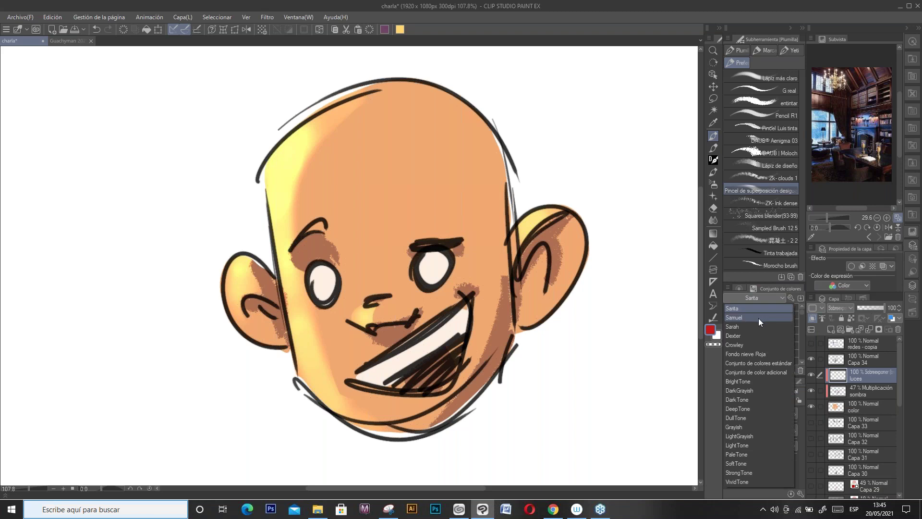
pyautogui.click(758, 317)
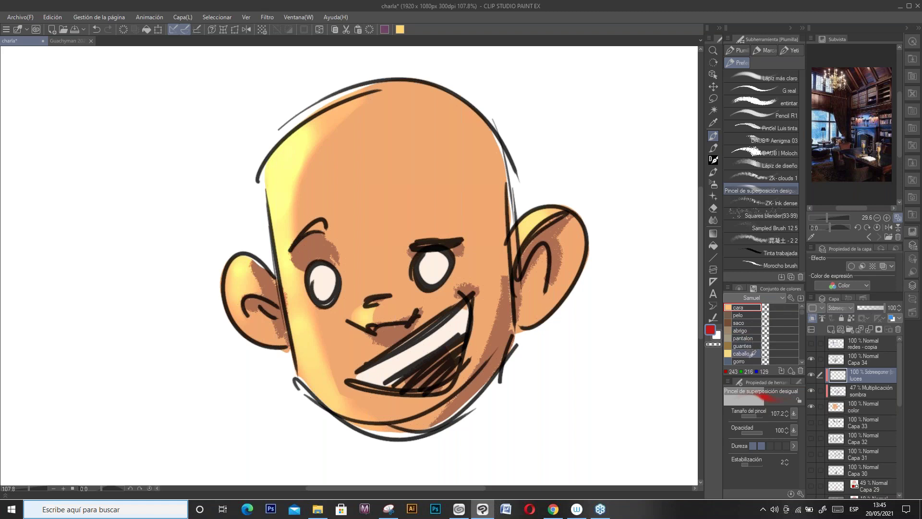
pyautogui.click(752, 331)
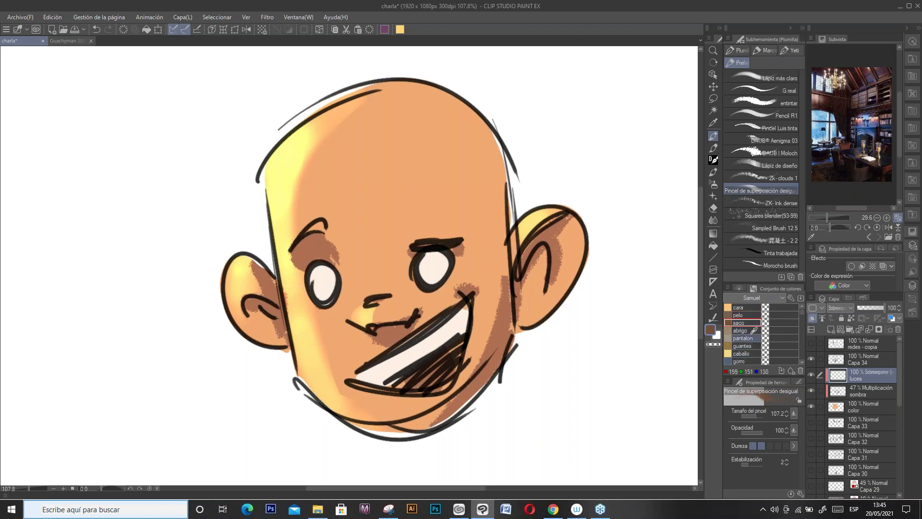
pyautogui.click(748, 338)
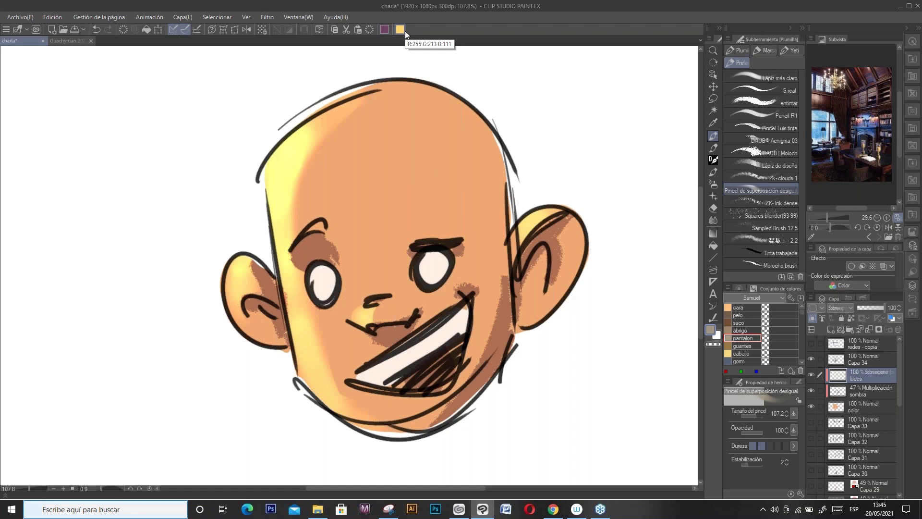
# Step: Look at the Guachyman 2021 illustration and return to the charla drawing
pyautogui.click(73, 45)
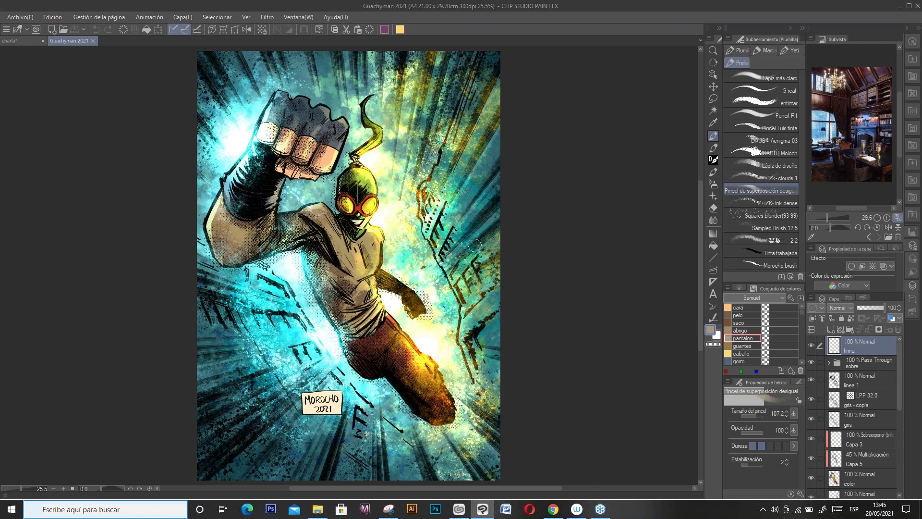
pyautogui.click(30, 41)
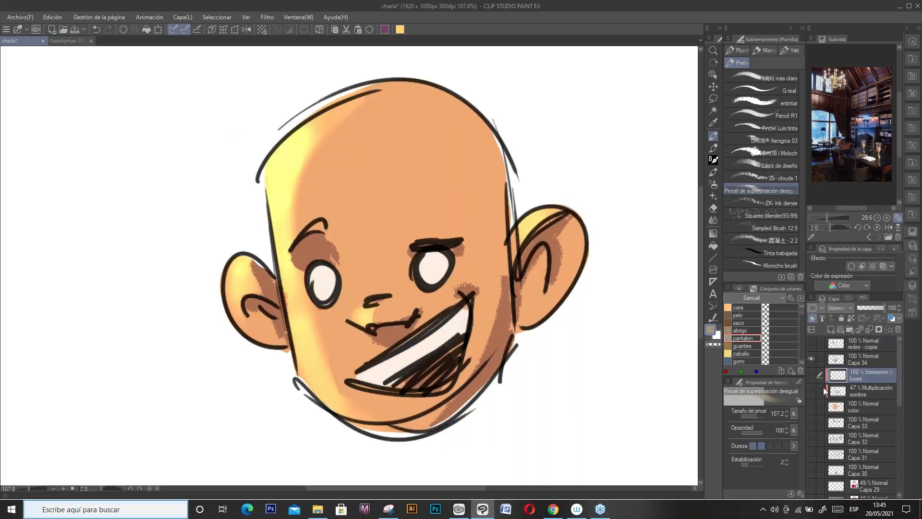
# Step: Hide the layers of the coloured head and set the drawing colour to black
pyautogui.keyDown('ctrl'); pyautogui.click(823, 387); pyautogui.keyUp('ctrl')
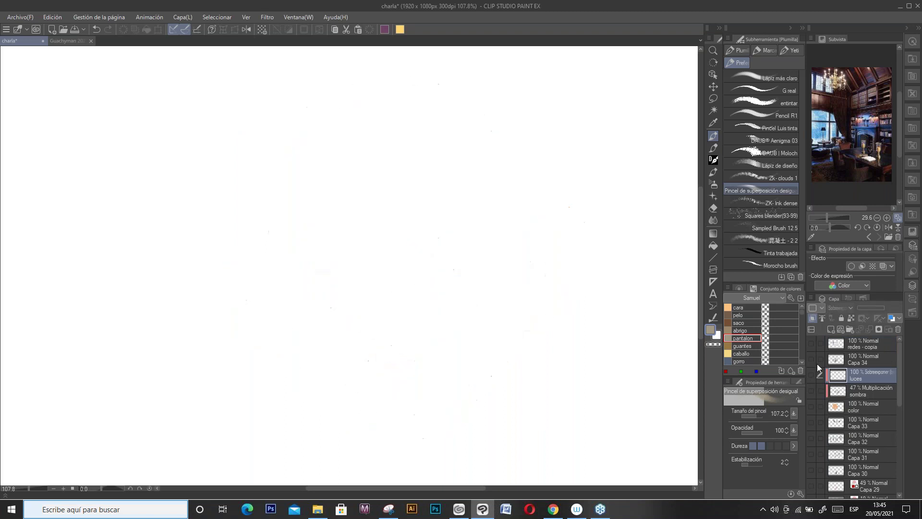
pyautogui.doubleClick(710, 329)
pyautogui.click(785, 76)
# Step: Show only the Capa 33 pose sketches, make that layer active and choose the Pencil R1 brush
pyautogui.click(872, 360)
pyautogui.click(811, 359)
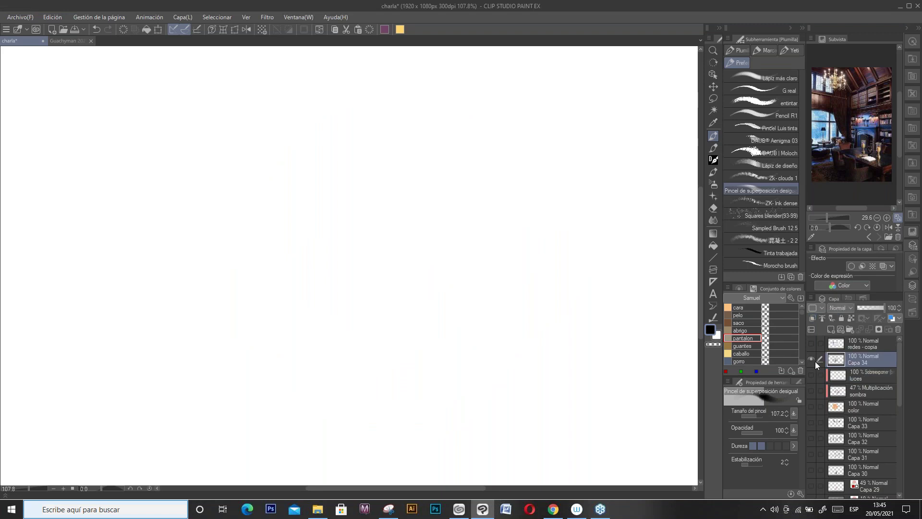
pyautogui.click(859, 420)
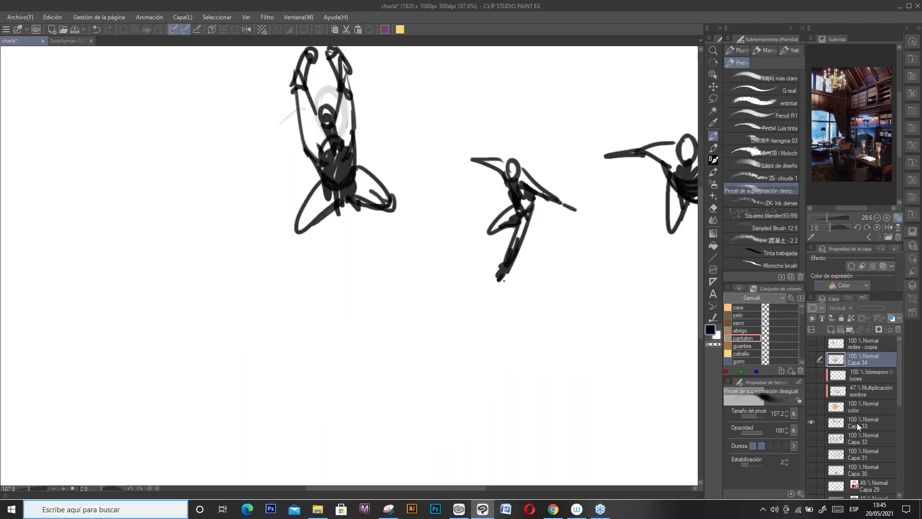
pyautogui.click(857, 422)
pyautogui.hotkey('ctrl', 'alt', '0')
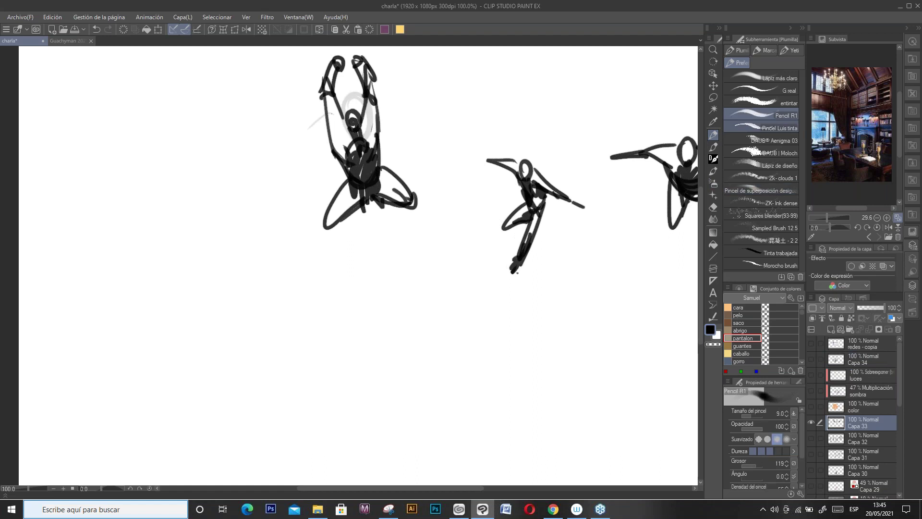
# Step: Sketch the head, bulky torso and arms of a hunched figure holding a raised sword below the existing poses
pyautogui.scroll(-3, 579, 253)
pyautogui.moveTo(310, 250)
pyautogui.mouseDown()
pyautogui.moveTo(307, 264)
pyautogui.moveTo(315, 262)
pyautogui.moveTo(293, 270)
pyautogui.moveTo(310, 282)
pyautogui.mouseUp()
pyautogui.moveTo(295, 269)
pyautogui.mouseDown()
pyautogui.moveTo(272, 284)
pyautogui.moveTo(295, 267)
pyautogui.moveTo(328, 279)
pyautogui.moveTo(296, 291)
pyautogui.moveTo(298, 300)
pyautogui.moveTo(274, 291)
pyautogui.moveTo(300, 321)
pyautogui.mouseUp()
pyautogui.moveTo(301, 286); pyautogui.dragTo(309, 317)
pyautogui.moveTo(294, 318)
pyautogui.mouseDown()
pyautogui.moveTo(304, 327)
pyautogui.moveTo(296, 320)
pyautogui.moveTo(336, 306)
pyautogui.moveTo(300, 335)
pyautogui.moveTo(350, 295)
pyautogui.moveTo(347, 303)
pyautogui.moveTo(377, 240)
pyautogui.moveTo(346, 301)
pyautogui.moveTo(375, 249)
pyautogui.mouseUp()
pyautogui.moveTo(346, 305); pyautogui.dragTo(336, 314)
pyautogui.moveTo(329, 274)
pyautogui.mouseDown()
pyautogui.moveTo(338, 298)
pyautogui.moveTo(271, 310)
pyautogui.moveTo(269, 321)
pyautogui.moveTo(298, 324)
pyautogui.moveTo(280, 333)
pyautogui.moveTo(320, 361)
pyautogui.mouseUp()
# Step: Add the flaring cape strokes and the legs to the hunched sword figure
pyautogui.moveTo(270, 322)
pyautogui.mouseDown()
pyautogui.moveTo(272, 358)
pyautogui.moveTo(286, 364)
pyautogui.moveTo(258, 365)
pyautogui.mouseUp()
pyautogui.moveTo(271, 320); pyautogui.dragTo(255, 360)
pyautogui.moveTo(291, 333); pyautogui.dragTo(319, 363)
pyautogui.hotkey('ctrl', 'z')
pyautogui.moveTo(293, 331)
pyautogui.mouseDown()
pyautogui.moveTo(318, 332)
pyautogui.moveTo(331, 384)
pyautogui.mouseUp()
pyautogui.moveTo(331, 355); pyautogui.dragTo(333, 393)
pyautogui.moveTo(319, 367); pyautogui.dragTo(325, 393)
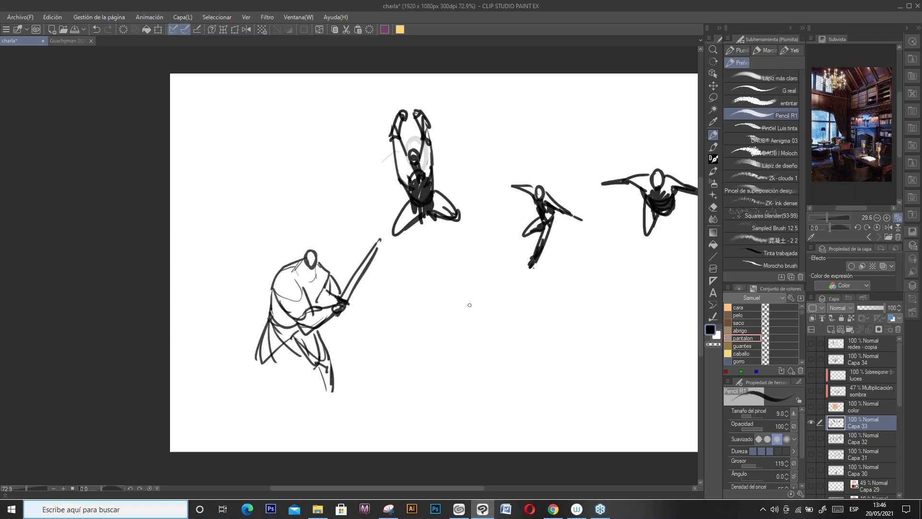
# Step: Sketch a second figure's head beside it, with tilted shoulder and hip lines ending in joint dots
pyautogui.moveTo(430, 284)
pyautogui.mouseDown()
pyautogui.moveTo(406, 310)
pyautogui.moveTo(457, 299)
pyautogui.mouseUp()
pyautogui.scroll(1, 451, 301)
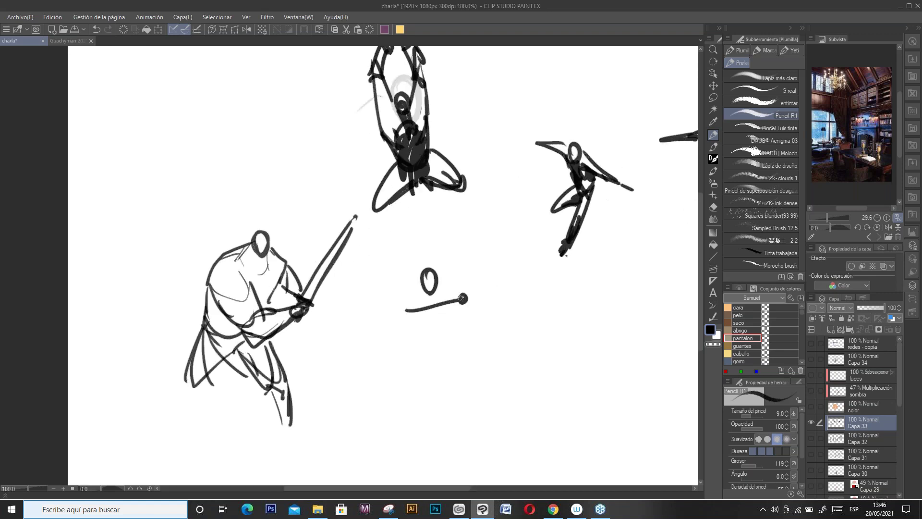
pyautogui.hotkey('ctrl', 'z')
pyautogui.hotkey('ctrl', 'z')
pyautogui.moveTo(407, 313); pyautogui.dragTo(462, 292)
pyautogui.click(408, 311)
pyautogui.moveTo(422, 370); pyautogui.dragTo(462, 380)
pyautogui.click(420, 371)
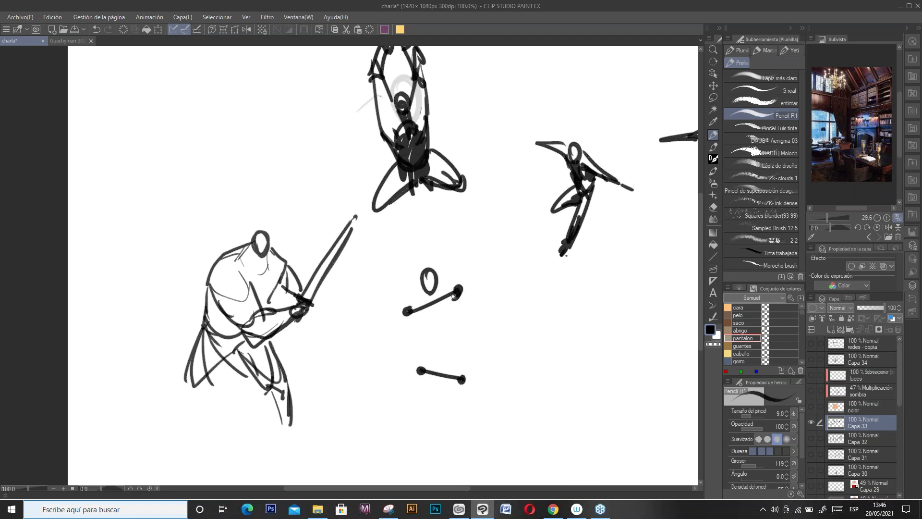
# Step: Draw the second figure's rounded chest, pelvis, bent leg and extended leg around the shoulder and hip lines
pyautogui.moveTo(406, 310); pyautogui.dragTo(430, 293)
pyautogui.moveTo(448, 282)
pyautogui.mouseDown()
pyautogui.moveTo(435, 338)
pyautogui.moveTo(407, 314)
pyautogui.moveTo(464, 371)
pyautogui.moveTo(458, 384)
pyautogui.mouseUp()
pyautogui.moveTo(417, 362)
pyautogui.mouseDown()
pyautogui.moveTo(424, 379)
pyautogui.moveTo(368, 419)
pyautogui.moveTo(425, 386)
pyautogui.moveTo(424, 402)
pyautogui.mouseUp()
pyautogui.hotkey('ctrl', 'z')
pyautogui.moveTo(464, 374); pyautogui.dragTo(475, 440)
pyautogui.moveTo(452, 386); pyautogui.dragTo(483, 467)
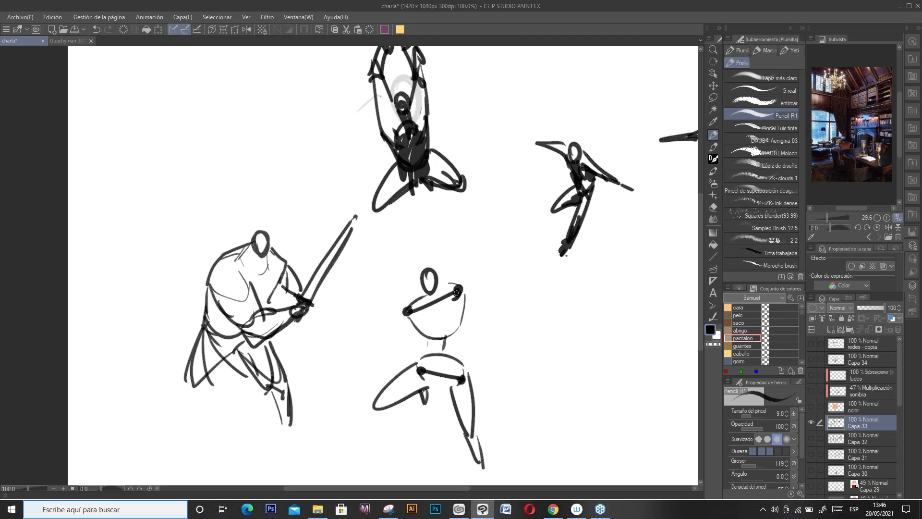
# Step: Draw the second figure's arms, with one hand gripping an upright sword
pyautogui.moveTo(401, 314)
pyautogui.mouseDown()
pyautogui.moveTo(380, 342)
pyautogui.moveTo(376, 332)
pyautogui.moveTo(391, 331)
pyautogui.moveTo(374, 339)
pyautogui.mouseUp()
pyautogui.moveTo(365, 240); pyautogui.dragTo(383, 317)
pyautogui.moveTo(471, 283); pyautogui.dragTo(498, 307)
# Step: Sketch a third figure in the empty area under the flying poses, with head, torso and one raised arm
pyautogui.moveTo(598, 330)
pyautogui.mouseDown()
pyautogui.moveTo(486, 288)
pyautogui.moveTo(450, 288)
pyautogui.mouseUp()
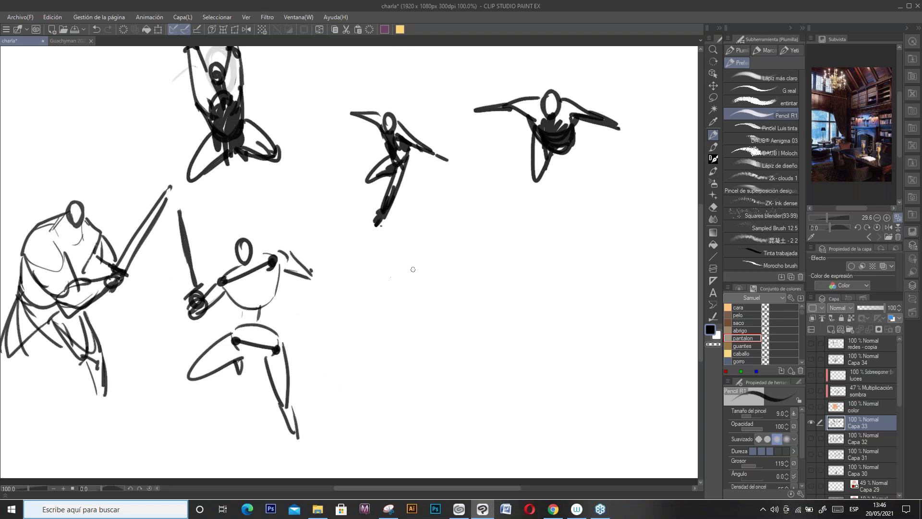
pyautogui.moveTo(431, 277); pyautogui.dragTo(416, 349)
pyautogui.moveTo(418, 298)
pyautogui.mouseDown()
pyautogui.moveTo(438, 313)
pyautogui.moveTo(402, 333)
pyautogui.mouseUp()
pyautogui.moveTo(441, 324)
pyautogui.mouseDown()
pyautogui.moveTo(433, 339)
pyautogui.moveTo(404, 336)
pyautogui.moveTo(422, 369)
pyautogui.mouseUp()
pyautogui.moveTo(402, 333); pyautogui.dragTo(400, 356)
pyautogui.moveTo(412, 288); pyautogui.dragTo(411, 304)
pyautogui.moveTo(404, 293); pyautogui.dragTo(376, 262)
pyautogui.moveTo(391, 226); pyautogui.dragTo(399, 233)
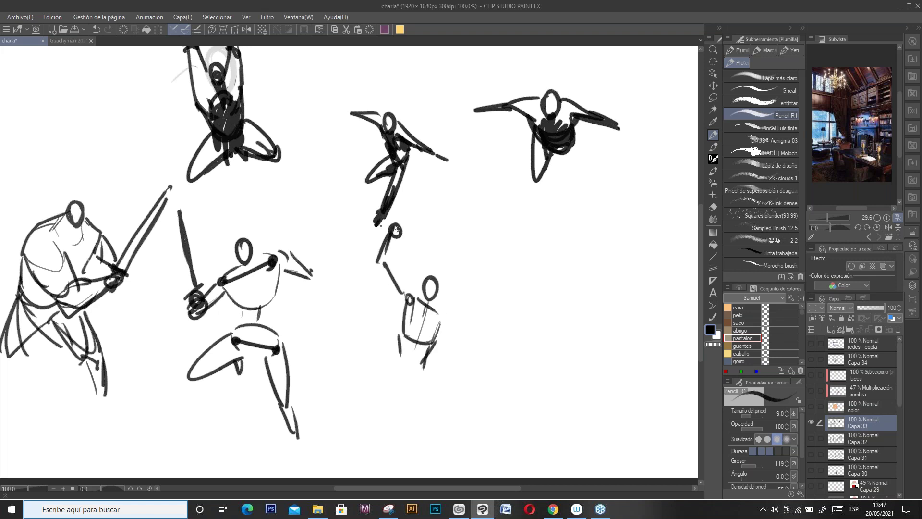
# Step: Undo the raised-arm strokes and rework the third figure's shoulder and torso
pyautogui.hotkey('ctrl', 'z')
pyautogui.hotkey('ctrl', 'z')
pyautogui.hotkey('ctrl', 'z')
pyautogui.moveTo(400, 280)
pyautogui.mouseDown()
pyautogui.moveTo(407, 287)
pyautogui.moveTo(392, 288)
pyautogui.moveTo(408, 284)
pyautogui.moveTo(405, 335)
pyautogui.moveTo(414, 312)
pyautogui.mouseUp()
pyautogui.press('c')
pyautogui.moveTo(422, 352)
pyautogui.mouseDown()
pyautogui.moveTo(442, 323)
pyautogui.moveTo(423, 343)
pyautogui.moveTo(438, 335)
pyautogui.moveTo(415, 338)
pyautogui.mouseUp()
pyautogui.press('c')
pyautogui.hotkey('ctrl', 'z')
pyautogui.hotkey('ctrl', 'z')
# Step: Complete the third figure with a fist pulled back, a bent front arm, a heavy trunk outline and an angry face
pyautogui.moveTo(418, 343)
pyautogui.mouseDown()
pyautogui.moveTo(453, 345)
pyautogui.moveTo(415, 339)
pyautogui.mouseUp()
pyautogui.moveTo(392, 288)
pyautogui.mouseDown()
pyautogui.moveTo(403, 304)
pyautogui.moveTo(430, 310)
pyautogui.moveTo(405, 346)
pyautogui.moveTo(403, 369)
pyautogui.moveTo(429, 373)
pyautogui.mouseUp()
pyautogui.moveTo(405, 356); pyautogui.dragTo(406, 376)
pyautogui.moveTo(411, 322)
pyautogui.mouseDown()
pyautogui.moveTo(427, 365)
pyautogui.moveTo(402, 369)
pyautogui.mouseUp()
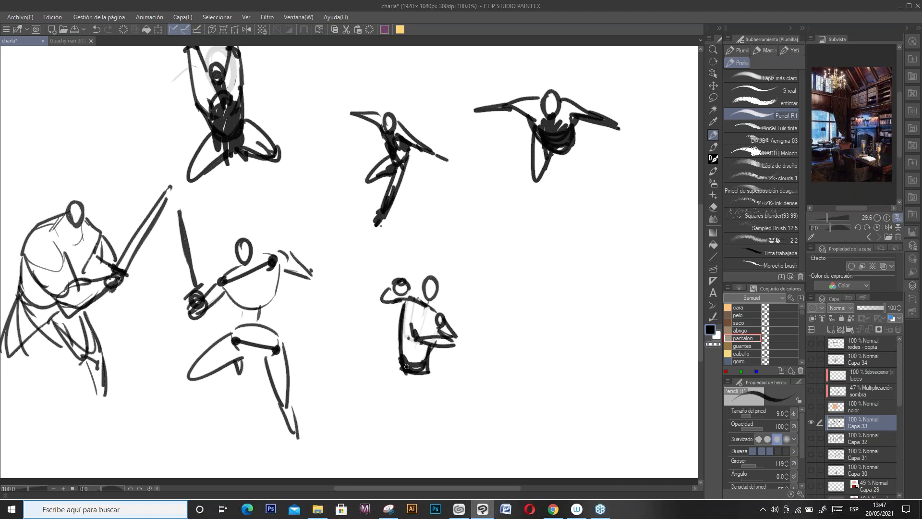
pyautogui.moveTo(407, 302)
pyautogui.mouseDown()
pyautogui.moveTo(372, 304)
pyautogui.moveTo(397, 282)
pyautogui.moveTo(434, 293)
pyautogui.moveTo(437, 284)
pyautogui.mouseUp()
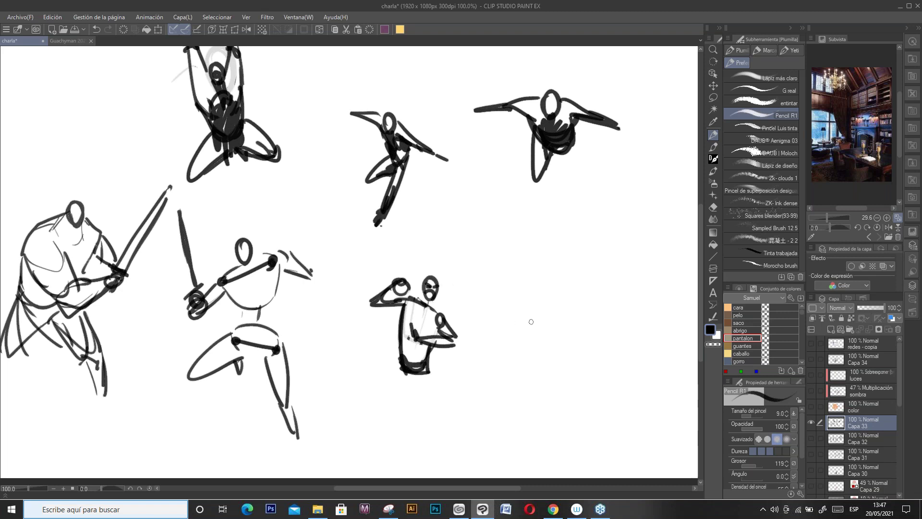
# Step: Sketch a follow-up figure beside it, leaning forward and landing a punch with impact lines at the fist
pyautogui.moveTo(541, 298)
pyautogui.mouseDown()
pyautogui.moveTo(597, 336)
pyautogui.moveTo(538, 320)
pyautogui.moveTo(603, 340)
pyautogui.mouseUp()
pyautogui.moveTo(595, 294); pyautogui.dragTo(601, 331)
pyautogui.moveTo(586, 309); pyautogui.dragTo(603, 328)
pyautogui.moveTo(565, 279); pyautogui.dragTo(588, 328)
pyautogui.moveTo(545, 292); pyautogui.dragTo(502, 345)
pyautogui.moveTo(525, 308); pyautogui.dragTo(503, 358)
pyautogui.moveTo(543, 324); pyautogui.dragTo(532, 366)
pyautogui.moveTo(513, 319)
pyautogui.mouseDown()
pyautogui.moveTo(504, 357)
pyautogui.moveTo(491, 330)
pyautogui.moveTo(508, 323)
pyautogui.moveTo(486, 332)
pyautogui.mouseUp()
# Step: Draw an arrow pointing at each punch pose and a curved arrow linking them, plus waist and extra impact strokes
pyautogui.moveTo(466, 286); pyautogui.dragTo(452, 317)
pyautogui.moveTo(495, 288)
pyautogui.mouseDown()
pyautogui.moveTo(503, 309)
pyautogui.moveTo(461, 315)
pyautogui.mouseUp()
pyautogui.moveTo(449, 277); pyautogui.dragTo(534, 286)
pyautogui.moveTo(504, 355)
pyautogui.mouseDown()
pyautogui.moveTo(528, 364)
pyautogui.moveTo(501, 375)
pyautogui.moveTo(530, 376)
pyautogui.mouseUp()
pyautogui.moveTo(573, 270); pyautogui.dragTo(584, 290)
# Step: Hand-letter the sound effect "BOOOM" below the punching fist
pyautogui.moveTo(621, 327)
pyautogui.mouseDown()
pyautogui.moveTo(616, 320)
pyautogui.moveTo(589, 348)
pyautogui.moveTo(584, 394)
pyautogui.mouseUp()
pyautogui.moveTo(575, 363)
pyautogui.mouseDown()
pyautogui.moveTo(587, 369)
pyautogui.moveTo(584, 398)
pyautogui.mouseUp()
pyautogui.moveTo(604, 358)
pyautogui.mouseDown()
pyautogui.moveTo(619, 362)
pyautogui.moveTo(627, 346)
pyautogui.moveTo(643, 354)
pyautogui.mouseUp()
pyautogui.moveTo(646, 321); pyautogui.dragTo(654, 327)
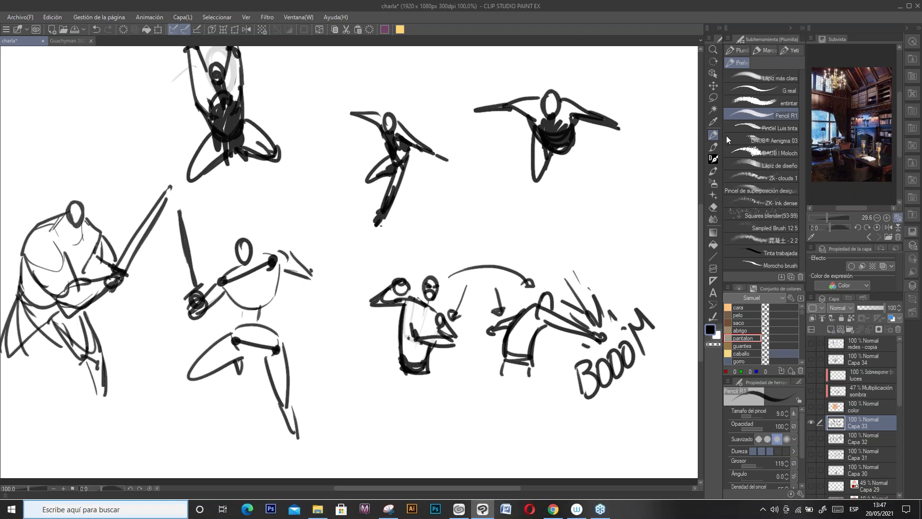
# Step: Lasso the two punch poses with their lettering and shift them slightly down and to the left
pyautogui.click(713, 97)
pyautogui.moveTo(665, 281)
pyautogui.mouseDown()
pyautogui.moveTo(629, 396)
pyautogui.moveTo(420, 414)
pyautogui.moveTo(474, 237)
pyautogui.moveTo(612, 233)
pyautogui.mouseUp()
pyautogui.press('k')
pyautogui.moveTo(524, 336)
pyautogui.mouseDown()
pyautogui.moveTo(470, 371)
pyautogui.moveTo(485, 364)
pyautogui.mouseUp()
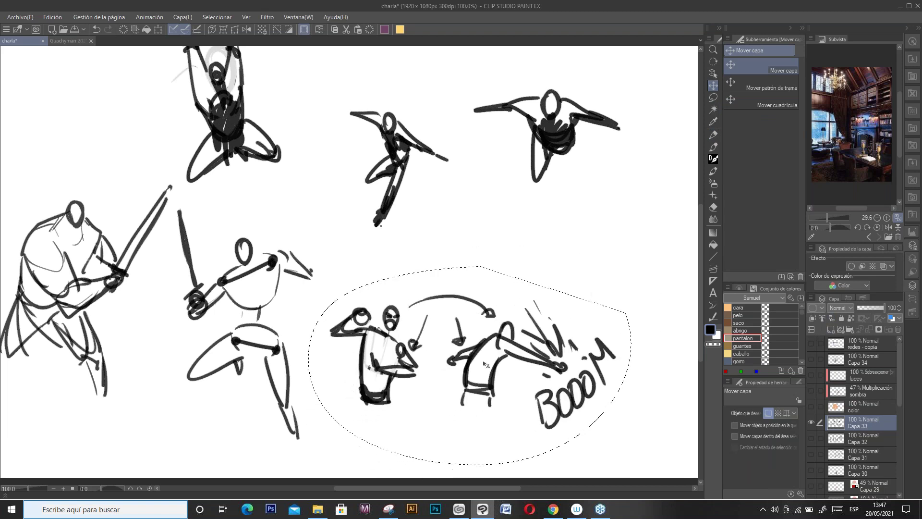
# Step: Cut the selected punch sequence, paste it onto its own layer and hide Capa 33
pyautogui.click(346, 30)
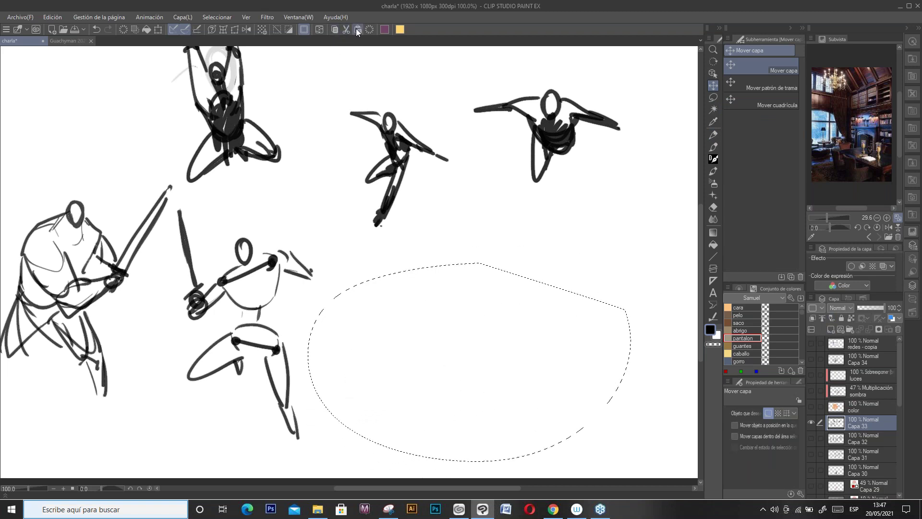
pyautogui.click(356, 29)
pyautogui.scroll(-1, 576, 307)
pyautogui.scroll(-3, 580, 311)
pyautogui.click(811, 438)
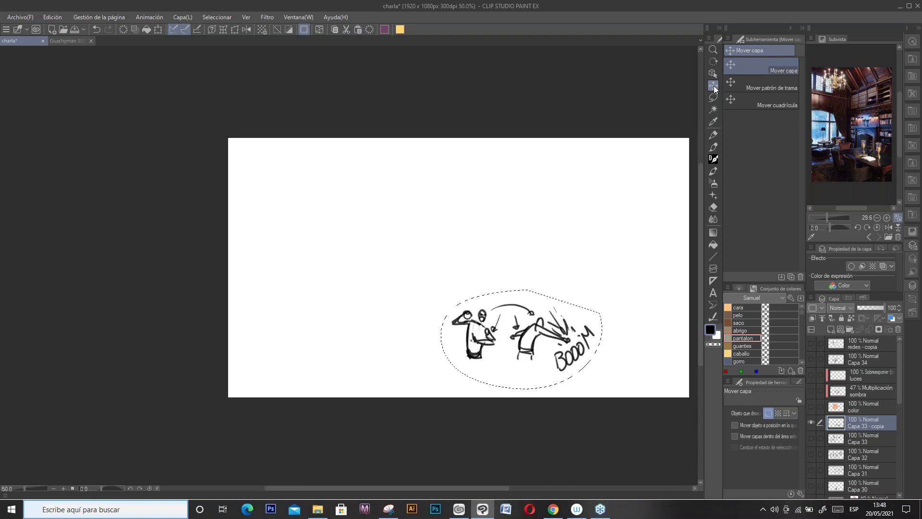
# Step: Enlarge the pasted punch sequence to 229% so it fills the page
pyautogui.moveTo(604, 312)
pyautogui.mouseDown()
pyautogui.moveTo(427, 310)
pyautogui.moveTo(576, 191)
pyautogui.moveTo(609, 200)
pyautogui.mouseUp()
pyautogui.hotkey('ctrl', 't')
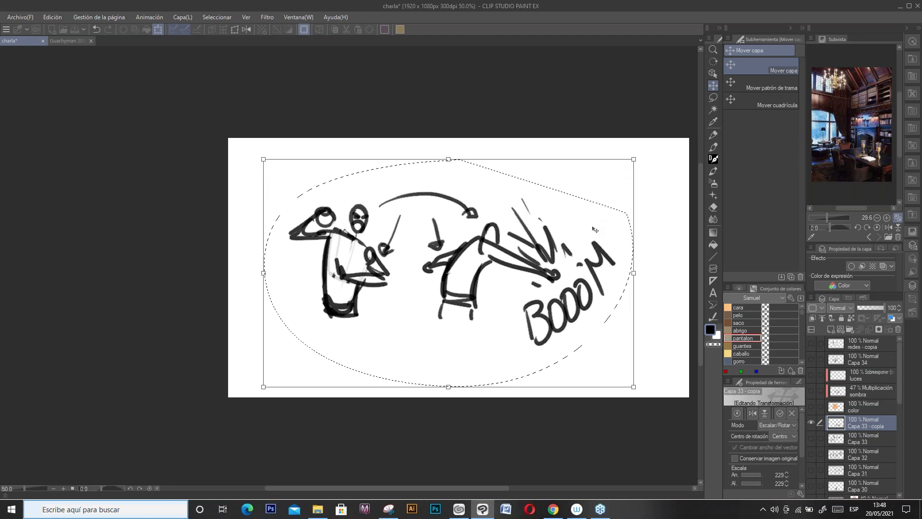
pyautogui.press('Return')
# Step: Lasso the punching figure with its lettering and move it towards the right edge of the page
pyautogui.moveTo(549, 252); pyautogui.dragTo(487, 273)
pyautogui.scroll(1, 519, 247)
pyautogui.click(278, 30)
pyautogui.press('m')
pyautogui.moveTo(335, 337); pyautogui.dragTo(327, 362)
pyautogui.moveTo(323, 286)
pyautogui.mouseDown()
pyautogui.moveTo(456, 197)
pyautogui.moveTo(435, 416)
pyautogui.moveTo(344, 393)
pyautogui.mouseUp()
pyautogui.click(713, 86)
pyautogui.moveTo(487, 301)
pyautogui.mouseDown()
pyautogui.moveTo(582, 296)
pyautogui.moveTo(565, 298)
pyautogui.mouseUp()
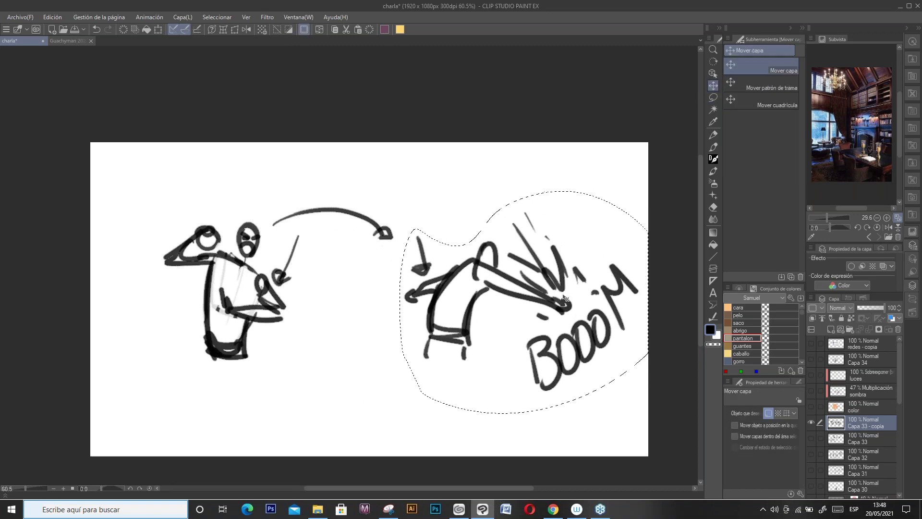
# Step: Lasso the wind-up figure with its arrows, move it towards the left edge of the page and deselect
pyautogui.click(276, 30)
pyautogui.press('m')
pyautogui.moveTo(400, 223)
pyautogui.mouseDown()
pyautogui.moveTo(233, 403)
pyautogui.moveTo(230, 178)
pyautogui.moveTo(324, 159)
pyautogui.mouseUp()
pyautogui.click(713, 85)
pyautogui.moveTo(345, 49); pyautogui.dragTo(290, 63)
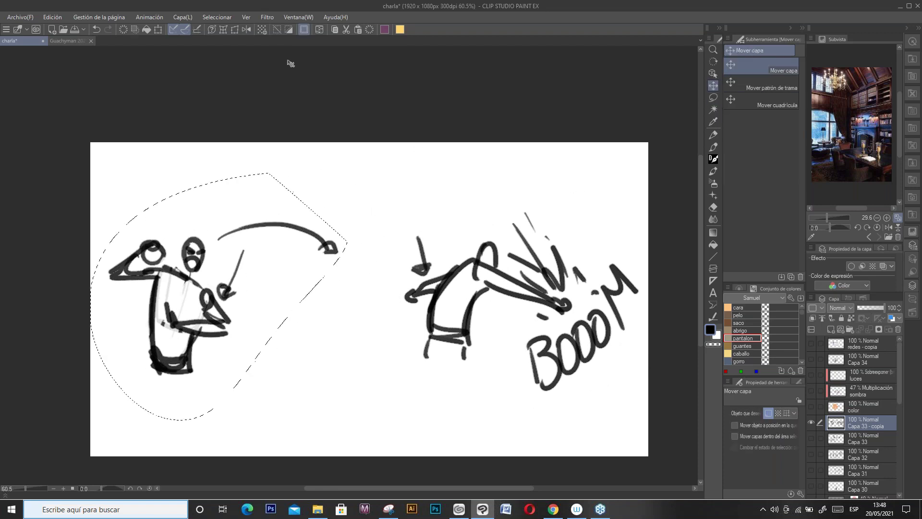
pyautogui.click(275, 30)
# Step: Create a new layer with blue layer colour and sketch an in-between figure next to the wind-up pose
pyautogui.click(830, 329)
pyautogui.click(891, 318)
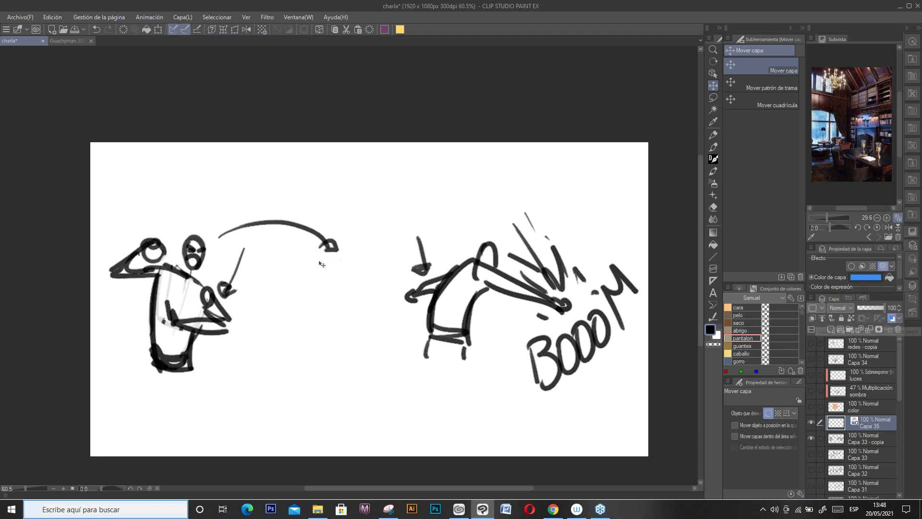
pyautogui.press('p')
pyautogui.moveTo(294, 240)
pyautogui.mouseDown()
pyautogui.moveTo(287, 263)
pyautogui.moveTo(297, 251)
pyautogui.moveTo(259, 269)
pyautogui.moveTo(276, 269)
pyautogui.moveTo(259, 268)
pyautogui.moveTo(302, 294)
pyautogui.mouseUp()
pyautogui.moveTo(266, 262); pyautogui.dragTo(257, 270)
pyautogui.moveTo(298, 284)
pyautogui.mouseDown()
pyautogui.moveTo(304, 316)
pyautogui.moveTo(291, 340)
pyautogui.mouseUp()
pyautogui.moveTo(256, 287); pyautogui.dragTo(256, 345)
pyautogui.moveTo(256, 341)
pyautogui.mouseDown()
pyautogui.moveTo(285, 331)
pyautogui.moveTo(263, 368)
pyautogui.mouseUp()
pyautogui.moveTo(260, 272)
pyautogui.mouseDown()
pyautogui.moveTo(240, 299)
pyautogui.moveTo(264, 259)
pyautogui.mouseUp()
pyautogui.moveTo(254, 342); pyautogui.dragTo(297, 348)
pyautogui.moveTo(305, 303); pyautogui.dragTo(299, 333)
# Step: Sketch a second blue in-between figure with its arm starting to extend, before the punch pose
pyautogui.moveTo(357, 248)
pyautogui.mouseDown()
pyautogui.moveTo(368, 260)
pyautogui.moveTo(391, 258)
pyautogui.moveTo(395, 271)
pyautogui.moveTo(342, 280)
pyautogui.mouseUp()
pyautogui.moveTo(342, 285)
pyautogui.mouseDown()
pyautogui.moveTo(382, 276)
pyautogui.moveTo(330, 271)
pyautogui.moveTo(352, 268)
pyautogui.moveTo(355, 255)
pyautogui.moveTo(362, 270)
pyautogui.moveTo(365, 250)
pyautogui.mouseUp()
pyautogui.hotkey('ctrl', 'z')
pyautogui.moveTo(336, 263)
pyautogui.mouseDown()
pyautogui.moveTo(358, 257)
pyautogui.moveTo(355, 328)
pyautogui.mouseUp()
pyautogui.moveTo(337, 285)
pyautogui.mouseDown()
pyautogui.moveTo(331, 333)
pyautogui.moveTo(355, 338)
pyautogui.mouseUp()
pyautogui.moveTo(336, 349); pyautogui.dragTo(353, 347)
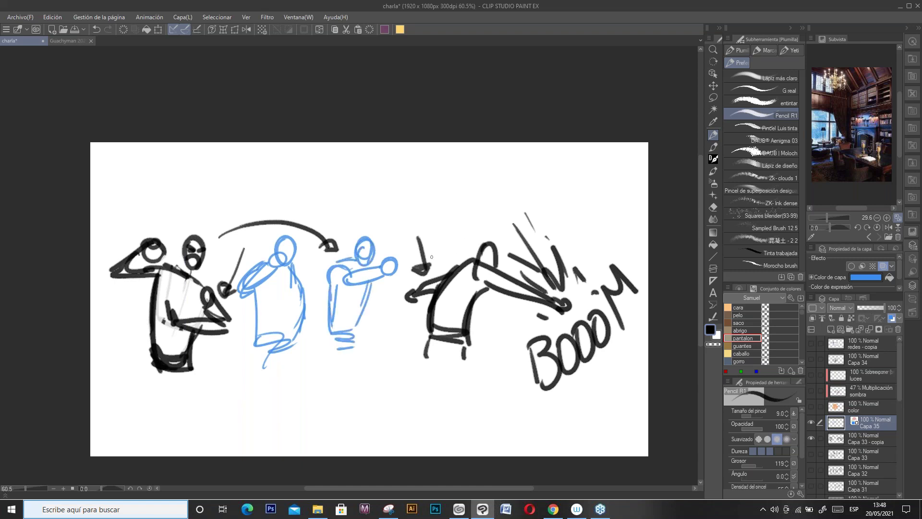
# Step: Draw a downward blue arrow above each of the two in-between figures
pyautogui.moveTo(415, 248); pyautogui.dragTo(429, 259)
pyautogui.hotkey('ctrl', 'z')
pyautogui.moveTo(380, 176); pyautogui.dragTo(377, 221)
pyautogui.moveTo(367, 209); pyautogui.dragTo(384, 209)
pyautogui.moveTo(282, 168); pyautogui.dragTo(287, 207)
pyautogui.moveTo(367, 208); pyautogui.dragTo(383, 210)
pyautogui.moveTo(291, 202); pyautogui.dragTo(267, 205)
# Step: Draw small crossed-out eyes with a mouth line above each downward arrow
pyautogui.moveTo(270, 150); pyautogui.dragTo(287, 155)
pyautogui.moveTo(287, 149); pyautogui.dragTo(290, 162)
pyautogui.moveTo(361, 153); pyautogui.dragTo(368, 157)
pyautogui.moveTo(367, 152); pyautogui.dragTo(361, 158)
pyautogui.moveTo(379, 152); pyautogui.dragTo(380, 157)
pyautogui.moveTo(368, 166); pyautogui.dragTo(388, 167)
# Step: Draw upward blue arrows under the first and last poses and a smiling face between them
pyautogui.moveTo(167, 424); pyautogui.dragTo(166, 390)
pyautogui.moveTo(456, 415); pyautogui.dragTo(450, 389)
pyautogui.moveTo(282, 419); pyautogui.dragTo(294, 418)
pyautogui.moveTo(297, 417); pyautogui.dragTo(316, 428)
pyautogui.moveTo(314, 430)
pyautogui.mouseDown()
pyautogui.moveTo(290, 444)
pyautogui.moveTo(315, 428)
pyautogui.moveTo(279, 432)
pyautogui.moveTo(285, 410)
pyautogui.moveTo(310, 410)
pyautogui.mouseUp()
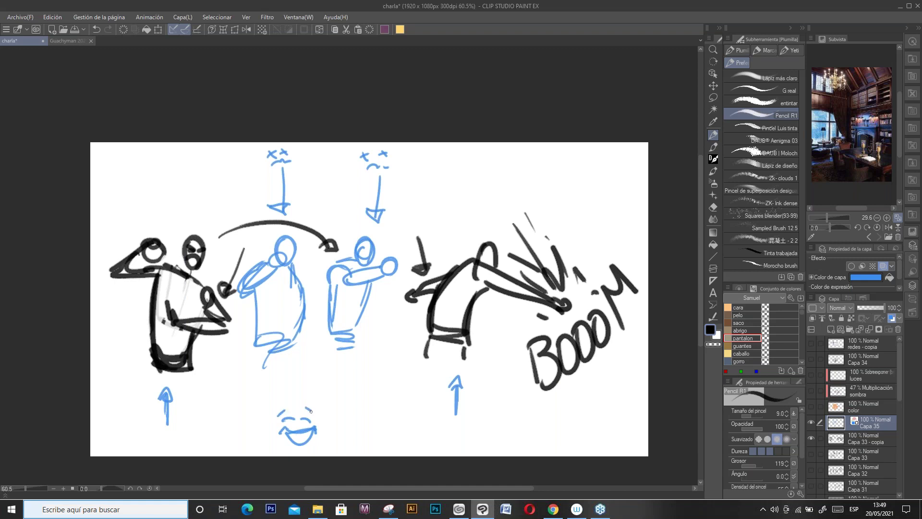
# Step: Scatter blue droplets above the punch impact and add short motion dashes beneath the punching arm
pyautogui.moveTo(557, 216)
pyautogui.mouseDown()
pyautogui.moveTo(541, 185)
pyautogui.moveTo(493, 195)
pyautogui.moveTo(525, 181)
pyautogui.moveTo(547, 219)
pyautogui.moveTo(500, 235)
pyautogui.mouseUp()
pyautogui.moveTo(555, 199); pyautogui.dragTo(561, 197)
pyautogui.moveTo(511, 312)
pyautogui.mouseDown()
pyautogui.moveTo(498, 311)
pyautogui.moveTo(524, 321)
pyautogui.moveTo(513, 339)
pyautogui.mouseUp()
pyautogui.moveTo(524, 338); pyautogui.dragTo(529, 336)
pyautogui.moveTo(582, 236)
pyautogui.mouseDown()
pyautogui.moveTo(569, 236)
pyautogui.moveTo(573, 229)
pyautogui.mouseUp()
pyautogui.moveTo(496, 168); pyautogui.dragTo(503, 178)
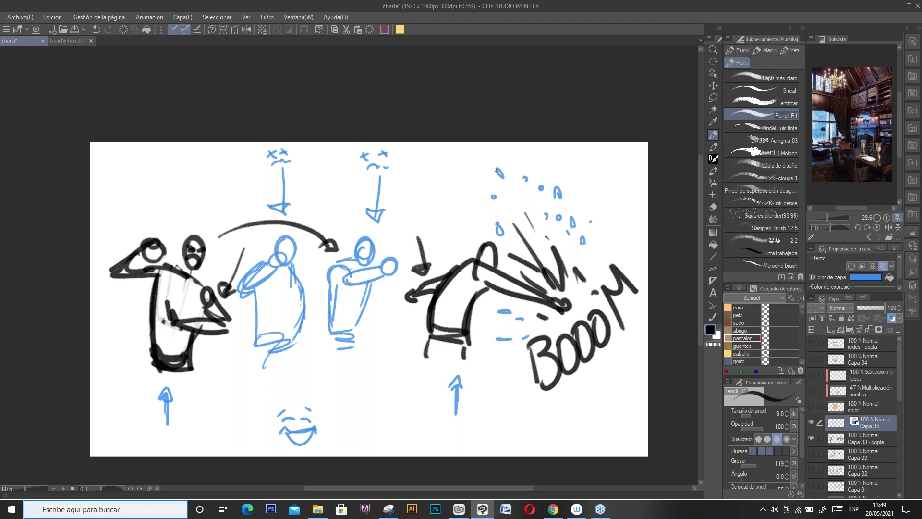
# Step: Switch to the Guachyman 2021 illustration and hide its layers group by group until only the signature and paper remain
pyautogui.click(68, 42)
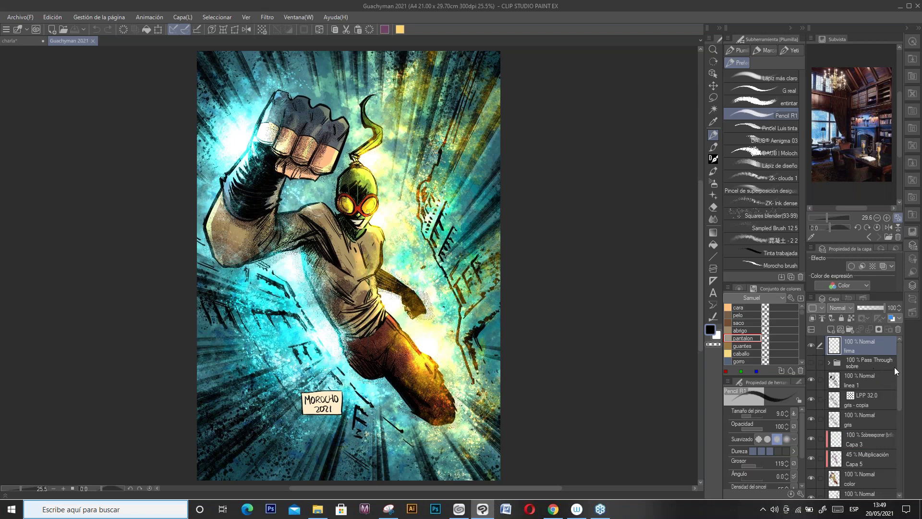
pyautogui.moveTo(898, 374)
pyautogui.mouseDown()
pyautogui.moveTo(897, 402)
pyautogui.moveTo(901, 381)
pyautogui.mouseUp()
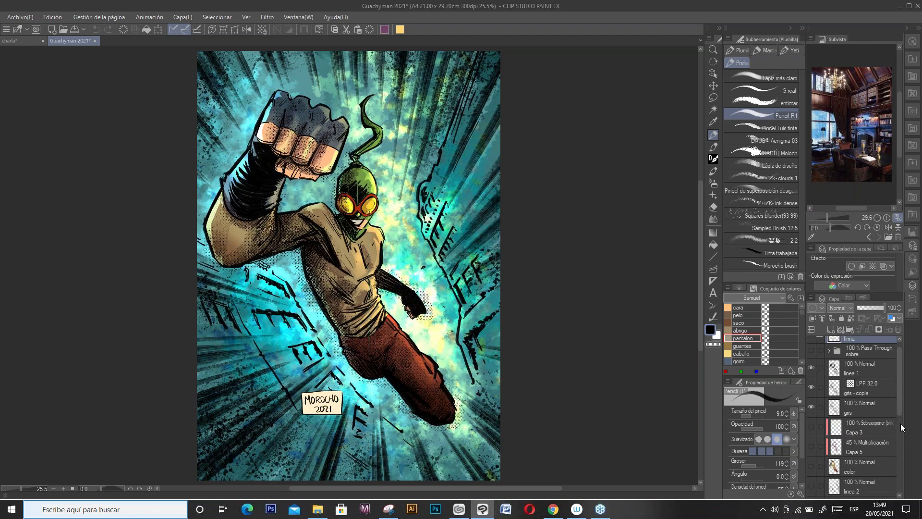
pyautogui.moveTo(903, 406); pyautogui.dragTo(900, 411)
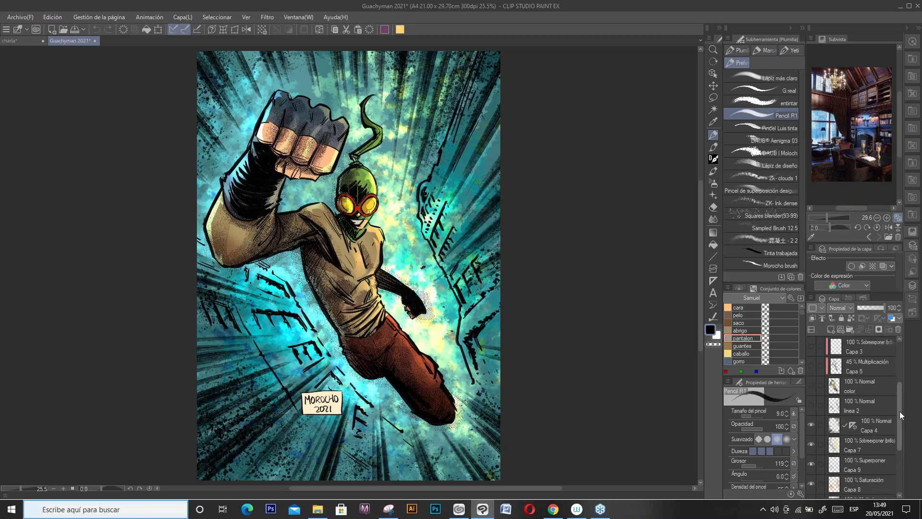
pyautogui.click(811, 385)
pyautogui.scroll(-3, 812, 384)
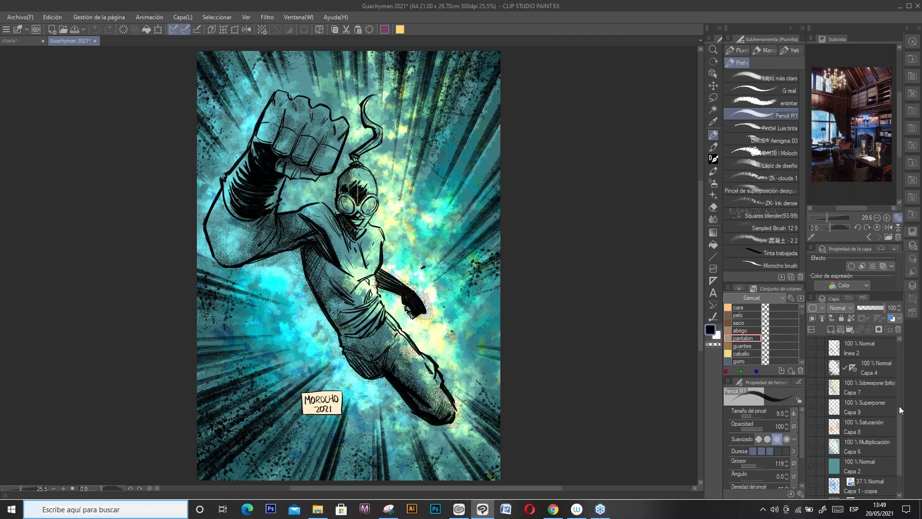
pyautogui.scroll(5, 898, 405)
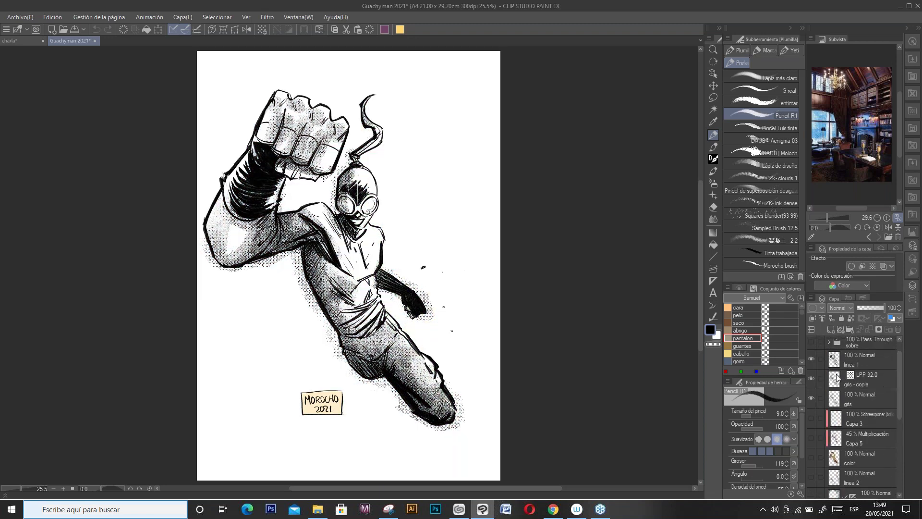
pyautogui.moveTo(898, 383); pyautogui.dragTo(902, 455)
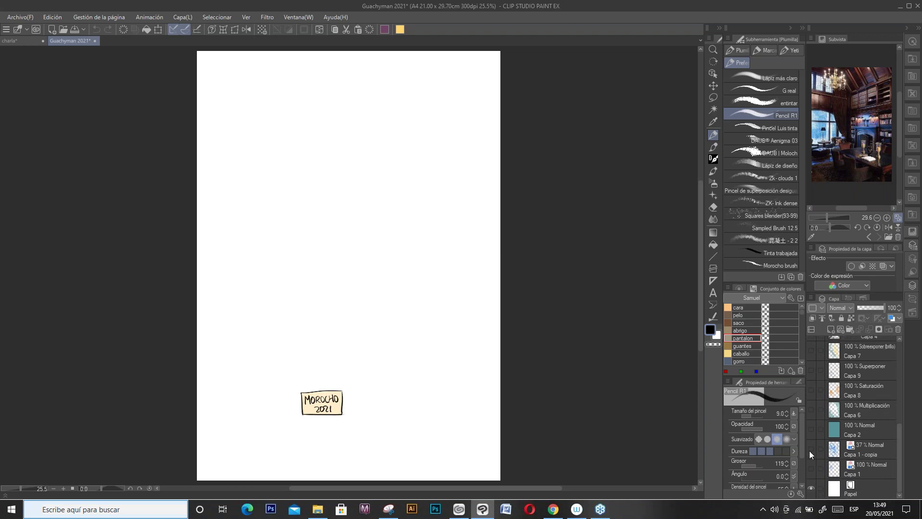
# Step: Show the Capa 1 - copia sketch and the Capa 1 thumbnail sketch one at a time
pyautogui.click(810, 449)
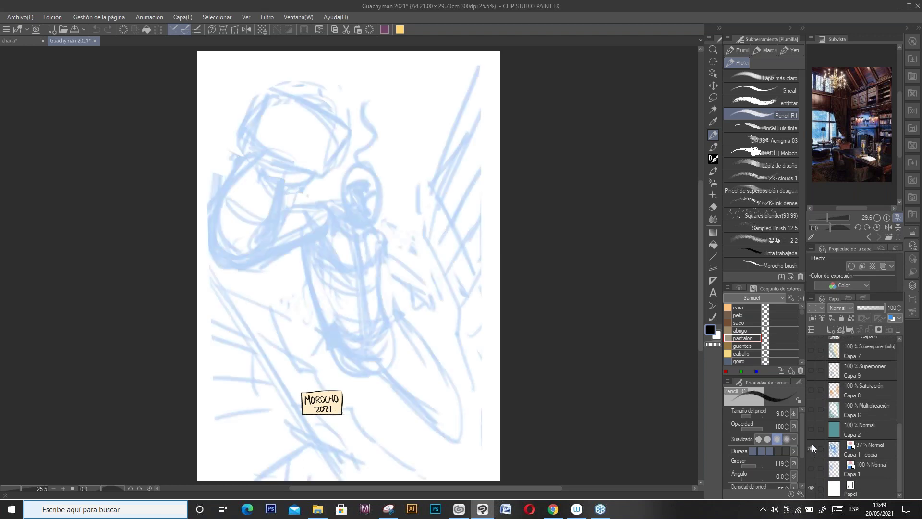
pyautogui.click(811, 463)
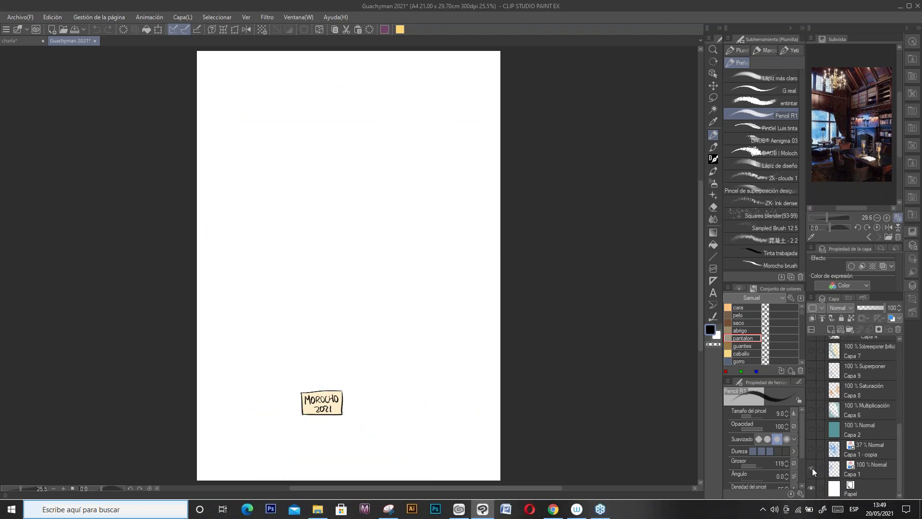
pyautogui.click(811, 467)
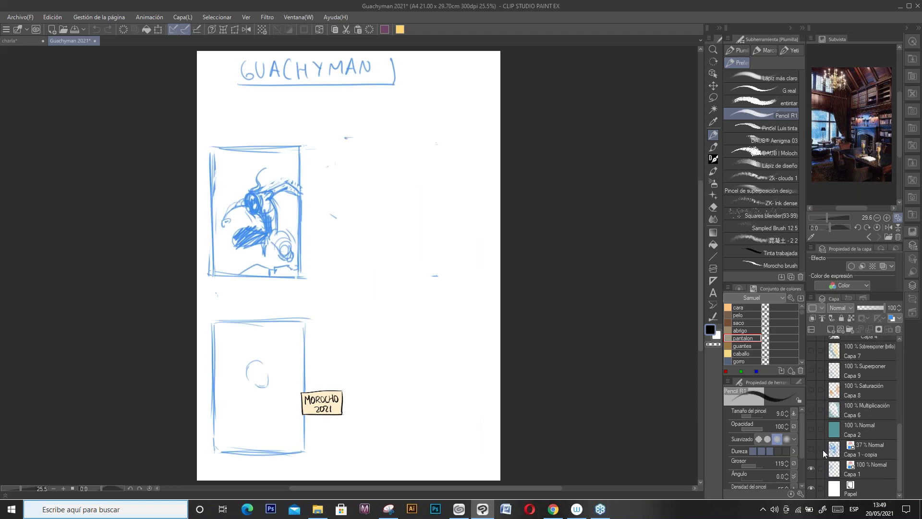
# Step: Show only the Capa 1 - copia sketch, preview it at 100% opacity, and reduce its opacity to 39%
pyautogui.click(811, 449)
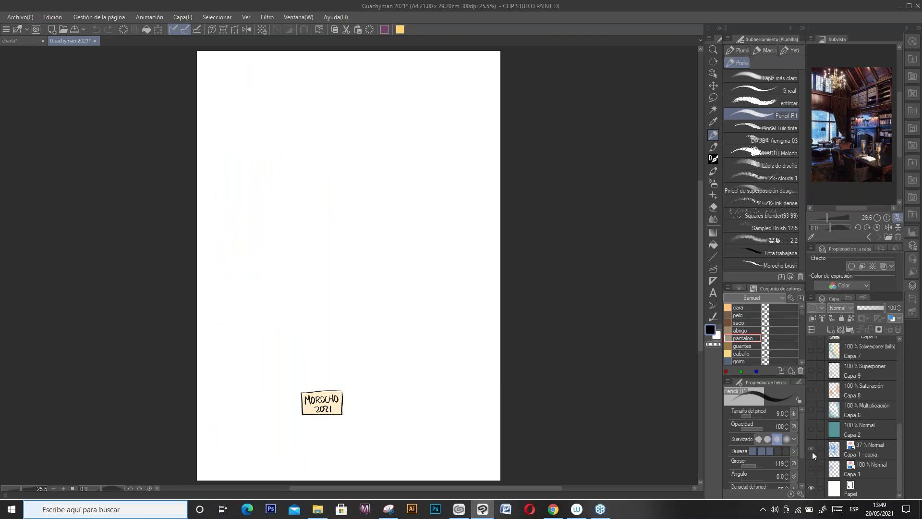
pyautogui.click(868, 447)
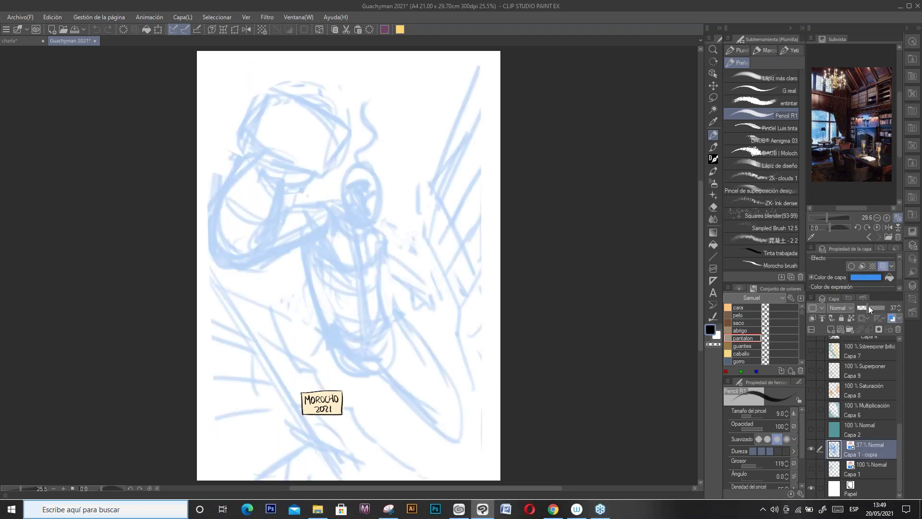
pyautogui.click(885, 311)
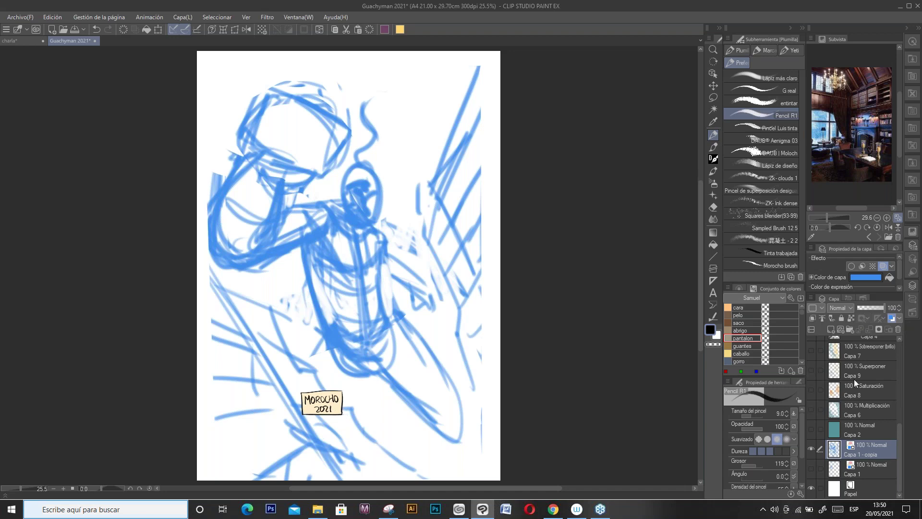
pyautogui.click(870, 308)
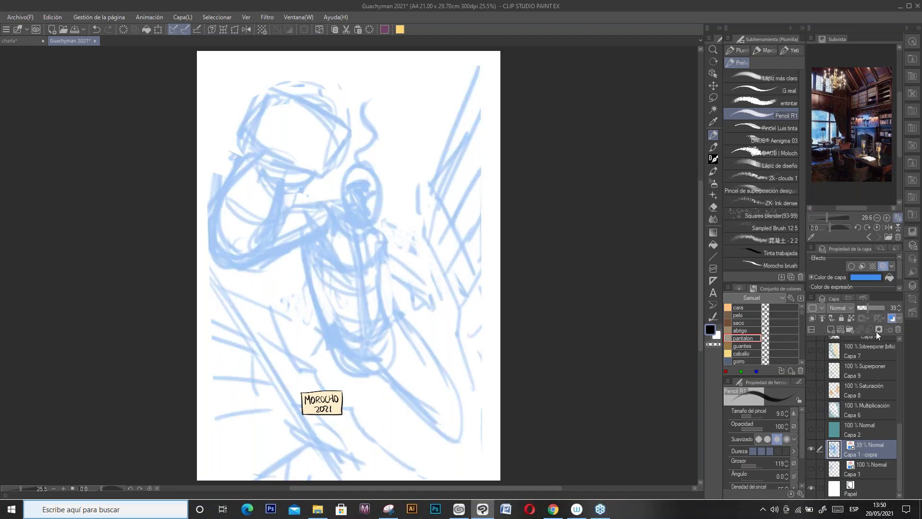
# Step: Show the linea 1 ink and gris - copia halftone layers over the blue sketch and select gris - copia
pyautogui.moveTo(901, 433); pyautogui.dragTo(820, 356)
pyautogui.click(815, 362)
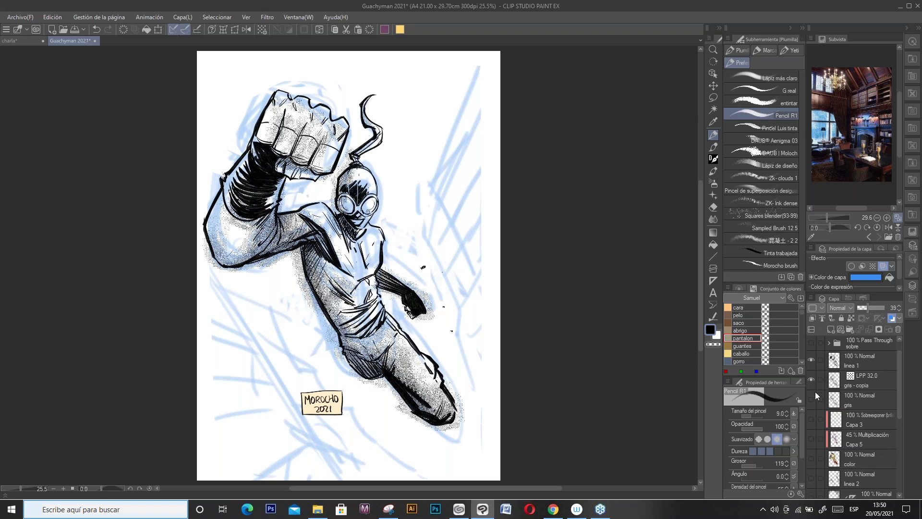
pyautogui.click(863, 379)
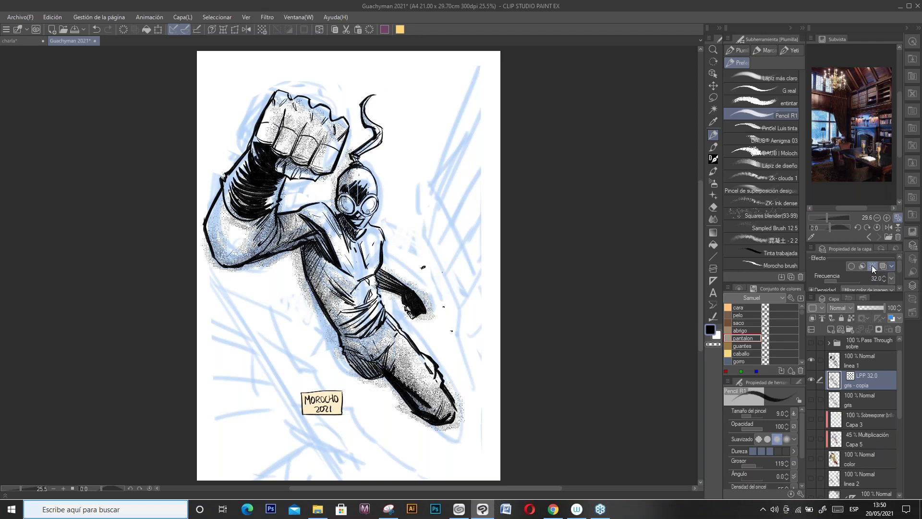
# Step: Examine the halftone dots on the fist and mask up close and show the gris layer
pyautogui.click(713, 50)
pyautogui.moveTo(343, 90); pyautogui.dragTo(246, 243)
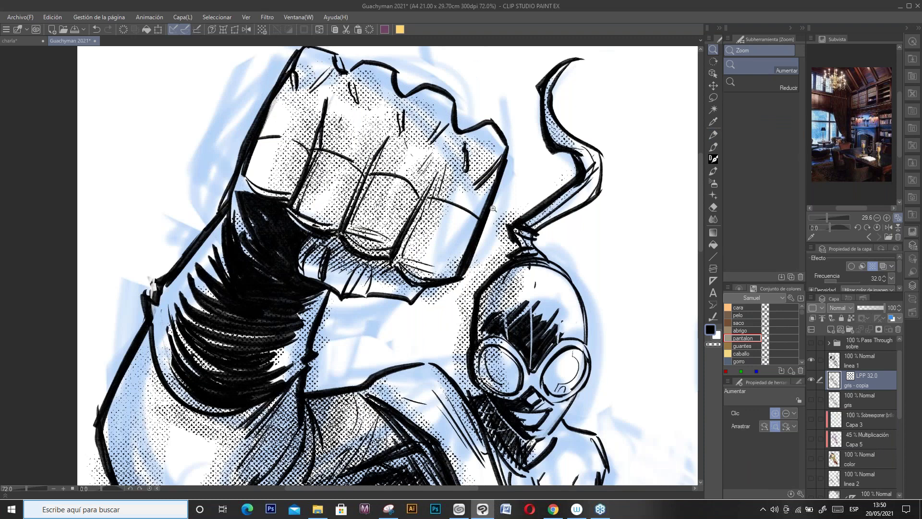
pyautogui.moveTo(532, 253); pyautogui.dragTo(462, 299)
pyautogui.scroll(-5, 519, 281)
pyautogui.moveTo(522, 255); pyautogui.dragTo(403, 133)
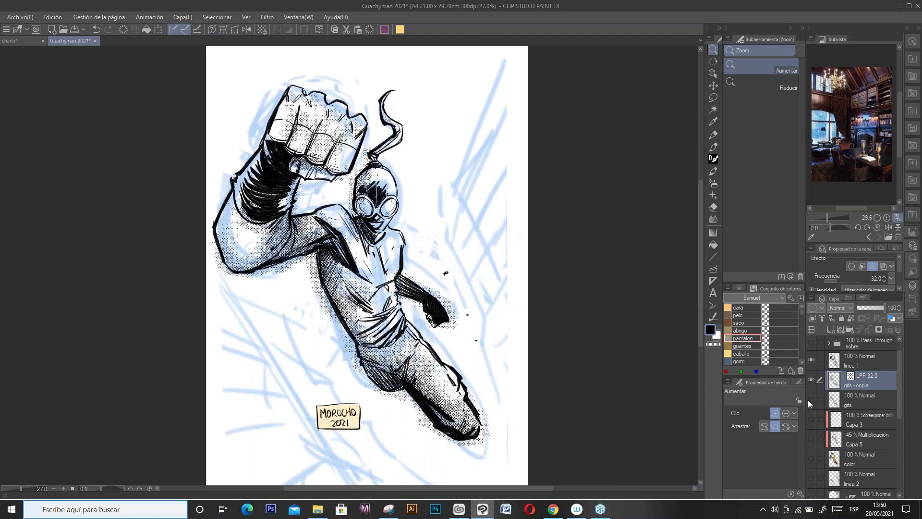
pyautogui.click(811, 398)
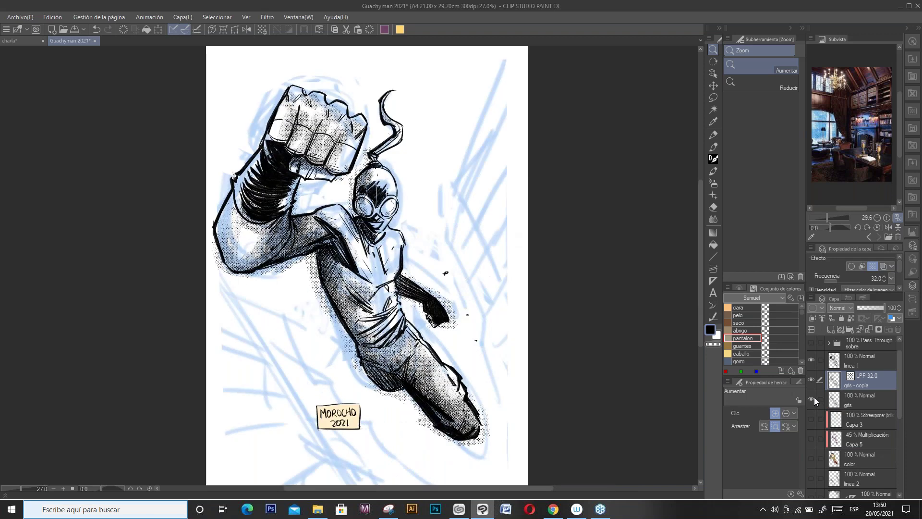
# Step: Hide the blue Capa 1 - copia sketch and show the color layer under the inks
pyautogui.moveTo(899, 407)
pyautogui.mouseDown()
pyautogui.moveTo(903, 436)
pyautogui.moveTo(898, 417)
pyautogui.moveTo(900, 425)
pyautogui.mouseUp()
pyautogui.scroll(-1, 899, 456)
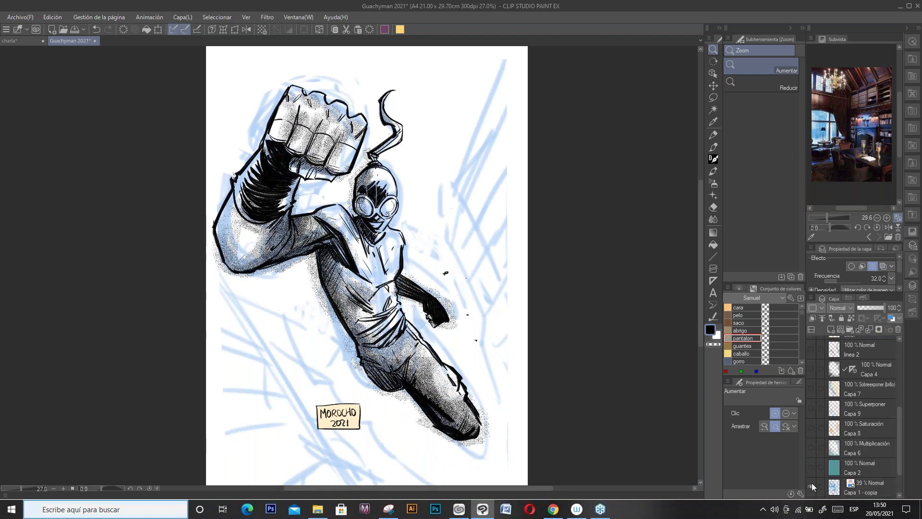
pyautogui.moveTo(899, 440); pyautogui.dragTo(898, 405)
pyautogui.click(811, 413)
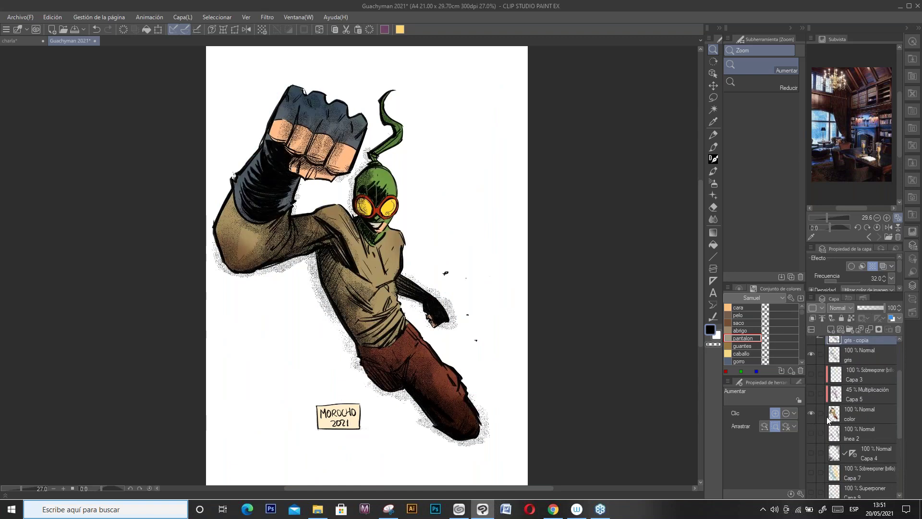
# Step: Show the linea 2 building lines and the Capa 4 speed lines behind the figure
pyautogui.scroll(-3, 900, 419)
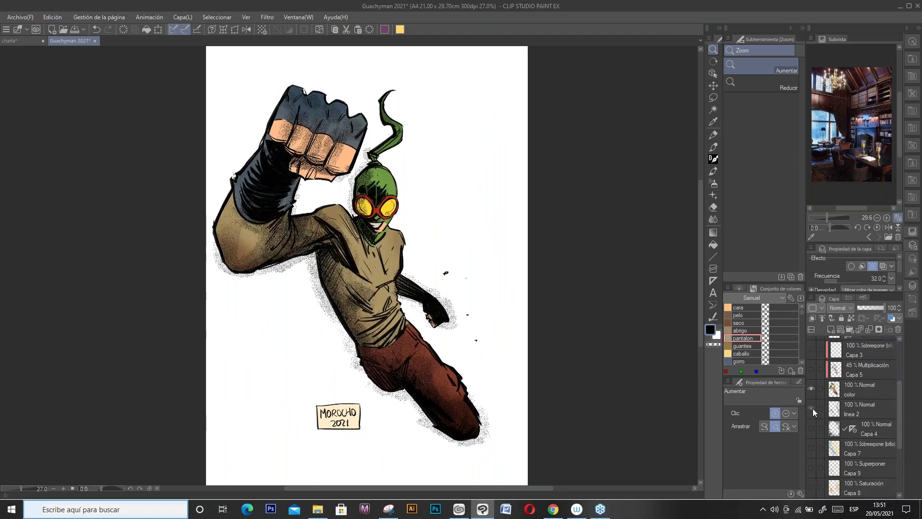
pyautogui.click(810, 409)
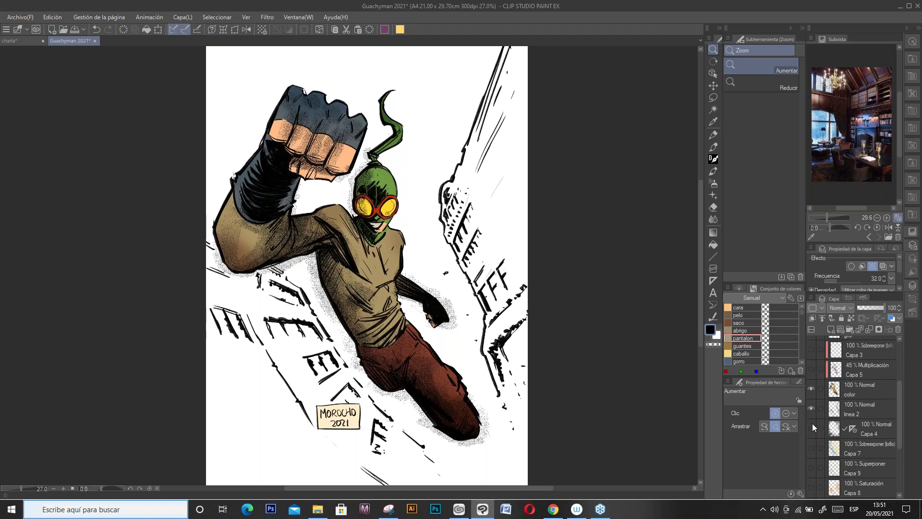
pyautogui.click(810, 427)
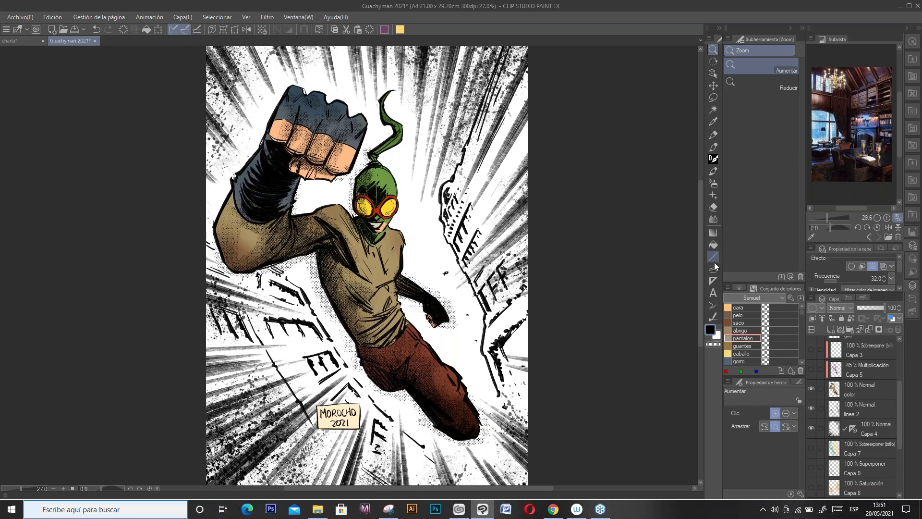
# Step: Choose the special ruler tool and add a blank layer in the charla document, with the previous drawings hidden
pyautogui.click(713, 281)
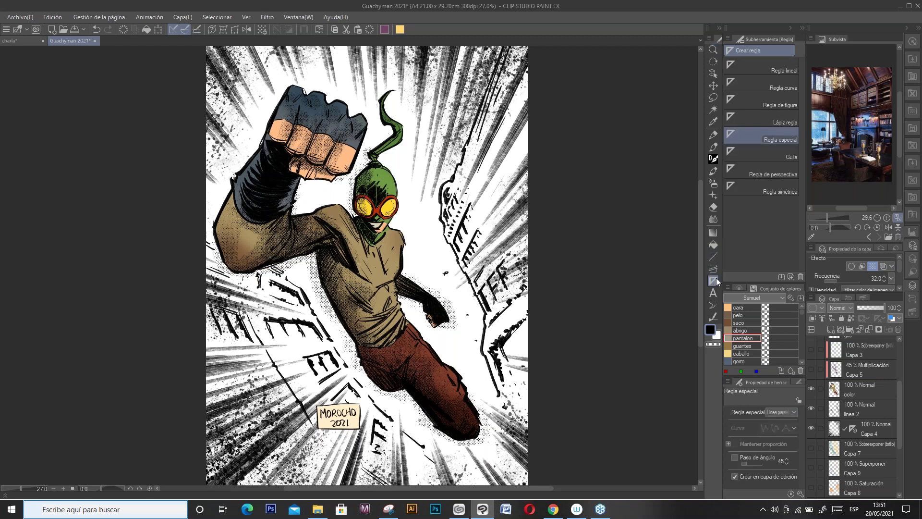
pyautogui.click(25, 43)
pyautogui.click(831, 329)
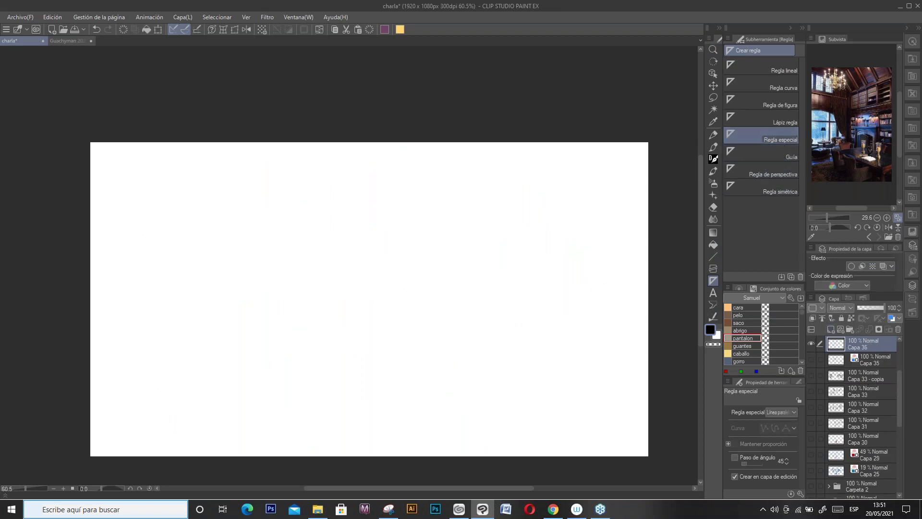
pyautogui.click(793, 412)
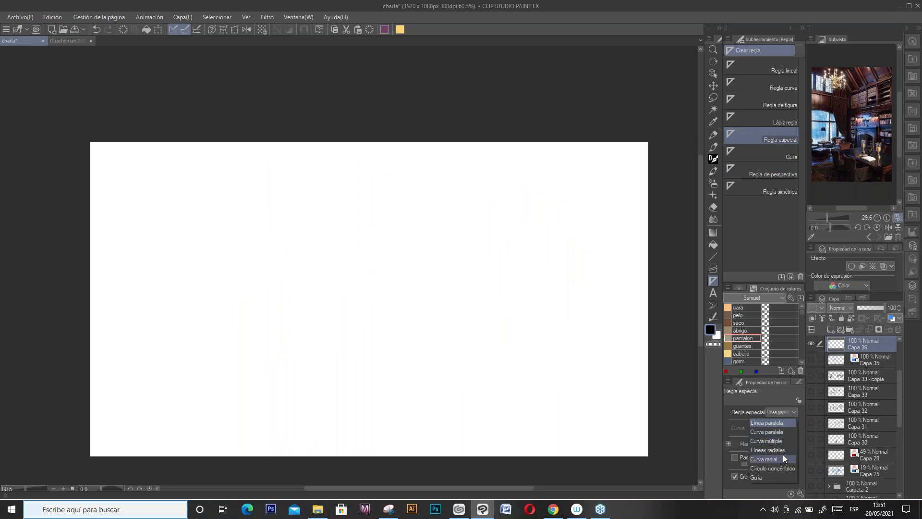
pyautogui.click(780, 467)
pyautogui.moveTo(362, 297); pyautogui.dragTo(384, 312)
pyautogui.click(383, 312)
pyautogui.hotkey('ctrl', 'z')
# Step: Place a radial-lines special ruler at the centre of the blank canvas
pyautogui.click(794, 412)
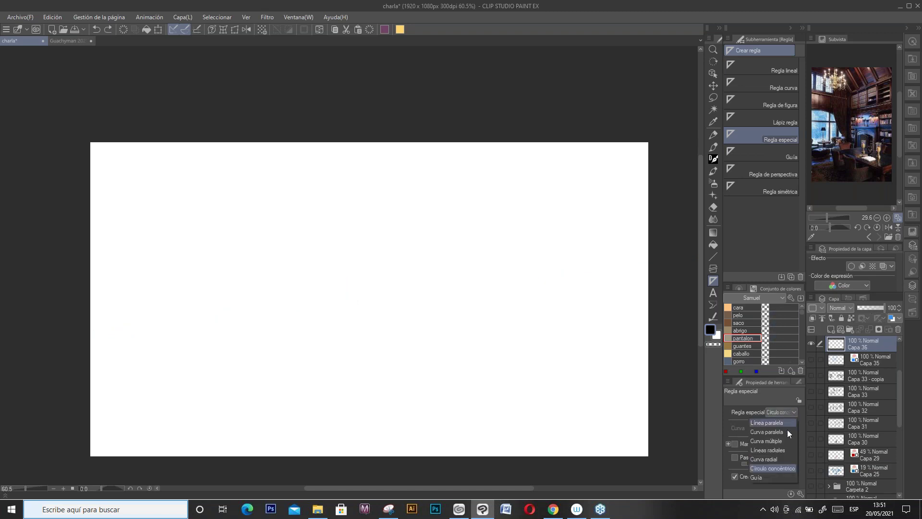
pyautogui.click(781, 449)
pyautogui.moveTo(364, 297); pyautogui.dragTo(404, 263)
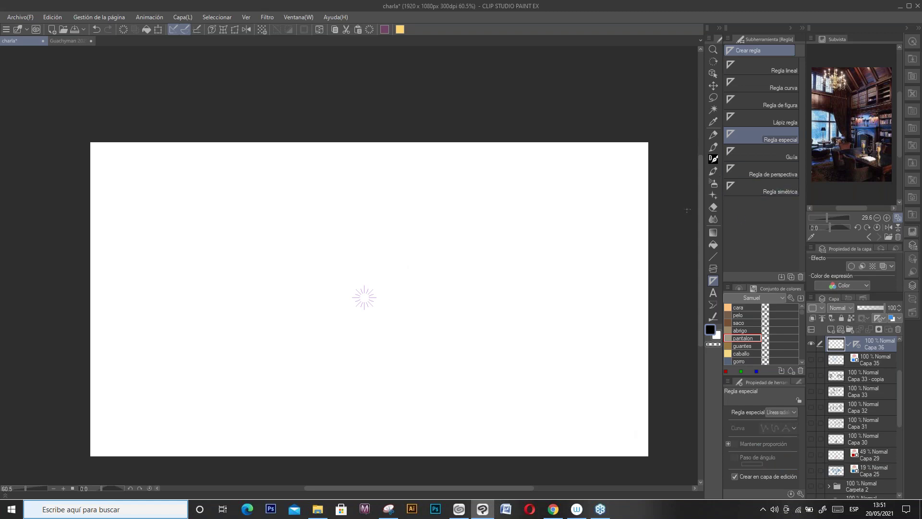
# Step: Draw black speed lines radiating toward the canvas's upper-right area with the DAUB Moloch brush
pyautogui.press('p')
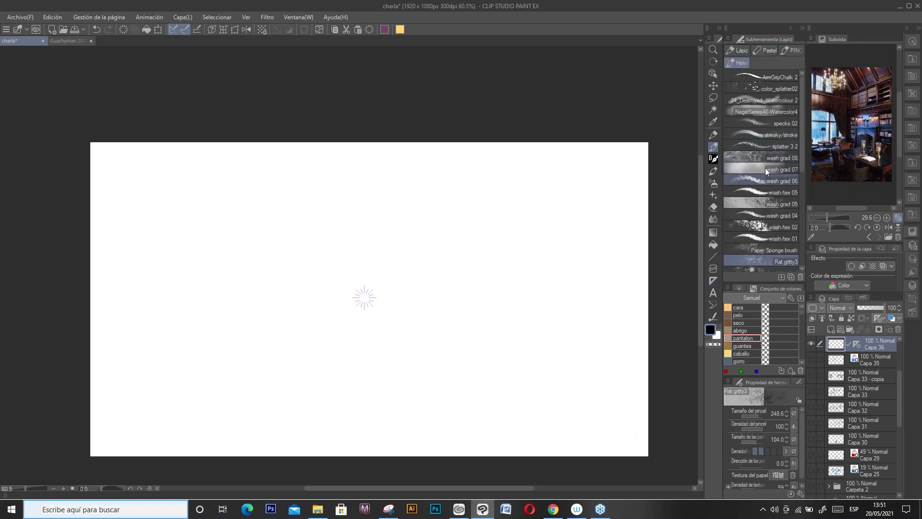
pyautogui.click(767, 153)
pyautogui.moveTo(386, 232)
pyautogui.mouseDown()
pyautogui.moveTo(406, 148)
pyautogui.moveTo(442, 98)
pyautogui.moveTo(462, 100)
pyautogui.mouseUp()
pyautogui.moveTo(403, 267); pyautogui.dragTo(572, 137)
pyautogui.moveTo(475, 194); pyautogui.dragTo(545, 139)
pyautogui.moveTo(485, 199); pyautogui.dragTo(562, 139)
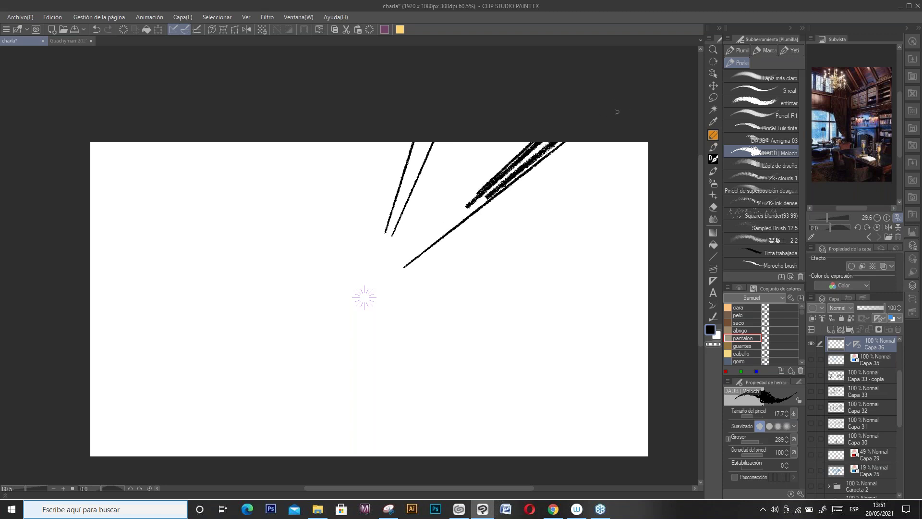
pyautogui.moveTo(482, 238); pyautogui.dragTo(646, 149)
pyautogui.moveTo(494, 197); pyautogui.dragTo(571, 142)
pyautogui.moveTo(502, 225); pyautogui.dragTo(648, 156)
# Step: Paint broad textured radial strokes along the canvas's right side with the DAUB Aenigma 03 brush
pyautogui.click(750, 139)
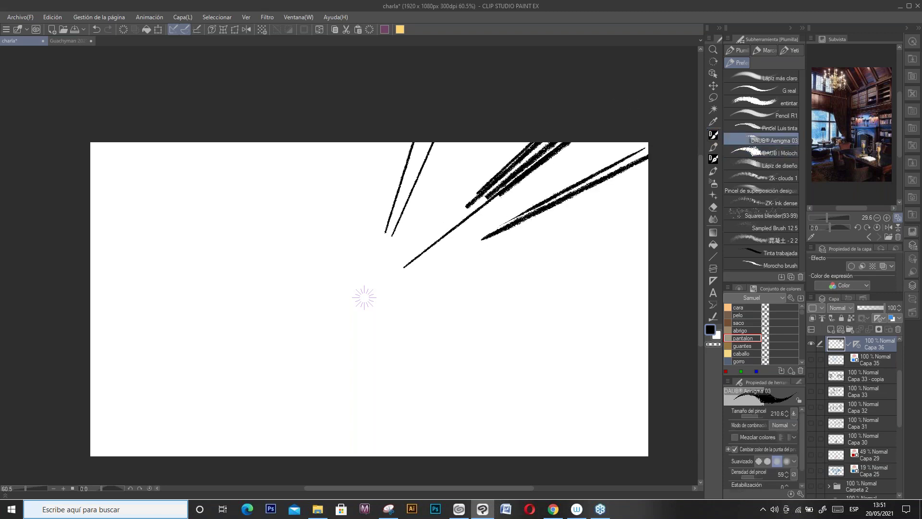
pyautogui.moveTo(634, 156); pyautogui.dragTo(481, 232)
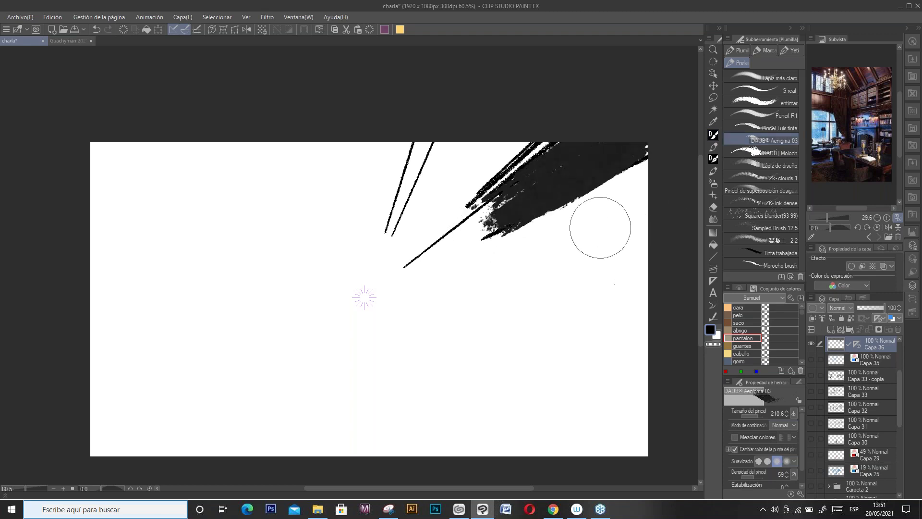
pyautogui.moveTo(643, 225); pyautogui.dragTo(533, 264)
pyautogui.moveTo(645, 188); pyautogui.dragTo(553, 230)
pyautogui.moveTo(643, 338); pyautogui.dragTo(485, 317)
pyautogui.moveTo(487, 300)
pyautogui.mouseDown()
pyautogui.moveTo(651, 304)
pyautogui.moveTo(500, 319)
pyautogui.mouseUp()
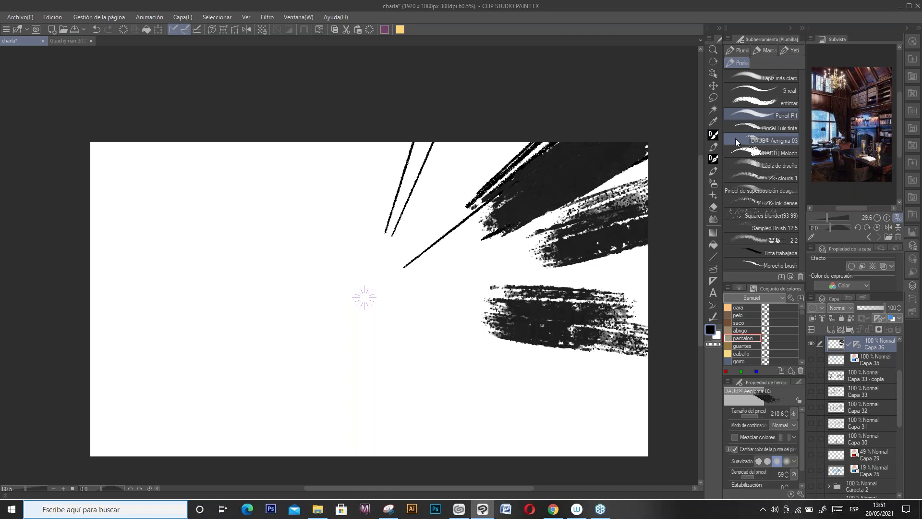
# Step: Draw thin radial lines from the lower and left canvas edges toward the centre with the Pencil R1 brush
pyautogui.click(764, 115)
pyautogui.moveTo(648, 401); pyautogui.dragTo(473, 336)
pyautogui.moveTo(636, 411); pyautogui.dragTo(447, 331)
pyautogui.moveTo(354, 456); pyautogui.dragTo(361, 341)
pyautogui.moveTo(318, 457); pyautogui.dragTo(349, 351)
pyautogui.moveTo(266, 456); pyautogui.dragTo(329, 355)
pyautogui.moveTo(184, 452); pyautogui.dragTo(266, 383)
pyautogui.moveTo(91, 329); pyautogui.dragTo(226, 314)
pyautogui.moveTo(91, 209); pyautogui.dragTo(217, 250)
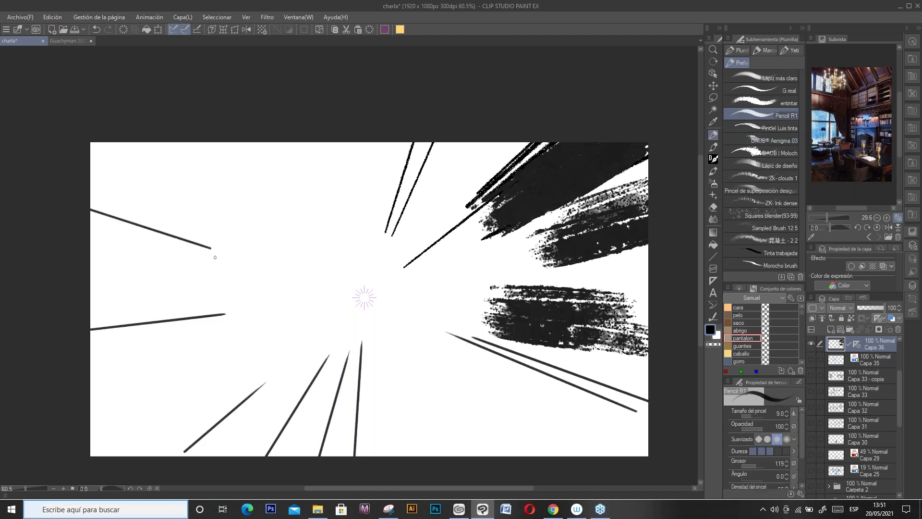
# Step: Add a row of thin radial lines running from the canvas's upper edge toward the centre
pyautogui.moveTo(177, 142); pyautogui.dragTo(273, 221)
pyautogui.moveTo(240, 142); pyautogui.dragTo(307, 227)
pyautogui.moveTo(279, 142); pyautogui.dragTo(328, 231)
pyautogui.moveTo(313, 142); pyautogui.dragTo(341, 230)
pyautogui.moveTo(336, 142)
pyautogui.mouseDown()
pyautogui.moveTo(350, 218)
pyautogui.moveTo(353, 175)
pyautogui.moveTo(363, 222)
pyautogui.mouseUp()
pyautogui.moveTo(374, 142)
pyautogui.mouseDown()
pyautogui.moveTo(369, 223)
pyautogui.moveTo(380, 199)
pyautogui.mouseUp()
pyautogui.moveTo(385, 143); pyautogui.dragTo(376, 176)
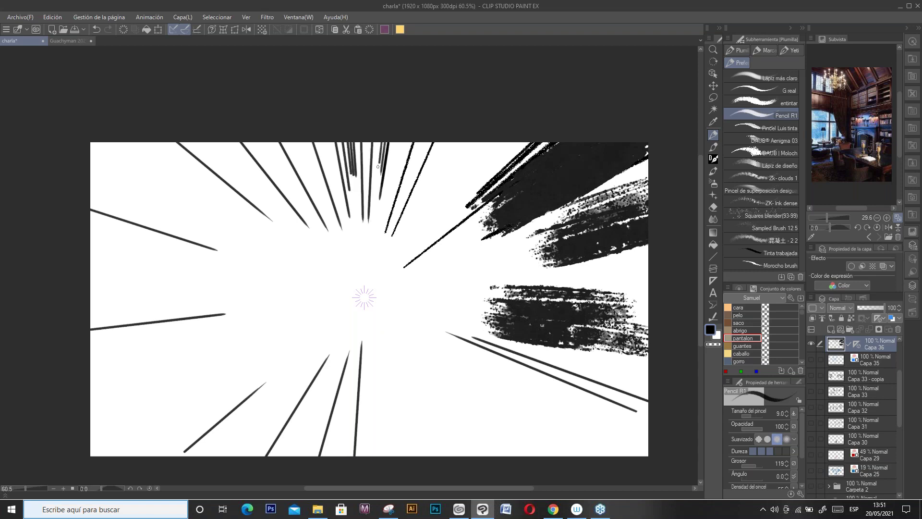
# Step: Draw radial speed lines from the canvas's upper-left corner and left edge toward the centre, mainly with the DAUB Moloch brush
pyautogui.press('p')
pyautogui.moveTo(258, 142); pyautogui.dragTo(303, 212)
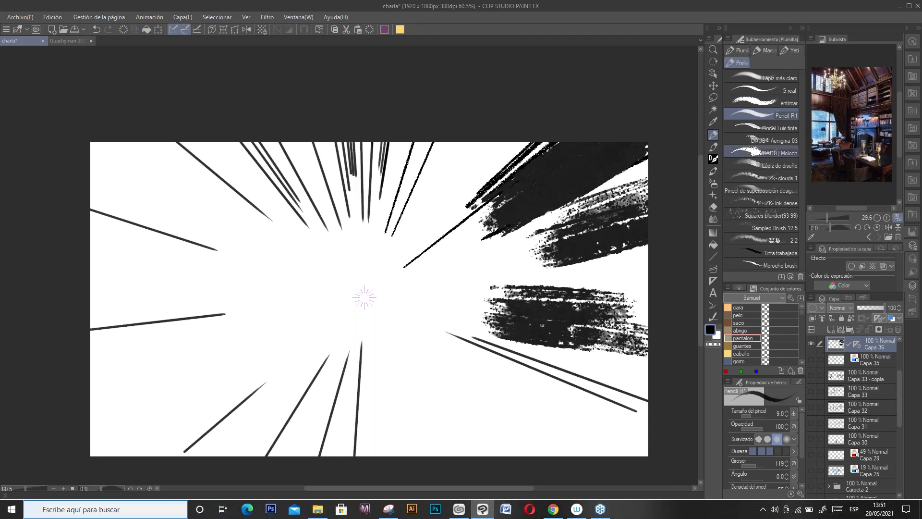
pyautogui.moveTo(192, 142); pyautogui.dragTo(290, 217)
pyautogui.moveTo(124, 143); pyautogui.dragTo(203, 192)
pyautogui.moveTo(150, 142); pyautogui.dragTo(222, 193)
pyautogui.moveTo(90, 145); pyautogui.dragTo(191, 202)
pyautogui.moveTo(90, 171); pyautogui.dragTo(182, 214)
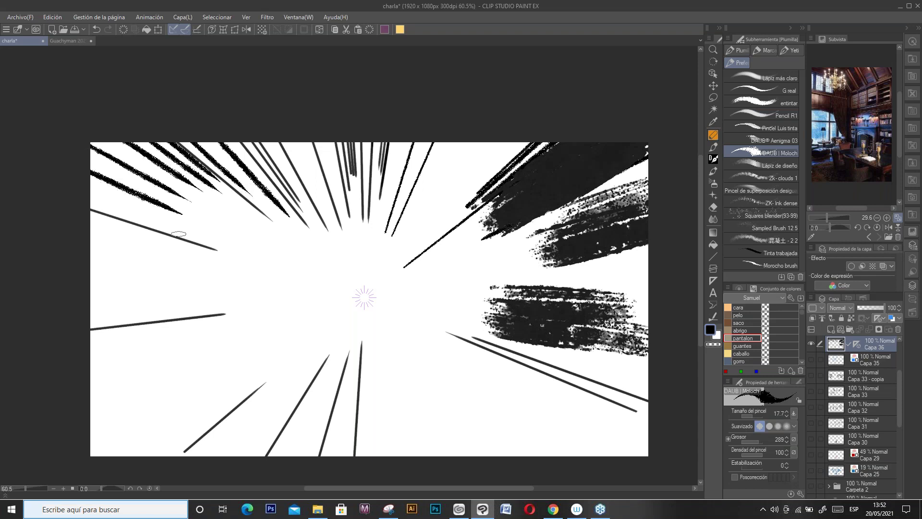
pyautogui.moveTo(91, 197); pyautogui.dragTo(216, 249)
pyautogui.moveTo(90, 225); pyautogui.dragTo(175, 247)
pyautogui.moveTo(90, 272); pyautogui.dragTo(128, 276)
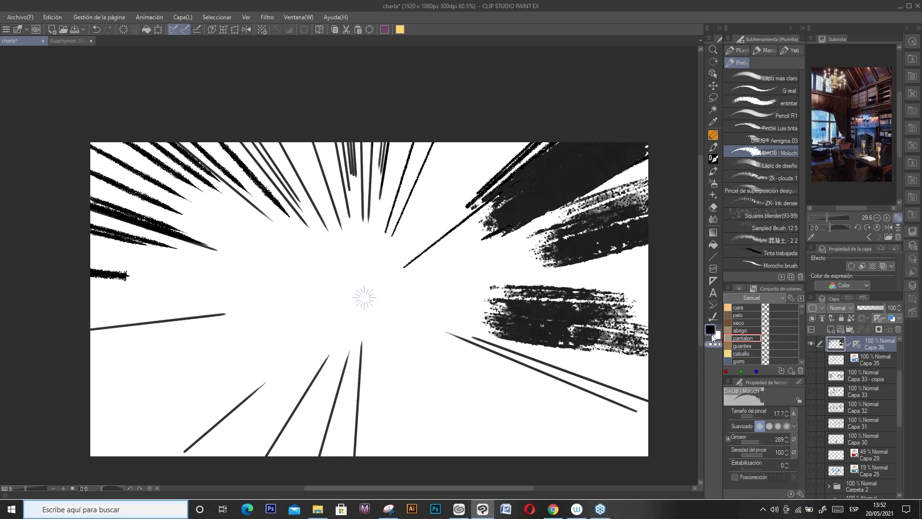
# Step: Cut thin transparent radial streaks through the black strokes in the canvas's upper-right area and add black radial lines there
pyautogui.moveTo(465, 244); pyautogui.dragTo(596, 176)
pyautogui.moveTo(498, 224); pyautogui.dragTo(580, 180)
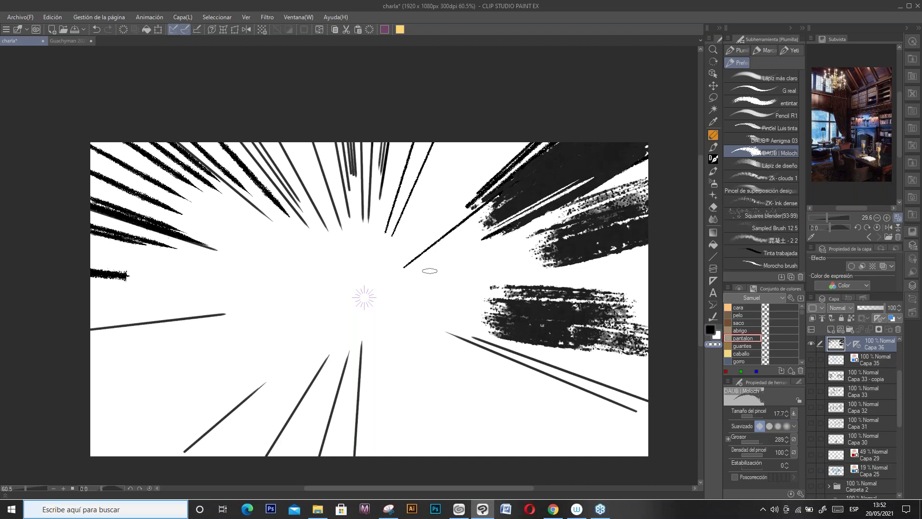
pyautogui.moveTo(418, 257); pyautogui.dragTo(562, 148)
pyautogui.moveTo(462, 219); pyautogui.dragTo(576, 145)
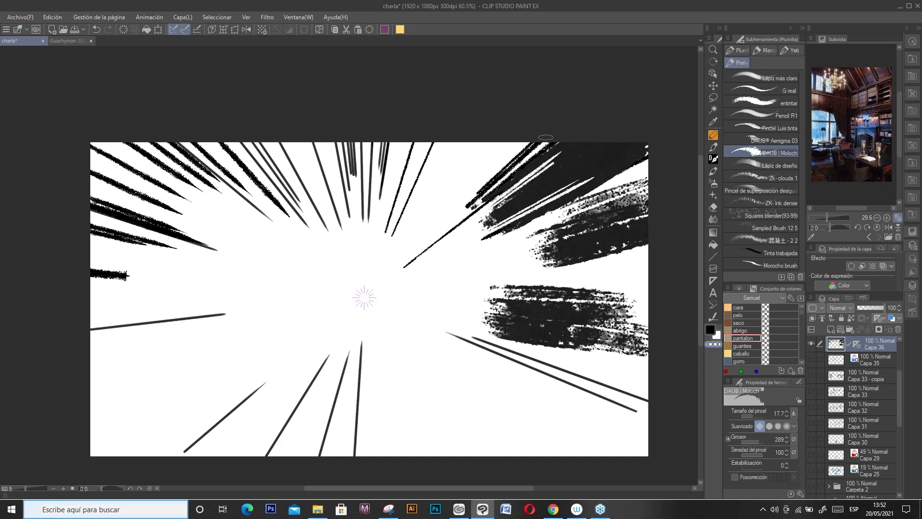
pyautogui.moveTo(433, 252); pyautogui.dragTo(581, 174)
pyautogui.moveTo(416, 269); pyautogui.dragTo(554, 139)
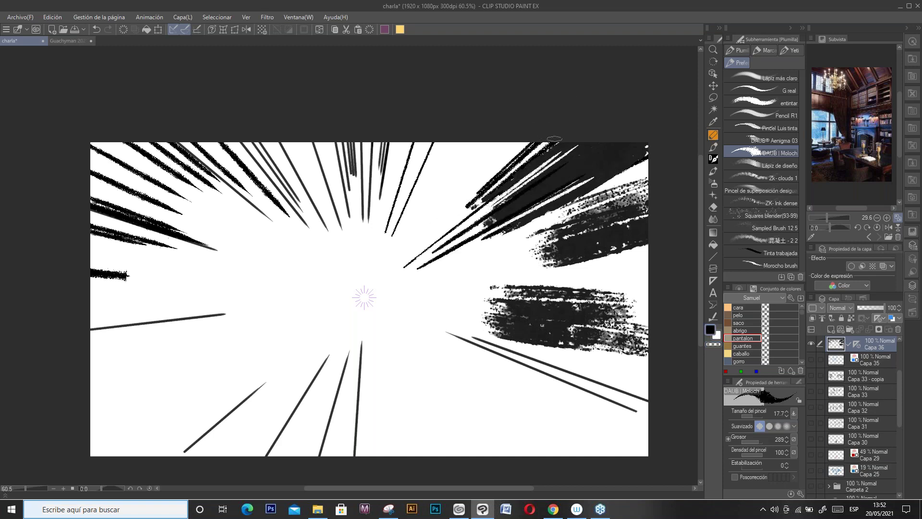
# Step: Switch to the Guachyman 2021 illustration and show its teal background layer Capa 2 and Multiplicación layer Capa 6
pyautogui.click(65, 41)
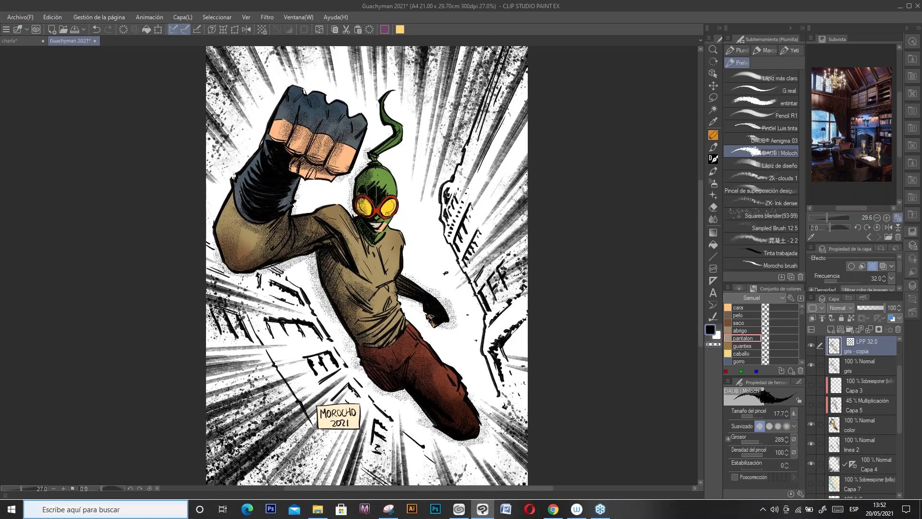
pyautogui.moveTo(900, 415); pyautogui.dragTo(898, 456)
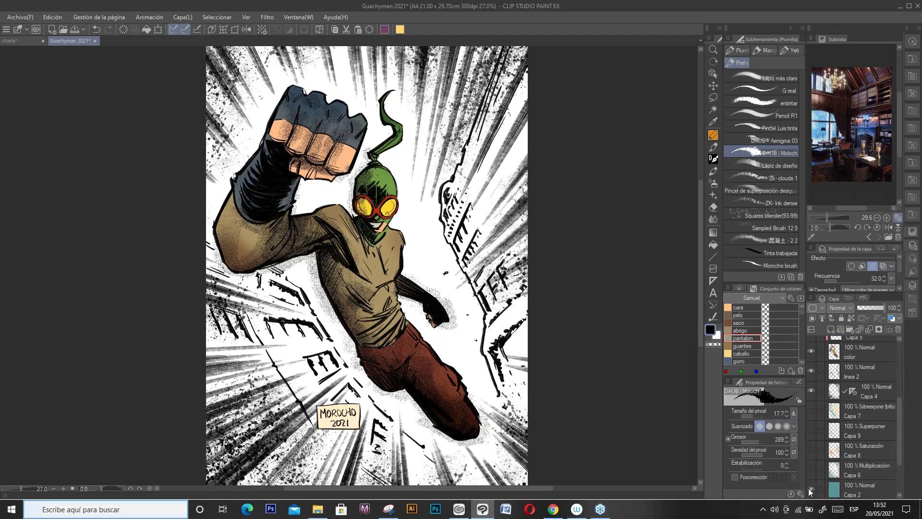
pyautogui.click(810, 489)
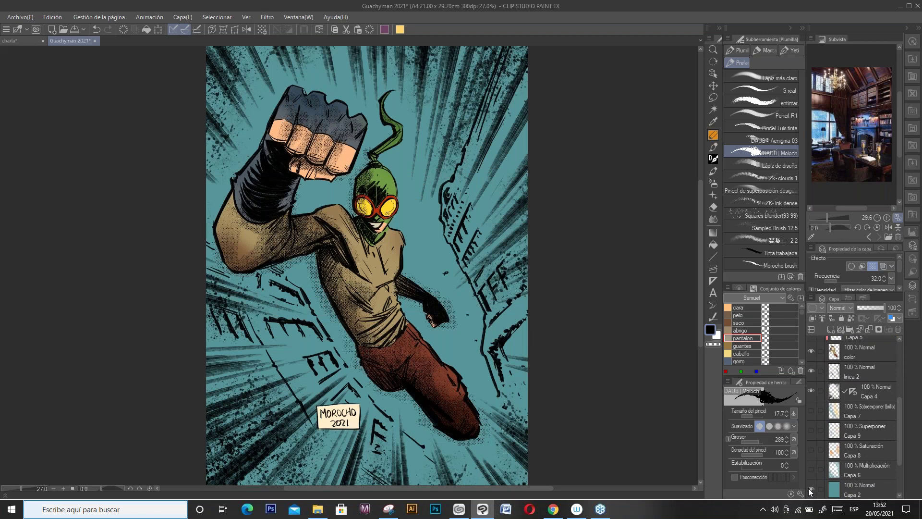
pyautogui.click(857, 473)
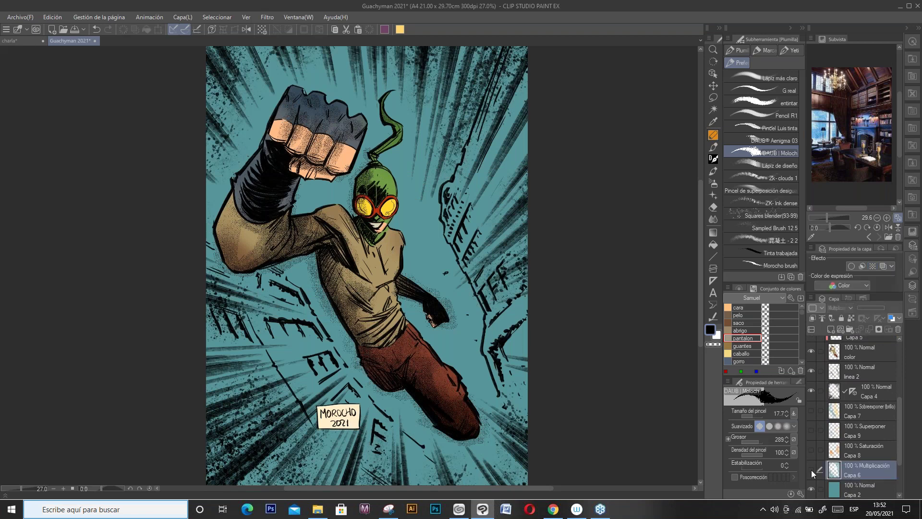
pyautogui.click(814, 471)
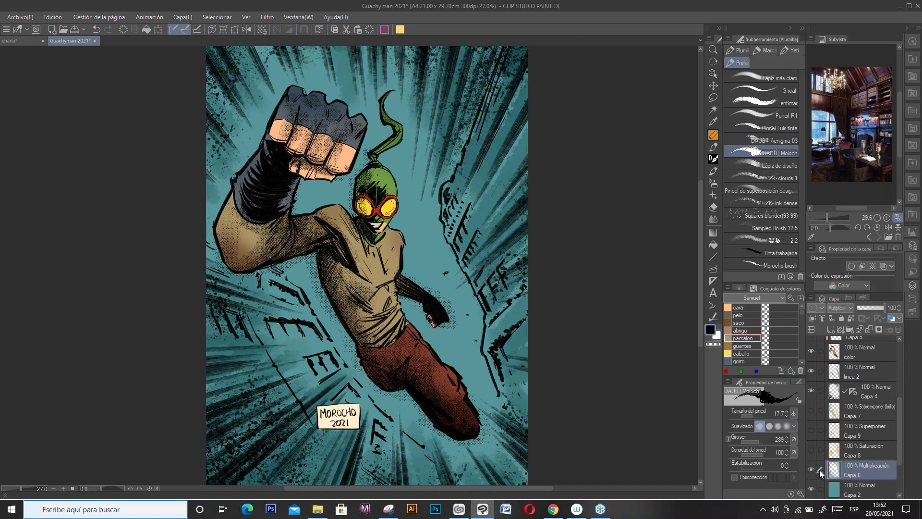
# Step: Show the Saturación layer Capa 8, switching it off and on once to compare its effect on the background
pyautogui.click(848, 453)
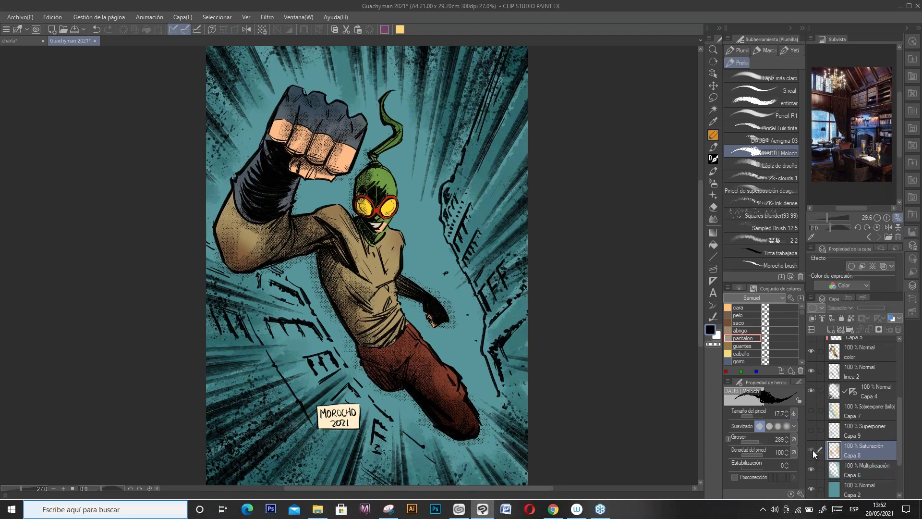
pyautogui.click(811, 450)
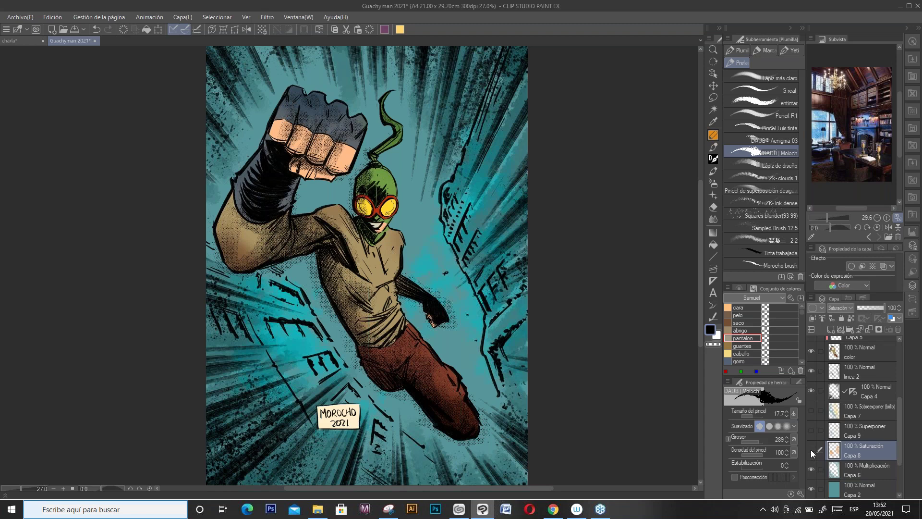
pyautogui.click(810, 448)
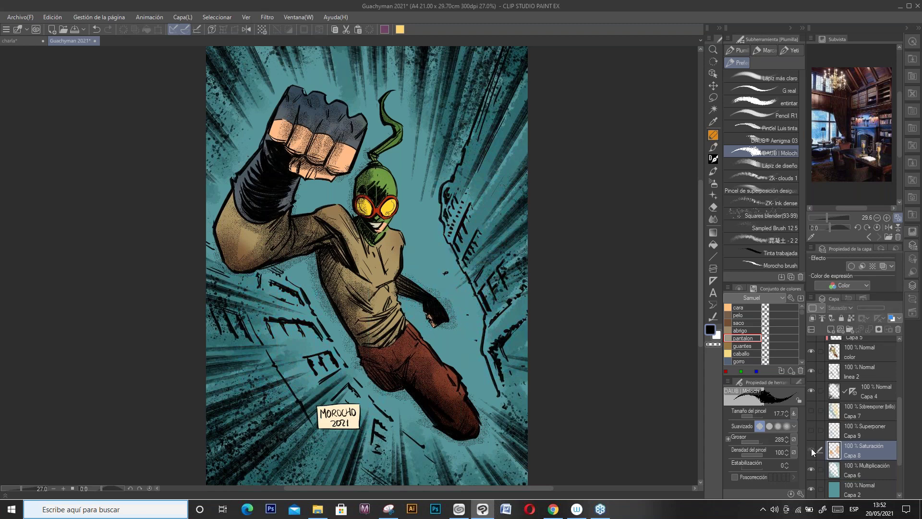
pyautogui.click(811, 447)
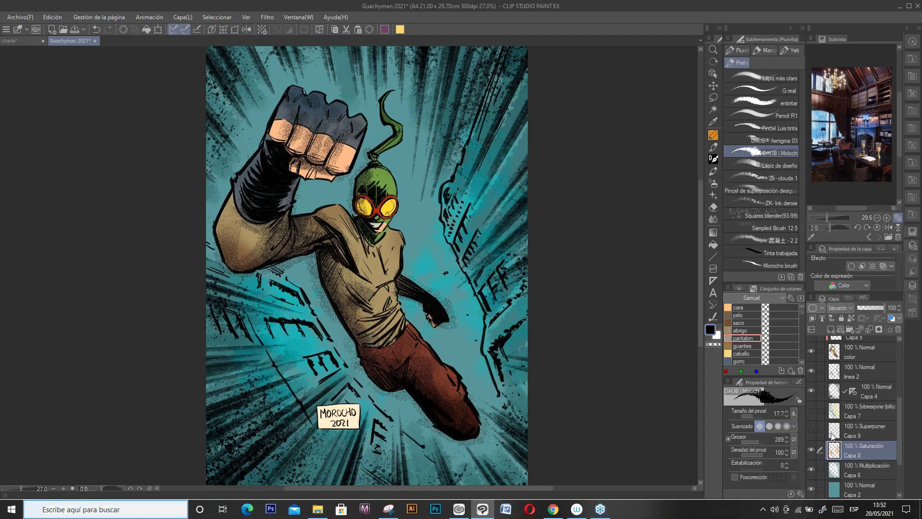
# Step: Show the Superponer layer Capa 9 and the Sobreexponer layer Capa 7 to add colour variation and glow to the background
pyautogui.click(831, 433)
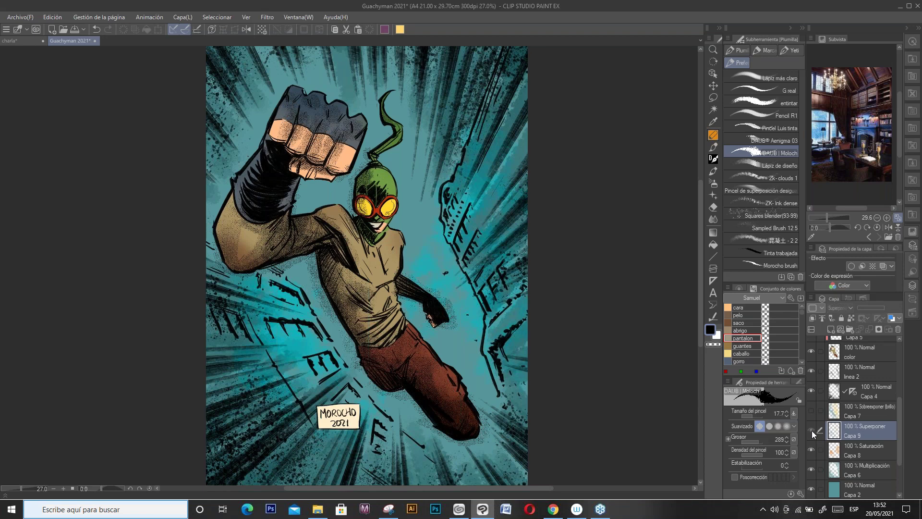
pyautogui.click(812, 431)
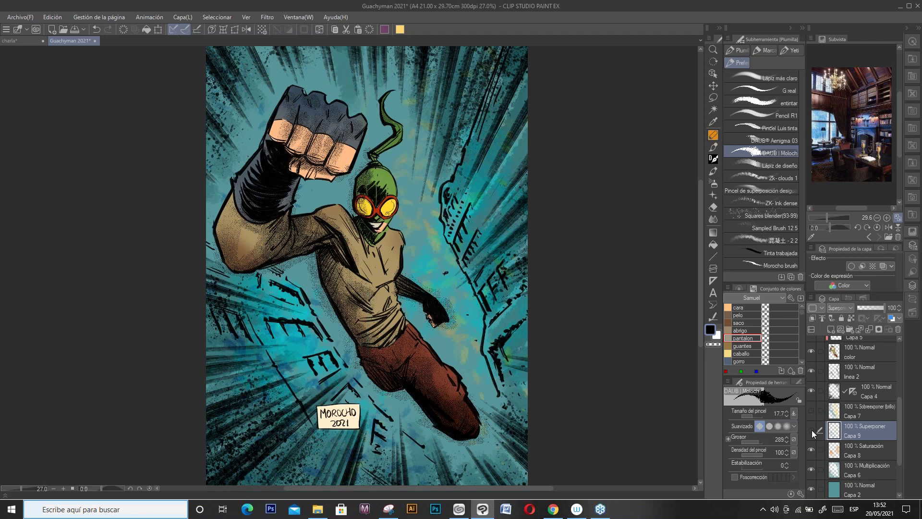
pyautogui.click(811, 430)
pyautogui.click(810, 431)
pyautogui.click(811, 410)
pyautogui.click(857, 411)
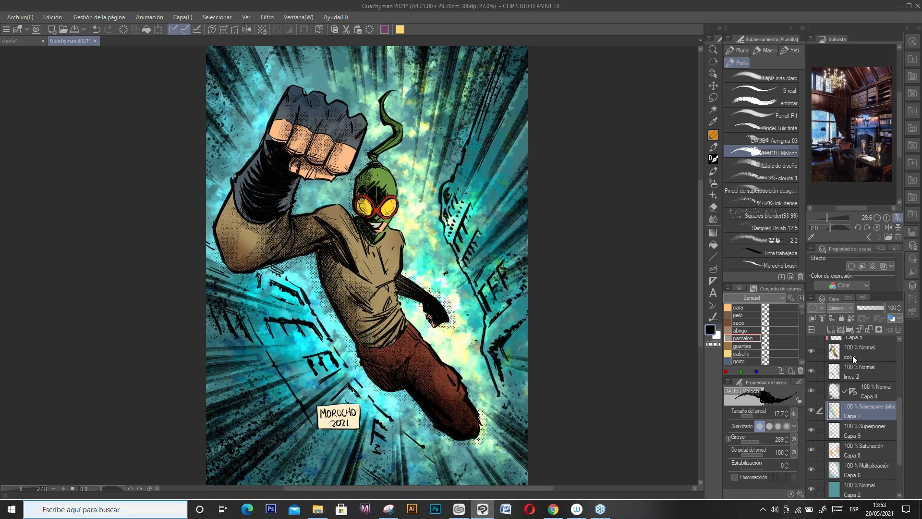
# Step: Show the character's light layer Capa 3, and make the sobre folder visible and expand it
pyautogui.moveTo(900, 402); pyautogui.dragTo(894, 370)
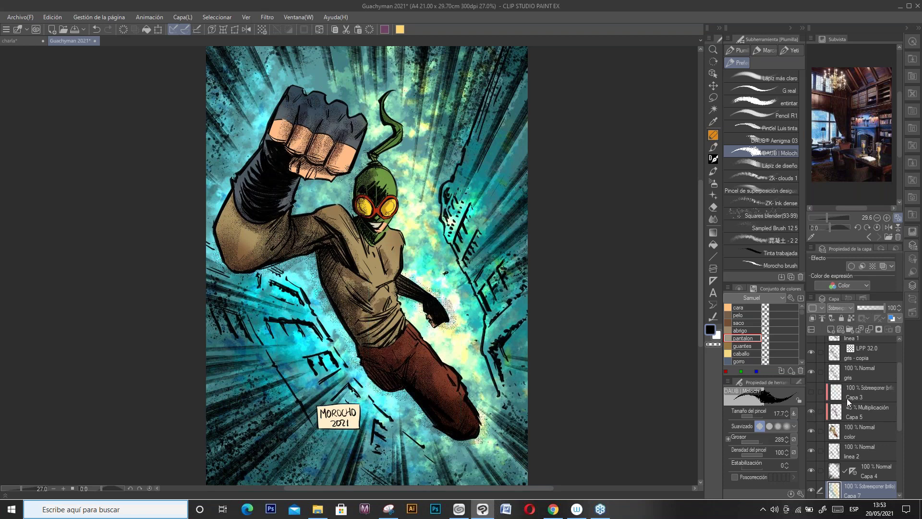
pyautogui.click(811, 391)
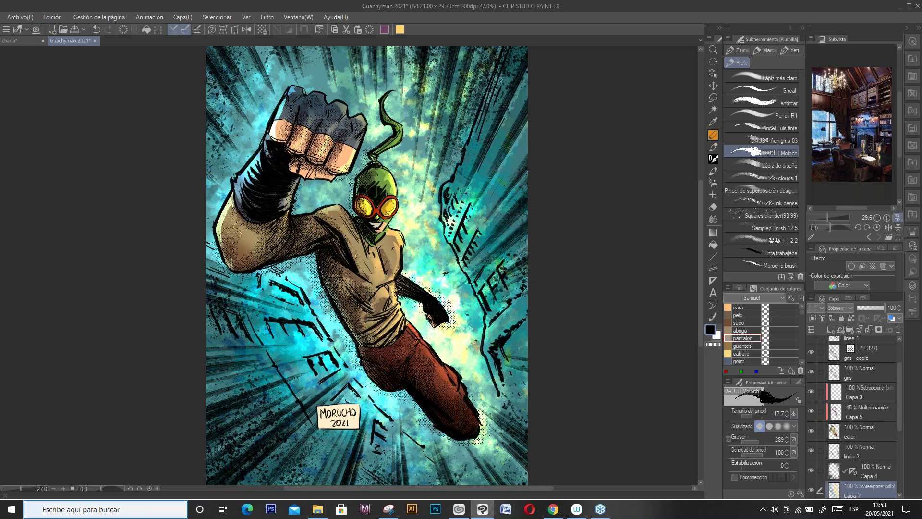
pyautogui.moveTo(899, 391); pyautogui.dragTo(901, 369)
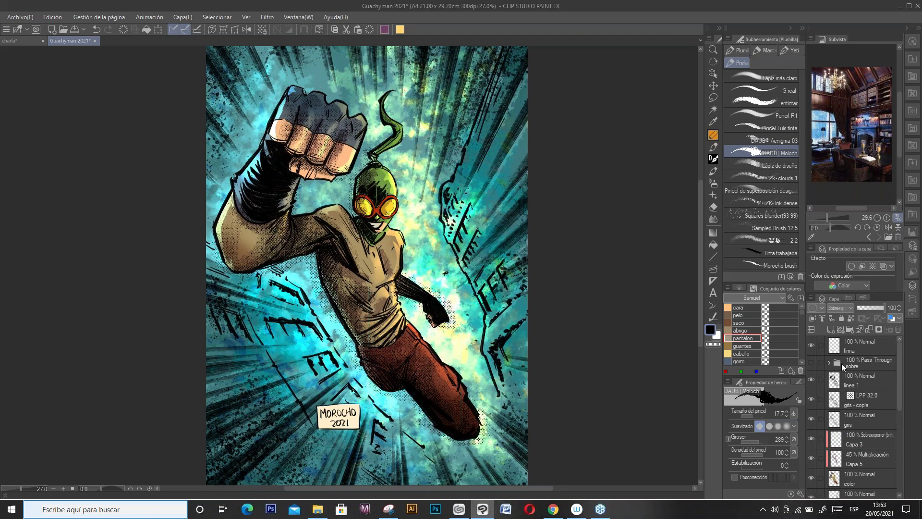
pyautogui.click(828, 363)
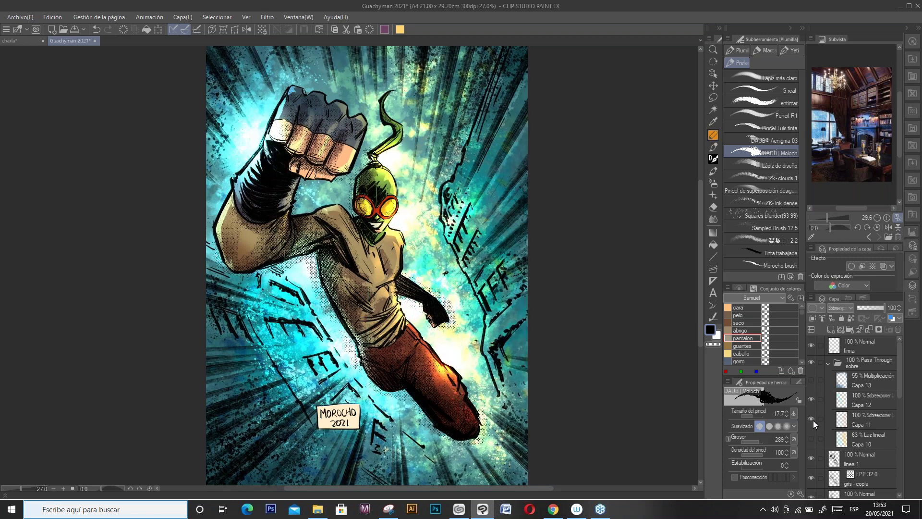
# Step: Hide and show Capa 12 and Capa 11 in the sobre folder to compare their glow effects
pyautogui.click(811, 398)
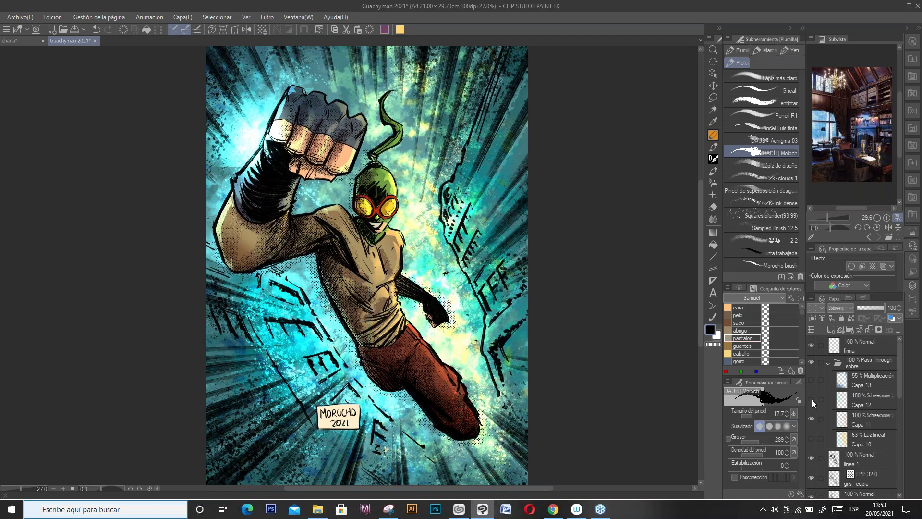
pyautogui.click(811, 399)
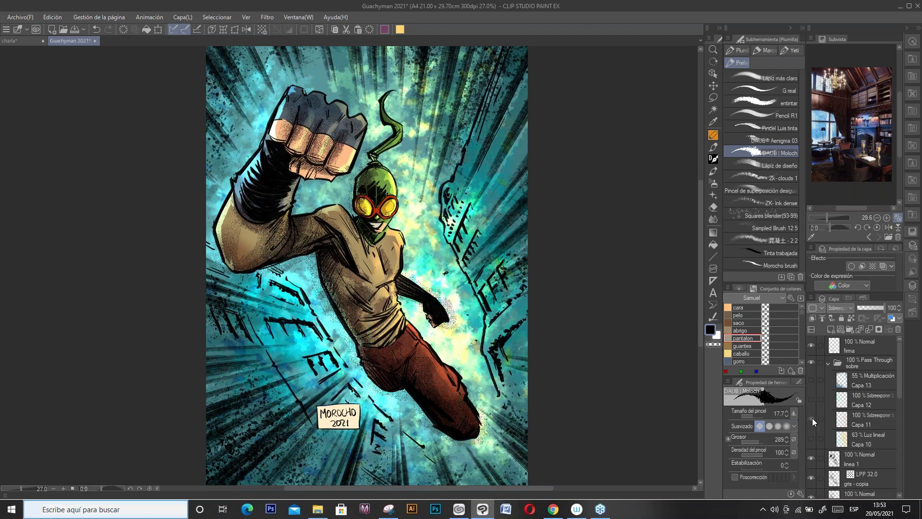
pyautogui.click(813, 417)
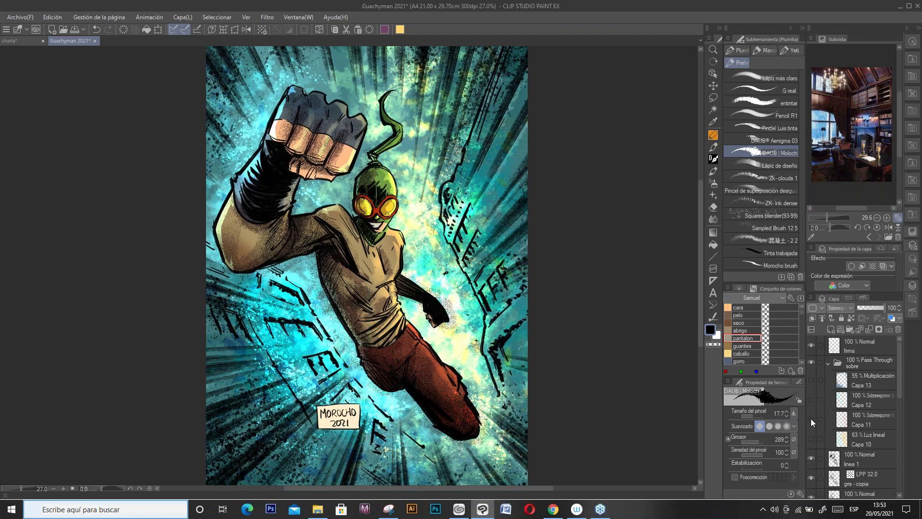
pyautogui.click(810, 418)
pyautogui.click(810, 419)
pyautogui.click(811, 419)
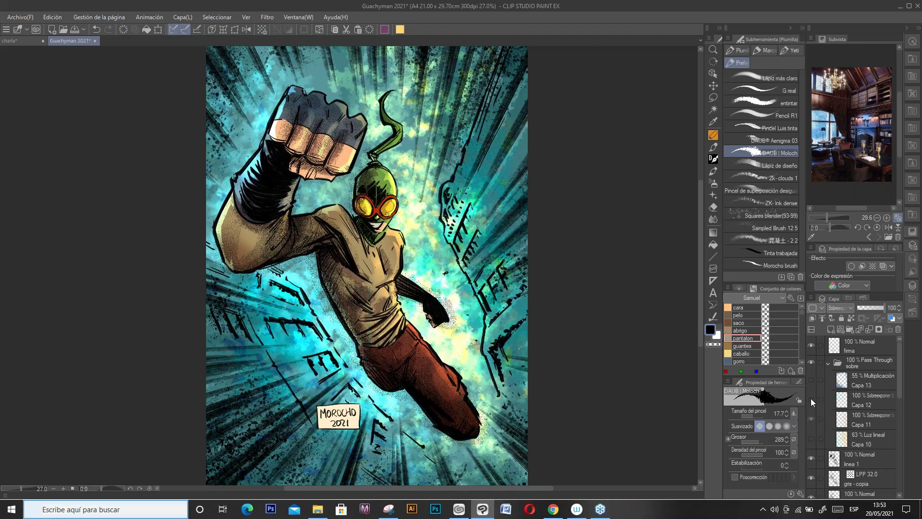
pyautogui.click(811, 399)
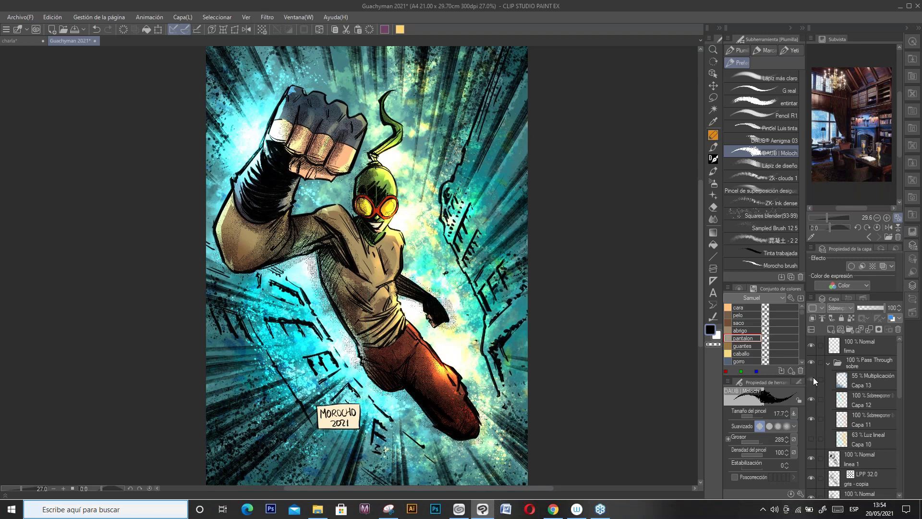
# Step: Show the Multiplicación layer Capa 13 and the Luz lineal layer Capa 10, comparing the image with and without Capa 10
pyautogui.click(811, 378)
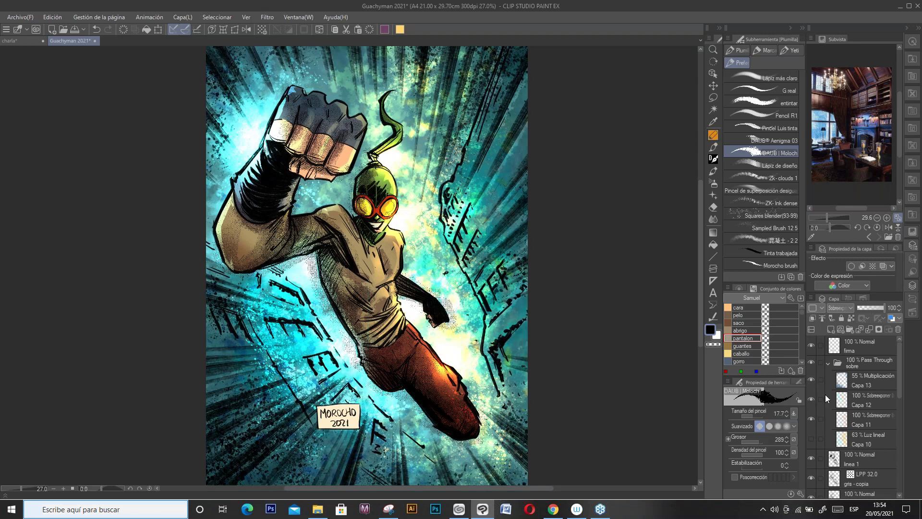
pyautogui.click(810, 439)
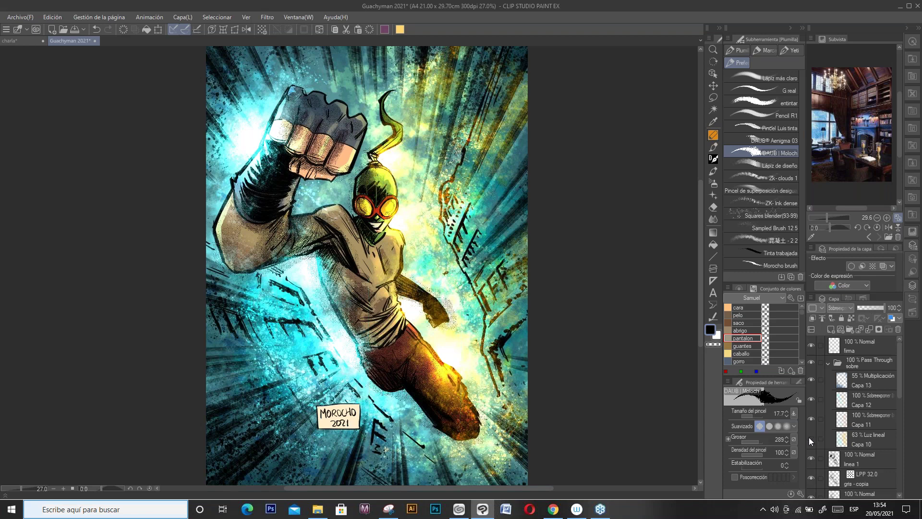
pyautogui.click(809, 438)
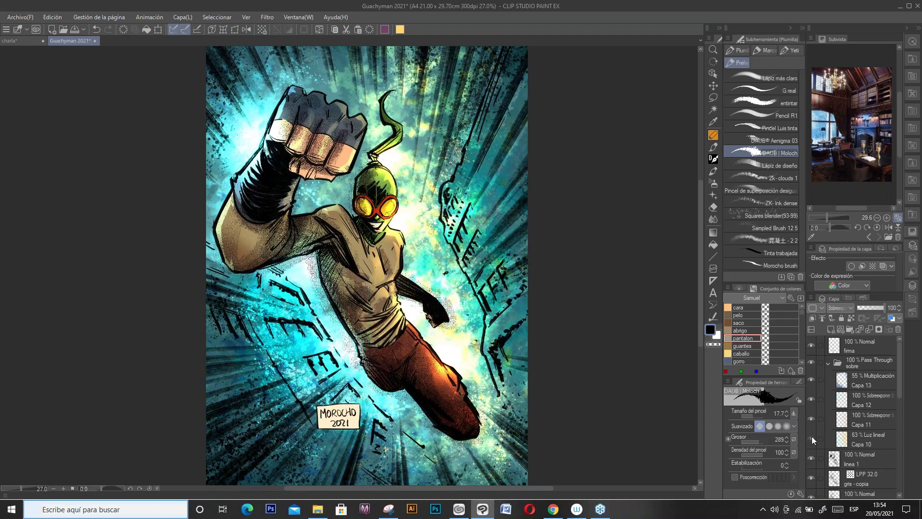
pyautogui.click(810, 438)
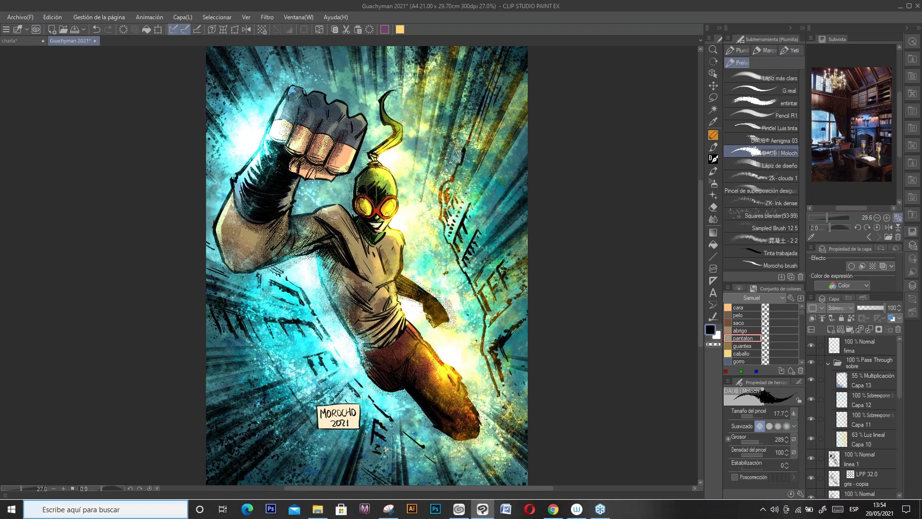
pyautogui.moveTo(464, 145); pyautogui.dragTo(462, 152)
# Step: Return to the charla document, hide the speed-line layer Capa 36 and show the punch sketch layers Capa 35 and Capa 33 - copia
pyautogui.click(33, 41)
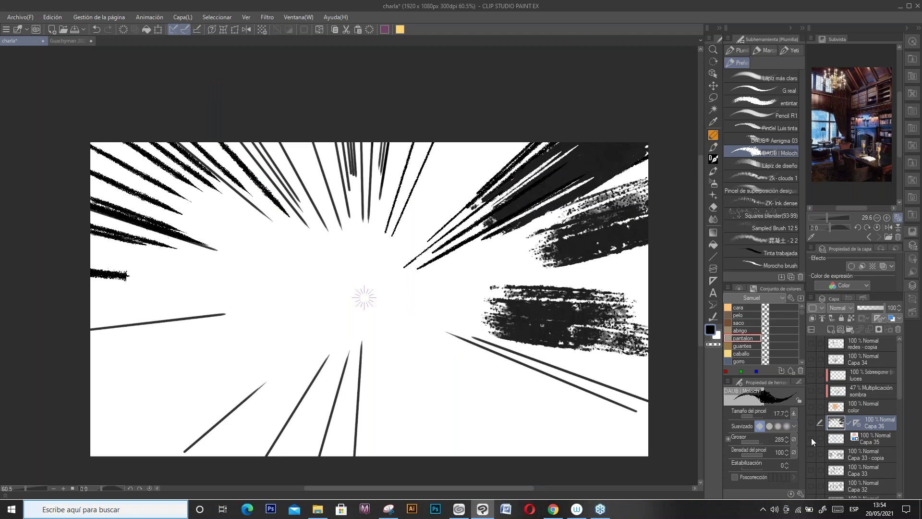
pyautogui.moveTo(811, 440); pyautogui.dragTo(816, 457)
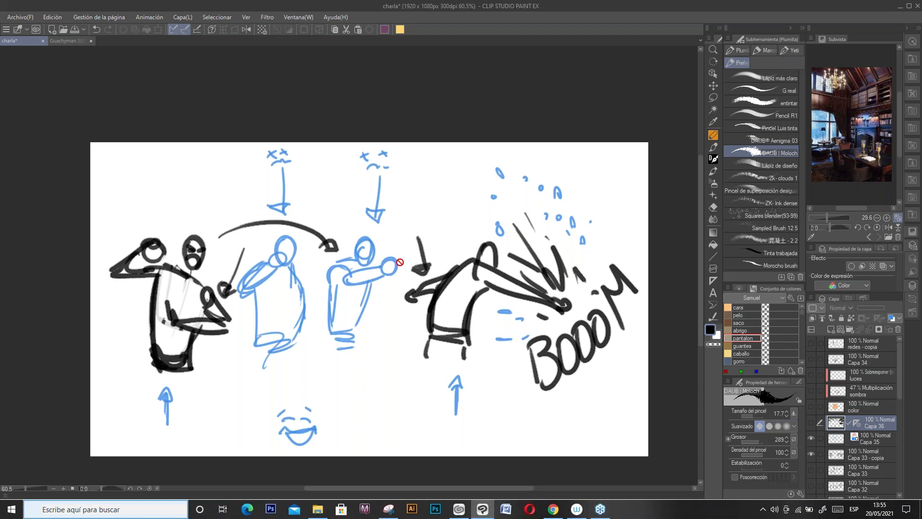
pyautogui.scroll(1, 385, 260)
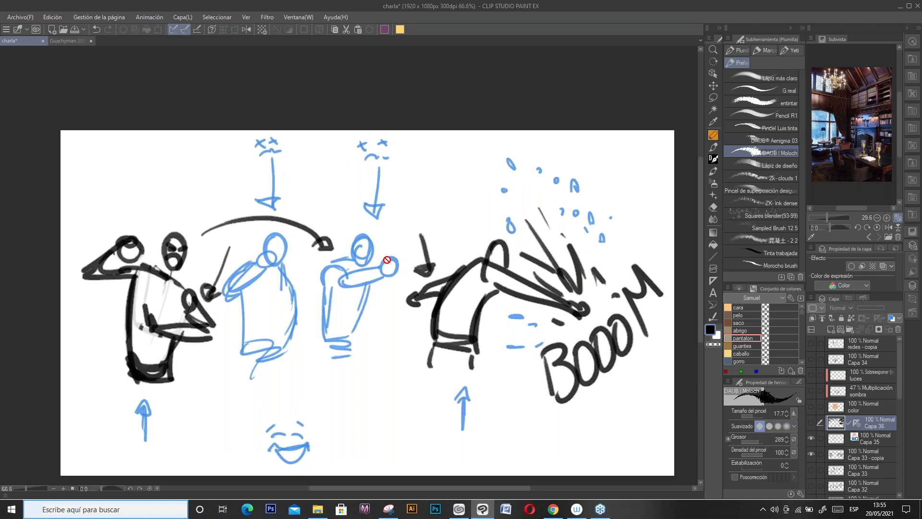
pyautogui.scroll(2, 386, 259)
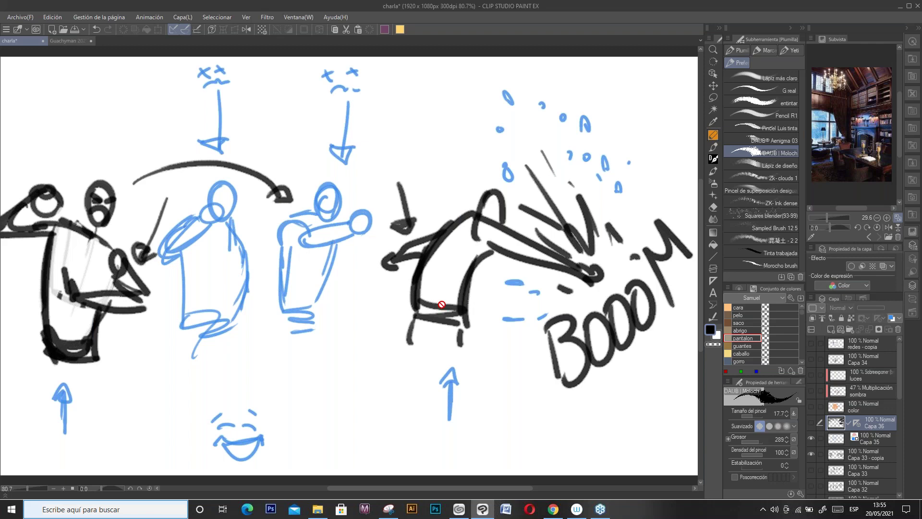
# Step: Hide the punch sketch layers Capa 35 and Capa 33 - copia, and add a new empty layer above Capa 36
pyautogui.click(811, 438)
pyautogui.click(811, 454)
pyautogui.click(831, 330)
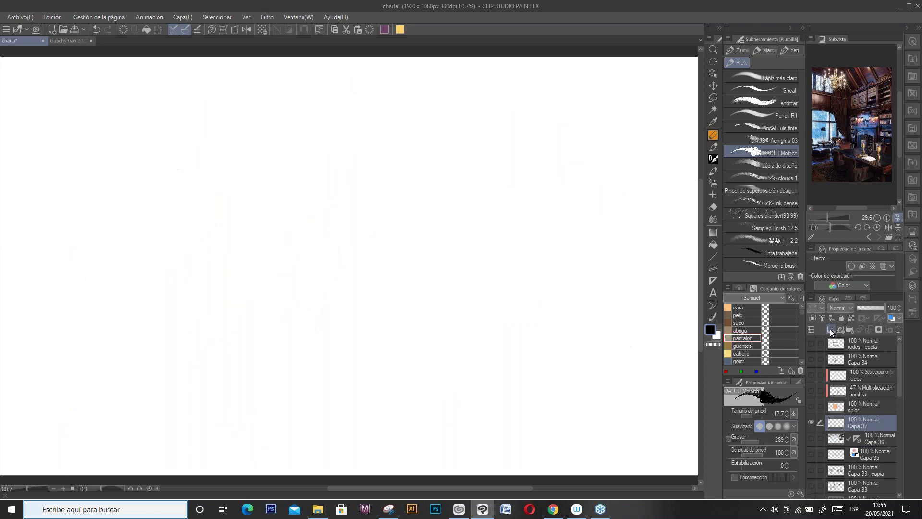
# Step: With the G pen at brush size 11.3, draw three separate circles of different sizes across the blank canvas
pyautogui.click(738, 51)
pyautogui.click(763, 76)
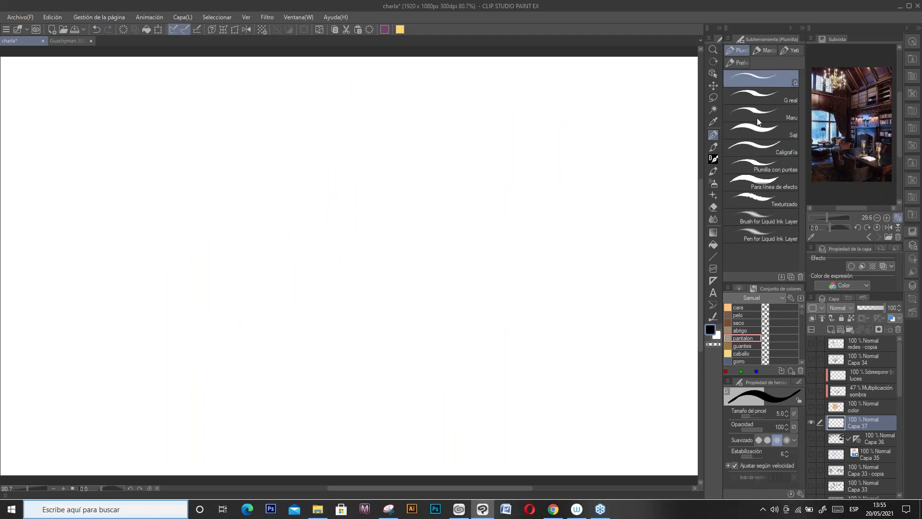
pyautogui.click(751, 415)
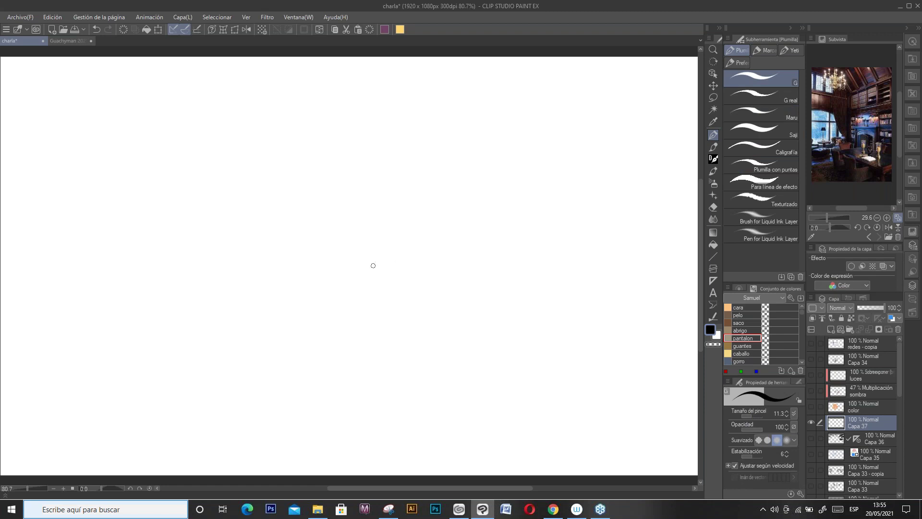
pyautogui.moveTo(323, 252)
pyautogui.mouseDown()
pyautogui.moveTo(343, 163)
pyautogui.moveTo(357, 251)
pyautogui.moveTo(295, 180)
pyautogui.mouseUp()
pyautogui.moveTo(460, 231)
pyautogui.mouseDown()
pyautogui.moveTo(488, 215)
pyautogui.moveTo(448, 222)
pyautogui.mouseUp()
pyautogui.moveTo(199, 275)
pyautogui.mouseDown()
pyautogui.moveTo(222, 283)
pyautogui.moveTo(197, 272)
pyautogui.mouseUp()
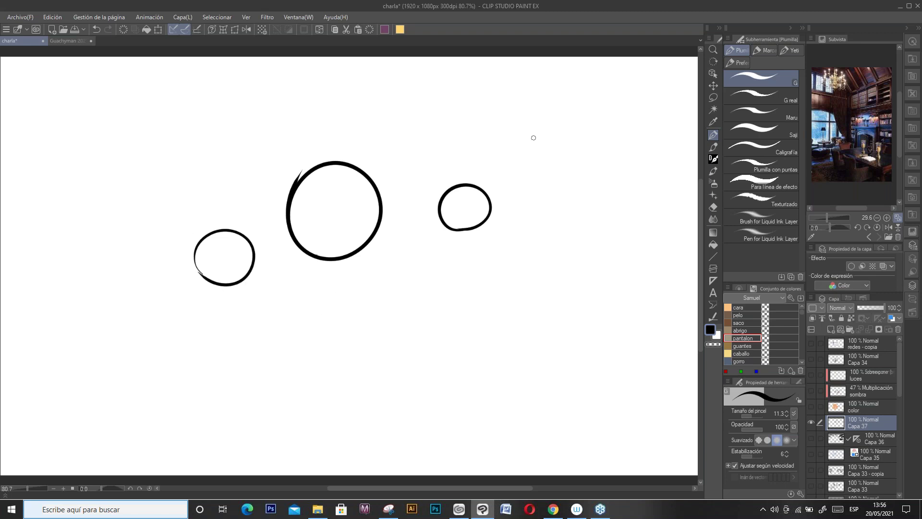
# Step: Sketch an oval head to the upper right of the circles with a vertical centre line, a curved guideline and a shaded lower face
pyautogui.moveTo(510, 171)
pyautogui.mouseDown()
pyautogui.moveTo(505, 144)
pyautogui.moveTo(539, 117)
pyautogui.moveTo(561, 135)
pyautogui.moveTo(553, 158)
pyautogui.moveTo(508, 158)
pyautogui.moveTo(540, 102)
pyautogui.moveTo(510, 182)
pyautogui.mouseUp()
pyautogui.moveTo(547, 113); pyautogui.dragTo(553, 173)
pyautogui.moveTo(530, 106); pyautogui.dragTo(530, 186)
pyautogui.moveTo(508, 138); pyautogui.dragTo(563, 136)
pyautogui.moveTo(524, 163)
pyautogui.mouseDown()
pyautogui.moveTo(538, 166)
pyautogui.moveTo(527, 173)
pyautogui.mouseUp()
pyautogui.moveTo(536, 167)
pyautogui.mouseDown()
pyautogui.moveTo(531, 185)
pyautogui.moveTo(533, 177)
pyautogui.mouseUp()
pyautogui.moveTo(522, 159); pyautogui.dragTo(513, 183)
pyautogui.moveTo(509, 184); pyautogui.dragTo(512, 194)
# Step: Draw a small circle head and a spread-fingered hand below the circles, and undo the last excess strokes
pyautogui.moveTo(408, 302)
pyautogui.mouseDown()
pyautogui.moveTo(393, 318)
pyautogui.moveTo(407, 302)
pyautogui.mouseUp()
pyautogui.moveTo(394, 327); pyautogui.dragTo(403, 326)
pyautogui.moveTo(444, 274); pyautogui.dragTo(434, 298)
pyautogui.moveTo(444, 276)
pyautogui.mouseDown()
pyautogui.moveTo(446, 312)
pyautogui.moveTo(444, 253)
pyautogui.moveTo(464, 263)
pyautogui.moveTo(450, 288)
pyautogui.mouseUp()
pyautogui.moveTo(454, 292); pyautogui.dragTo(486, 265)
pyautogui.moveTo(455, 298)
pyautogui.mouseDown()
pyautogui.moveTo(476, 290)
pyautogui.moveTo(484, 269)
pyautogui.mouseUp()
pyautogui.hotkey('ctrl', 'z')
pyautogui.hotkey('ctrl', 'z')
pyautogui.hotkey('ctrl', 'z')
pyautogui.hotkey('ctrl', 'z')
pyautogui.hotkey('ctrl', 'z')
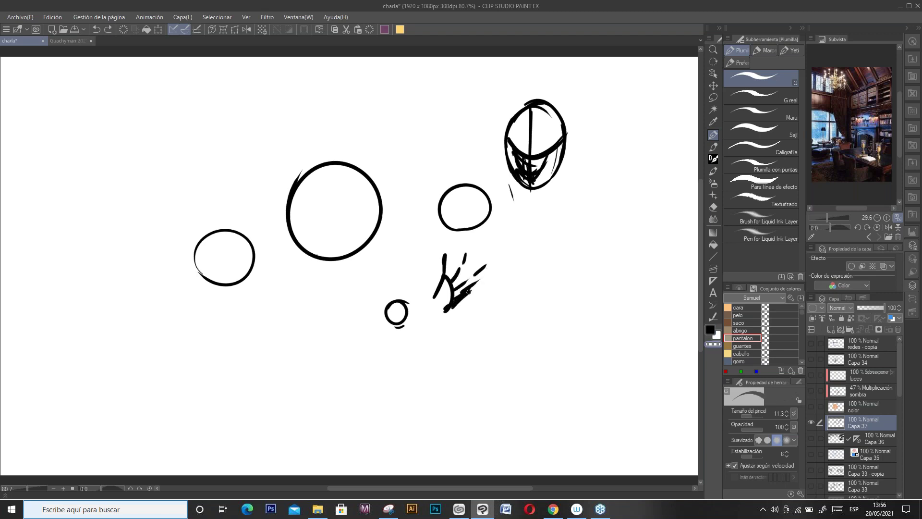
# Step: Draw the figure's raised forearm and rounded shoulder leading down from the hand, cleaning up the overlaps with transparent colour
pyautogui.moveTo(444, 310)
pyautogui.mouseDown()
pyautogui.moveTo(473, 288)
pyautogui.moveTo(439, 296)
pyautogui.moveTo(411, 325)
pyautogui.mouseUp()
pyautogui.moveTo(406, 328); pyautogui.dragTo(382, 367)
pyautogui.moveTo(442, 310); pyautogui.dragTo(422, 371)
pyautogui.moveTo(438, 312)
pyautogui.mouseDown()
pyautogui.moveTo(397, 366)
pyautogui.moveTo(432, 312)
pyautogui.moveTo(420, 347)
pyautogui.moveTo(433, 307)
pyautogui.moveTo(416, 356)
pyautogui.mouseUp()
pyautogui.press('c')
pyautogui.moveTo(434, 331); pyautogui.dragTo(412, 368)
pyautogui.press('c')
pyautogui.moveTo(444, 309); pyautogui.dragTo(412, 367)
pyautogui.moveTo(429, 335)
pyautogui.mouseDown()
pyautogui.moveTo(417, 360)
pyautogui.moveTo(441, 366)
pyautogui.moveTo(423, 357)
pyautogui.moveTo(433, 365)
pyautogui.moveTo(438, 322)
pyautogui.moveTo(423, 357)
pyautogui.moveTo(433, 331)
pyautogui.mouseUp()
pyautogui.press('c')
pyautogui.moveTo(445, 339)
pyautogui.mouseDown()
pyautogui.moveTo(428, 353)
pyautogui.moveTo(435, 358)
pyautogui.moveTo(441, 331)
pyautogui.mouseUp()
pyautogui.press('c')
# Step: Sketch the figure's torso, waist and dark-shaded legs below the raised arm, undoing stray strokes along the way
pyautogui.moveTo(398, 368)
pyautogui.mouseDown()
pyautogui.moveTo(371, 364)
pyautogui.moveTo(379, 354)
pyautogui.moveTo(403, 379)
pyautogui.mouseUp()
pyautogui.moveTo(438, 360)
pyautogui.mouseDown()
pyautogui.moveTo(425, 379)
pyautogui.moveTo(434, 373)
pyautogui.moveTo(433, 405)
pyautogui.mouseUp()
pyautogui.moveTo(371, 361); pyautogui.dragTo(376, 417)
pyautogui.moveTo(434, 406)
pyautogui.mouseDown()
pyautogui.moveTo(430, 437)
pyautogui.moveTo(398, 447)
pyautogui.mouseUp()
pyautogui.moveTo(368, 376)
pyautogui.mouseDown()
pyautogui.moveTo(358, 412)
pyautogui.moveTo(367, 421)
pyautogui.mouseUp()
pyautogui.hotkey('ctrl', 'z')
pyautogui.moveTo(418, 382); pyautogui.dragTo(416, 411)
pyautogui.moveTo(421, 388)
pyautogui.mouseDown()
pyautogui.moveTo(441, 418)
pyautogui.moveTo(439, 433)
pyautogui.moveTo(432, 421)
pyautogui.moveTo(439, 457)
pyautogui.mouseUp()
pyautogui.moveTo(445, 431); pyautogui.dragTo(458, 454)
pyautogui.press('c')
pyautogui.press('c')
pyautogui.moveTo(442, 410)
pyautogui.mouseDown()
pyautogui.moveTo(442, 434)
pyautogui.moveTo(458, 461)
pyautogui.mouseUp()
pyautogui.moveTo(420, 435)
pyautogui.mouseDown()
pyautogui.moveTo(439, 460)
pyautogui.moveTo(440, 435)
pyautogui.moveTo(426, 438)
pyautogui.moveTo(442, 459)
pyautogui.mouseUp()
pyautogui.moveTo(387, 418); pyautogui.dragTo(412, 416)
pyautogui.hotkey('ctrl', 'z')
pyautogui.moveTo(392, 380); pyautogui.dragTo(396, 398)
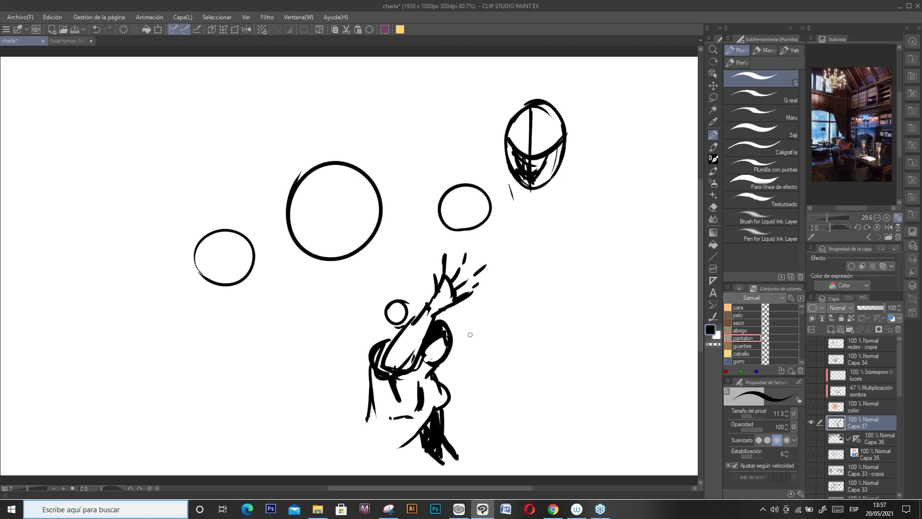
# Step: Draw a curved arrow below the oval head with the DAUB Moloch brush, and a second one beneath it with the Morocho brush
pyautogui.click(750, 63)
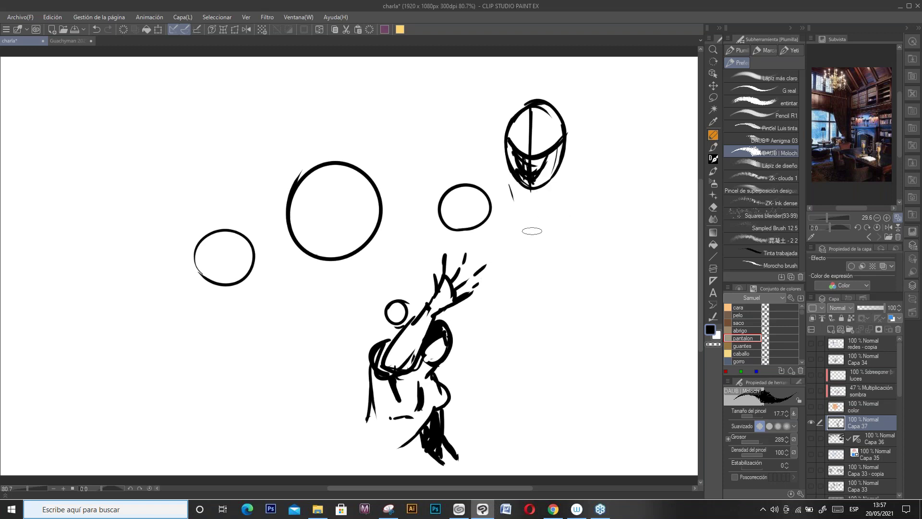
pyautogui.moveTo(542, 227)
pyautogui.mouseDown()
pyautogui.moveTo(595, 202)
pyautogui.moveTo(661, 195)
pyautogui.mouseUp()
pyautogui.click(749, 264)
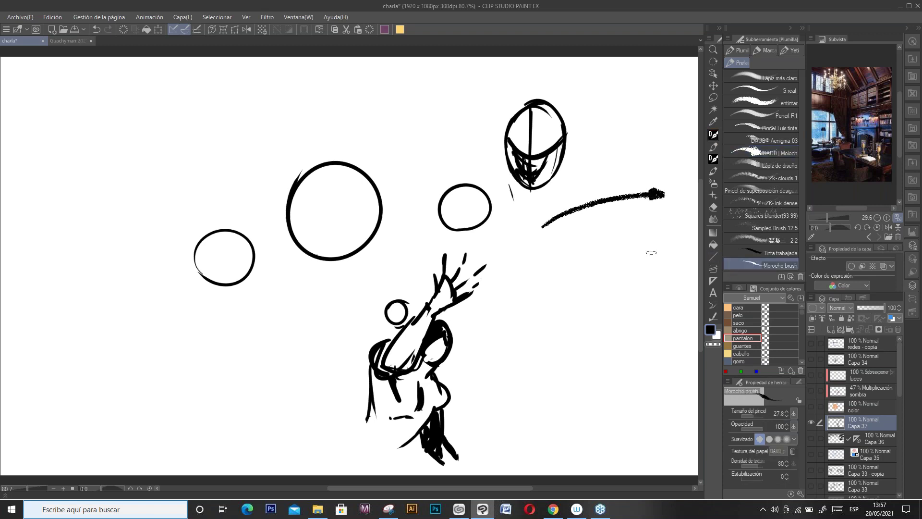
pyautogui.moveTo(592, 247); pyautogui.dragTo(664, 226)
pyautogui.moveTo(672, 227)
pyautogui.mouseDown()
pyautogui.moveTo(665, 220)
pyautogui.moveTo(661, 234)
pyautogui.moveTo(668, 226)
pyautogui.mouseUp()
pyautogui.moveTo(598, 244); pyautogui.dragTo(662, 224)
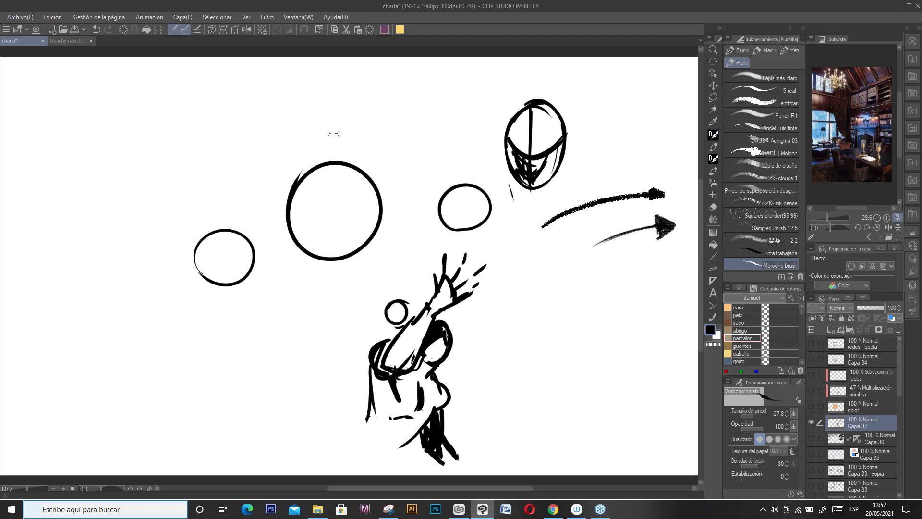
# Step: Sketch an angry eye with a heavy brow and hatched shading in the upper left of the canvas using the Morocho brush
pyautogui.moveTo(753, 417); pyautogui.dragTo(752, 413)
pyautogui.moveTo(88, 180); pyautogui.dragTo(93, 142)
pyautogui.moveTo(753, 416); pyautogui.dragTo(749, 416)
pyautogui.moveTo(115, 129)
pyautogui.mouseDown()
pyautogui.moveTo(150, 119)
pyautogui.moveTo(180, 142)
pyautogui.mouseUp()
pyautogui.moveTo(140, 120)
pyautogui.mouseDown()
pyautogui.moveTo(162, 135)
pyautogui.moveTo(181, 141)
pyautogui.moveTo(157, 129)
pyautogui.moveTo(192, 139)
pyautogui.moveTo(174, 144)
pyautogui.moveTo(175, 157)
pyautogui.moveTo(165, 143)
pyautogui.moveTo(156, 150)
pyautogui.moveTo(160, 140)
pyautogui.moveTo(175, 153)
pyautogui.moveTo(185, 145)
pyautogui.moveTo(168, 166)
pyautogui.moveTo(187, 160)
pyautogui.moveTo(157, 160)
pyautogui.moveTo(147, 147)
pyautogui.moveTo(204, 143)
pyautogui.mouseUp()
pyautogui.moveTo(133, 125)
pyautogui.mouseDown()
pyautogui.moveTo(167, 135)
pyautogui.moveTo(146, 168)
pyautogui.moveTo(176, 179)
pyautogui.moveTo(185, 159)
pyautogui.moveTo(190, 168)
pyautogui.moveTo(170, 177)
pyautogui.moveTo(186, 169)
pyautogui.moveTo(183, 150)
pyautogui.moveTo(215, 144)
pyautogui.mouseUp()
pyautogui.moveTo(178, 110)
pyautogui.mouseDown()
pyautogui.moveTo(214, 134)
pyautogui.moveTo(202, 129)
pyautogui.moveTo(203, 139)
pyautogui.moveTo(219, 140)
pyautogui.moveTo(231, 154)
pyautogui.mouseUp()
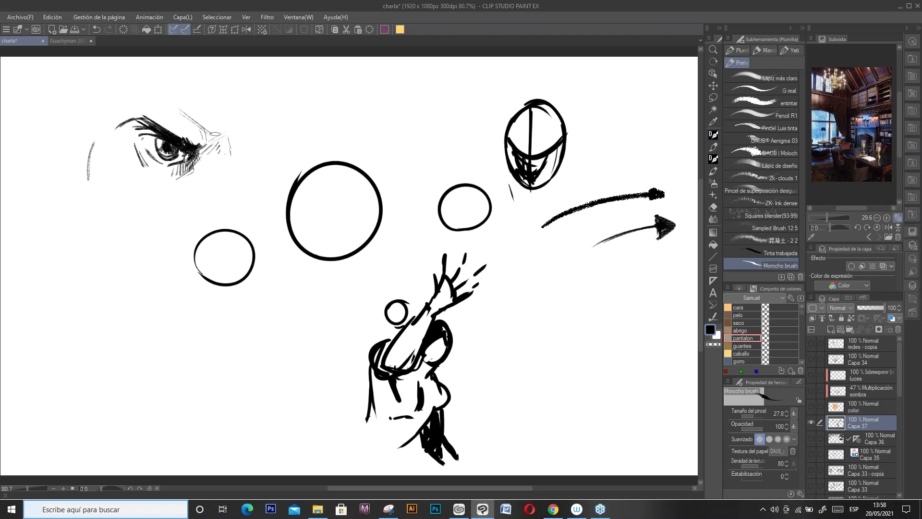
# Step: Add the opposite brow line beyond the nose bridge, and refine the eye by alternating black and transparent strokes
pyautogui.moveTo(229, 147)
pyautogui.mouseDown()
pyautogui.moveTo(244, 154)
pyautogui.moveTo(273, 140)
pyautogui.mouseUp()
pyautogui.press('c')
pyautogui.moveTo(161, 158); pyautogui.dragTo(179, 155)
pyautogui.press('c')
pyautogui.press('c')
pyautogui.press('c')
pyautogui.moveTo(151, 156)
pyautogui.mouseDown()
pyautogui.moveTo(185, 158)
pyautogui.moveTo(173, 162)
pyautogui.mouseUp()
pyautogui.press('c')
pyautogui.press('c')
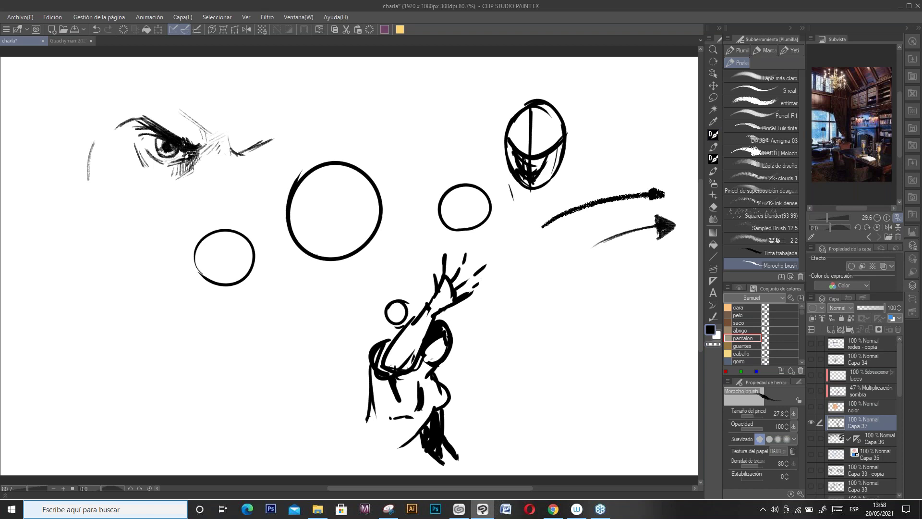
# Step: Sketch a small full-length standing figure below the eye and shade its head, torso and legs with hatching
pyautogui.moveTo(116, 285)
pyautogui.mouseDown()
pyautogui.moveTo(135, 312)
pyautogui.moveTo(110, 316)
pyautogui.moveTo(115, 339)
pyautogui.moveTo(125, 324)
pyautogui.moveTo(116, 318)
pyautogui.moveTo(111, 331)
pyautogui.moveTo(111, 374)
pyautogui.mouseUp()
pyautogui.moveTo(124, 342)
pyautogui.mouseDown()
pyautogui.moveTo(128, 369)
pyautogui.moveTo(136, 339)
pyautogui.moveTo(131, 382)
pyautogui.moveTo(109, 375)
pyautogui.mouseUp()
pyautogui.moveTo(128, 297); pyautogui.dragTo(143, 324)
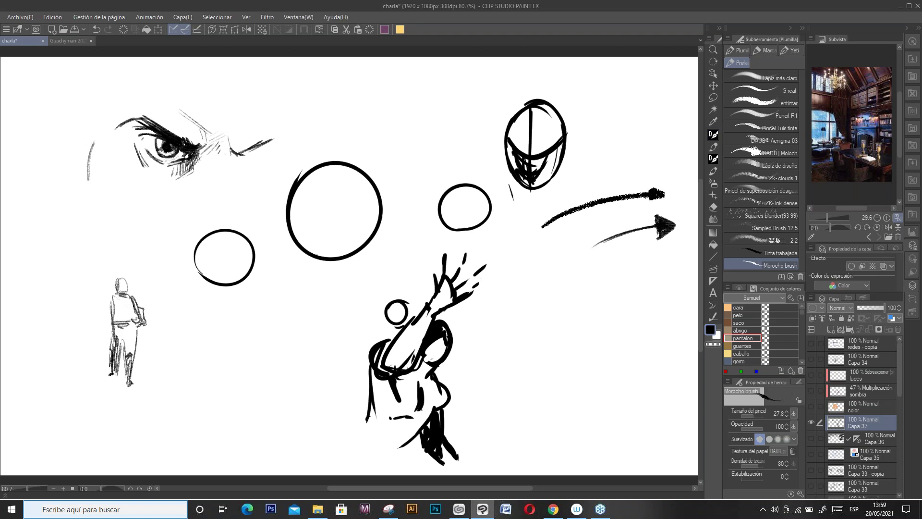
pyautogui.moveTo(129, 281)
pyautogui.mouseDown()
pyautogui.moveTo(119, 283)
pyautogui.moveTo(129, 288)
pyautogui.moveTo(107, 325)
pyautogui.moveTo(120, 307)
pyautogui.moveTo(123, 321)
pyautogui.moveTo(129, 317)
pyautogui.moveTo(135, 381)
pyautogui.mouseUp()
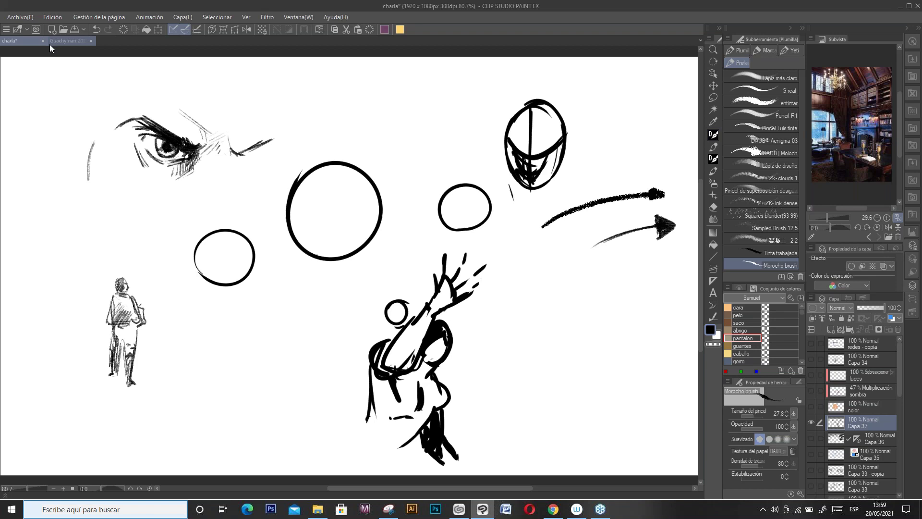
# Step: Draw an upright page rectangle to the right of the raised-arm figure
pyautogui.moveTo(523, 290); pyautogui.dragTo(526, 356)
pyautogui.moveTo(523, 288)
pyautogui.mouseDown()
pyautogui.moveTo(526, 355)
pyautogui.moveTo(547, 285)
pyautogui.moveTo(568, 287)
pyautogui.moveTo(587, 364)
pyautogui.mouseUp()
pyautogui.moveTo(568, 288); pyautogui.dragTo(572, 367)
pyautogui.moveTo(523, 291); pyautogui.dragTo(526, 370)
# Step: Label the page rectangle 17 wide and 24 high, and add an arrow to a boxed note reading 600 px
pyautogui.moveTo(581, 310); pyautogui.dragTo(587, 319)
pyautogui.moveTo(590, 307); pyautogui.dragTo(596, 319)
pyautogui.moveTo(538, 269)
pyautogui.mouseDown()
pyautogui.moveTo(540, 277)
pyautogui.moveTo(549, 271)
pyautogui.mouseUp()
pyautogui.moveTo(550, 272); pyautogui.dragTo(577, 292)
pyautogui.moveTo(590, 328); pyautogui.dragTo(612, 333)
pyautogui.moveTo(612, 330)
pyautogui.mouseDown()
pyautogui.moveTo(606, 336)
pyautogui.moveTo(653, 320)
pyautogui.moveTo(646, 345)
pyautogui.mouseUp()
pyautogui.moveTo(629, 350); pyautogui.dragTo(656, 348)
pyautogui.moveTo(663, 318)
pyautogui.mouseDown()
pyautogui.moveTo(663, 343)
pyautogui.moveTo(619, 328)
pyautogui.moveTo(644, 348)
pyautogui.moveTo(668, 342)
pyautogui.mouseUp()
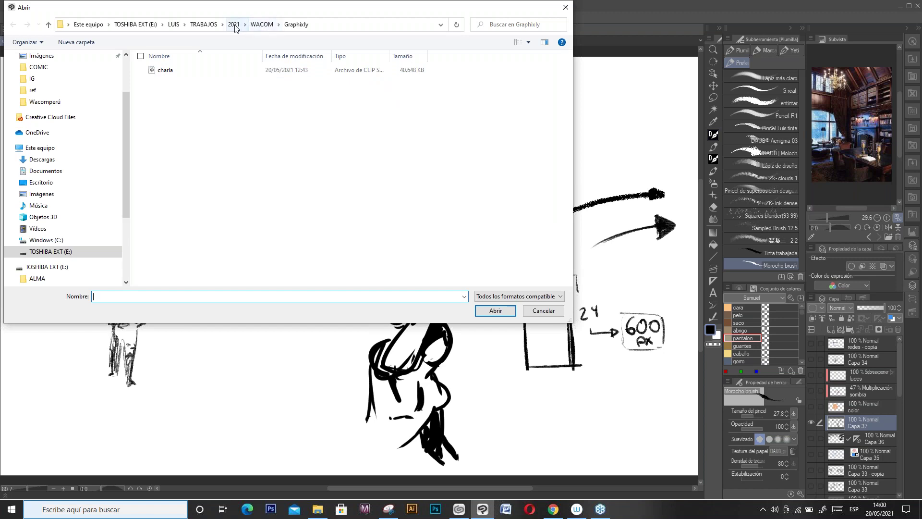
# Step: Open the multi-page comic project stored under the 2021 folder's Maneras peruanas folder
pyautogui.click(235, 25)
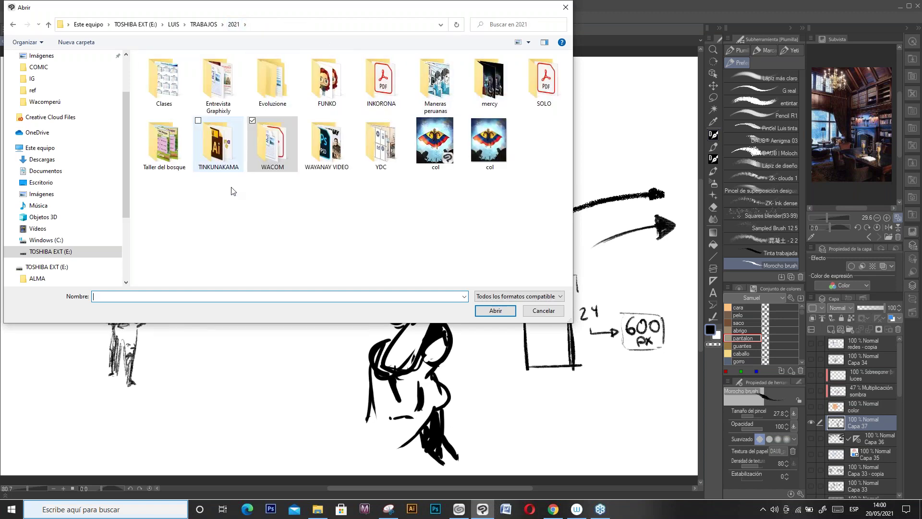
pyautogui.click(439, 83)
pyautogui.doubleClick(440, 83)
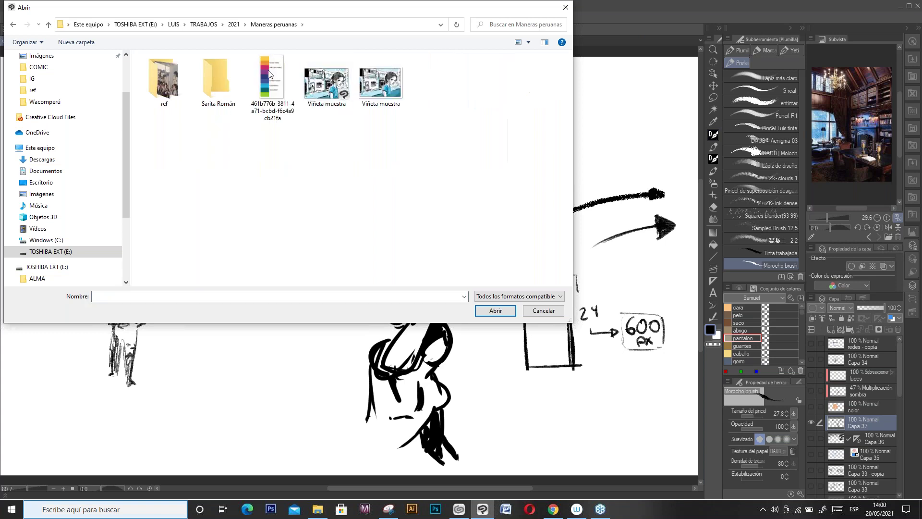
pyautogui.click(223, 74)
pyautogui.doubleClick(223, 74)
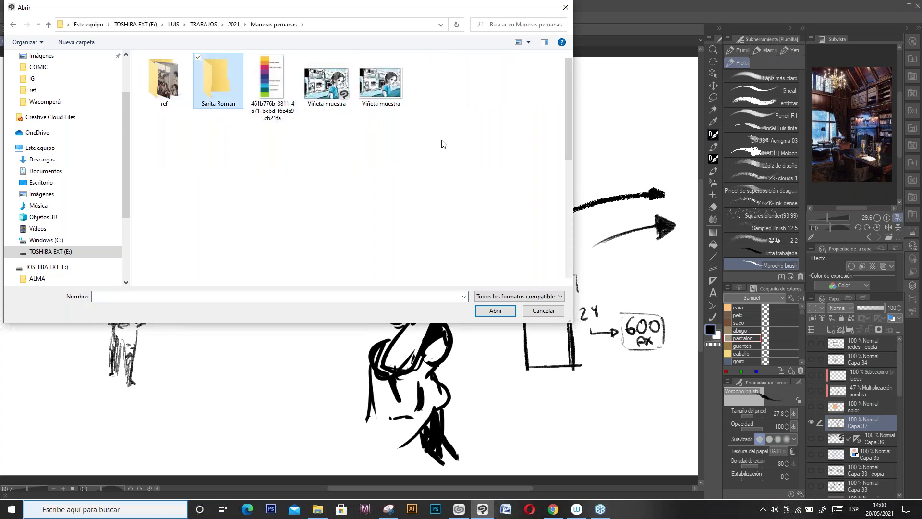
pyautogui.moveTo(568, 114); pyautogui.dragTo(563, 231)
pyautogui.click(223, 255)
pyautogui.doubleClick(232, 256)
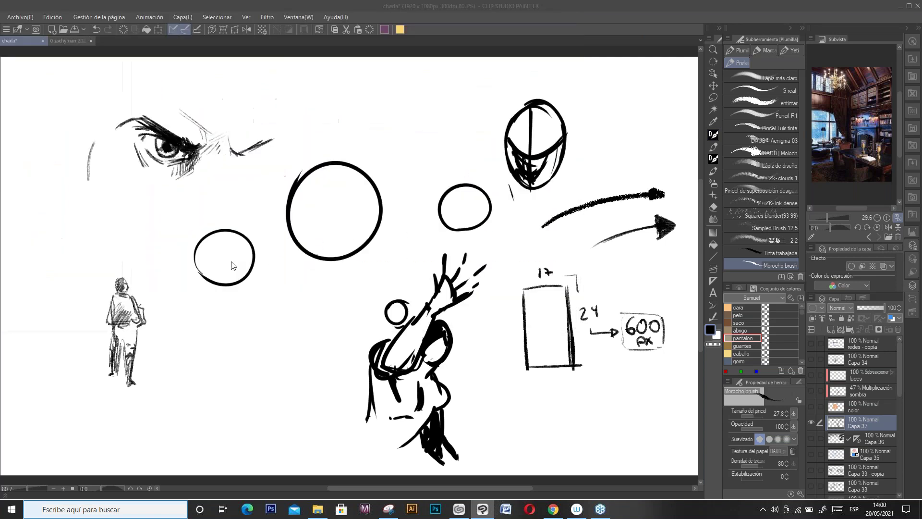
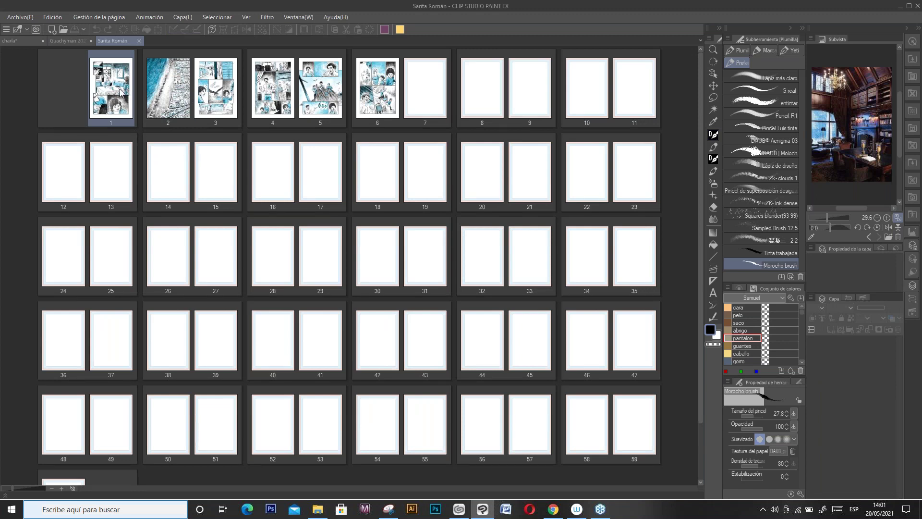
# Step: Open page 7 of the comic project, add a new layer and draw a thin oval face with two eyes
pyautogui.doubleClick(425, 94)
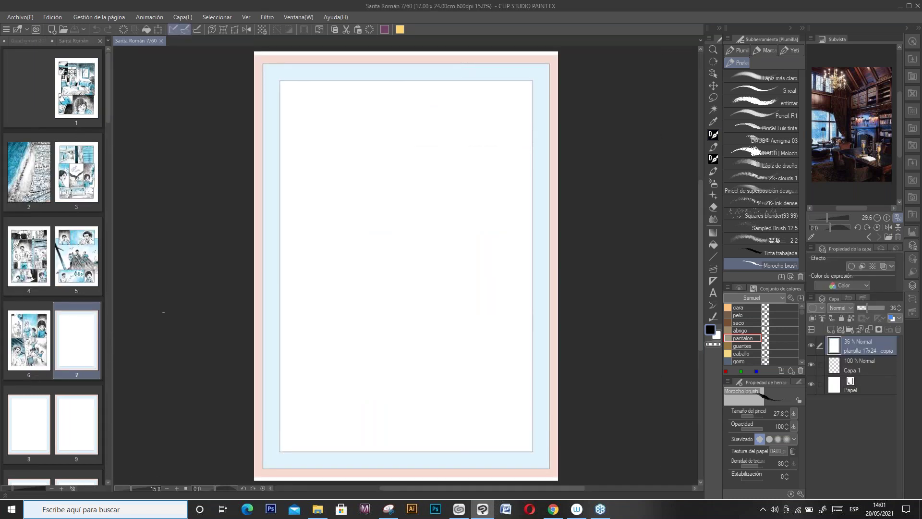
pyautogui.click(830, 329)
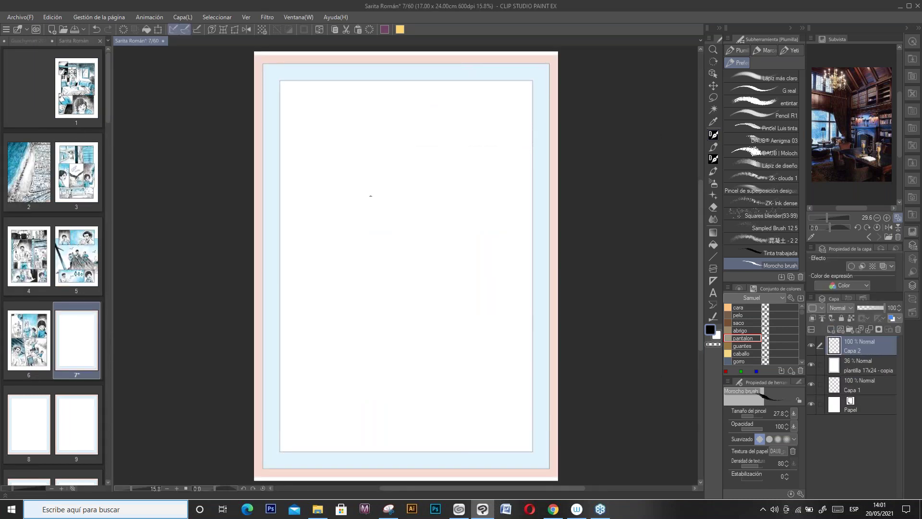
pyautogui.moveTo(378, 215)
pyautogui.mouseDown()
pyautogui.moveTo(434, 204)
pyautogui.moveTo(351, 196)
pyautogui.moveTo(377, 181)
pyautogui.moveTo(362, 169)
pyautogui.moveTo(419, 156)
pyautogui.mouseUp()
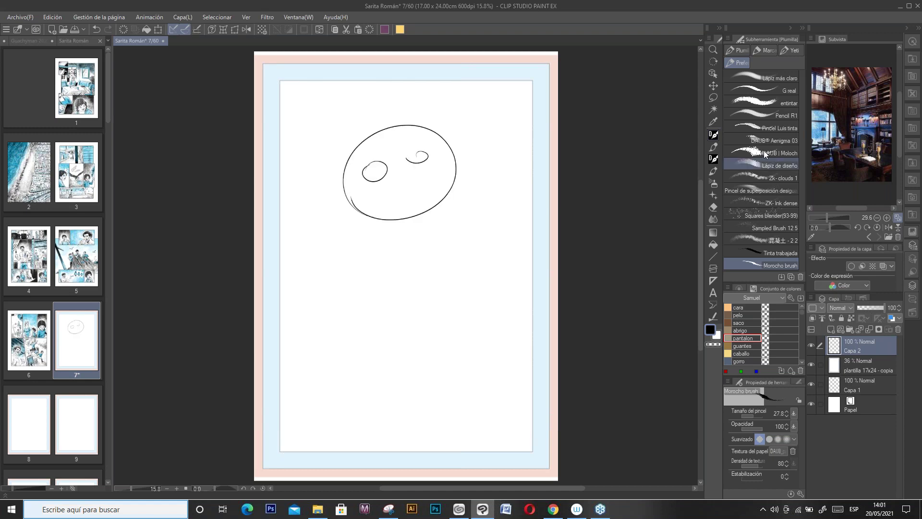
# Step: Redraw the face outline and eyes with the Pencil R1 brush at size 54.6, and add a stick body with arms and legs
pyautogui.click(739, 127)
pyautogui.click(750, 116)
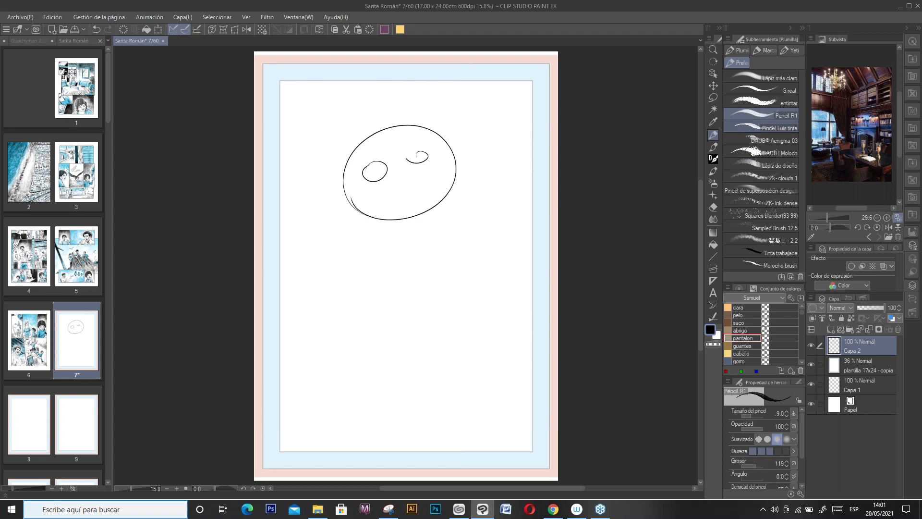
pyautogui.moveTo(439, 201)
pyautogui.mouseDown()
pyautogui.moveTo(414, 216)
pyautogui.moveTo(367, 209)
pyautogui.moveTo(338, 186)
pyautogui.moveTo(447, 141)
pyautogui.moveTo(455, 174)
pyautogui.moveTo(370, 214)
pyautogui.moveTo(353, 150)
pyautogui.mouseUp()
pyautogui.moveTo(403, 217)
pyautogui.mouseDown()
pyautogui.moveTo(406, 255)
pyautogui.moveTo(395, 274)
pyautogui.moveTo(420, 279)
pyautogui.mouseUp()
pyautogui.moveTo(388, 237); pyautogui.dragTo(420, 233)
pyautogui.moveTo(375, 164); pyautogui.dragTo(365, 169)
pyautogui.moveTo(423, 153)
pyautogui.mouseDown()
pyautogui.moveTo(416, 163)
pyautogui.moveTo(409, 149)
pyautogui.mouseUp()
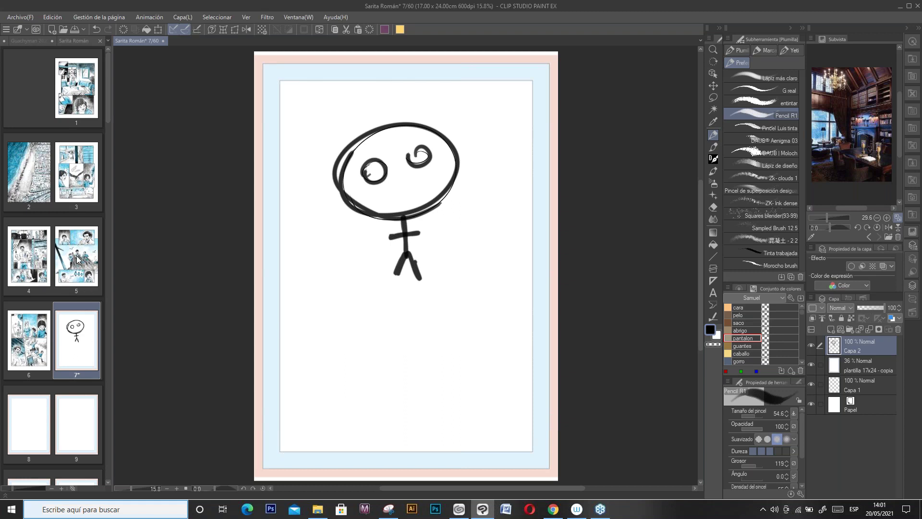
# Step: Close page 7 without saving the test drawing, and return to the charla document
pyautogui.click(163, 40)
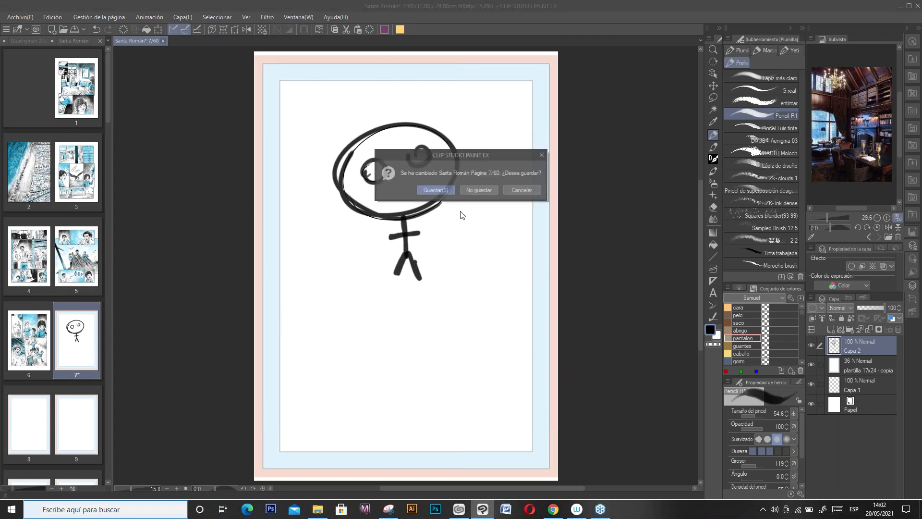
pyautogui.click(473, 190)
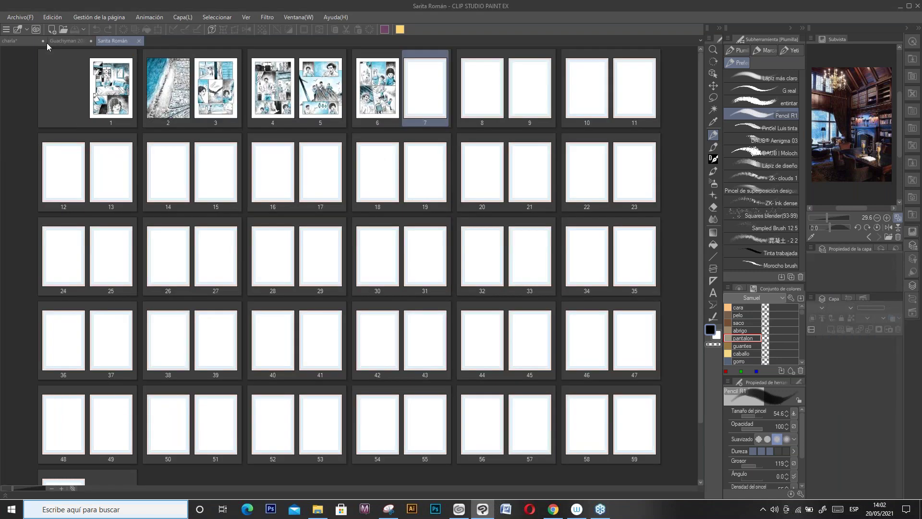
pyautogui.click(25, 41)
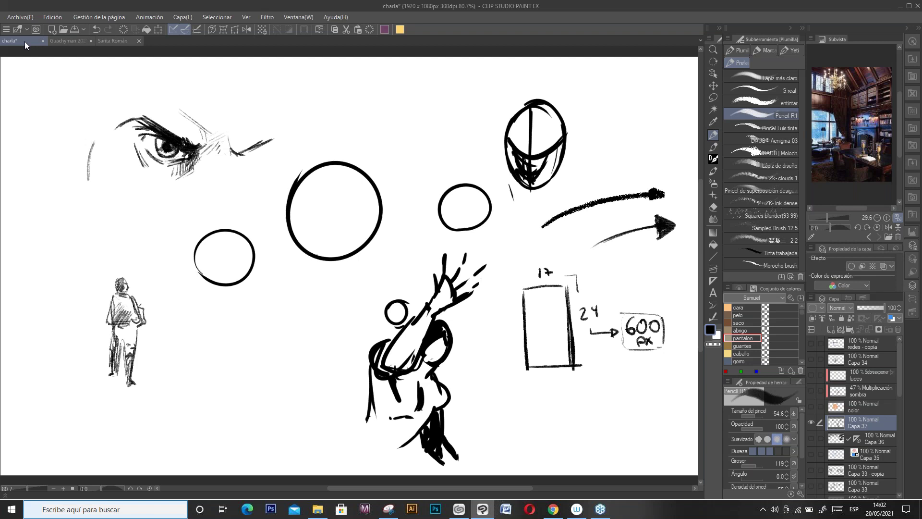
# Step: Switch between the Guachyman 2021 illustration and the charla sketches, ending on Guachyman 2021
pyautogui.click(73, 43)
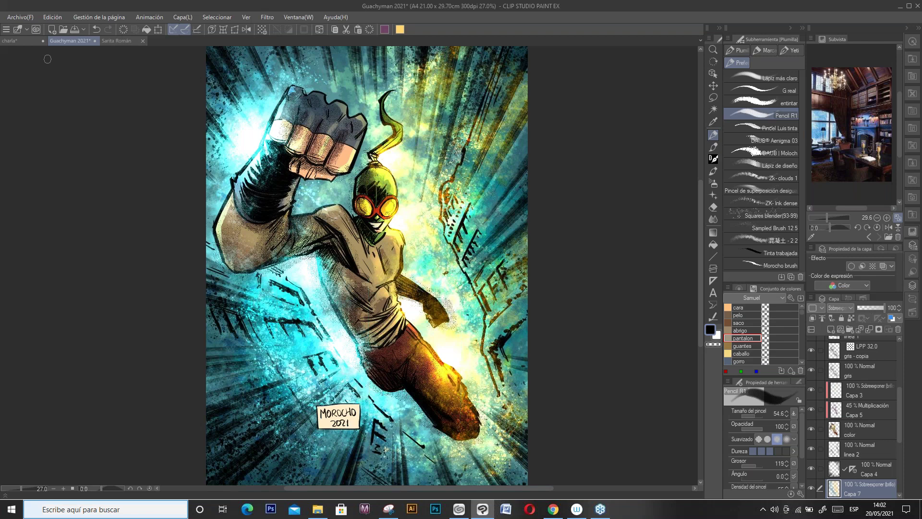
pyautogui.click(30, 41)
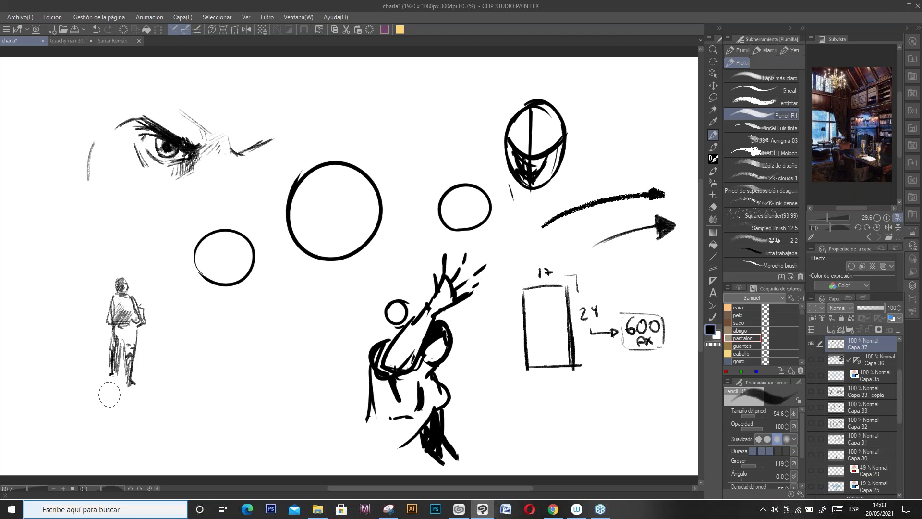
pyautogui.click(77, 41)
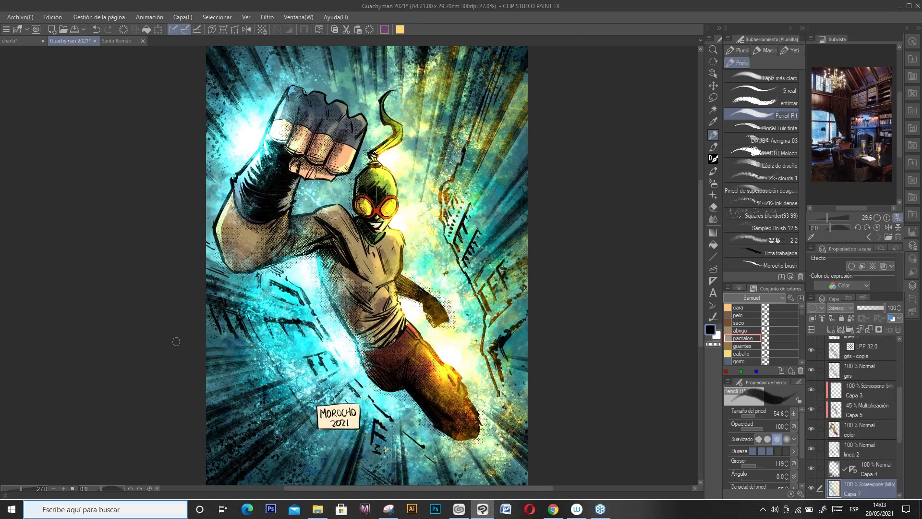